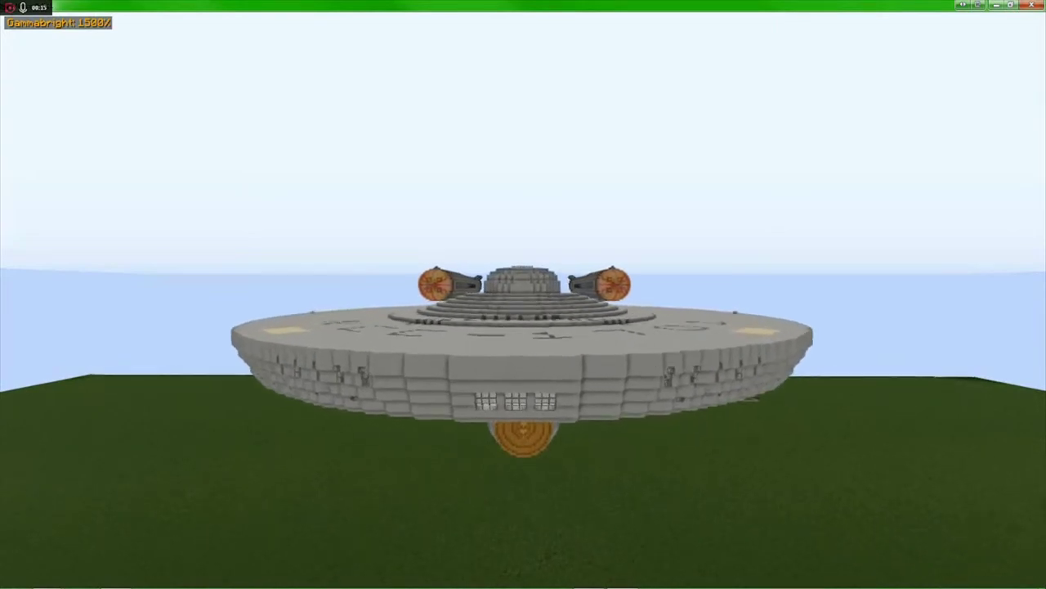
- Fly forward toward the starship's saucer and on through the bridge dome into its interior
key("w")
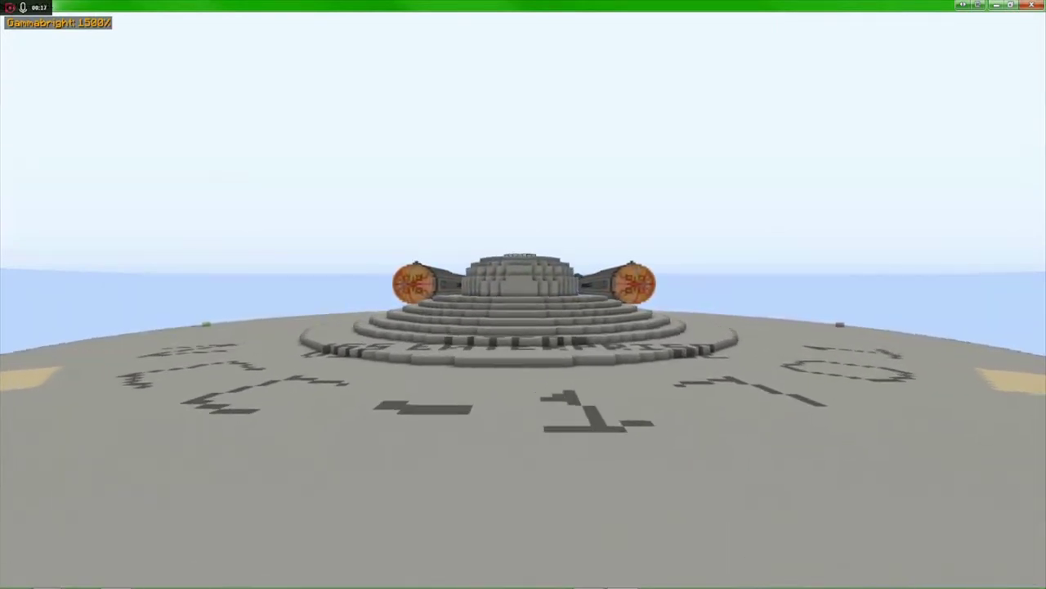
key("w")
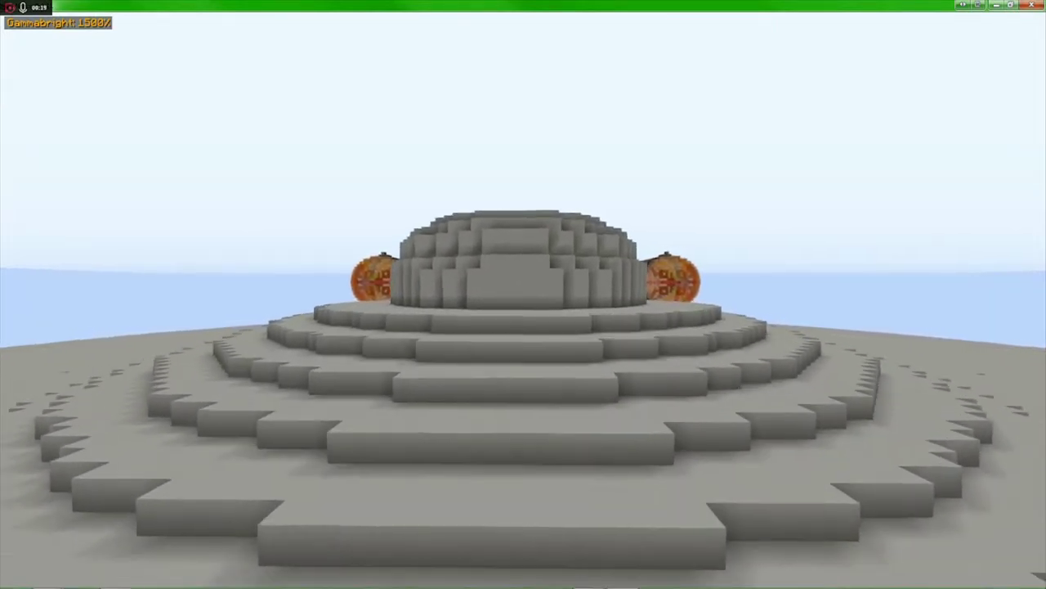
key("w")
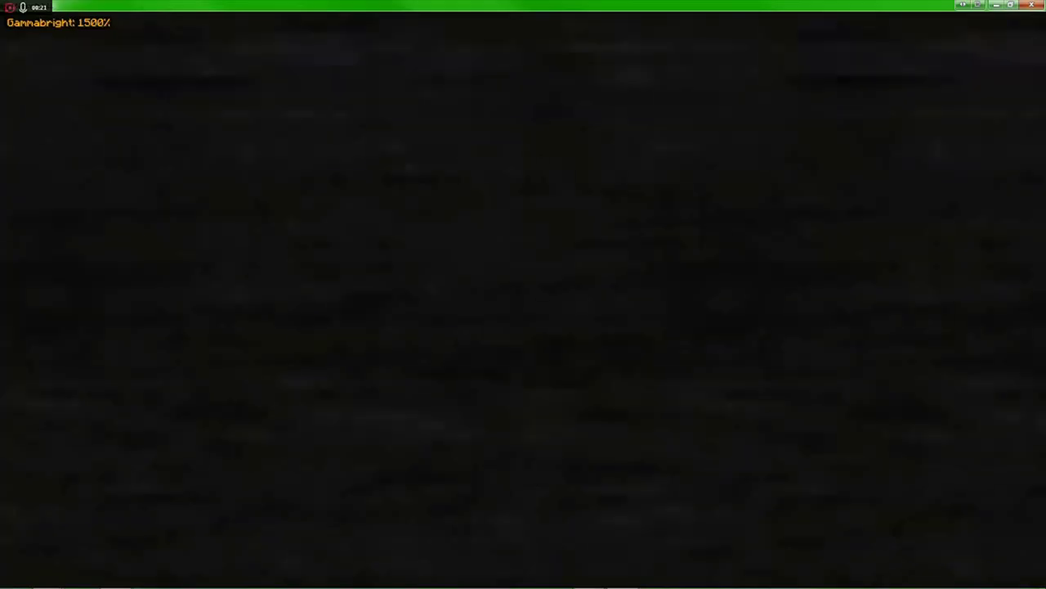
key("w")
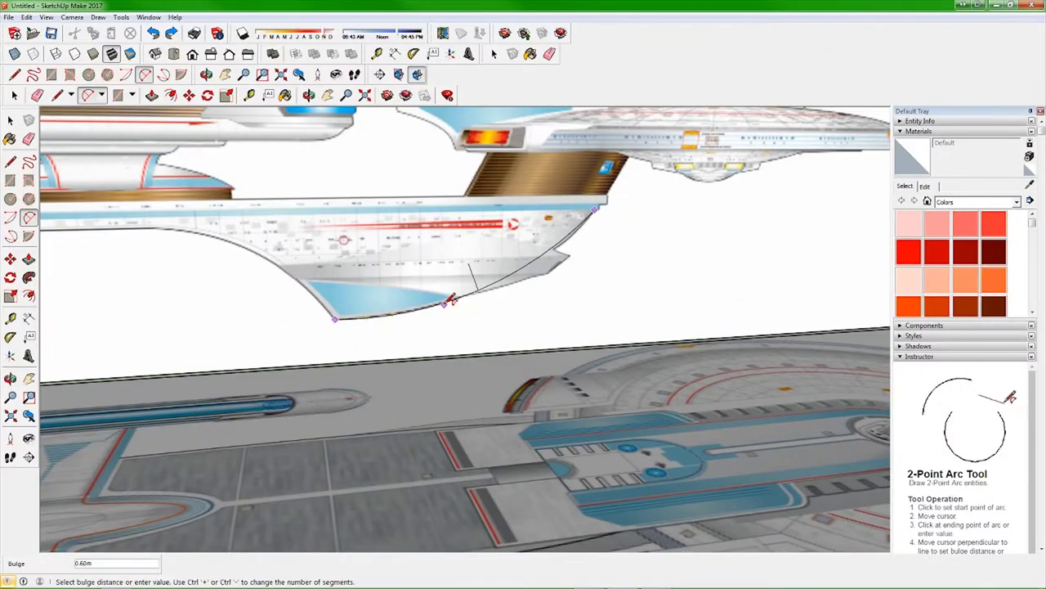
- Commit the hull profile's arc bulge, then orbit to a side-on, ground-level view
left_click(448, 301)
middle_click_drag(448, 301, 418, 392)
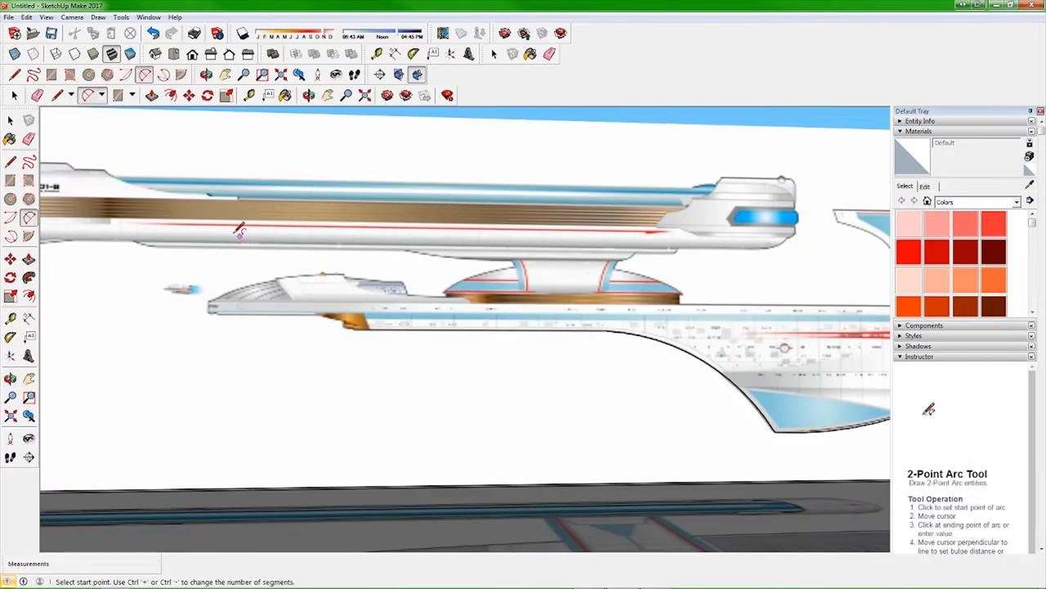
scroll(490, 310, "down", 3)
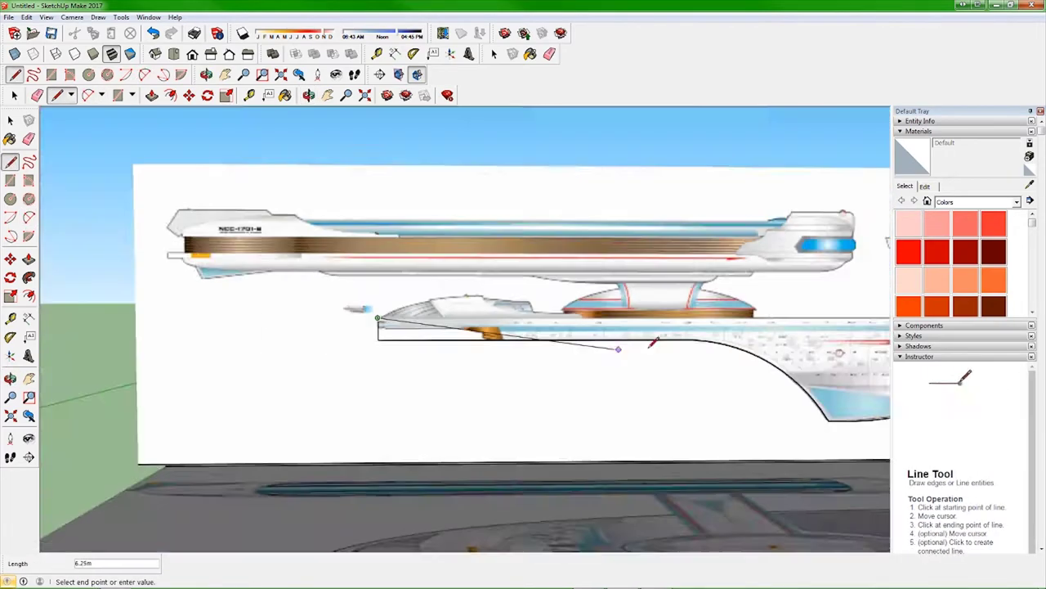
scroll(548, 288, "up", 5)
scroll(495, 349, "down", 3)
key("space")
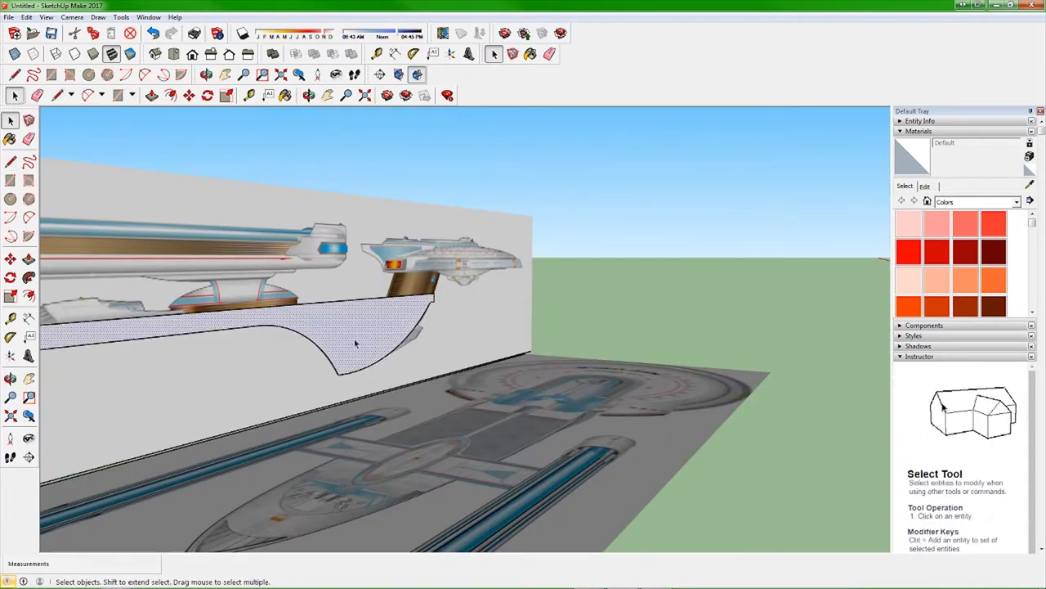
middle_click_drag(356, 346, 517, 270)
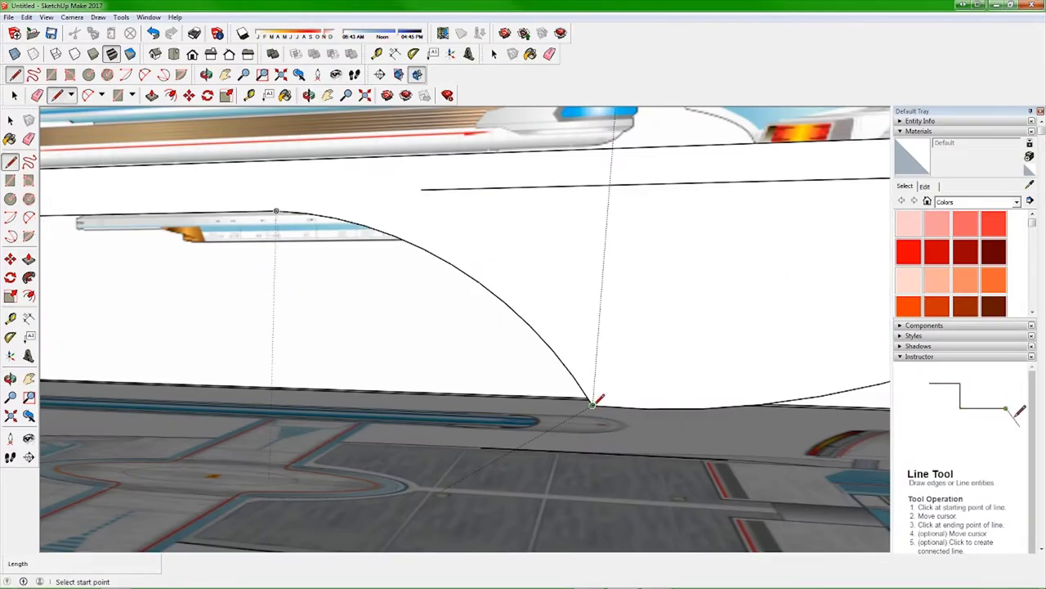
- Close a curved face at the profile's end and sweep it along the hull edge with Follow Me
left_click(592, 403)
middle_click_drag(598, 400, 456, 132)
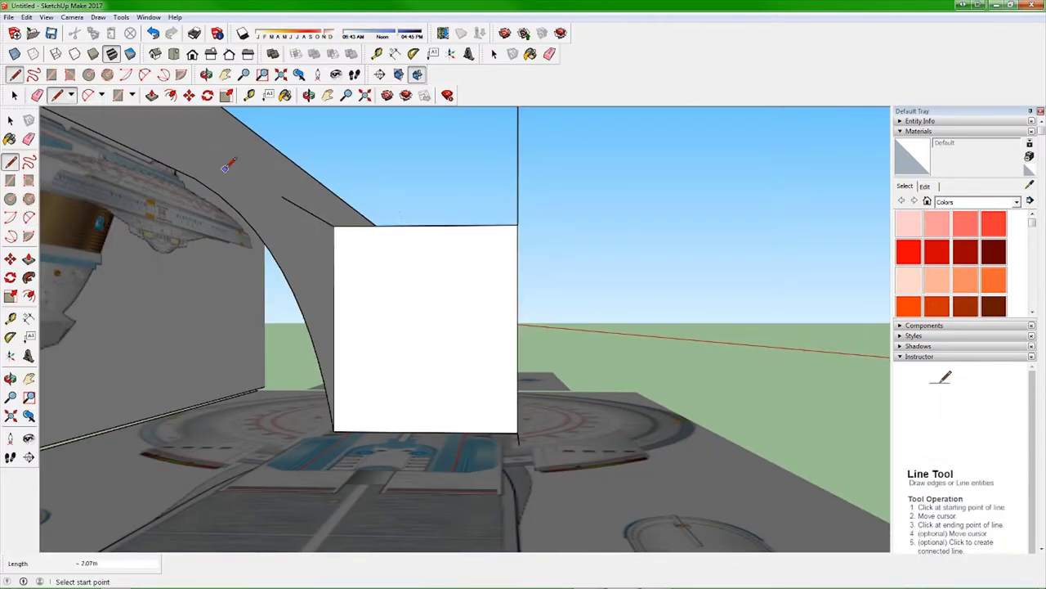
left_click(488, 340)
mouse_move(489, 340)
middle_mouse_down()
mouse_move(259, 273)
mouse_move(294, 217)
middle_mouse_up()
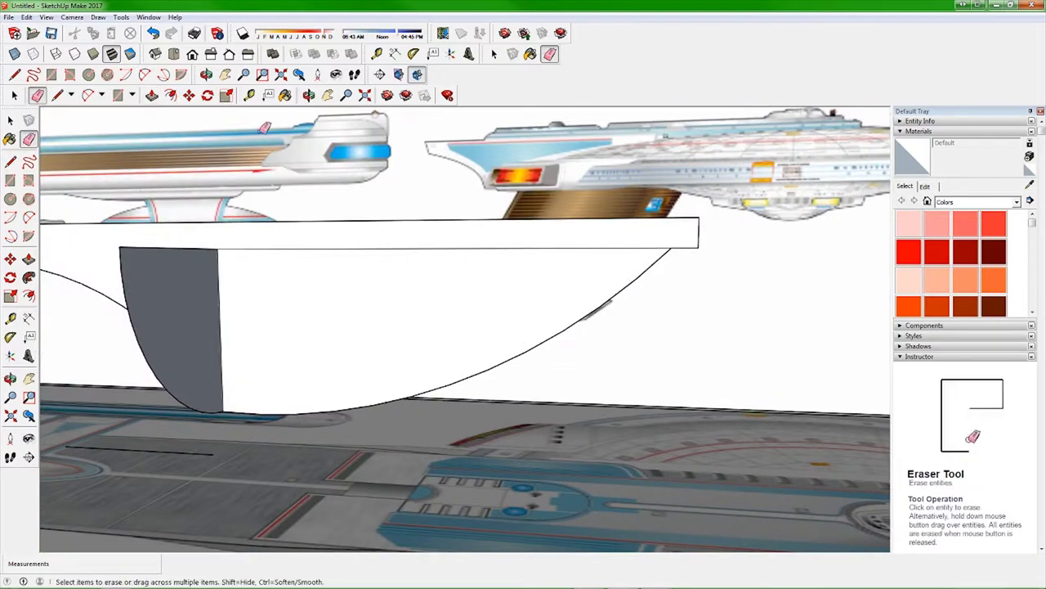
left_click(28, 278)
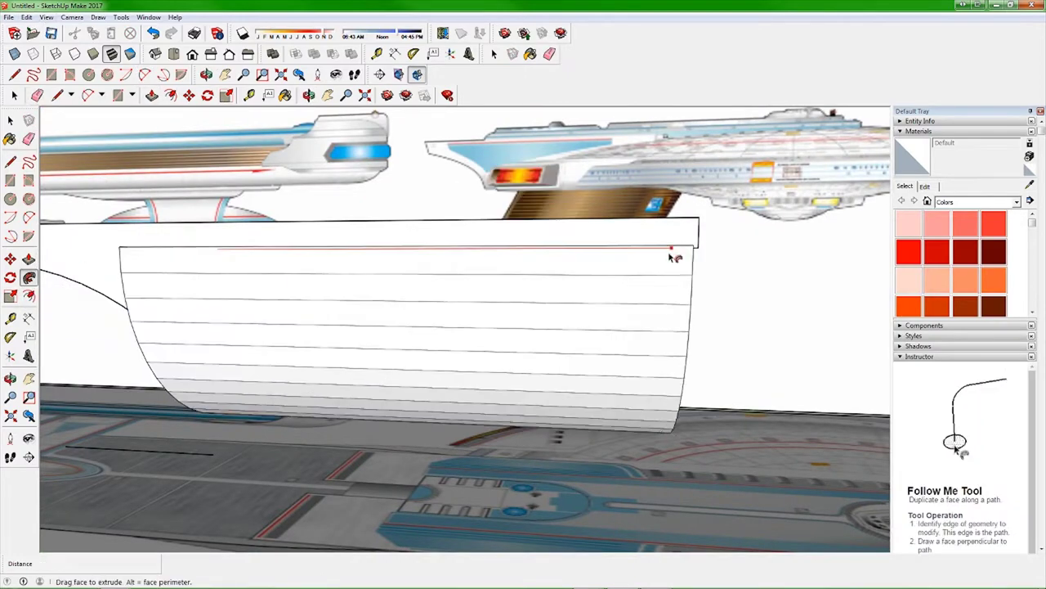
middle_click_drag(352, 294, 405, 304)
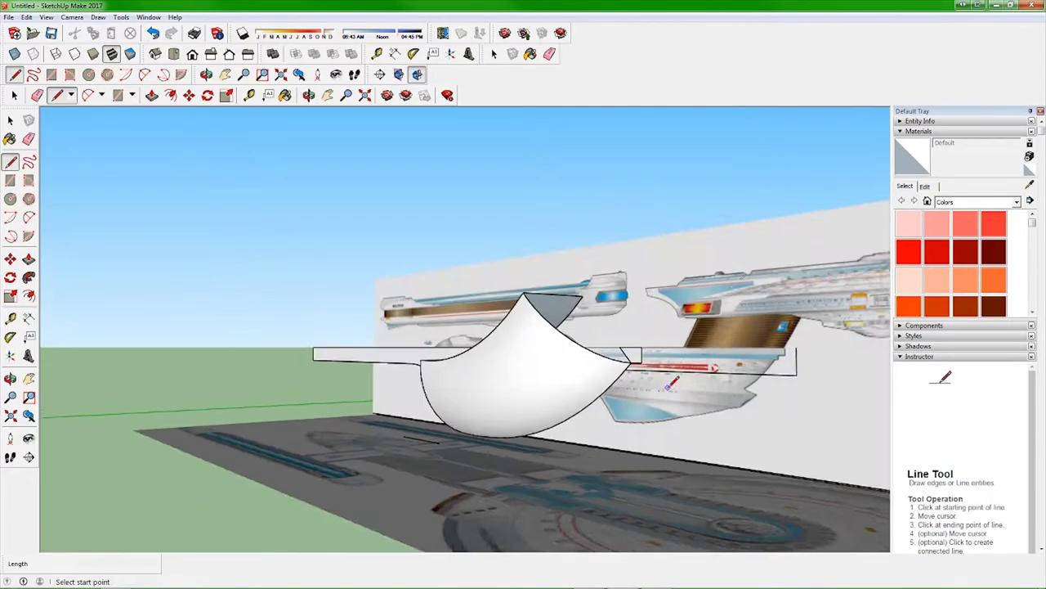
- Orbit around the swept hull, viewing it from above and from a lower oblique angle
mouse_move(347, 354)
middle_mouse_down()
mouse_move(515, 506)
mouse_move(590, 487)
middle_mouse_up()
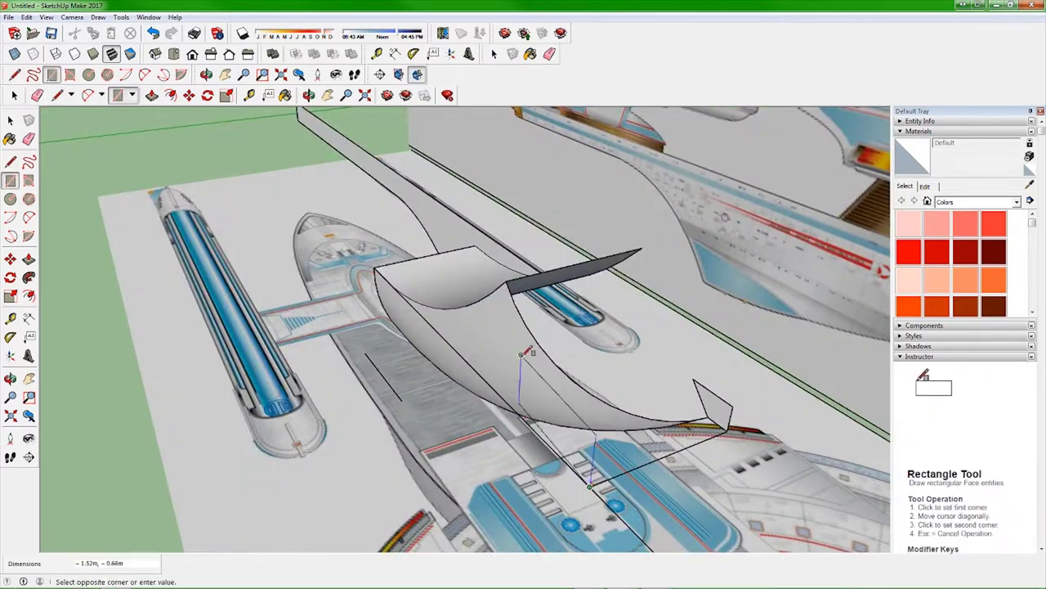
middle_click_drag(477, 244, 527, 357)
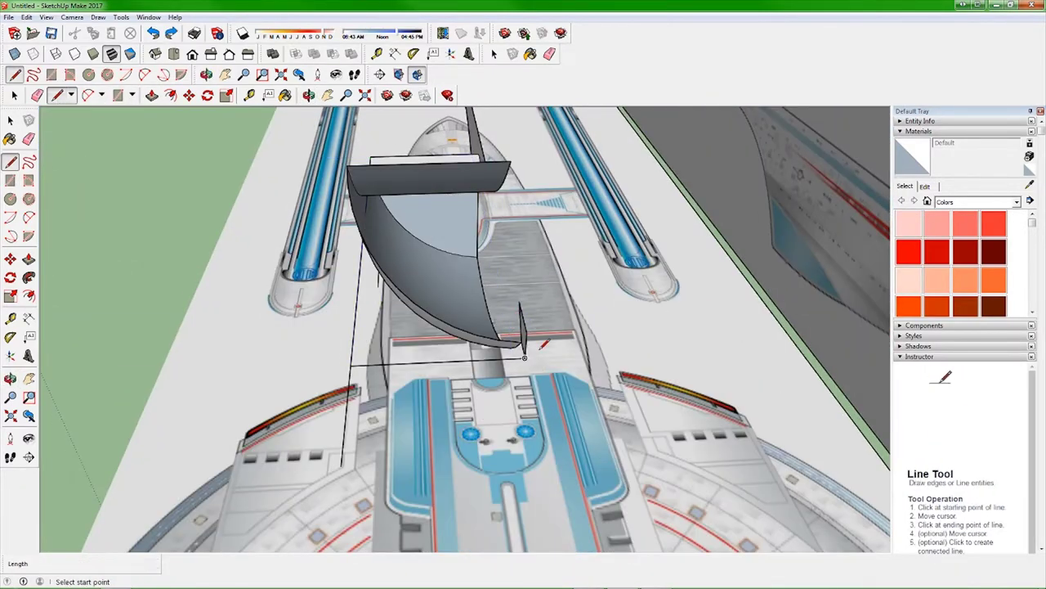
key("l")
middle_click_drag(564, 211, 489, 297)
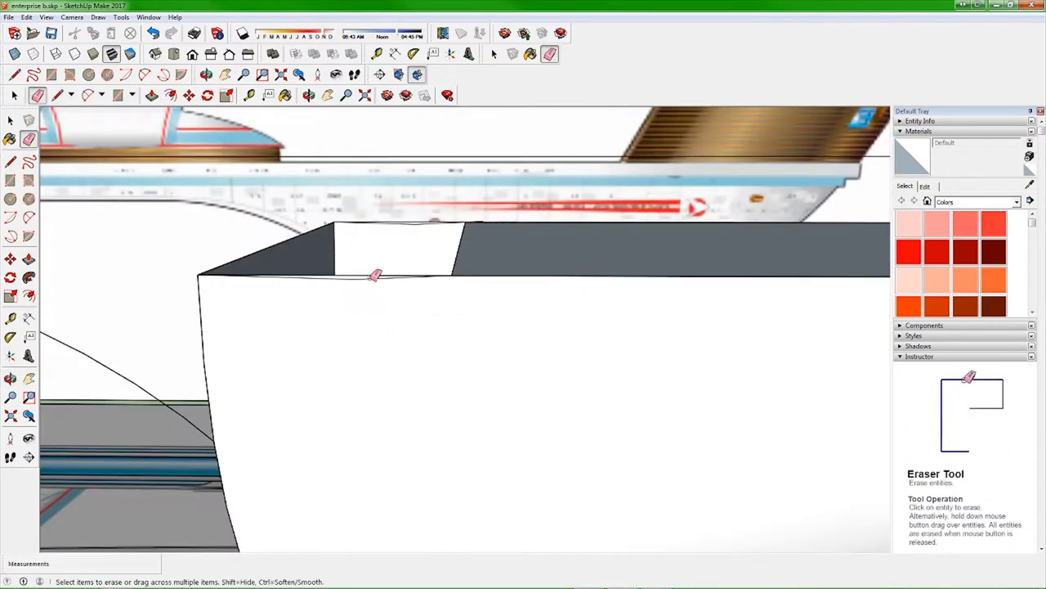
- Erase stray edges and push the hull's top face up into a deck slab
mouse_move(546, 271)
middle_mouse_down()
mouse_move(526, 234)
mouse_move(725, 434)
mouse_move(583, 304)
mouse_move(731, 385)
mouse_move(626, 397)
mouse_move(463, 327)
mouse_move(624, 428)
mouse_move(491, 286)
middle_mouse_up()
key("e")
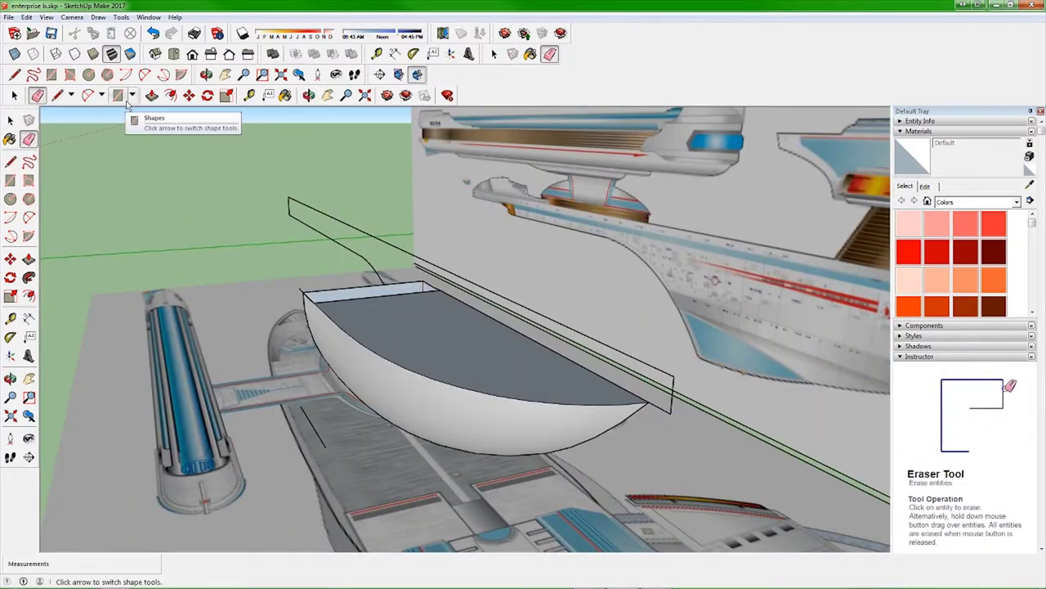
middle_click_drag(127, 104, 533, 378)
key("p")
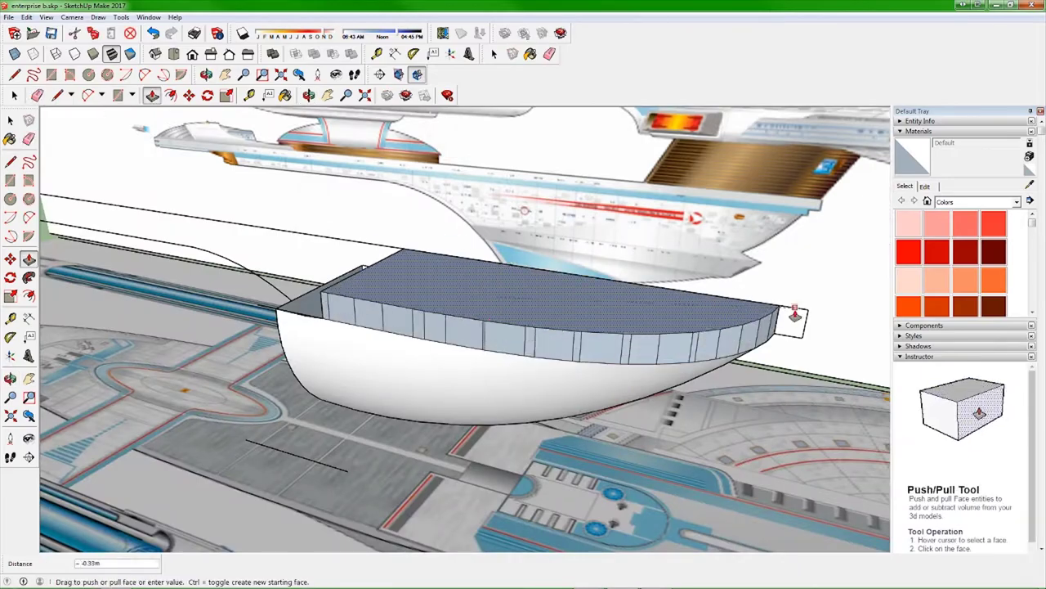
mouse_move(797, 303)
middle_mouse_down()
mouse_move(657, 217)
mouse_move(286, 224)
mouse_move(409, 245)
mouse_move(170, 269)
middle_mouse_up()
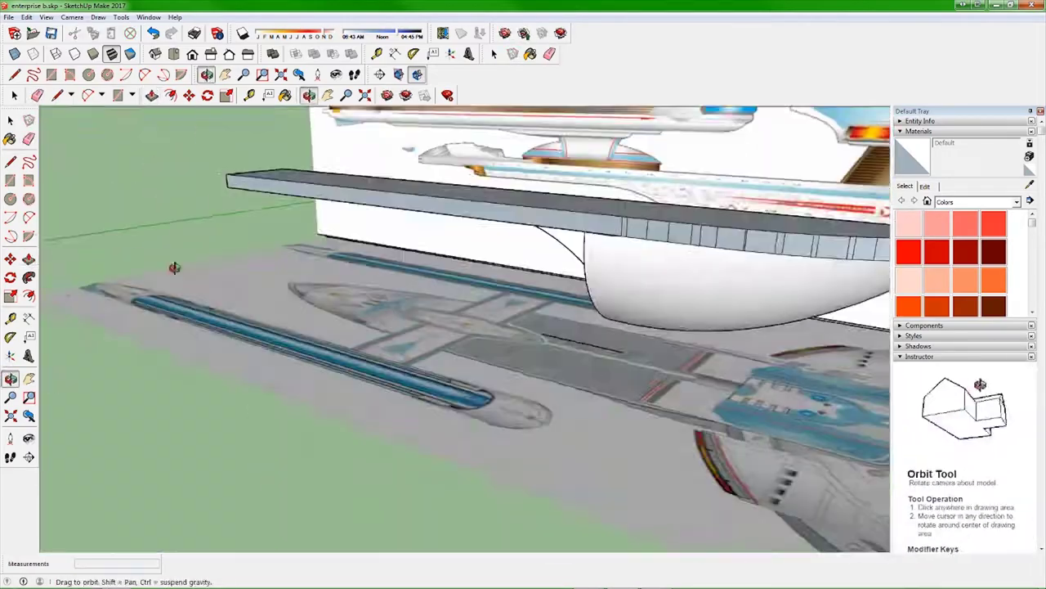
scroll(615, 207, "up", 5)
key("l")
middle_click_drag(615, 206, 550, 417)
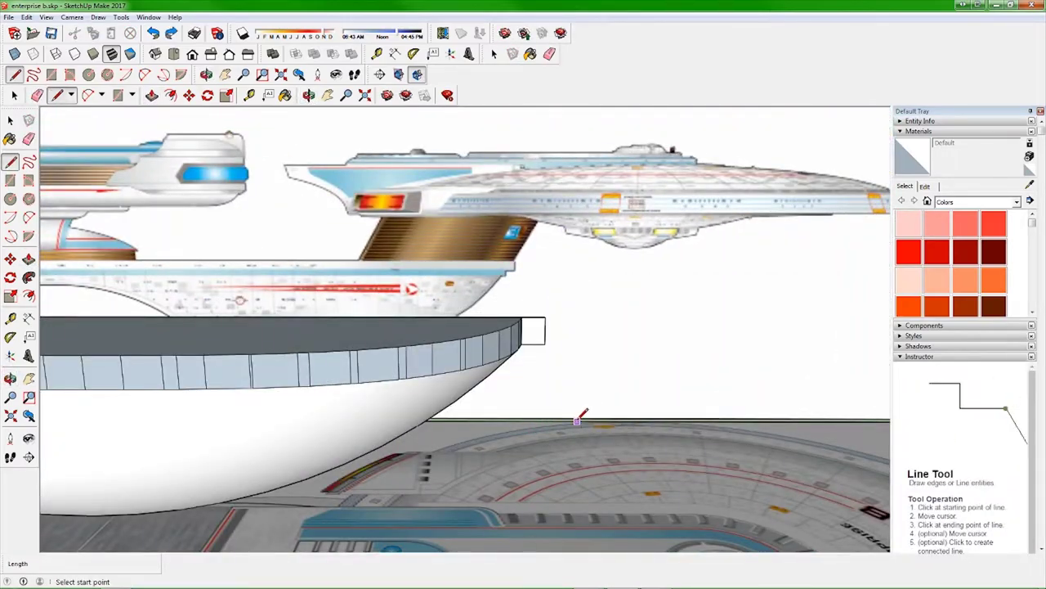
left_click(396, 318)
mouse_move(396, 318)
middle_mouse_down()
mouse_move(361, 326)
mouse_move(343, 294)
middle_mouse_up()
scroll(343, 294, "down", 5)
- Push/Pull the deck slab again to resize it to match the blueprint
key("space")
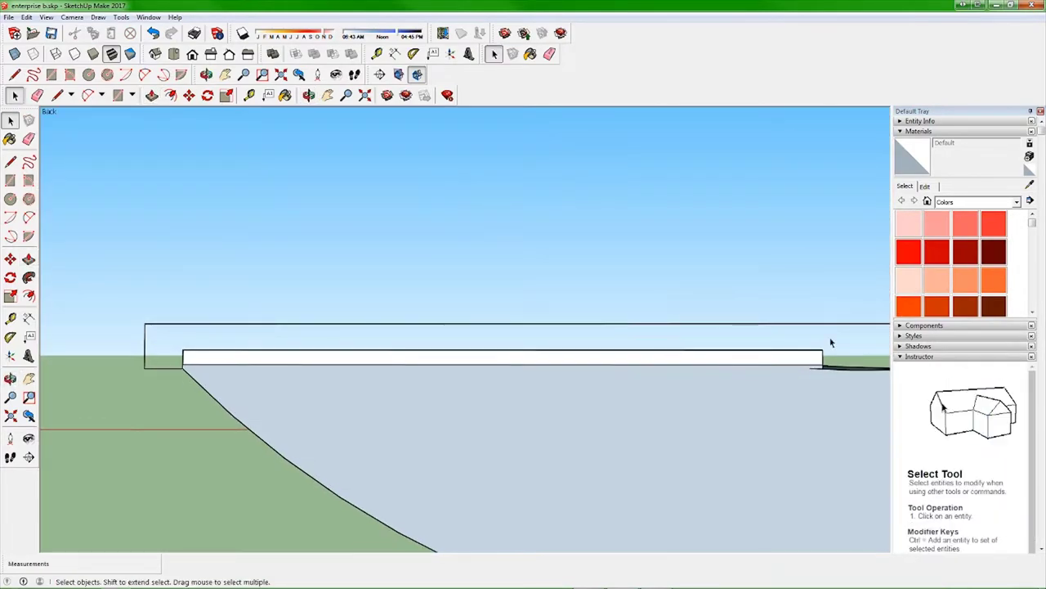
middle_click_drag(830, 343, 693, 349)
key("p")
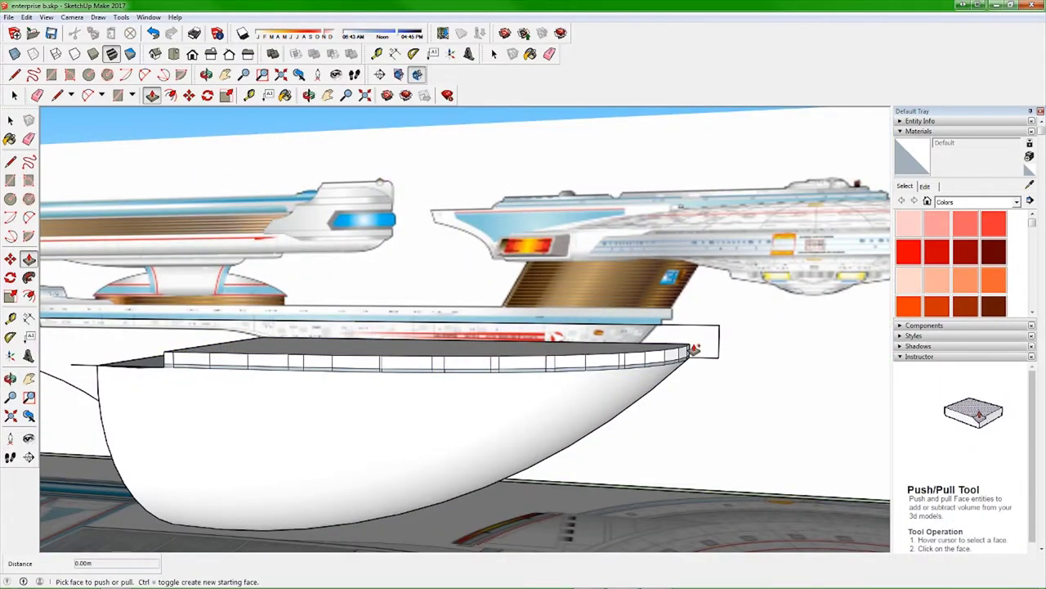
middle_click_drag(439, 353, 495, 342)
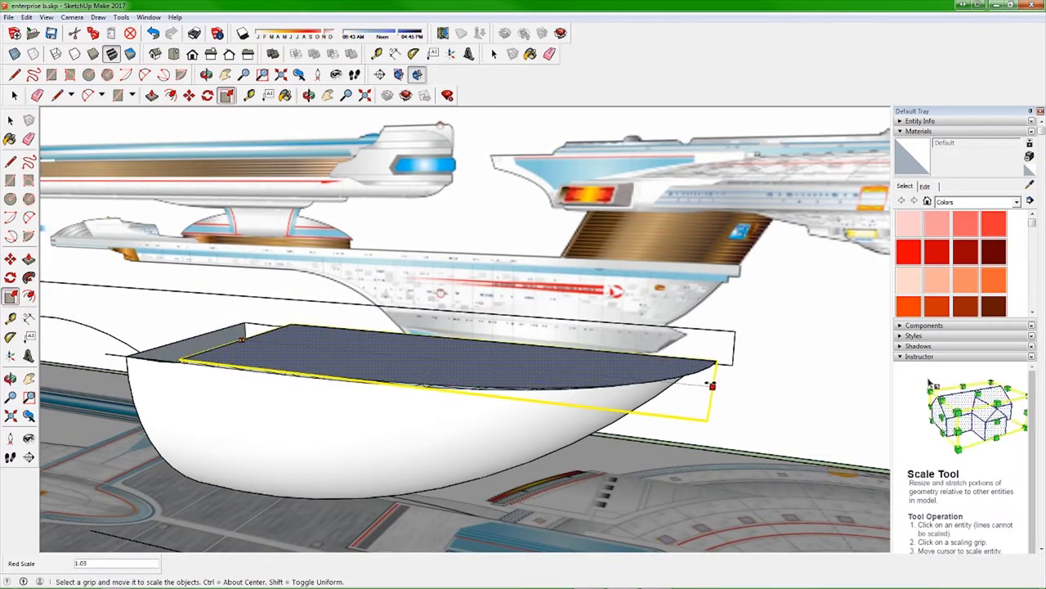
mouse_move(712, 384)
middle_mouse_down()
mouse_move(187, 276)
mouse_move(464, 336)
mouse_move(660, 310)
mouse_move(76, 289)
mouse_move(475, 411)
mouse_move(384, 278)
mouse_move(919, 296)
mouse_move(509, 292)
middle_mouse_up()
key("p")
left_click(225, 96)
key("e")
scroll(475, 411, "down", 5)
scroll(383, 278, "down", 3)
- Begin a 2-Point Arc at the hull's rear edge
key("p")
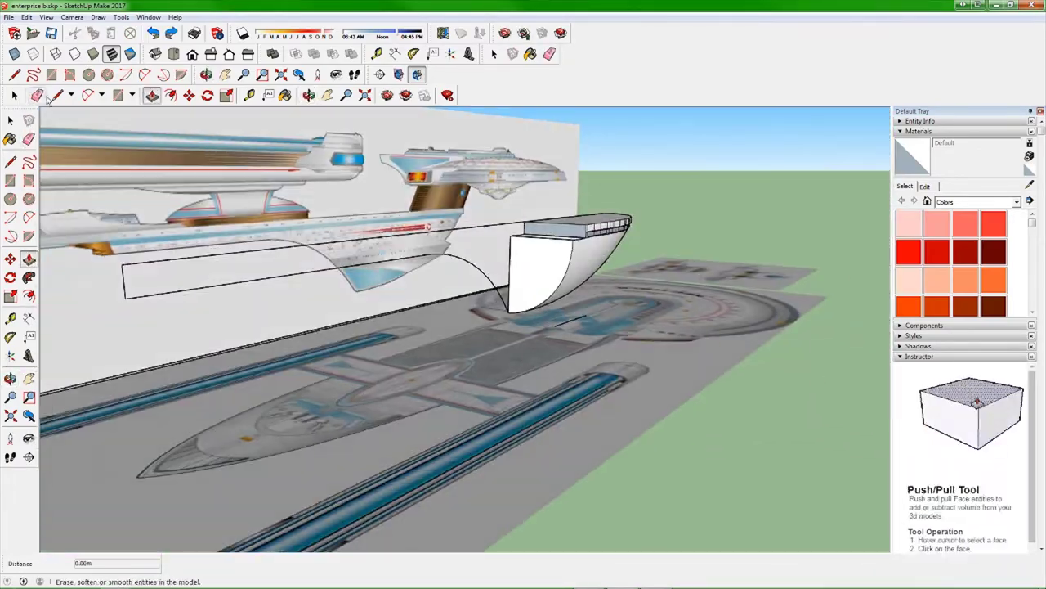
left_click(57, 96)
left_click(88, 96)
left_click(323, 373)
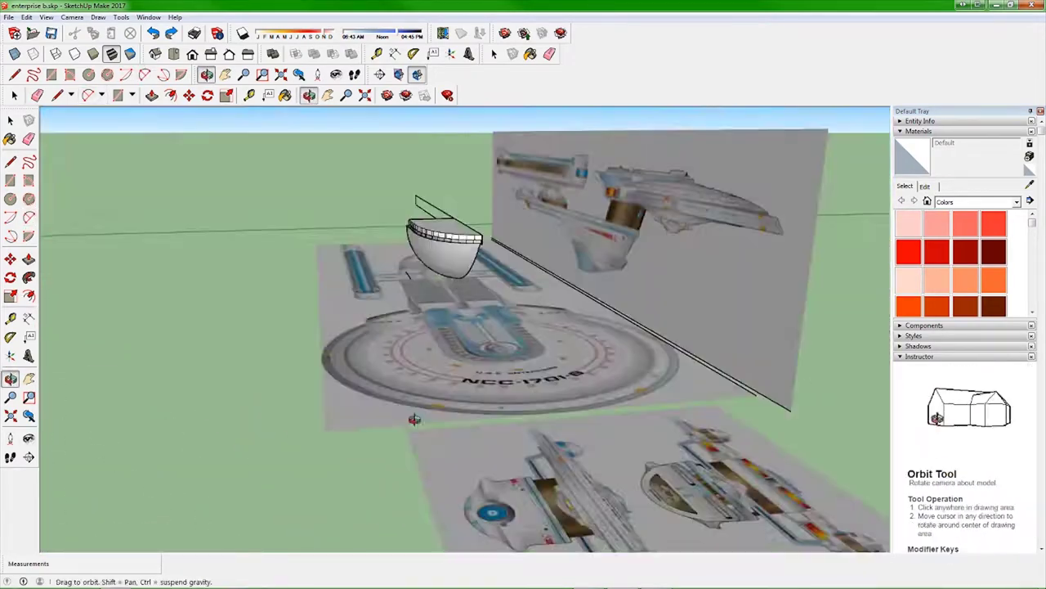
middle_click_drag(414, 419, 330, 214)
scroll(330, 214, "up", 5)
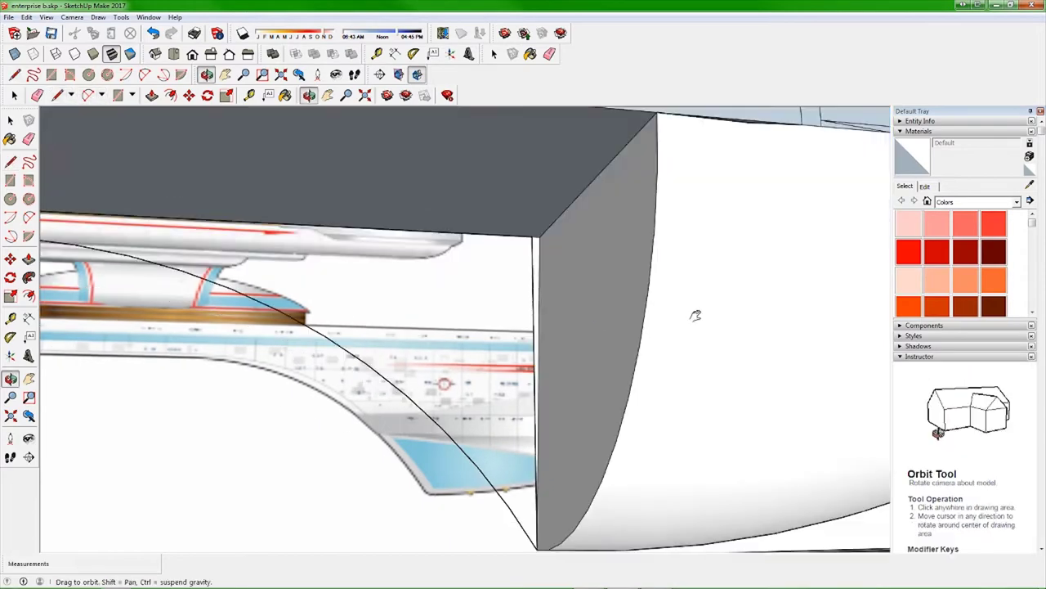
left_click_drag(695, 315, 724, 360)
- Draw the arc down the hull's side following the blueprint curve
key("l")
middle_click_drag(312, 260, 55, 98)
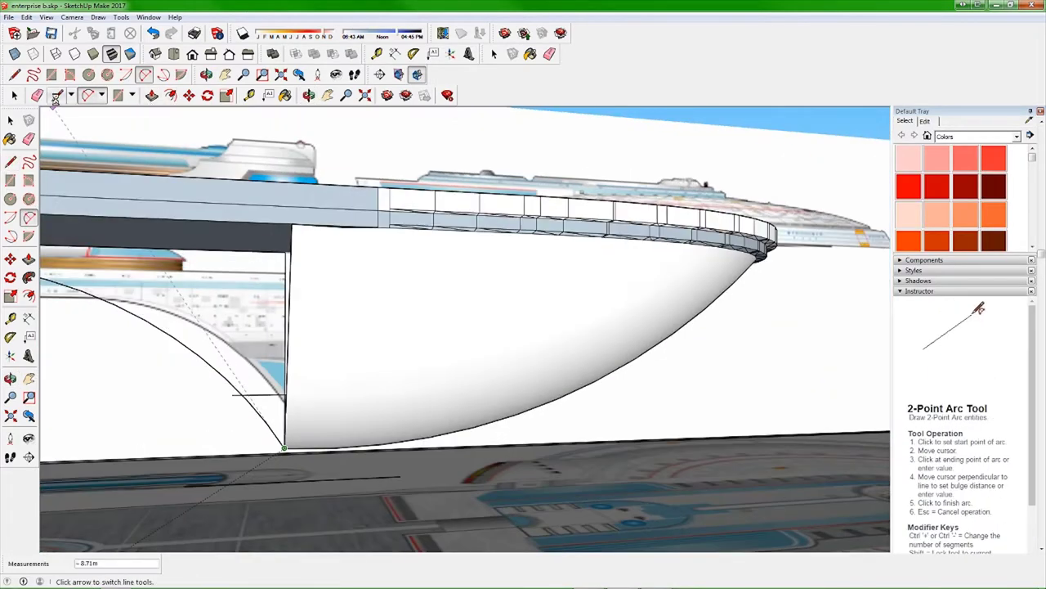
left_click(88, 94)
scroll(292, 420, "up", 5)
scroll(392, 421, "up", 5)
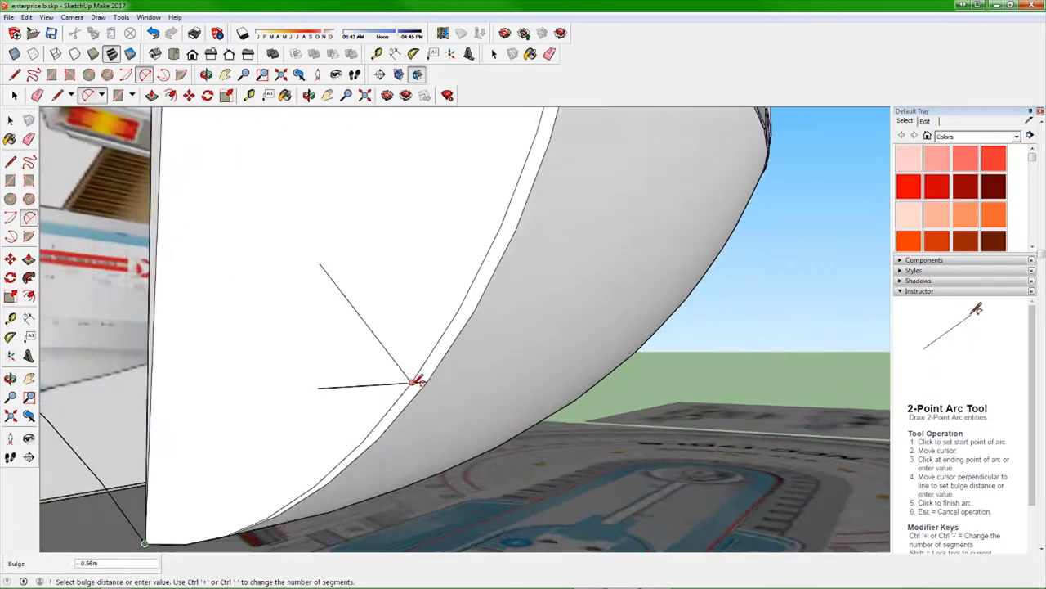
scroll(416, 374, "up", 5)
scroll(441, 377, "down", 10)
middle_click_drag(440, 377, 523, 270)
- Draw the first short lines from the hull edge at the fin's rear vertex
key("l")
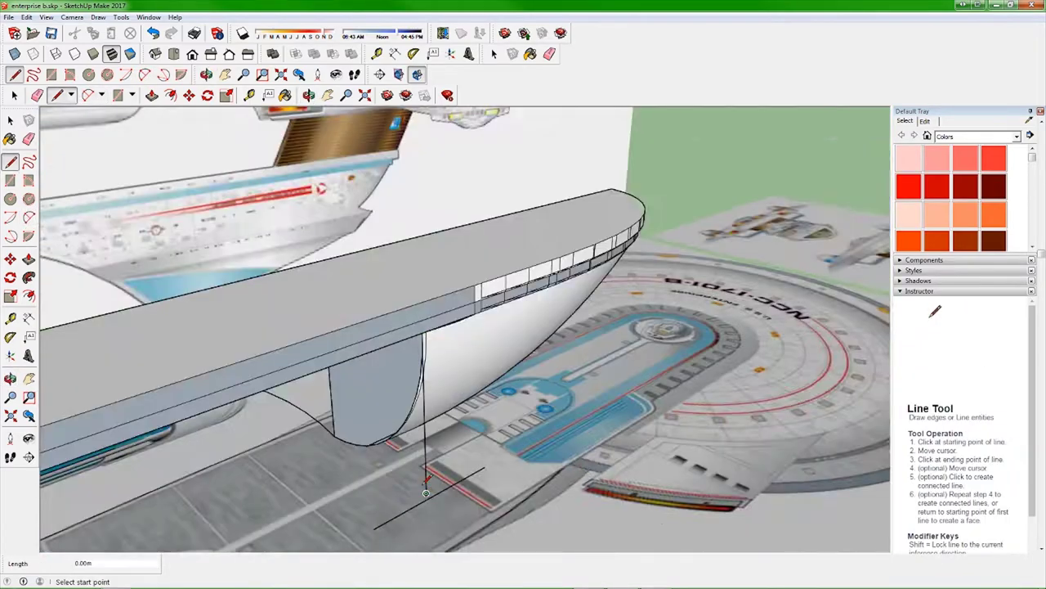
scroll(552, 235, "up", 6)
mouse_move(553, 234)
middle_mouse_down()
mouse_move(234, 299)
mouse_move(117, 154)
middle_mouse_up()
scroll(245, 236, "up", 4)
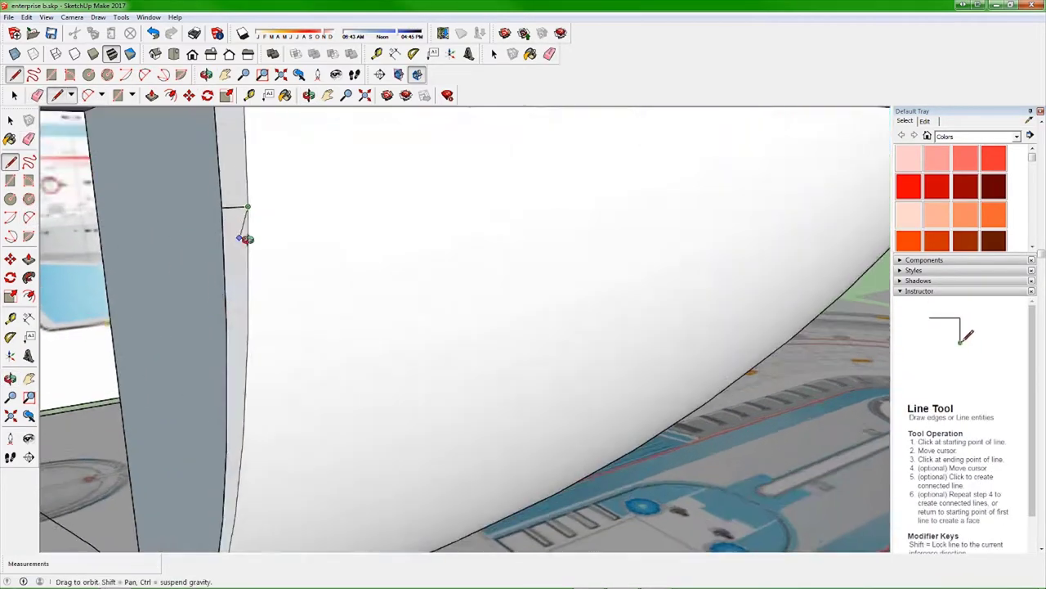
left_click(418, 199)
left_click(404, 351)
scroll(403, 352, "down", 3)
mouse_move(404, 351)
middle_mouse_down()
mouse_move(240, 312)
mouse_move(272, 260)
mouse_move(189, 267)
mouse_move(232, 255)
middle_mouse_up()
left_click(189, 301)
left_click(269, 262)
left_click(188, 267)
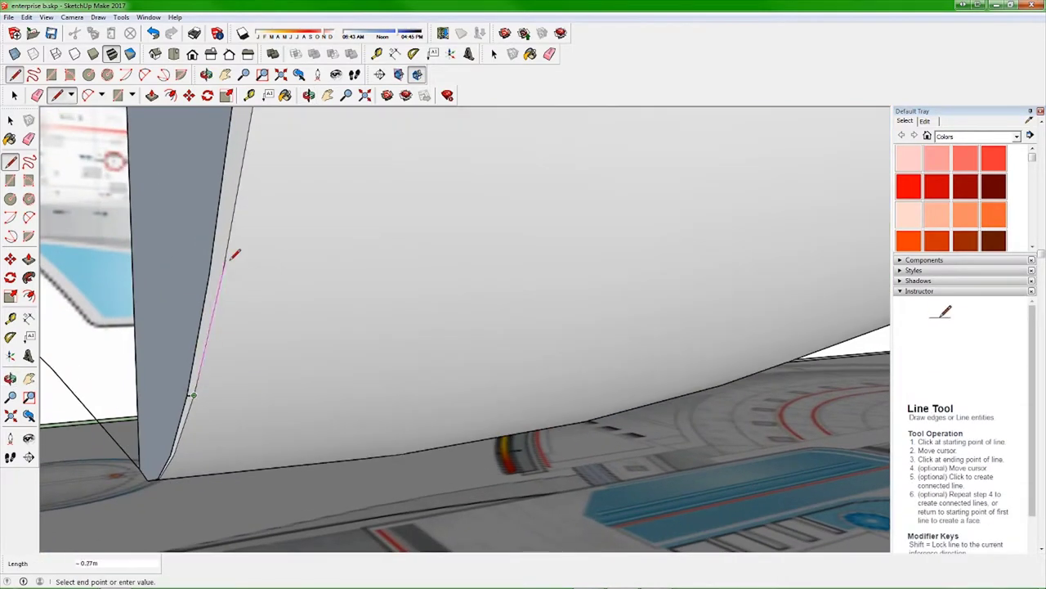
left_click(201, 222)
middle_click_drag(202, 222, 263, 441)
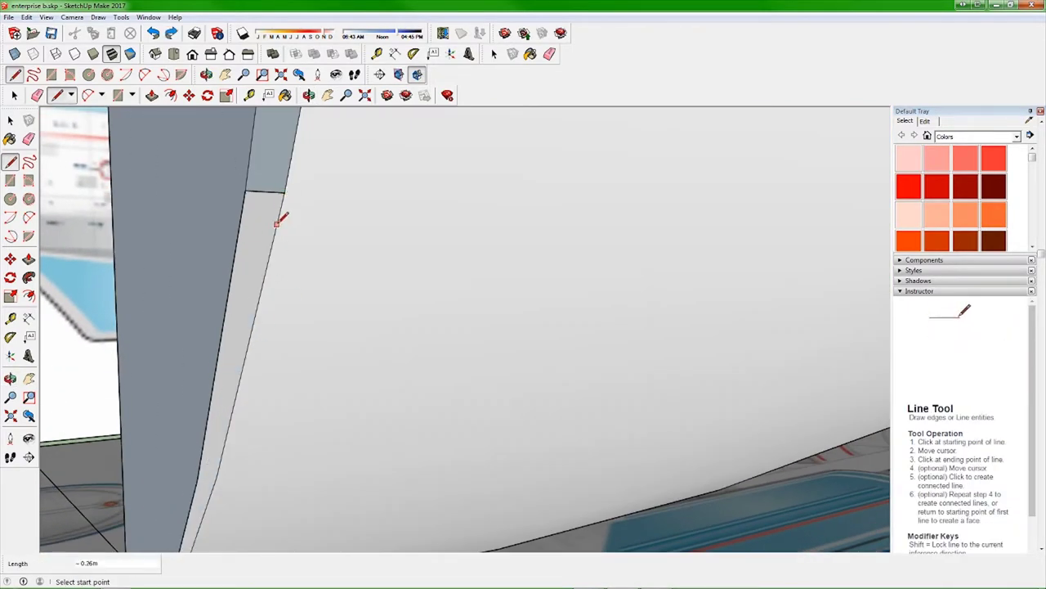
- Add more lines across the fin's light strip, including one from its top edge down
mouse_move(276, 222)
middle_mouse_down()
mouse_move(243, 416)
mouse_move(413, 221)
middle_mouse_up()
left_click(243, 416)
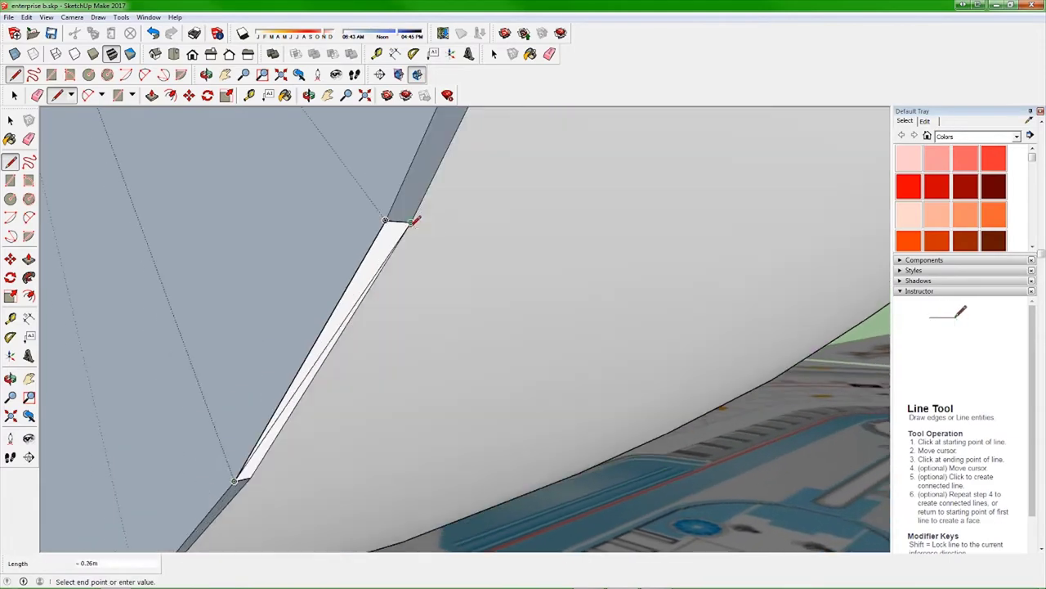
left_click(343, 342)
mouse_move(342, 342)
middle_mouse_down()
mouse_move(335, 318)
mouse_move(280, 480)
middle_mouse_up()
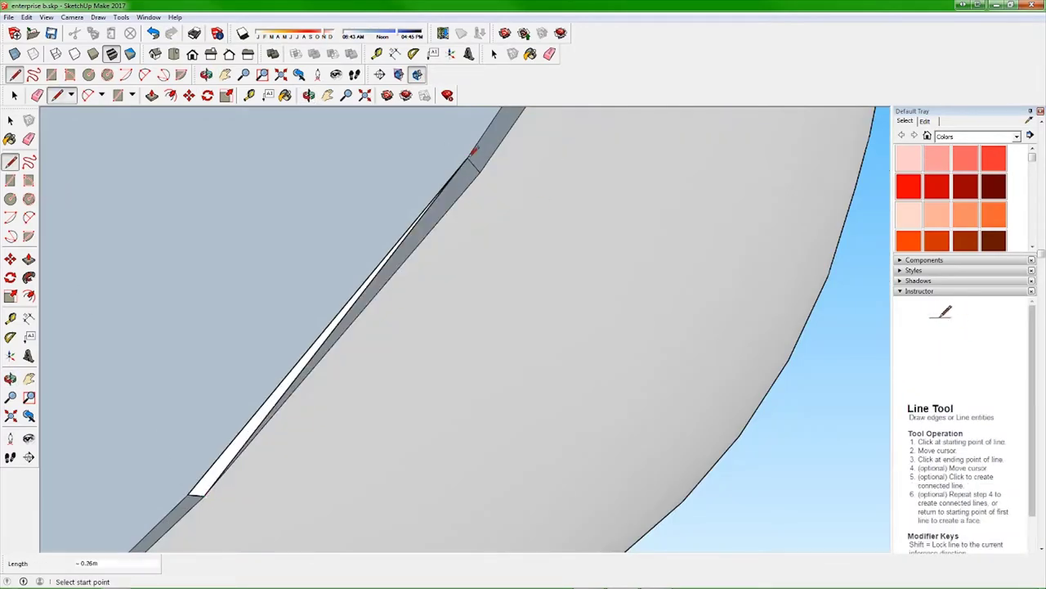
mouse_move(360, 196)
middle_mouse_down()
mouse_move(428, 344)
mouse_move(353, 409)
mouse_move(470, 434)
mouse_move(405, 160)
middle_mouse_up()
left_click(405, 160)
left_click(436, 309)
middle_click_drag(437, 309, 426, 347)
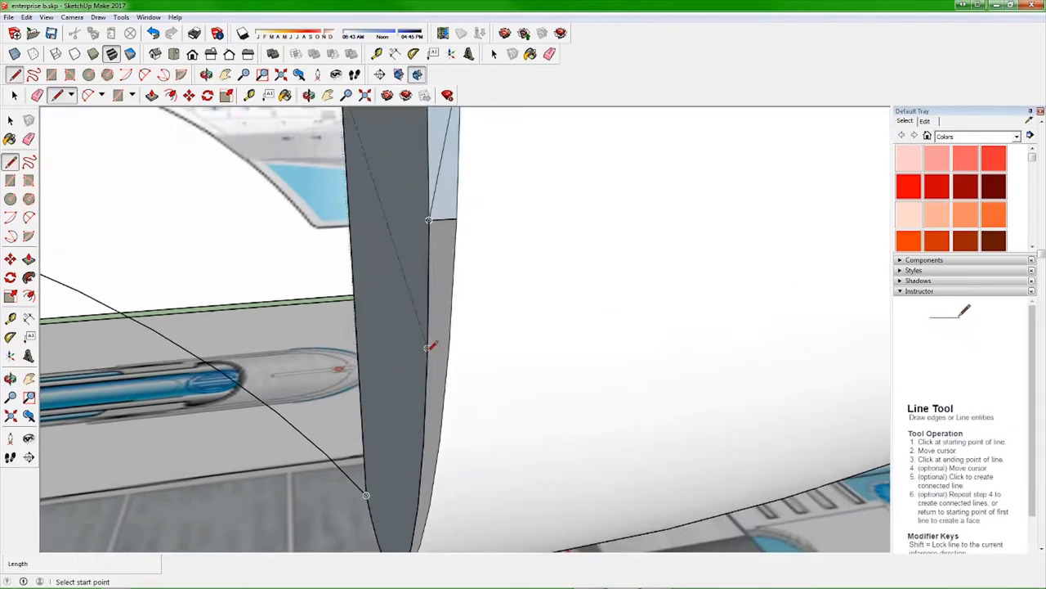
mouse_move(477, 323)
middle_mouse_down()
mouse_move(451, 392)
mouse_move(509, 276)
mouse_move(463, 369)
mouse_move(426, 378)
mouse_move(513, 299)
mouse_move(475, 362)
mouse_move(483, 288)
middle_mouse_up()
left_click(423, 382)
left_click(474, 362)
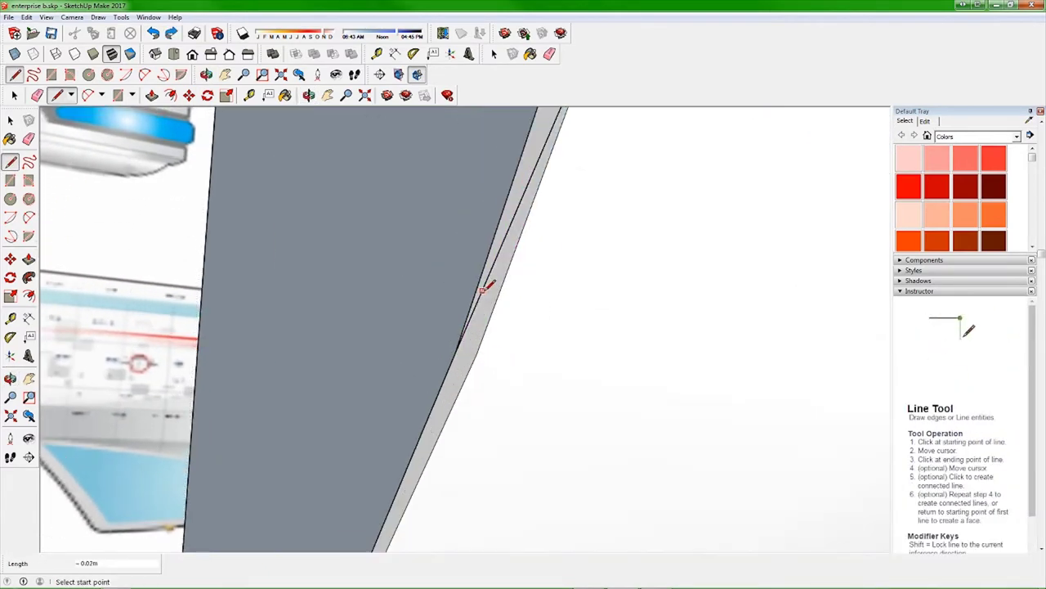
- Draw further edges across the white strip and the adjoining light face
mouse_move(476, 354)
middle_mouse_down()
mouse_move(460, 349)
mouse_move(458, 325)
mouse_move(568, 261)
mouse_move(620, 306)
mouse_move(483, 421)
mouse_move(570, 451)
mouse_move(600, 388)
mouse_move(642, 237)
mouse_move(654, 362)
mouse_move(612, 297)
mouse_move(500, 365)
mouse_move(501, 431)
mouse_move(313, 374)
middle_mouse_up()
left_click(568, 262)
left_click(642, 236)
left_click(499, 364)
left_click(313, 374)
mouse_move(435, 467)
middle_mouse_down()
mouse_move(519, 449)
mouse_move(221, 431)
mouse_move(467, 299)
mouse_move(497, 311)
mouse_move(282, 252)
middle_mouse_up()
left_click(497, 310)
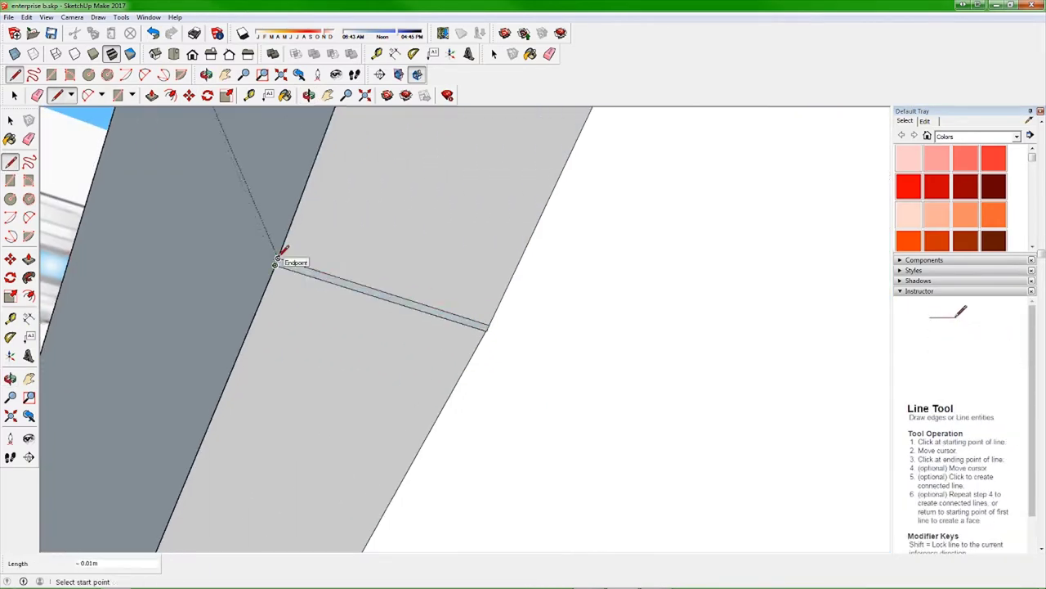
left_click(489, 324)
- Close more segments of the light strip with short edges along the fin edge
mouse_move(489, 324)
middle_mouse_down()
mouse_move(493, 402)
mouse_move(579, 392)
middle_mouse_up()
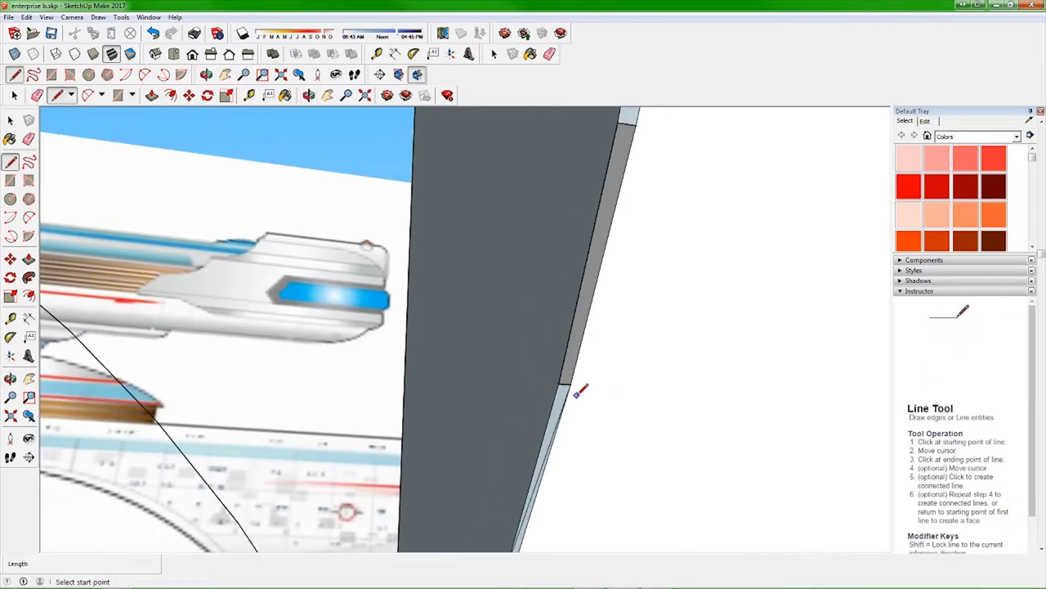
middle_click_drag(624, 170, 573, 386)
middle_click_drag(568, 191, 547, 338)
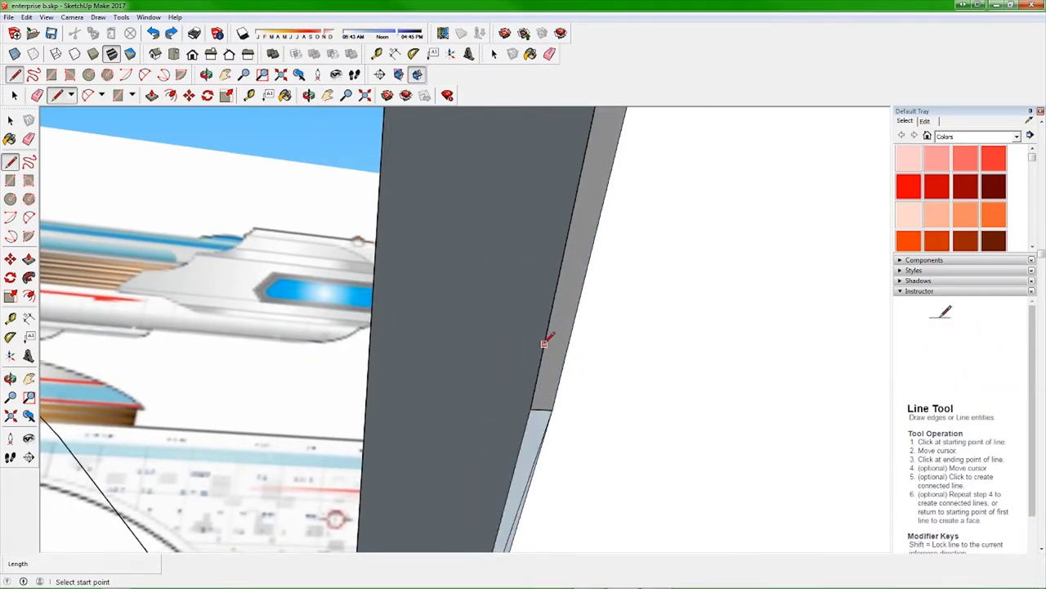
left_click(537, 278)
left_click(576, 245)
middle_click_drag(576, 245, 513, 349)
left_click(574, 252)
mouse_move(574, 252)
middle_mouse_down()
mouse_move(561, 177)
mouse_move(642, 262)
mouse_move(612, 355)
middle_mouse_up()
left_click(613, 355)
- Finish the last line across the strip and select a fin edge to check it
scroll(612, 354, "up", 2)
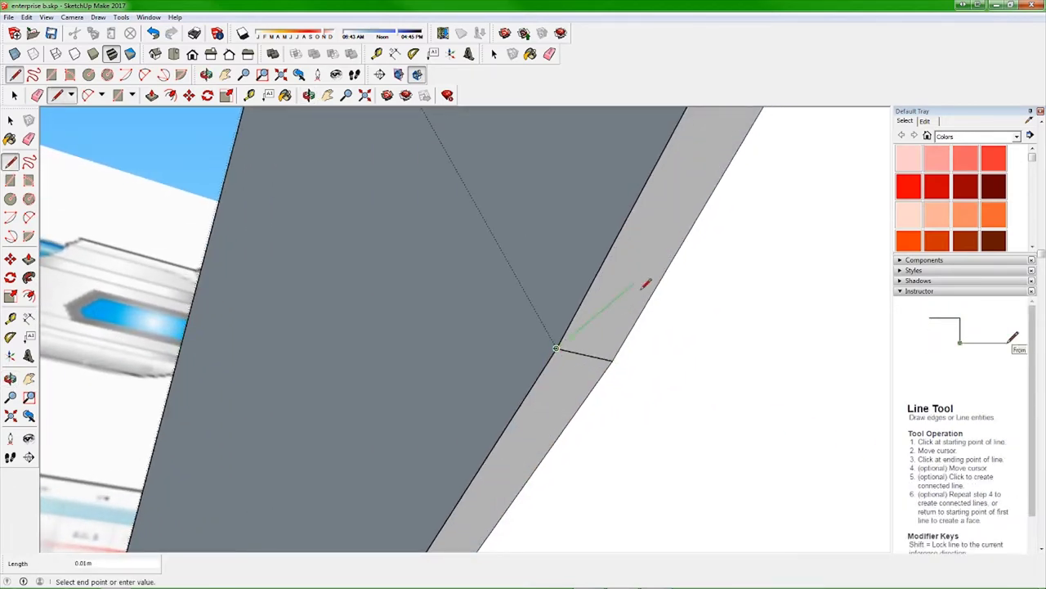
mouse_move(646, 283)
middle_mouse_down()
mouse_move(561, 357)
mouse_move(630, 264)
mouse_move(542, 343)
mouse_move(621, 271)
middle_mouse_up()
left_click(549, 362)
left_click(654, 215)
scroll(432, 343, "up", 5)
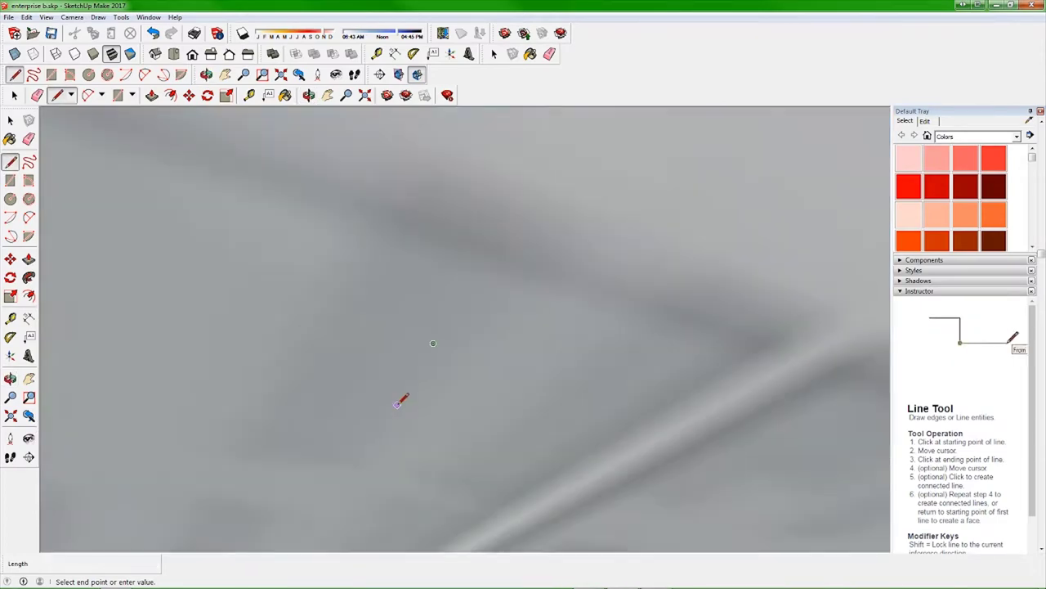
scroll(400, 400, "down", 5)
middle_click_drag(362, 303, 420, 291)
scroll(420, 291, "up", 4)
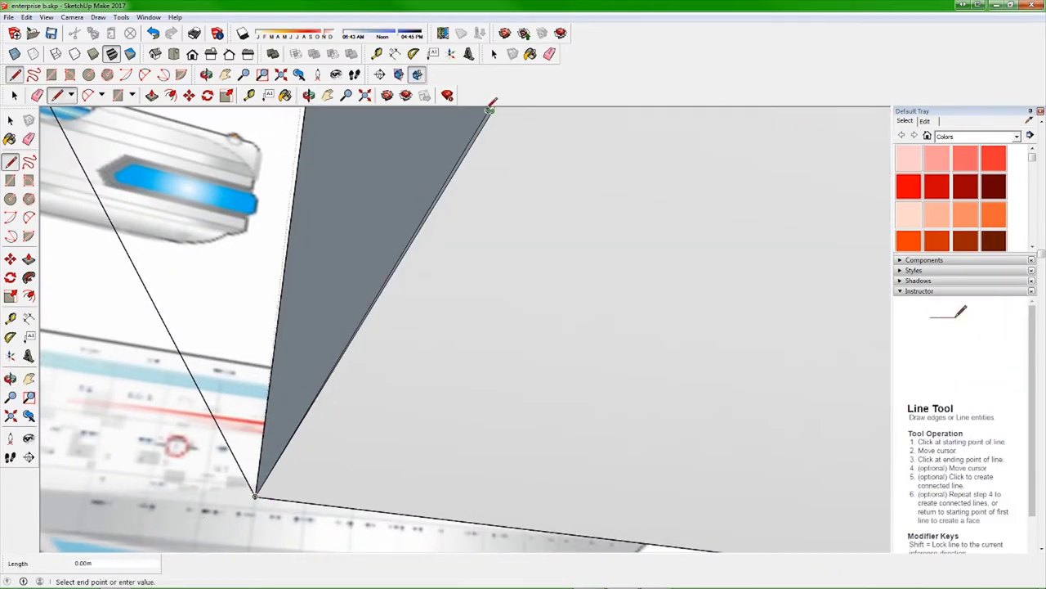
key("space")
left_click(466, 152)
middle_click_drag(467, 152, 409, 450)
- Start a line under the hull to close the fin outline, then cancel it
scroll(408, 451, "down", 5)
key("p")
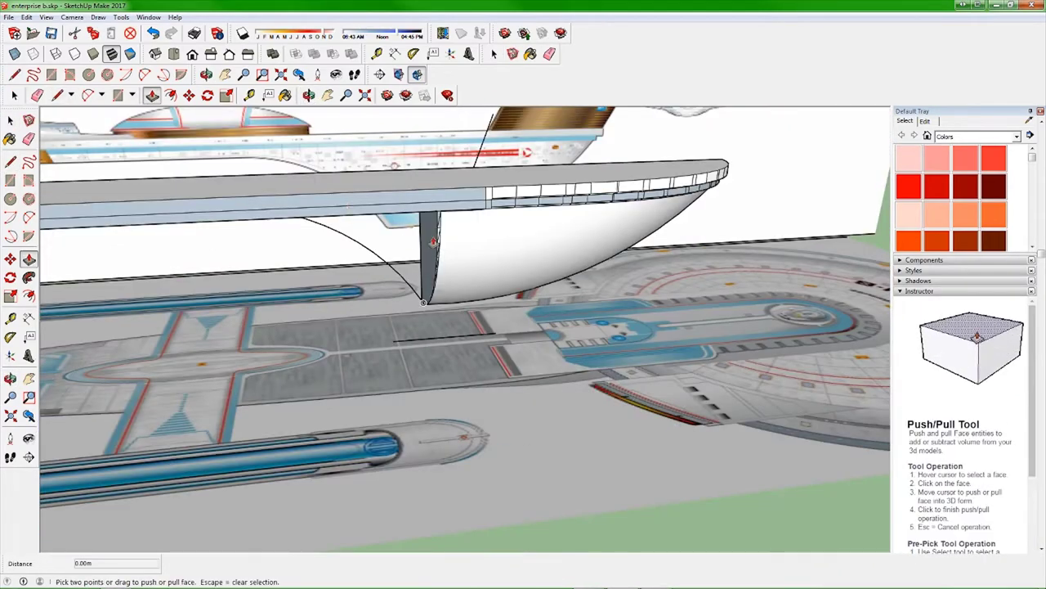
scroll(432, 242, "down", 3)
scroll(545, 304, "down", 2)
mouse_move(544, 303)
middle_mouse_down()
mouse_move(509, 325)
mouse_move(515, 266)
mouse_move(432, 338)
mouse_move(560, 303)
mouse_move(601, 444)
mouse_move(214, 245)
mouse_move(368, 294)
mouse_move(551, 334)
middle_mouse_up()
key("l")
scroll(601, 444, "up", 4)
scroll(601, 444, "down", 5)
scroll(214, 245, "up", 4)
key("l")
scroll(754, 298, "up", 4)
mouse_move(754, 299)
middle_mouse_down()
mouse_move(269, 335)
mouse_move(392, 299)
mouse_move(584, 276)
middle_mouse_up()
left_click(584, 276)
scroll(561, 278, "down", 3)
scroll(561, 278, "down", 5)
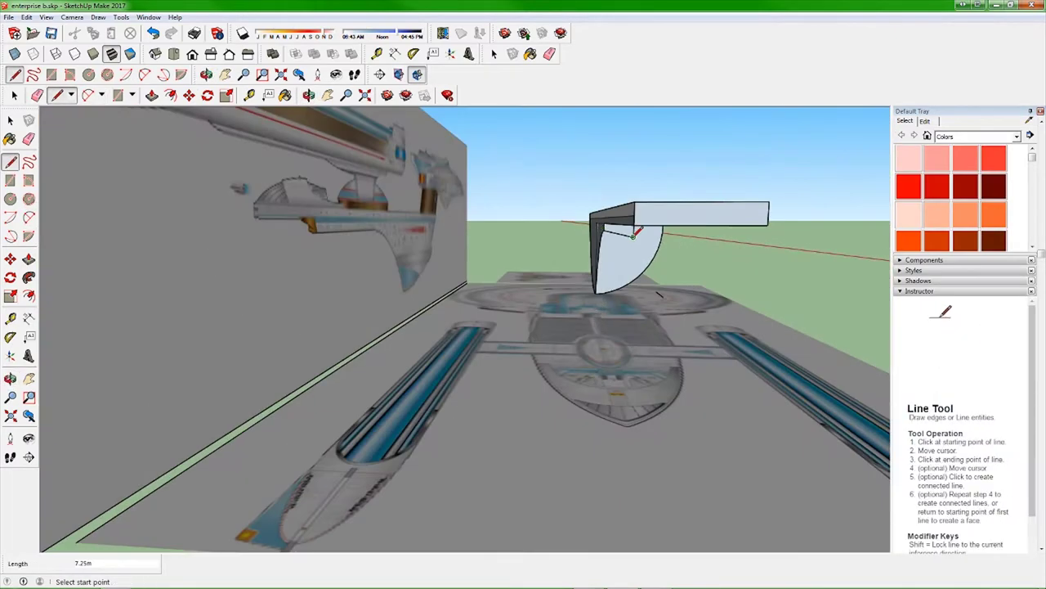
key("Escape")
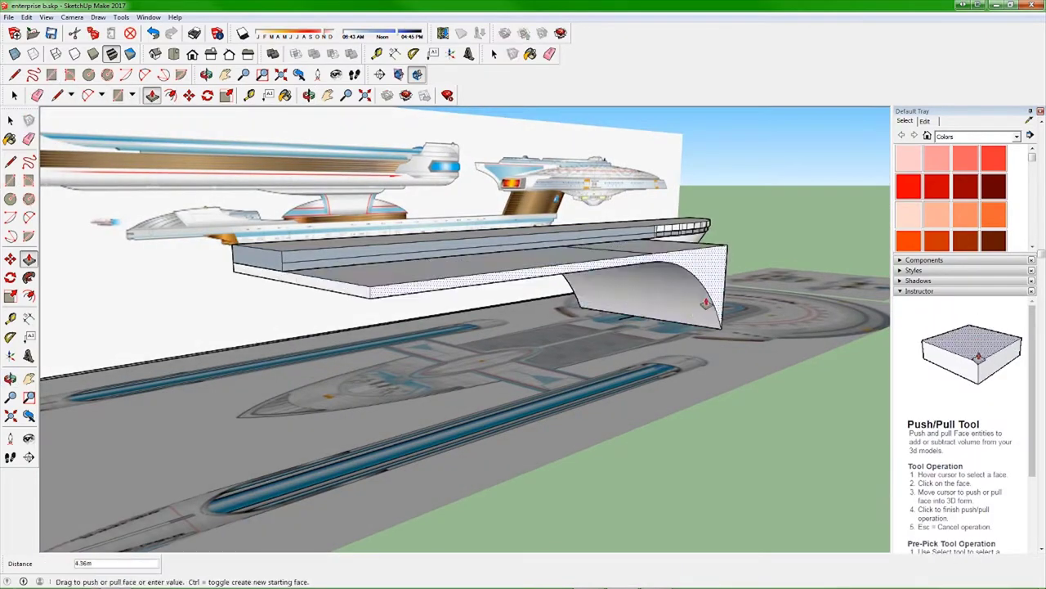
- Orbit around and beneath the slab to inspect the narrow rear strip
middle_click_drag(704, 303, 681, 228)
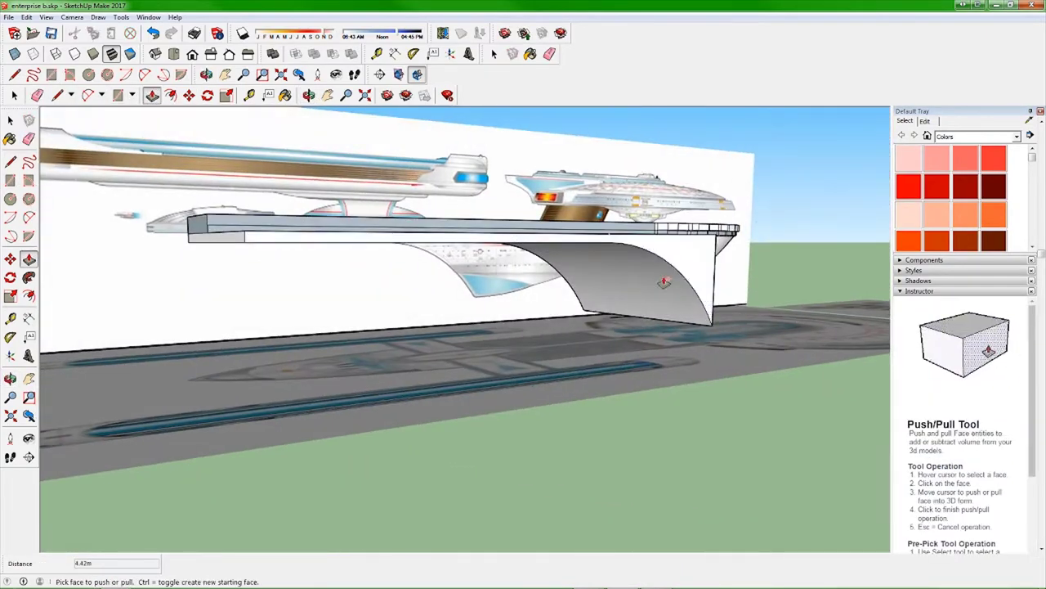
middle_click_drag(664, 282, 533, 322)
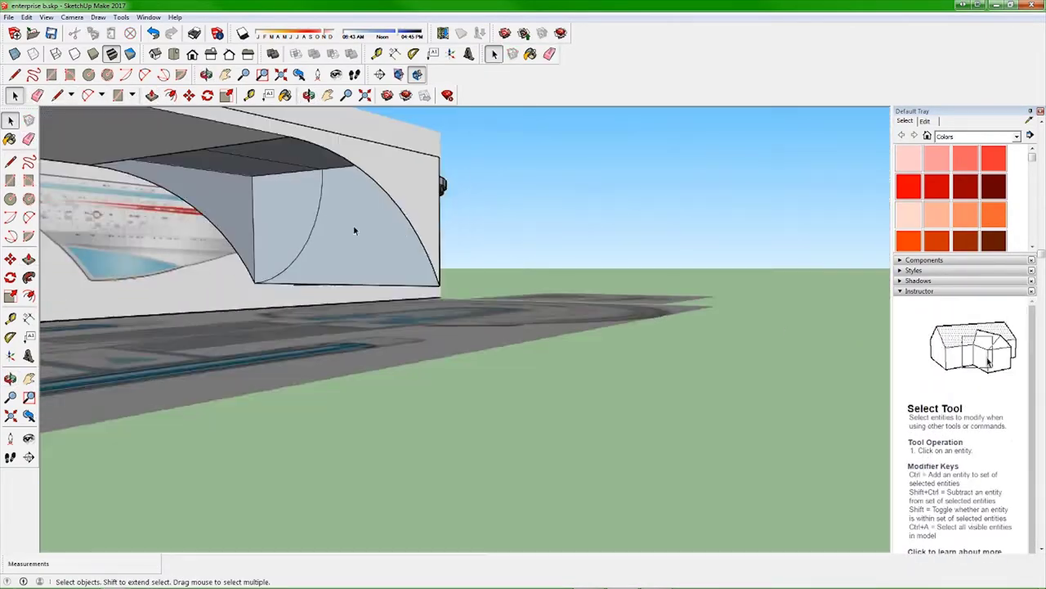
middle_click_drag(282, 172, 310, 293)
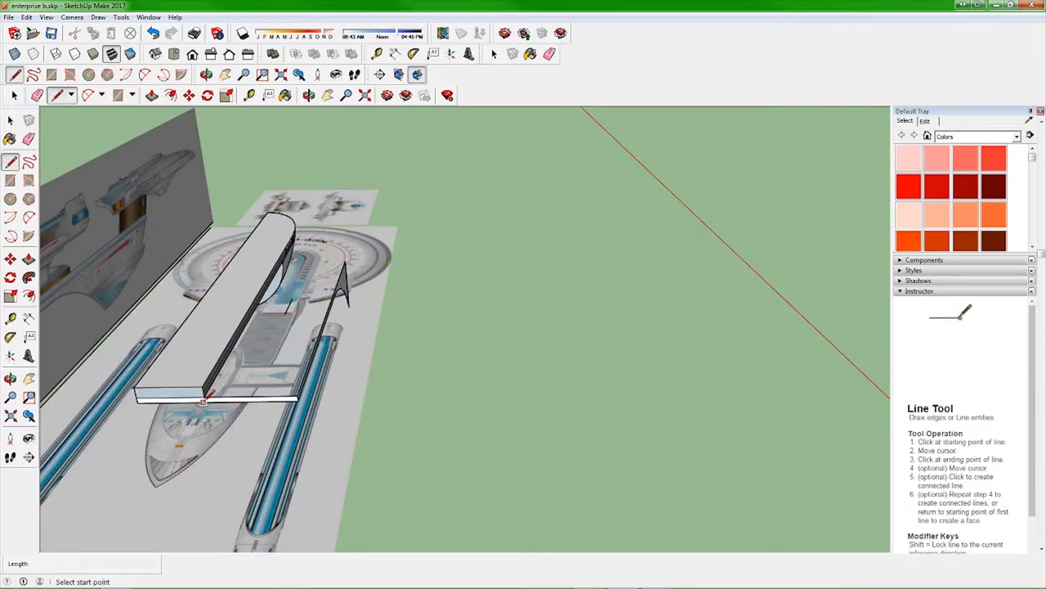
middle_click_drag(293, 398, 416, 295)
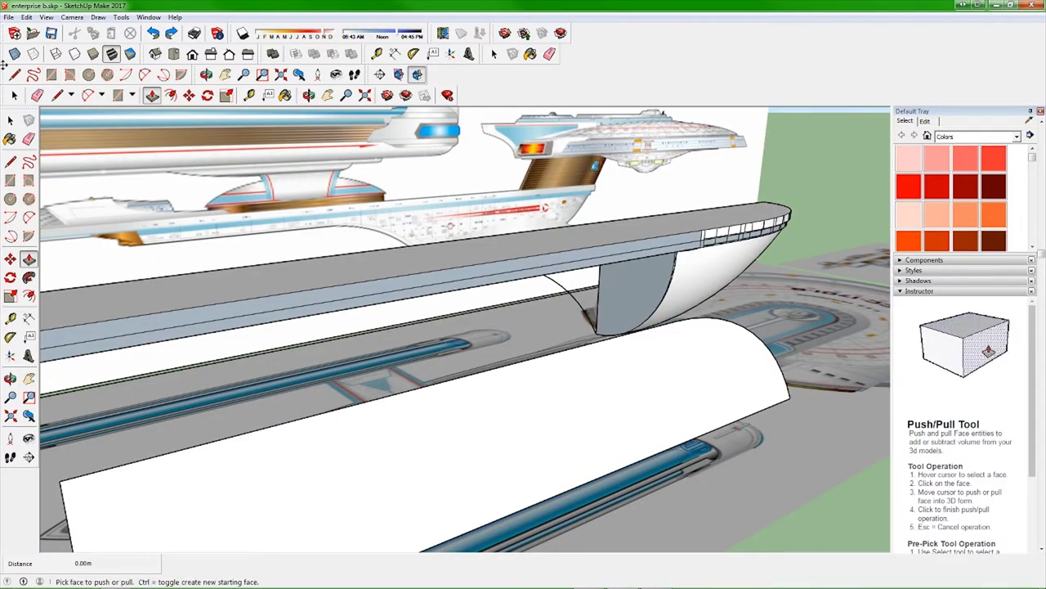
middle_click_drag(525, 340, 626, 279)
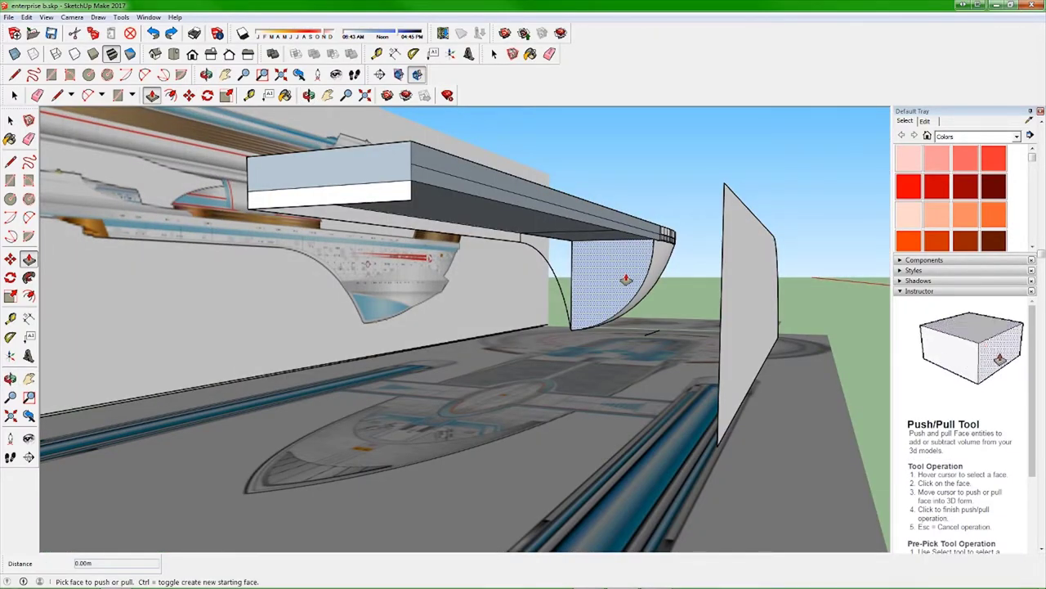
middle_click_drag(625, 278, 661, 311)
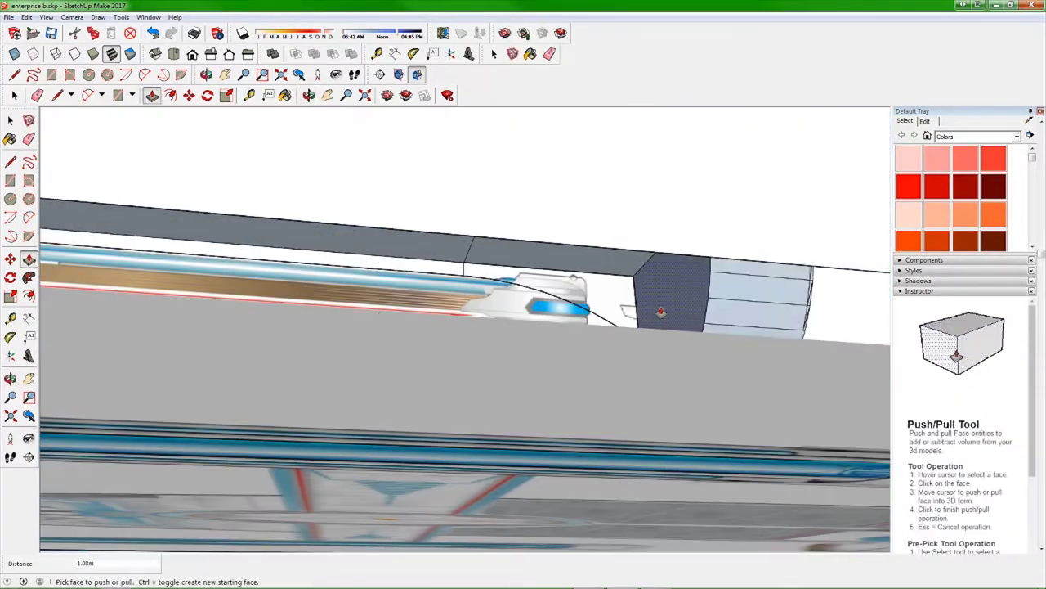
- Push the rear strip face away to carve a curved cutaway beneath the deck
left_click(760, 338)
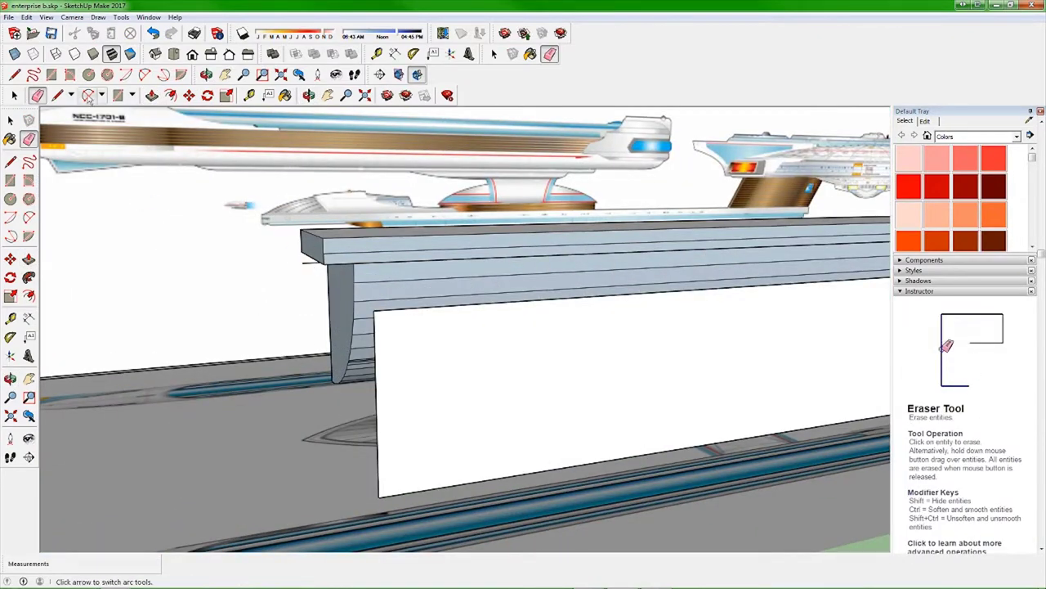
middle_click_drag(327, 297, 175, 285)
right_click(325, 337)
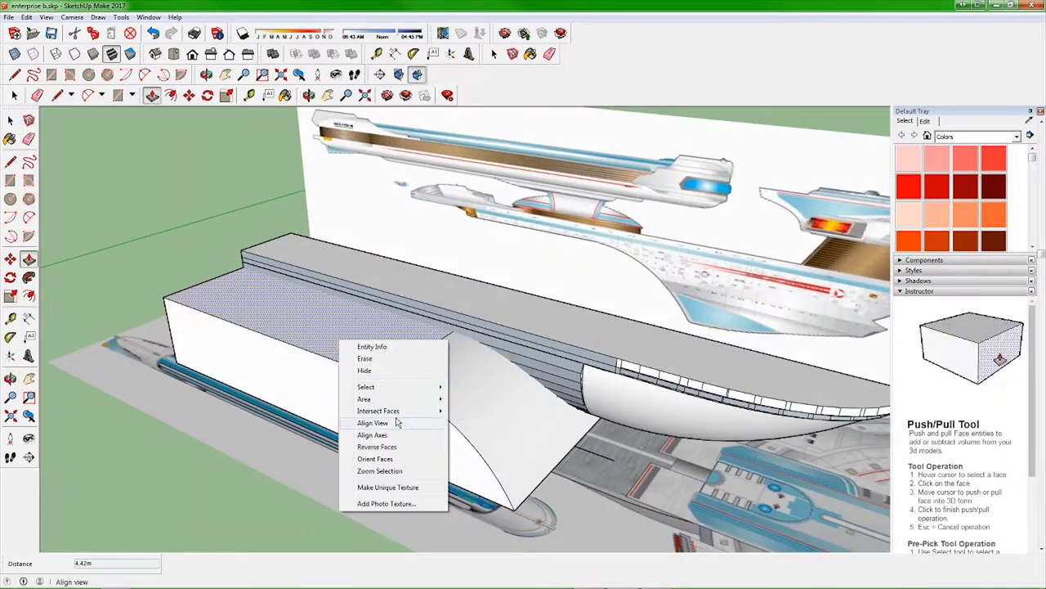
mouse_move(326, 337)
middle_mouse_down()
mouse_move(382, 298)
mouse_move(469, 157)
middle_mouse_up()
middle_click_drag(570, 294, 724, 354)
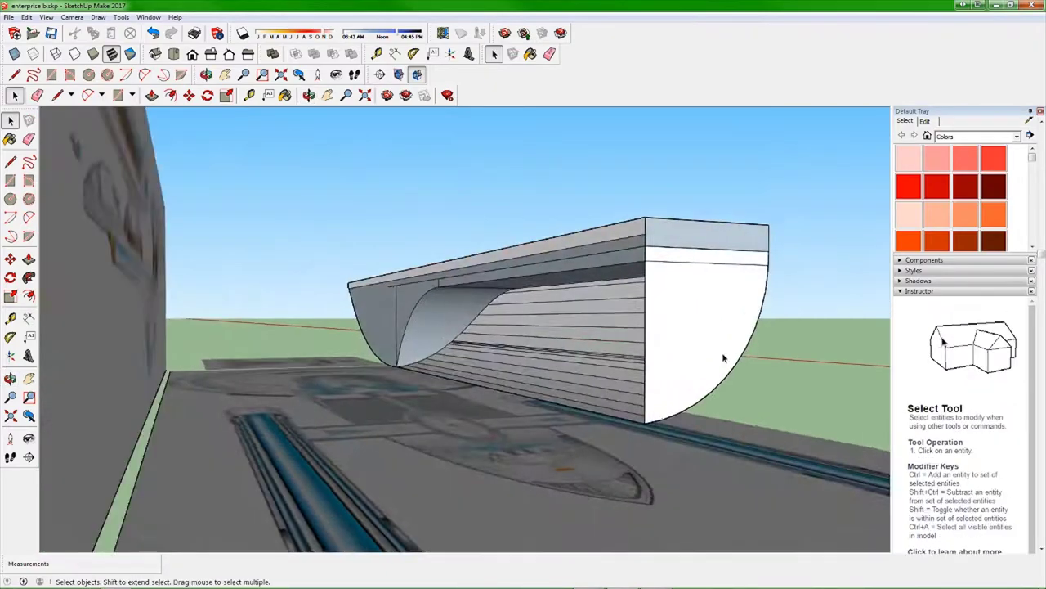
scroll(507, 355, "up", 5)
left_click_drag(658, 211, 504, 252)
- Reverse the inside-out hull face so its grey side shows
scroll(504, 252, "down", 10)
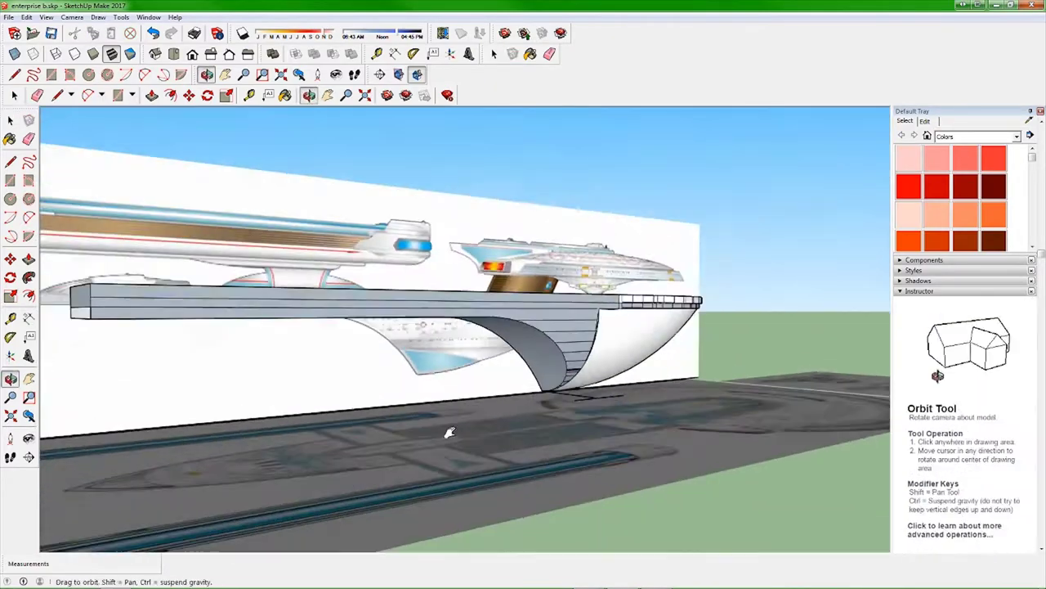
mouse_move(446, 432)
middle_mouse_down()
mouse_move(297, 332)
mouse_move(670, 357)
mouse_move(527, 456)
mouse_move(519, 516)
middle_mouse_up()
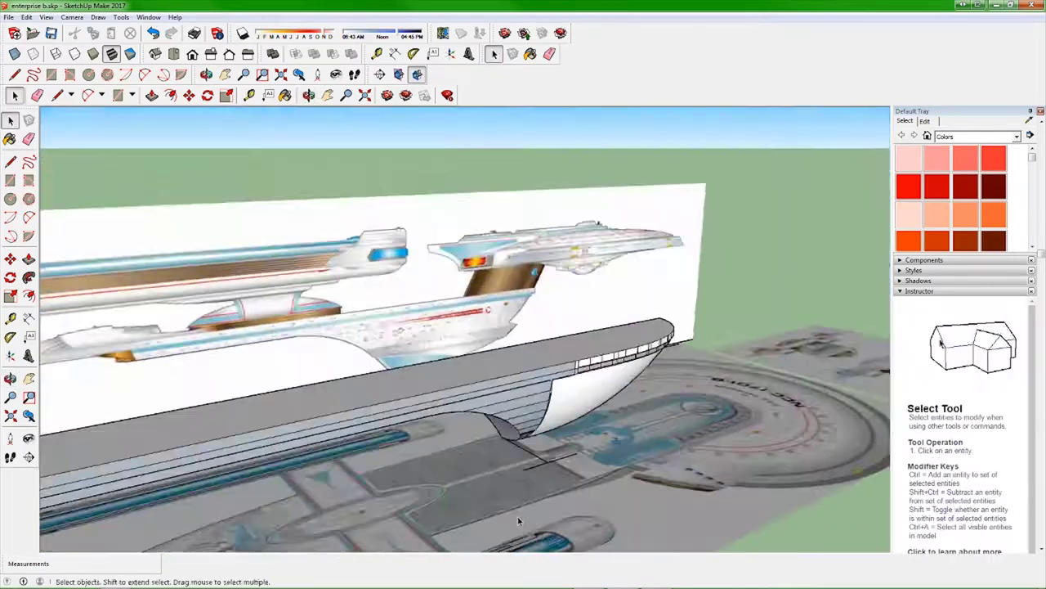
scroll(417, 394, "up", 3)
mouse_move(417, 393)
middle_mouse_down()
mouse_move(371, 424)
mouse_move(415, 162)
middle_mouse_up()
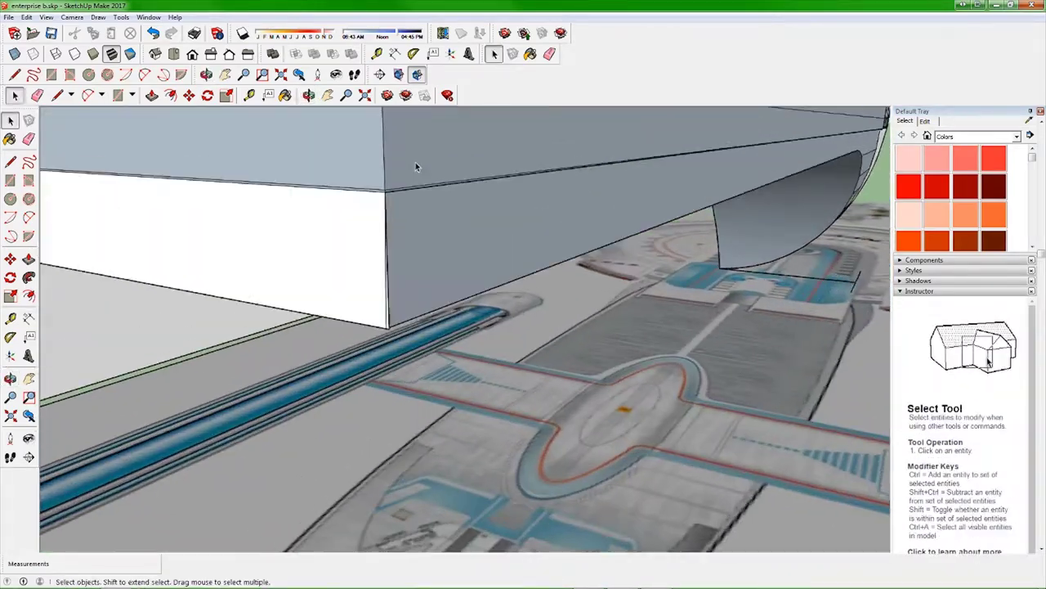
key("e")
scroll(429, 331, "up", 5)
scroll(430, 330, "down", 5)
middle_click_drag(404, 306, 705, 300)
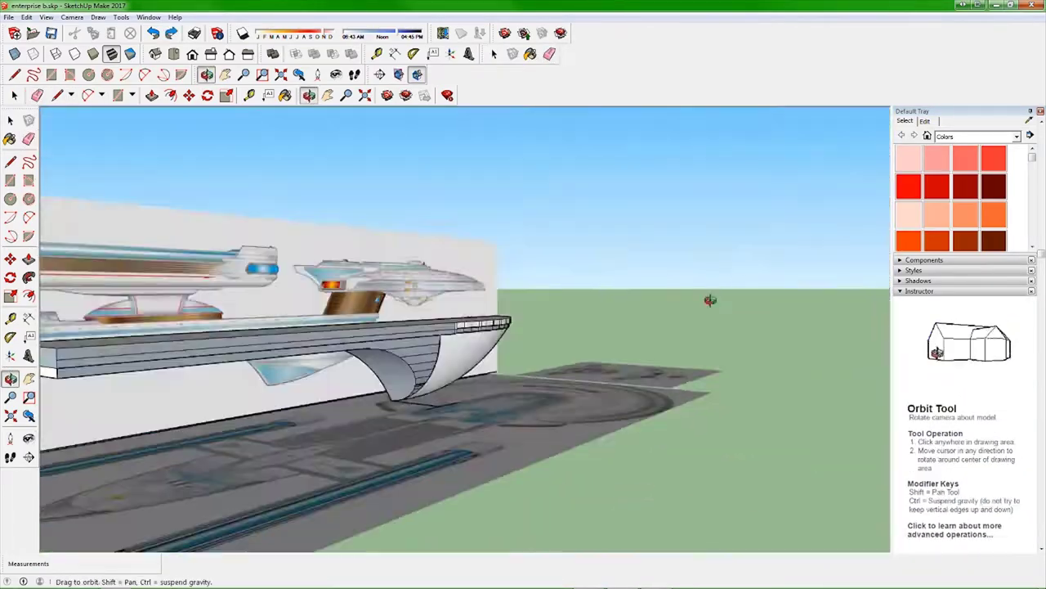
key("space")
right_click(413, 351)
left_click(568, 447)
mouse_move(568, 455)
middle_mouse_down()
mouse_move(591, 226)
mouse_move(228, 335)
middle_mouse_up()
left_click(541, 472)
- Draw a guide line across the deck to the hull edge, marking off its curved rear section
scroll(541, 471, "up", 3)
mouse_move(541, 471)
middle_mouse_down()
mouse_move(654, 343)
mouse_move(240, 381)
middle_mouse_up()
key("l")
scroll(501, 315, "up", 5)
left_click(501, 315)
mouse_move(501, 315)
middle_mouse_down()
mouse_move(351, 297)
mouse_move(331, 370)
middle_mouse_up()
scroll(507, 374, "up", 5)
middle_click_drag(461, 385, 460, 316)
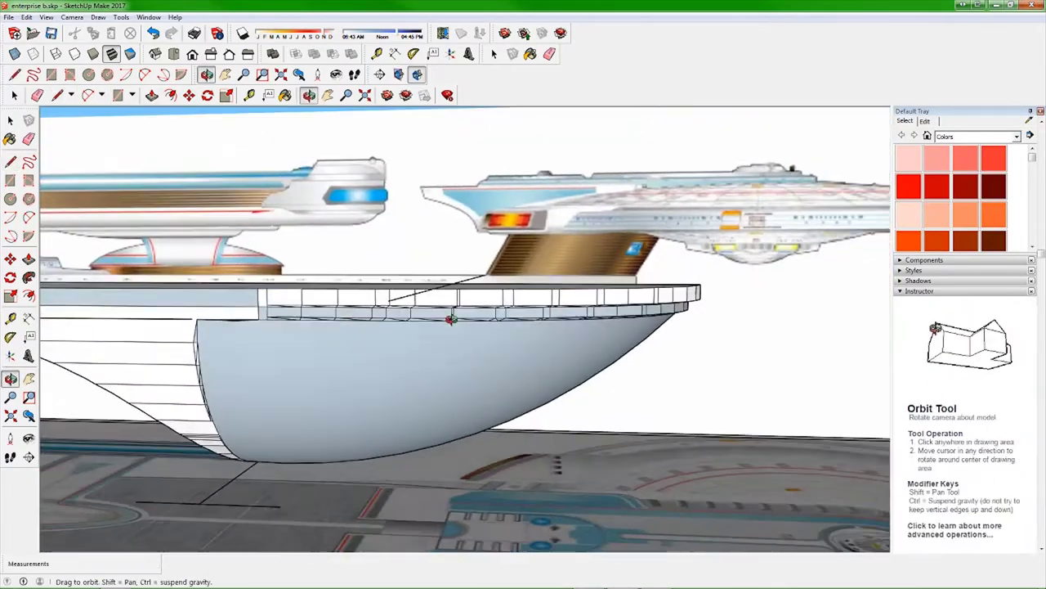
scroll(496, 269, "up", 4)
left_click(442, 275)
scroll(501, 352, "down", 3)
middle_click_drag(474, 381, 572, 359)
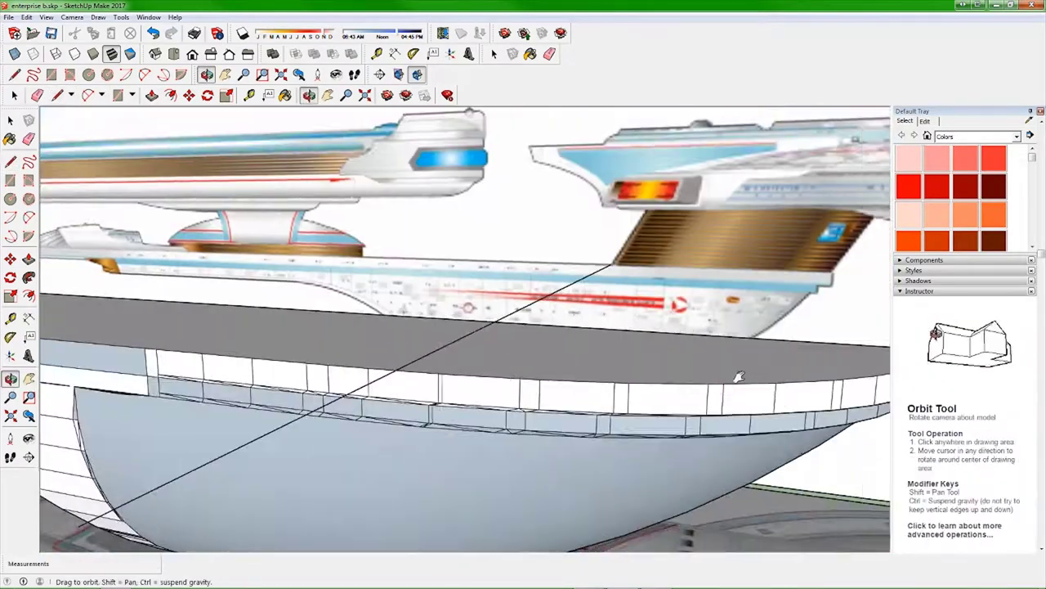
- Continue the line down to the saucer rim to close off the rear deck section
key("f")
left_click(57, 95)
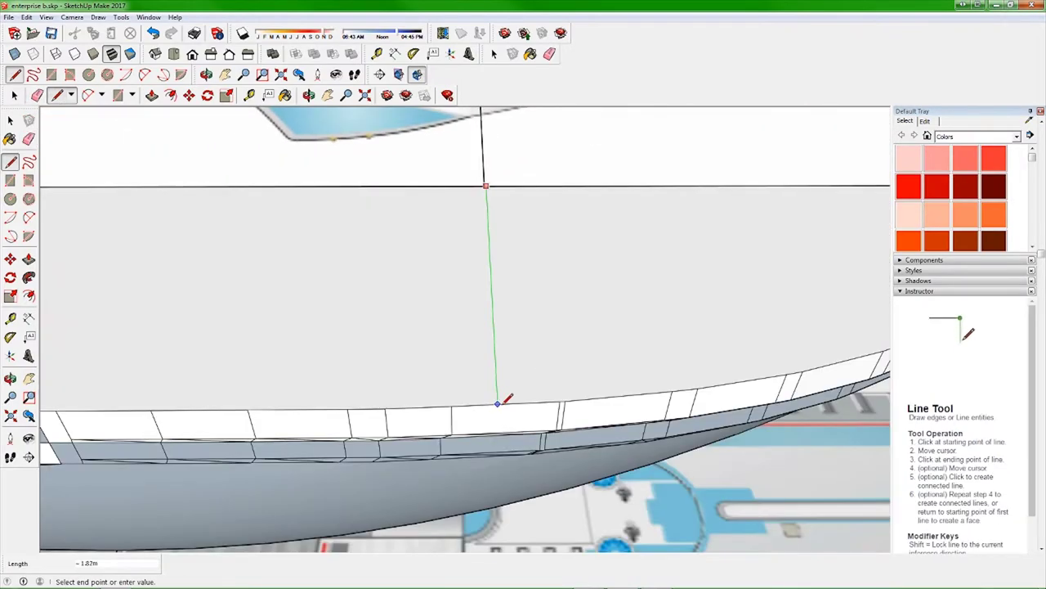
key("s")
left_click(10, 161)
scroll(507, 370, "up", 3)
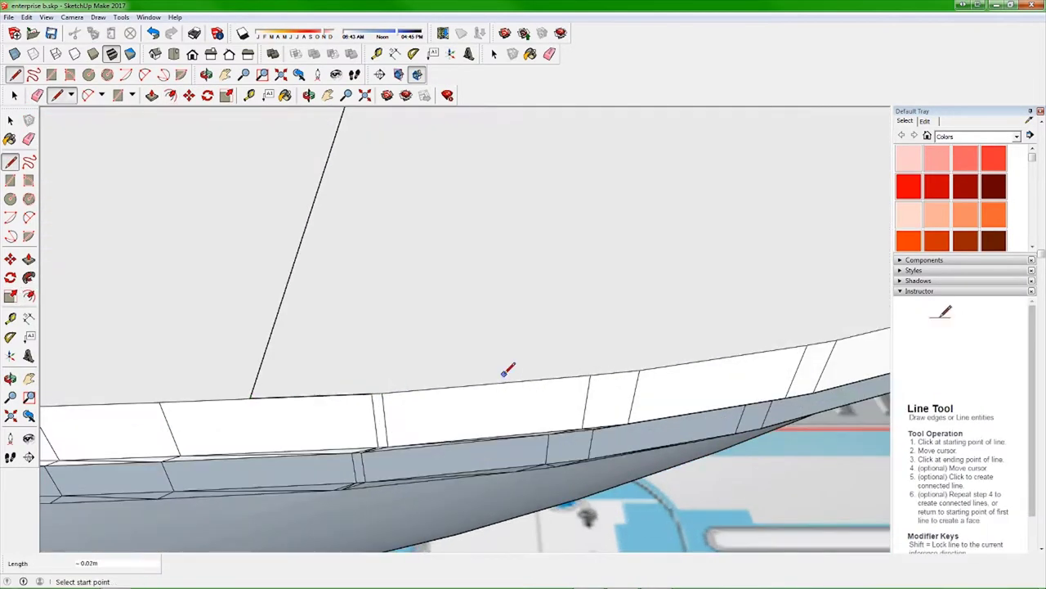
left_click(23, 299)
scroll(506, 280, "down", 3)
key("l")
scroll(554, 427, "up", 3)
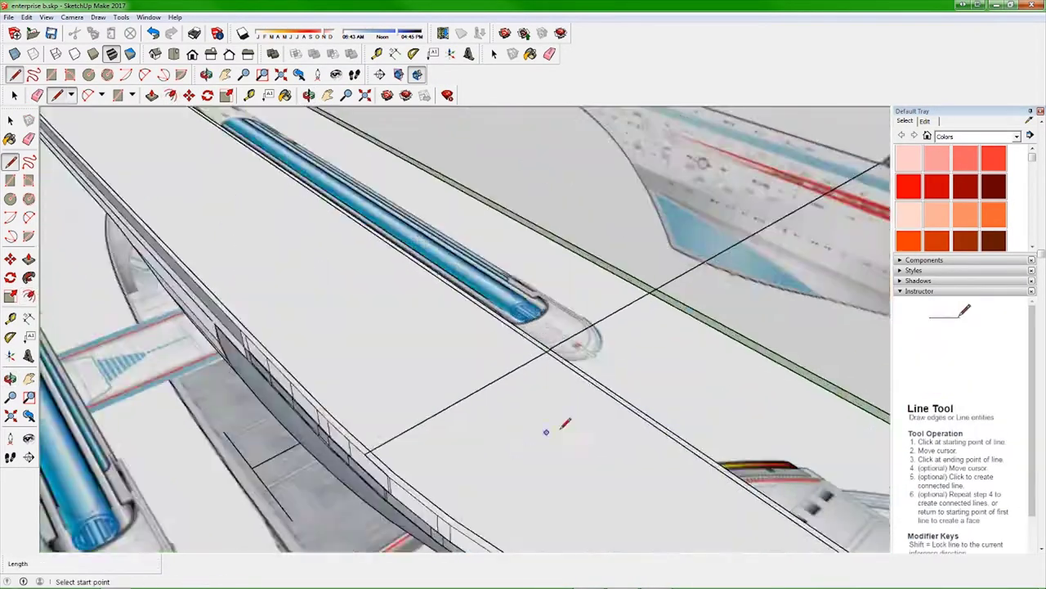
key("e")
key("l")
scroll(582, 196, "up", 3)
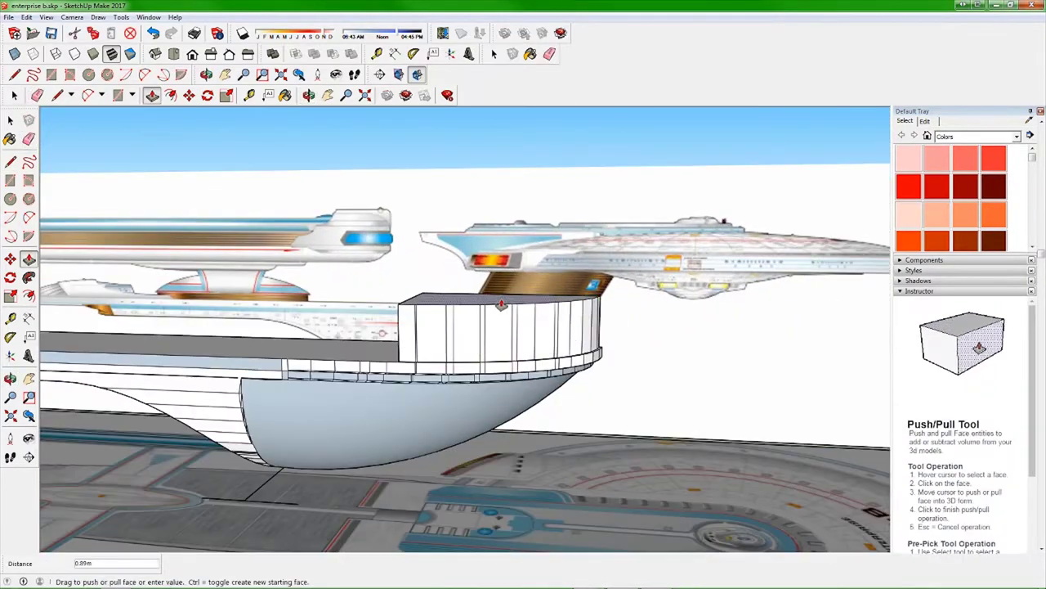
- Orbit around the ship to a low angle beneath the hull's deck slab
scroll(492, 276, "down", 5)
key("p")
scroll(344, 282, "down", 2)
key("e")
scroll(327, 246, "down", 2)
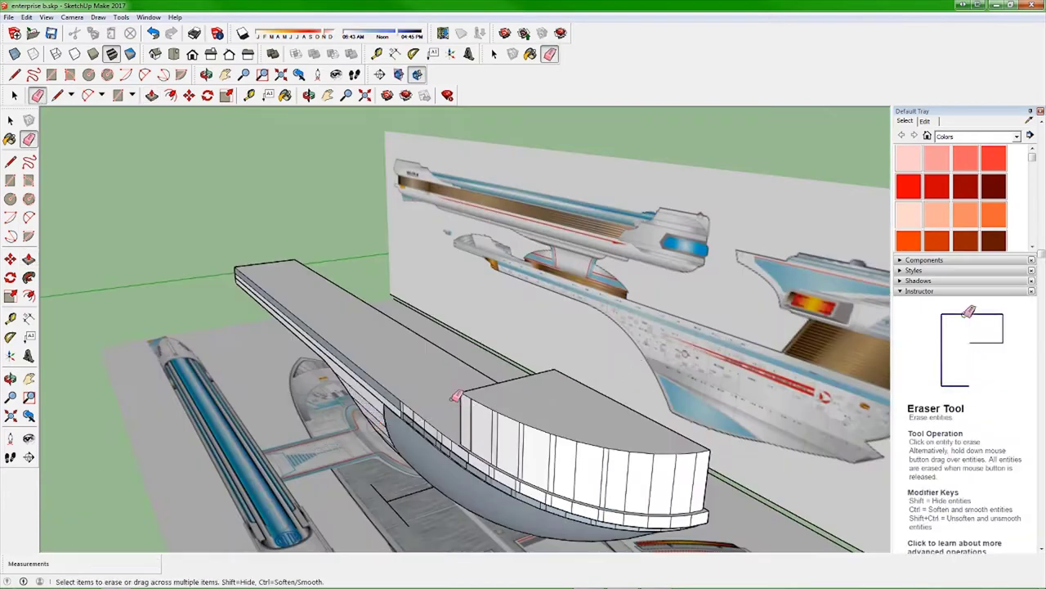
key("space")
middle_click_drag(116, 147, 327, 286)
key("l")
scroll(490, 368, "up", 3)
key("m")
scroll(673, 458, "up", 3)
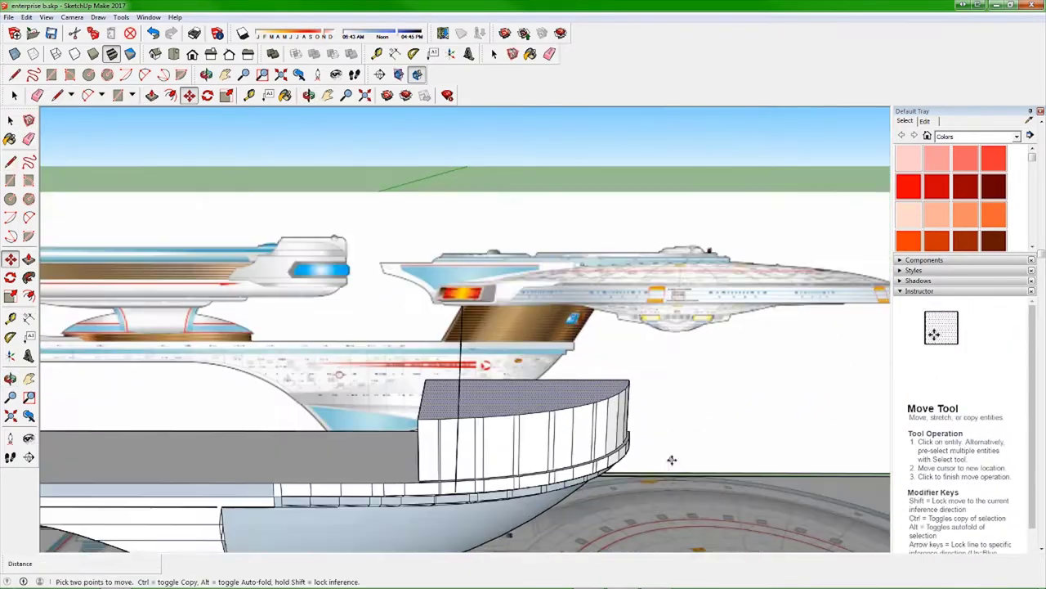
scroll(252, 358, "up", 2)
scroll(278, 349, "down", 5)
mouse_move(278, 349)
middle_mouse_down()
mouse_move(368, 343)
mouse_move(418, 395)
mouse_move(310, 281)
middle_mouse_up()
key("e")
scroll(368, 344, "down", 2)
scroll(418, 395, "up", 3)
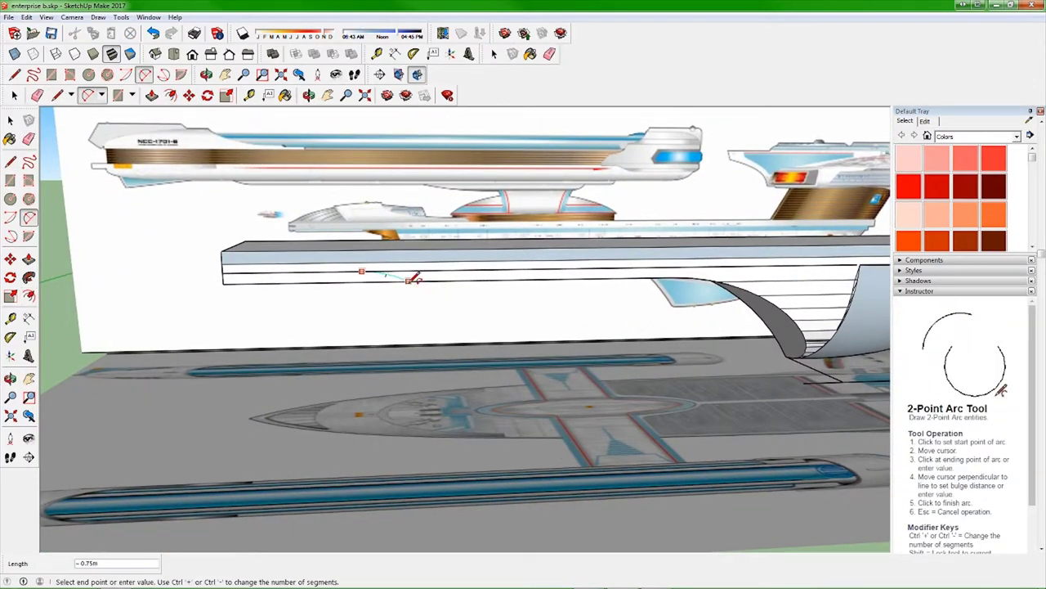
key("p")
middle_click_drag(119, 105, 4, 64)
key("l")
scroll(415, 215, "up", 5)
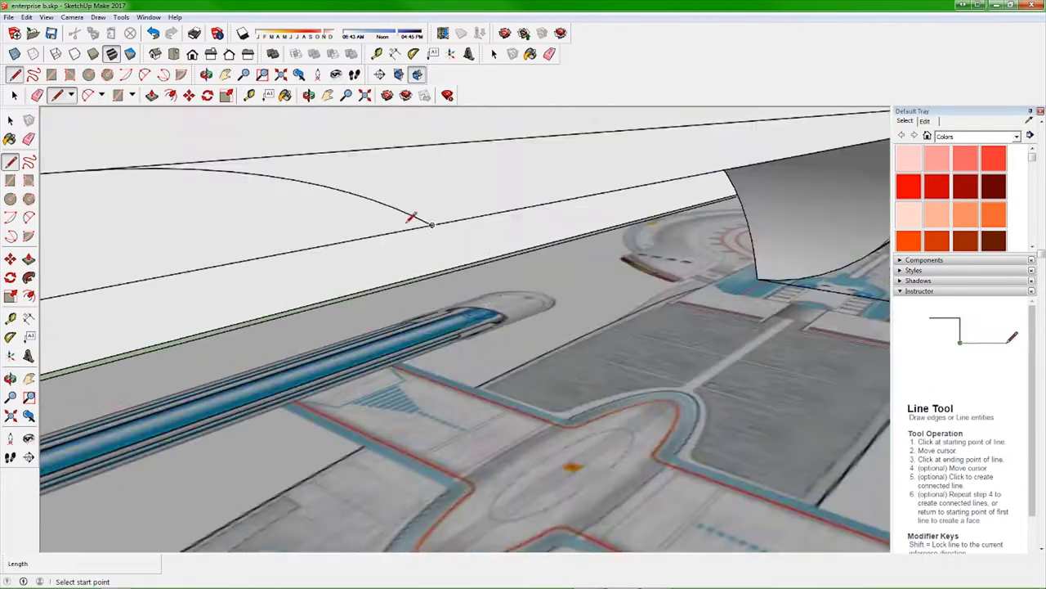
scroll(416, 215, "down", 3)
mouse_move(266, 256)
middle_mouse_down()
mouse_move(515, 233)
mouse_move(368, 286)
mouse_move(92, 110)
middle_mouse_up()
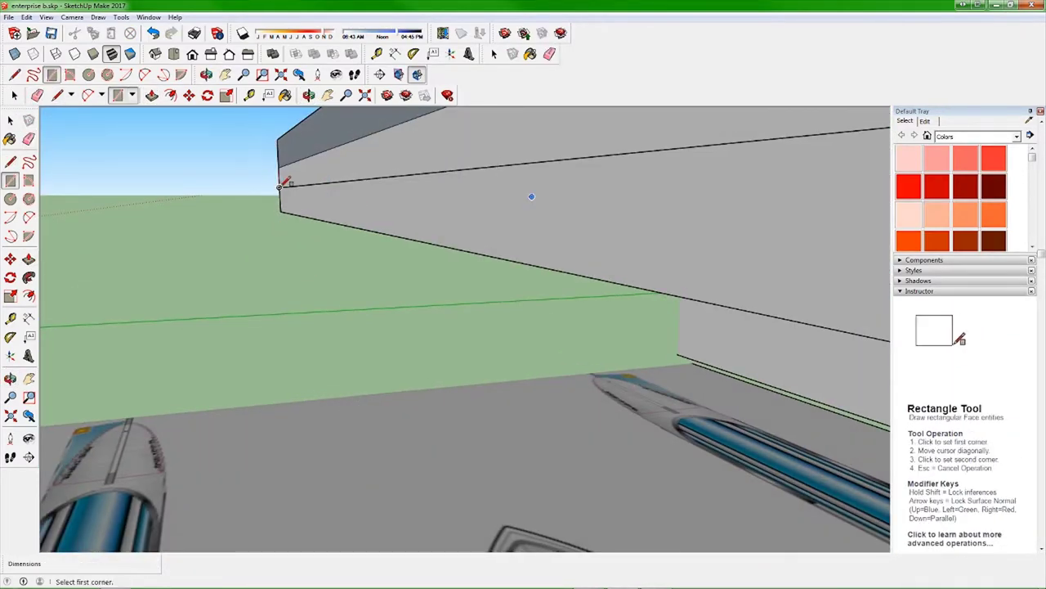
- Draw a narrow rectangle from the box's left end along the deck slab's side
left_click(280, 187)
middle_click_drag(280, 187, 740, 180)
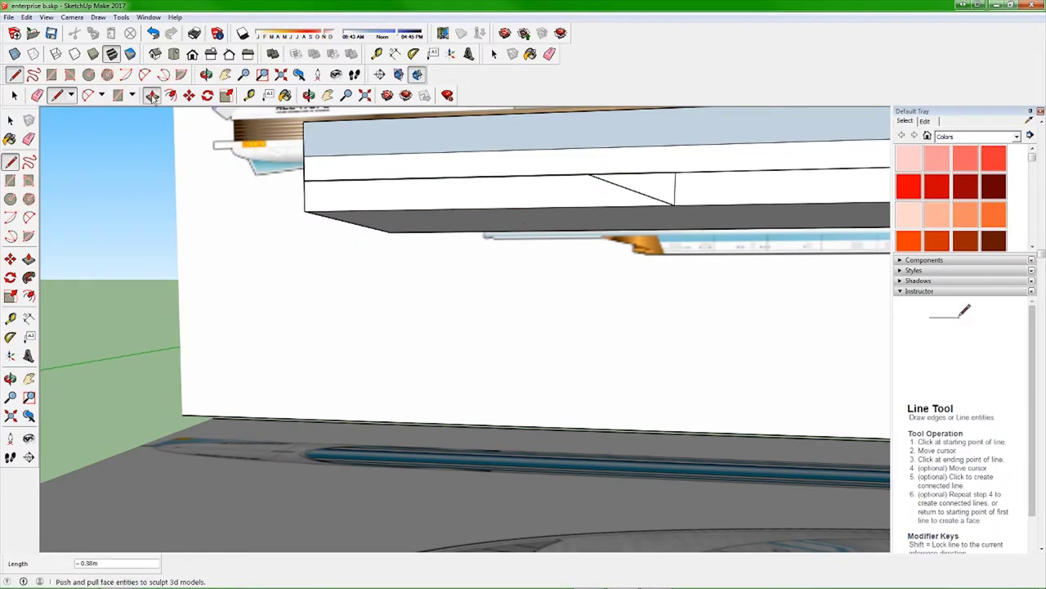
mouse_move(368, 261)
middle_mouse_down()
mouse_move(682, 224)
mouse_move(645, 217)
mouse_move(438, 108)
mouse_move(467, 393)
mouse_move(466, 373)
mouse_move(451, 451)
mouse_move(402, 443)
mouse_move(432, 493)
middle_mouse_up()
key("r")
left_click(96, 482)
key("l")
key("p")
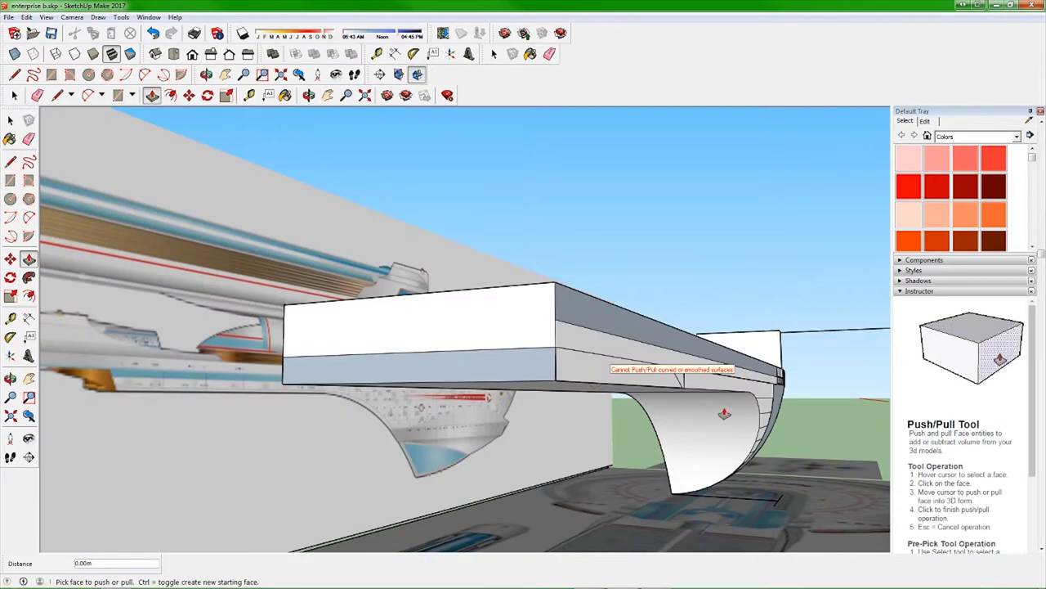
middle_click_drag(515, 242, 614, 377)
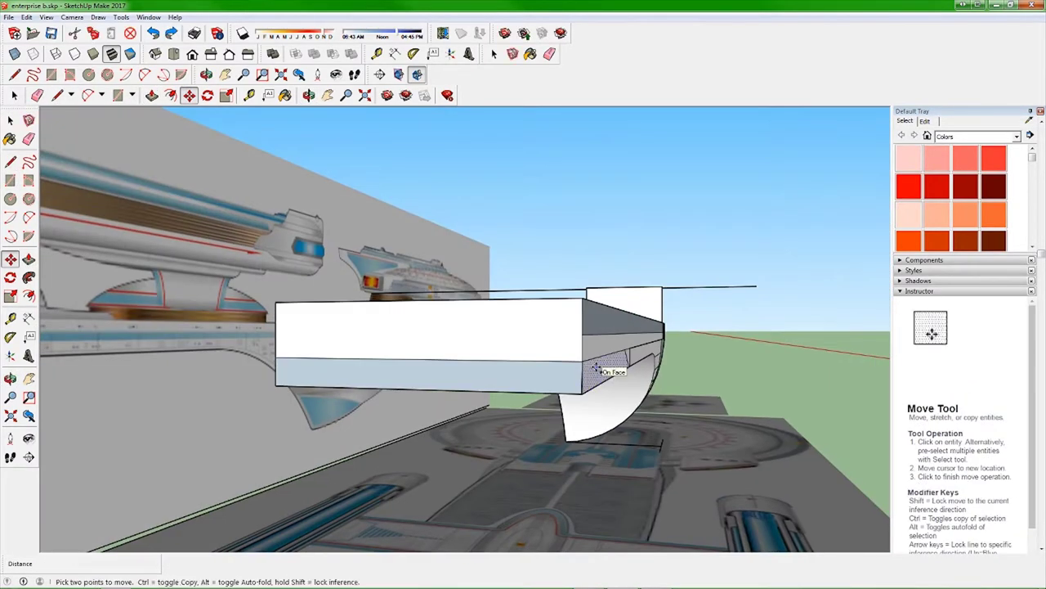
middle_click_drag(683, 363, 611, 374)
- Erase stray edges so the narrow rectangle juts out as a thin ledge beneath the slab
key("e")
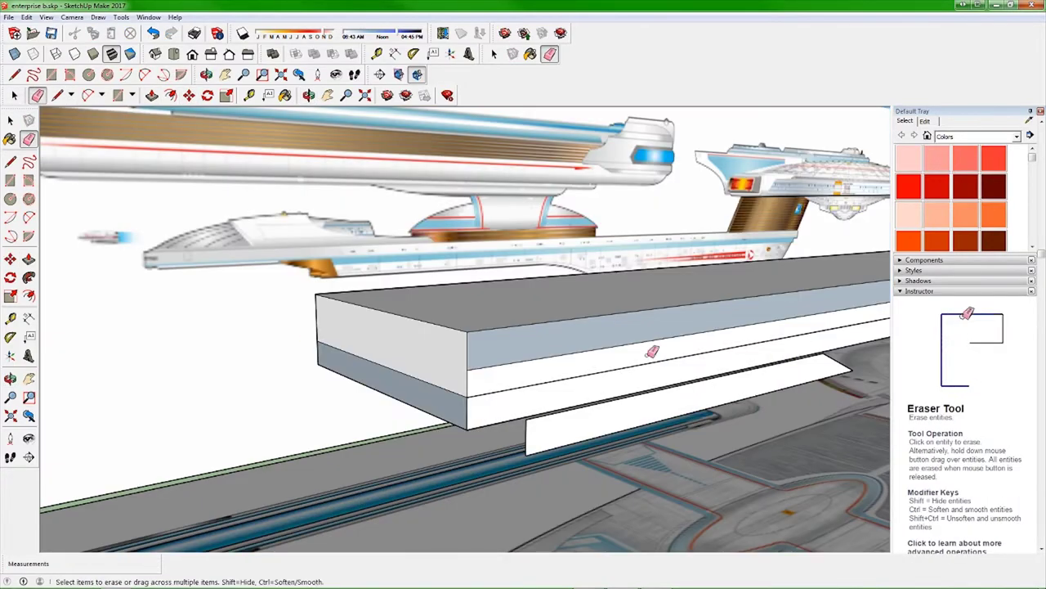
key("p")
right_click(420, 334)
key("e")
mouse_move(583, 374)
middle_mouse_down()
mouse_move(490, 327)
mouse_move(342, 139)
mouse_move(490, 246)
mouse_move(689, 286)
mouse_move(711, 174)
mouse_move(525, 379)
mouse_move(461, 315)
mouse_move(495, 235)
middle_mouse_up()
key("space")
key("e")
key("l")
- Draw a vertical line and arc profile at the top slab's rear corner
scroll(494, 234, "up", 2)
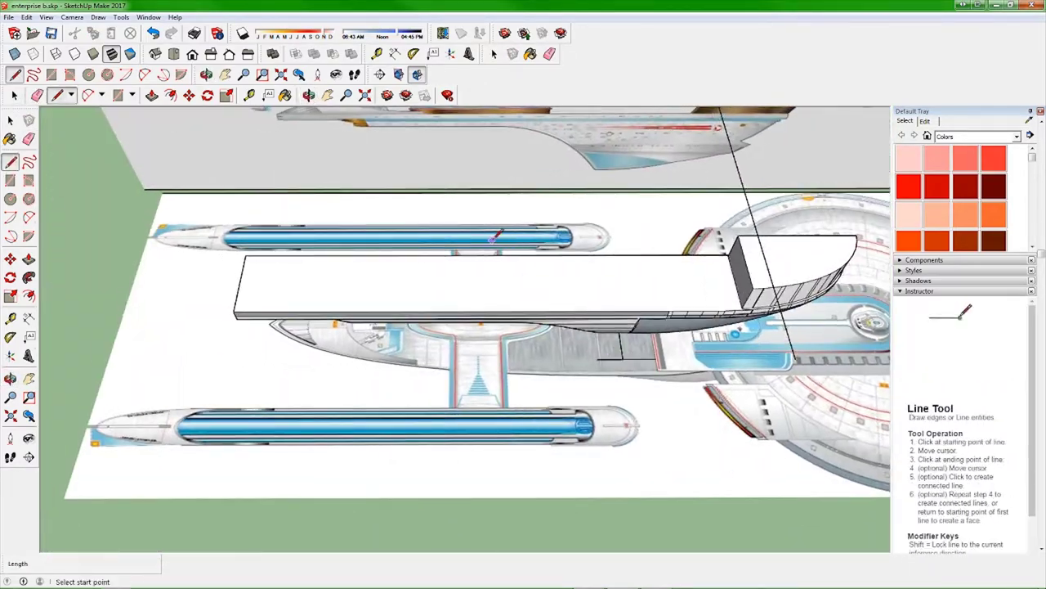
mouse_move(250, 278)
middle_mouse_down()
mouse_move(771, 392)
mouse_move(558, 402)
mouse_move(204, 248)
mouse_move(344, 270)
mouse_move(306, 243)
middle_mouse_up()
left_click(306, 242)
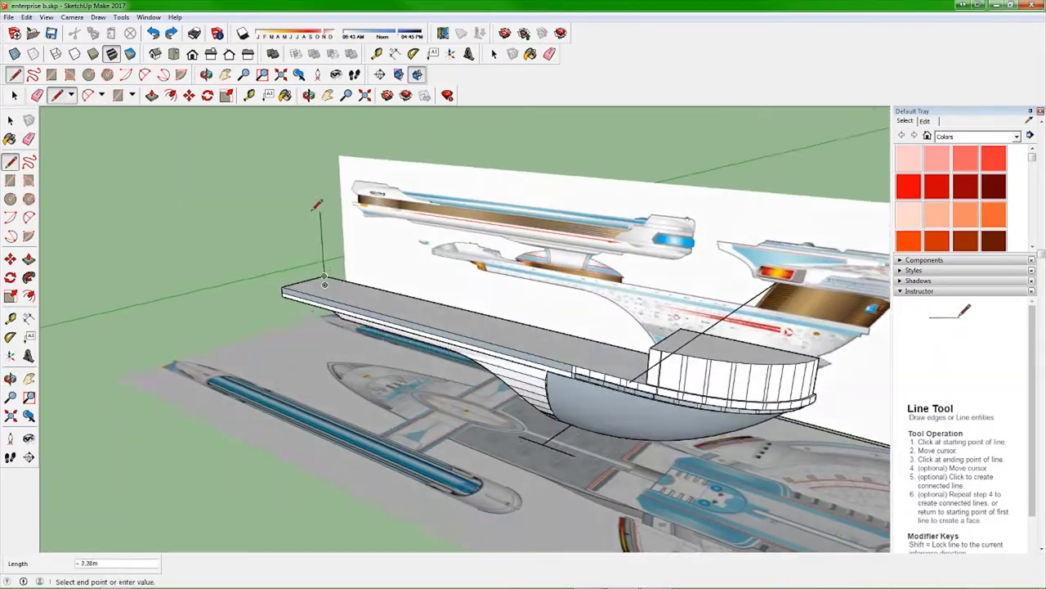
scroll(441, 242, "up", 3)
mouse_move(439, 244)
middle_mouse_down()
mouse_move(141, 306)
mouse_move(327, 270)
mouse_move(245, 213)
middle_mouse_up()
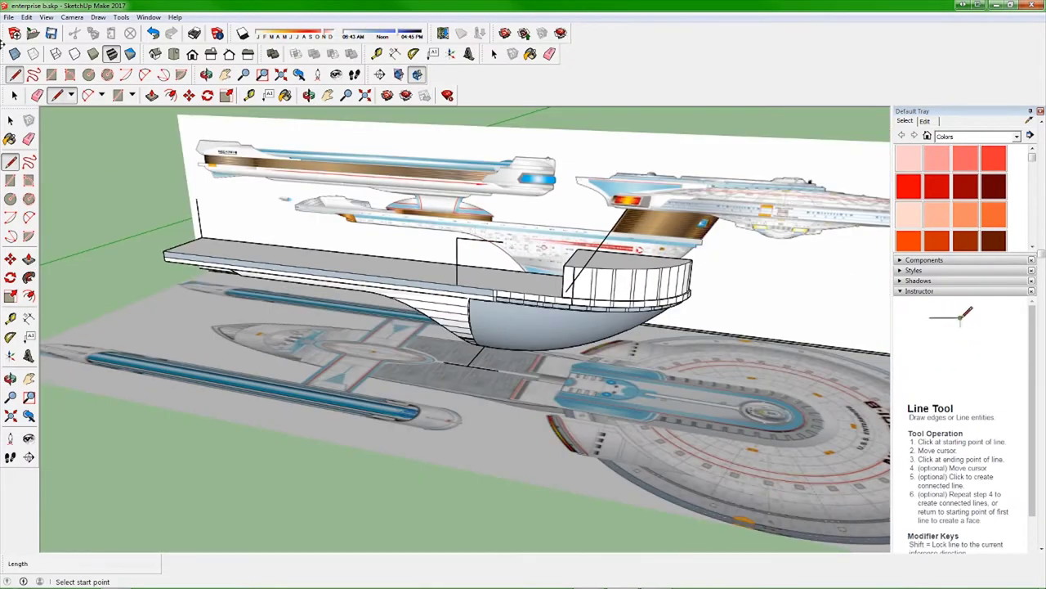
mouse_move(360, 220)
middle_mouse_down()
mouse_move(401, 316)
mouse_move(21, 109)
middle_mouse_up()
key("s")
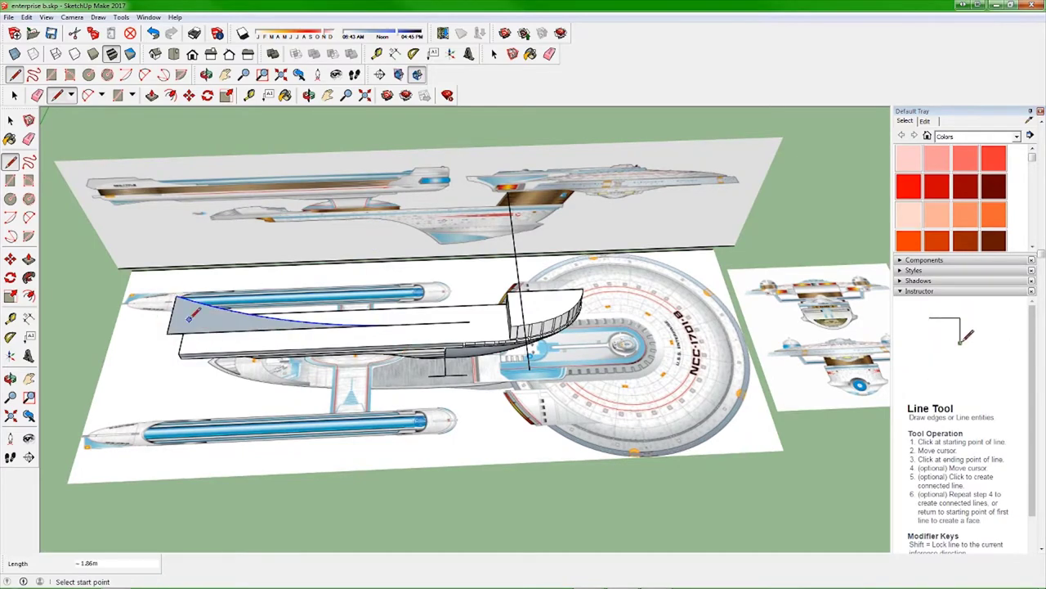
- Push/Pull the arc profile up into a tall curved wall and window-select it
key("p")
middle_click_drag(187, 319, 327, 246)
key("space")
left_click_drag(690, 239, 532, 283)
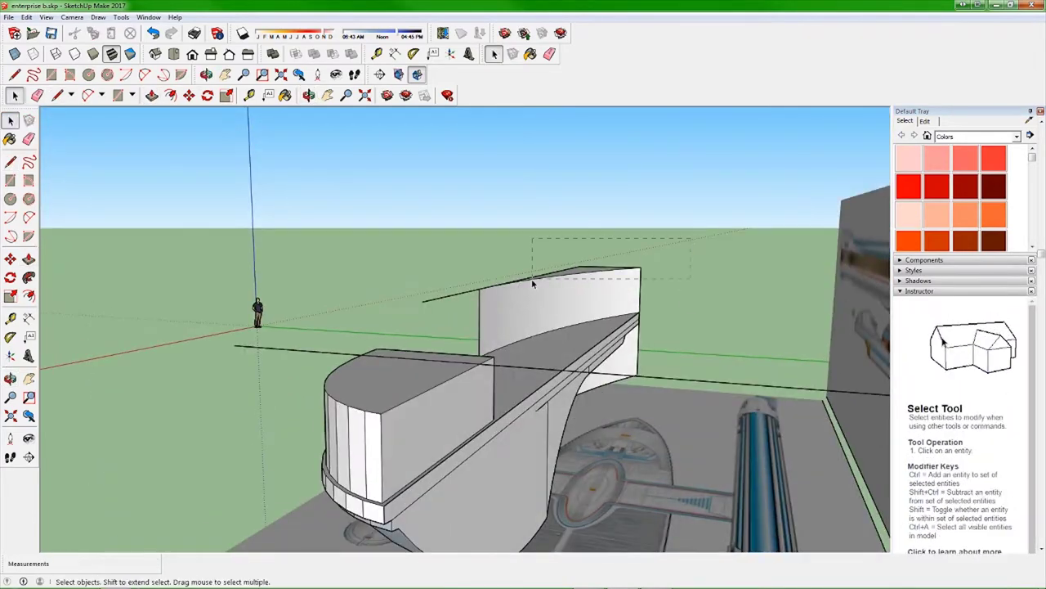
mouse_move(532, 282)
middle_mouse_down()
mouse_move(458, 417)
mouse_move(761, 417)
middle_mouse_up()
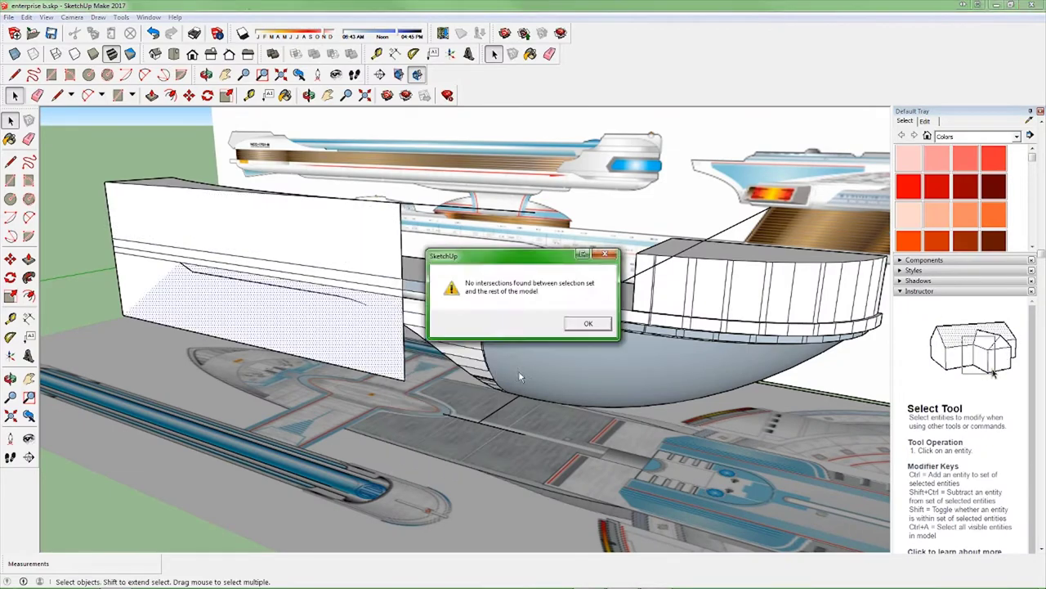
- Dismiss the warning and run Intersect Faces on the selected curved wall
key("Return")
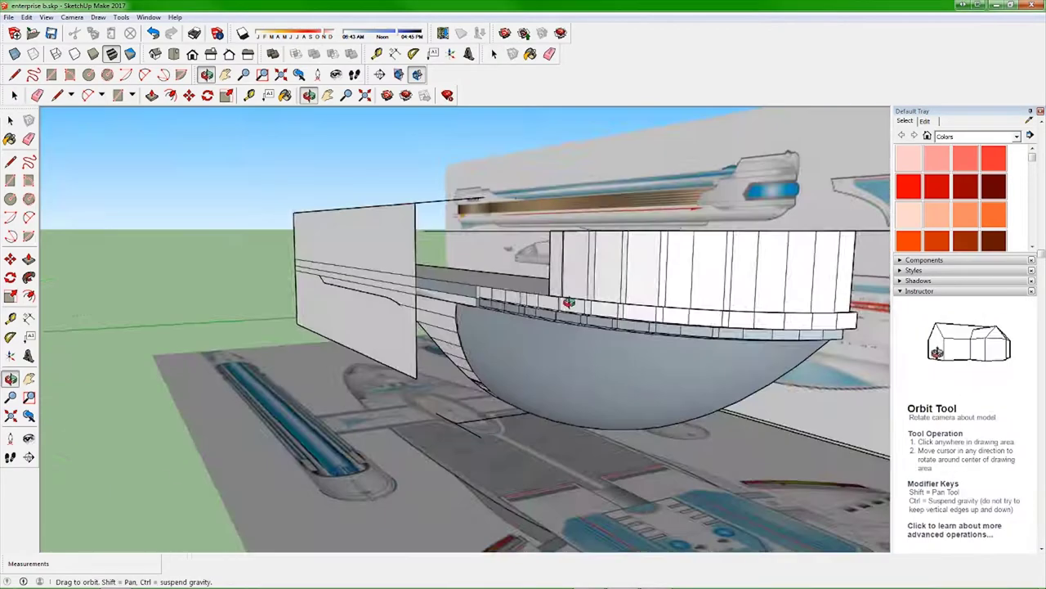
middle_click_drag(519, 372, 766, 276)
right_click(353, 402)
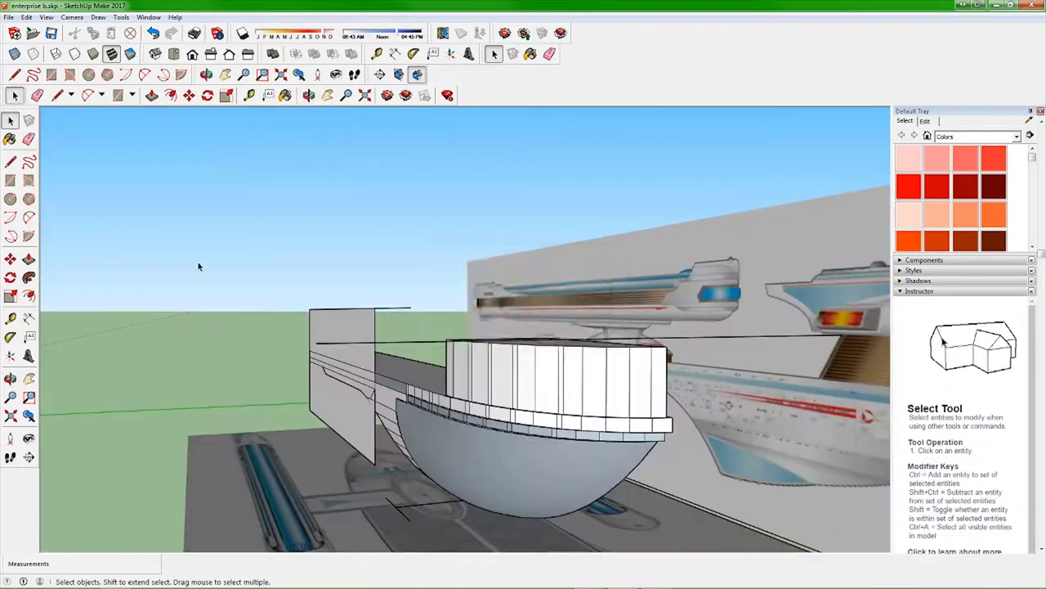
mouse_move(199, 264)
middle_mouse_down()
mouse_move(469, 301)
mouse_move(299, 409)
mouse_move(168, 332)
middle_mouse_up()
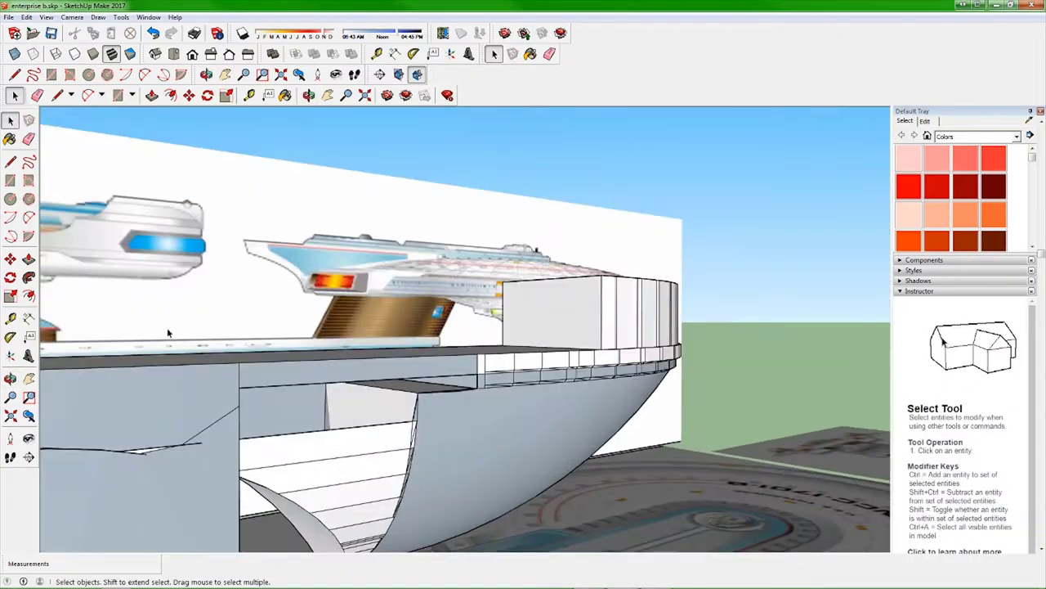
- Orbit around the model to check the new cut edges where the wall and hull cross
middle_click_drag(243, 436, 351, 280)
key("space")
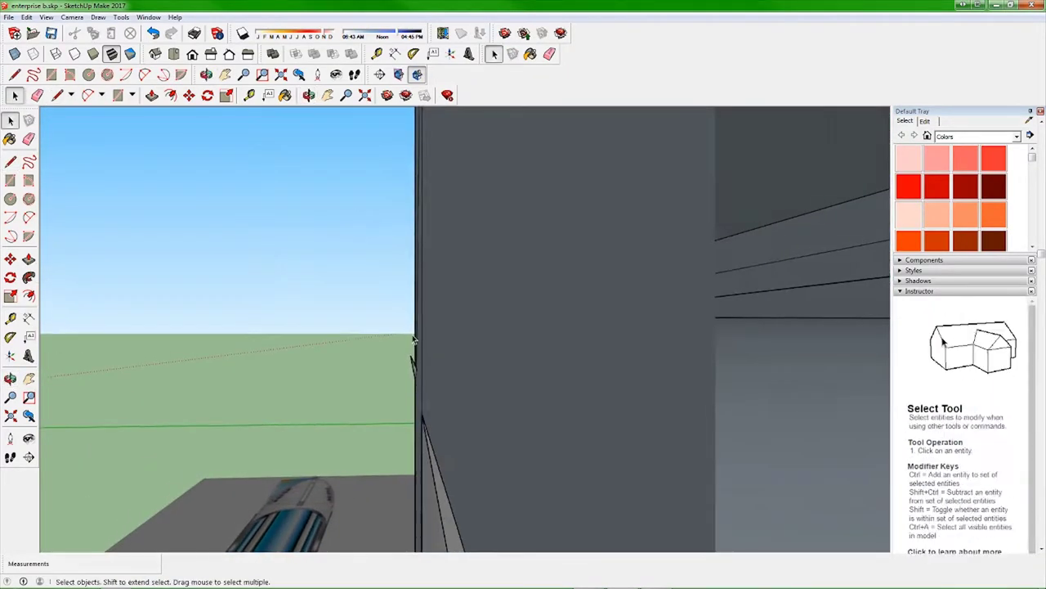
mouse_move(413, 339)
middle_mouse_down()
mouse_move(220, 347)
mouse_move(393, 386)
middle_mouse_up()
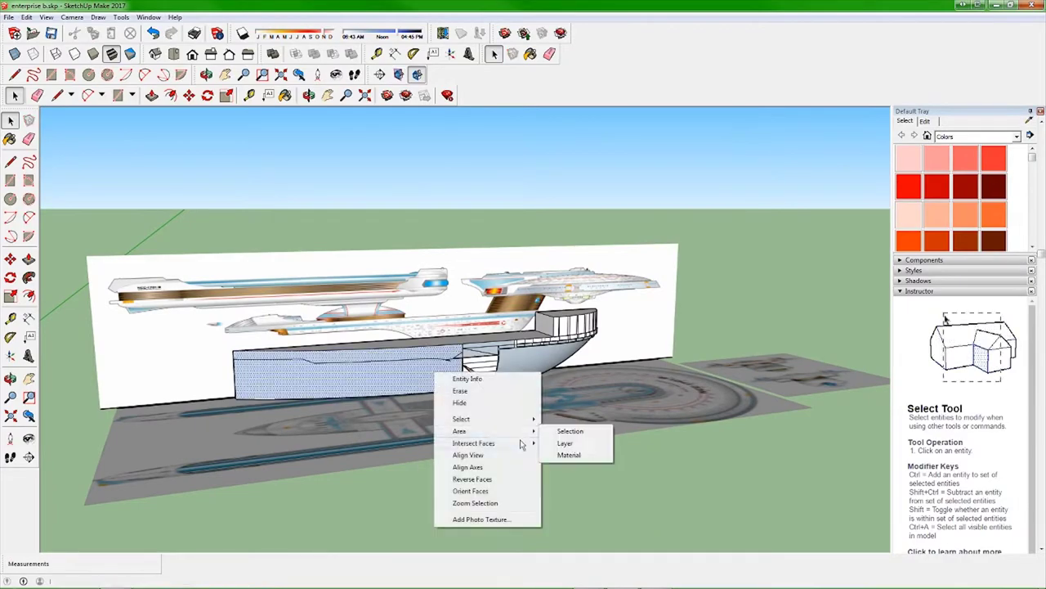
mouse_move(501, 481)
middle_mouse_down()
mouse_move(290, 327)
mouse_move(542, 303)
mouse_move(539, 362)
mouse_move(453, 353)
mouse_move(455, 313)
middle_mouse_up()
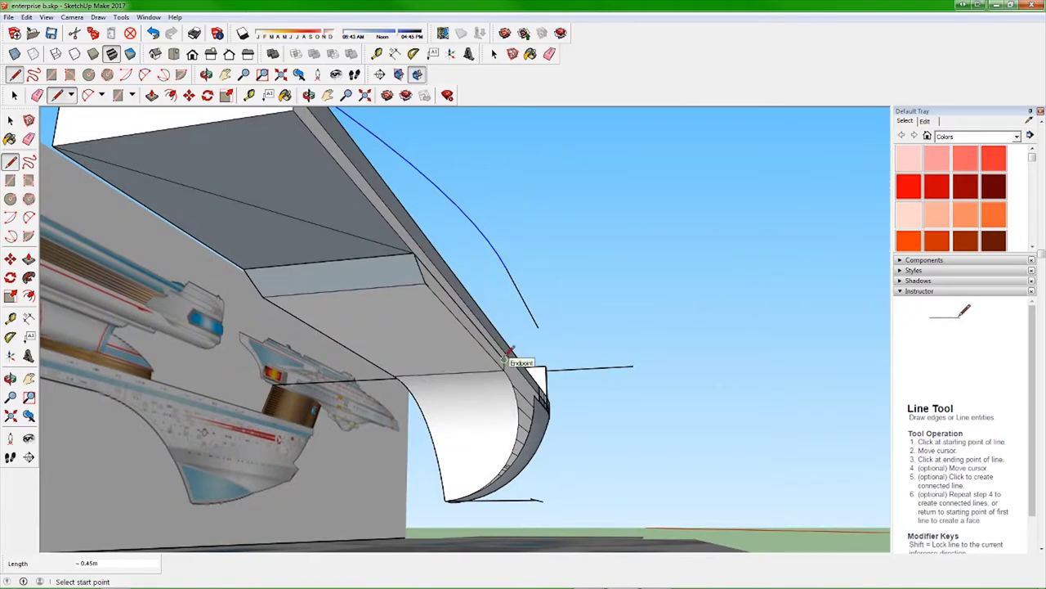
mouse_move(504, 357)
middle_mouse_down()
mouse_move(304, 367)
mouse_move(327, 287)
mouse_move(678, 234)
middle_mouse_up()
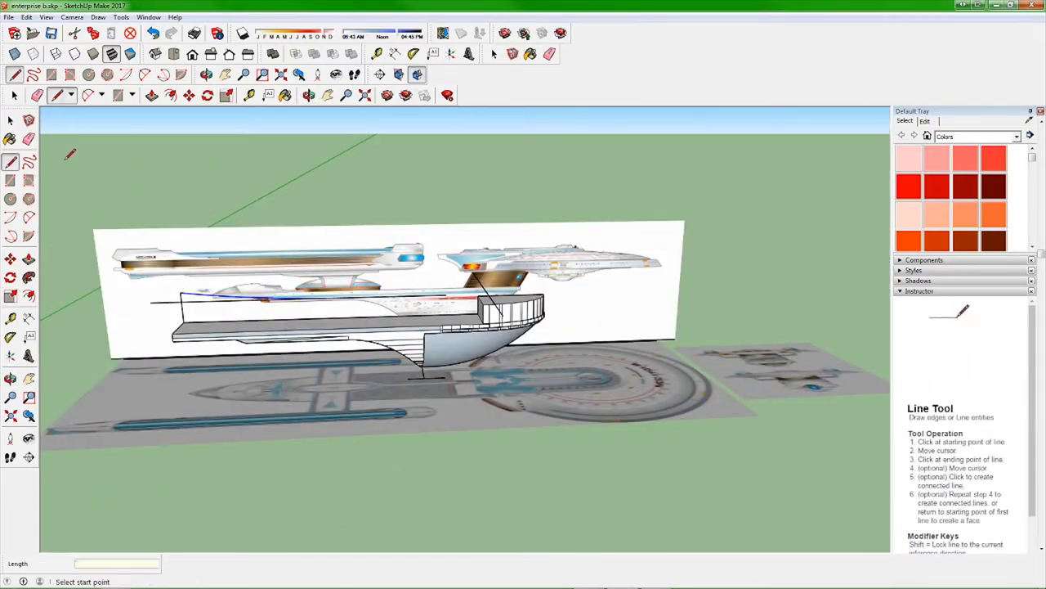
mouse_move(70, 155)
middle_mouse_down()
mouse_move(98, 303)
mouse_move(490, 344)
mouse_move(626, 467)
mouse_move(495, 397)
middle_mouse_up()
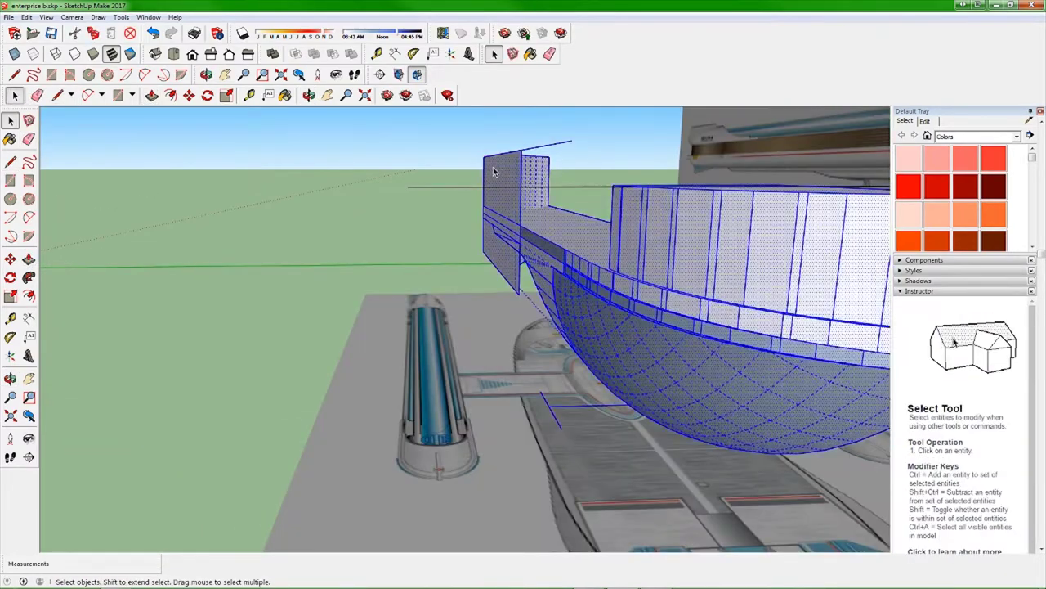
- Draw a bevel line along the underside edge of the hull slab
mouse_move(440, 189)
middle_mouse_down()
mouse_move(423, 358)
mouse_move(416, 264)
mouse_move(435, 357)
middle_mouse_up()
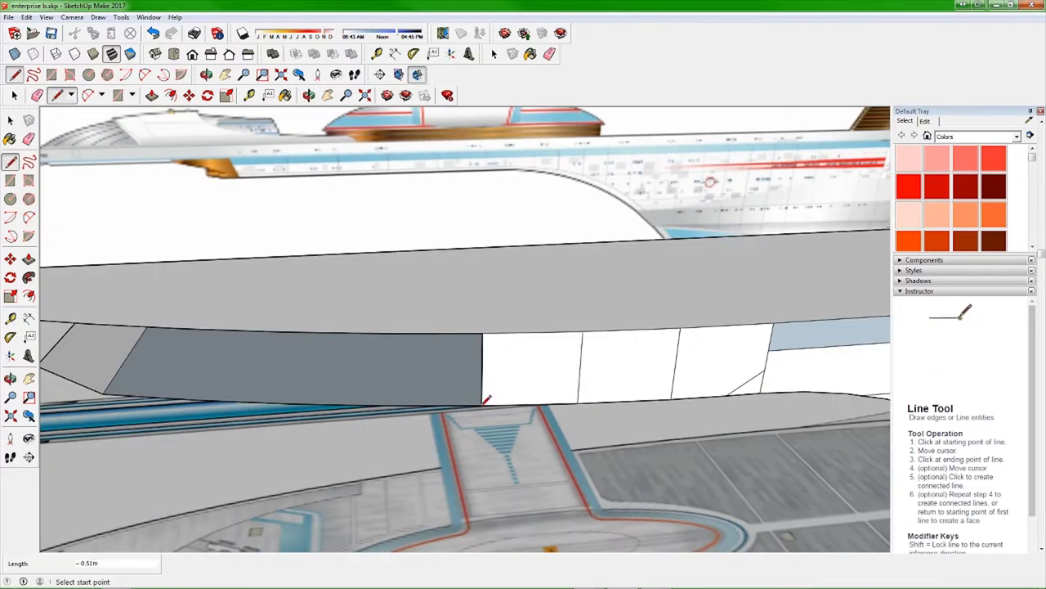
middle_click_drag(251, 312, 297, 360)
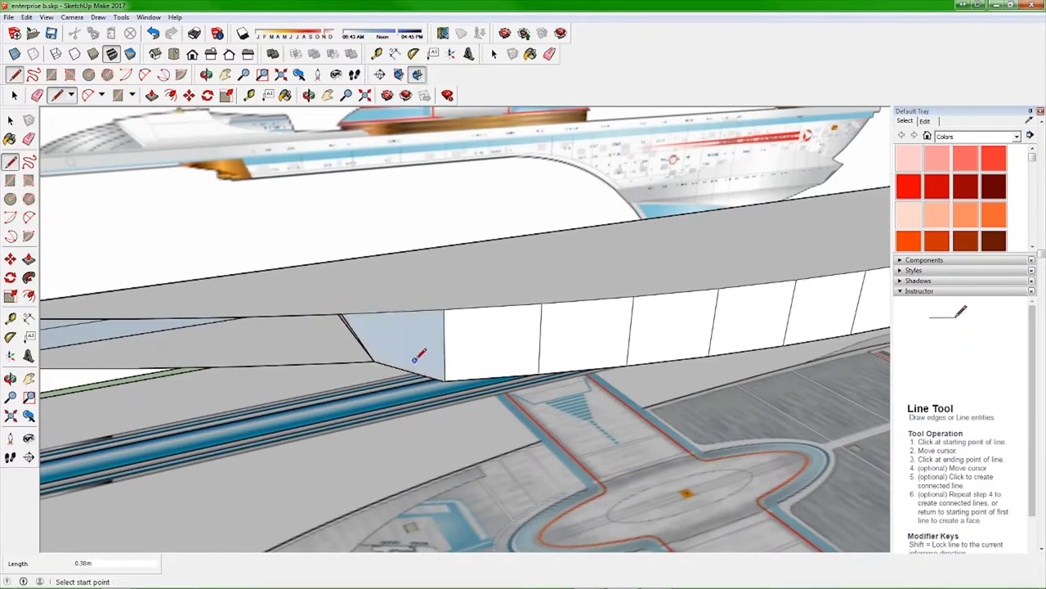
left_click(474, 355)
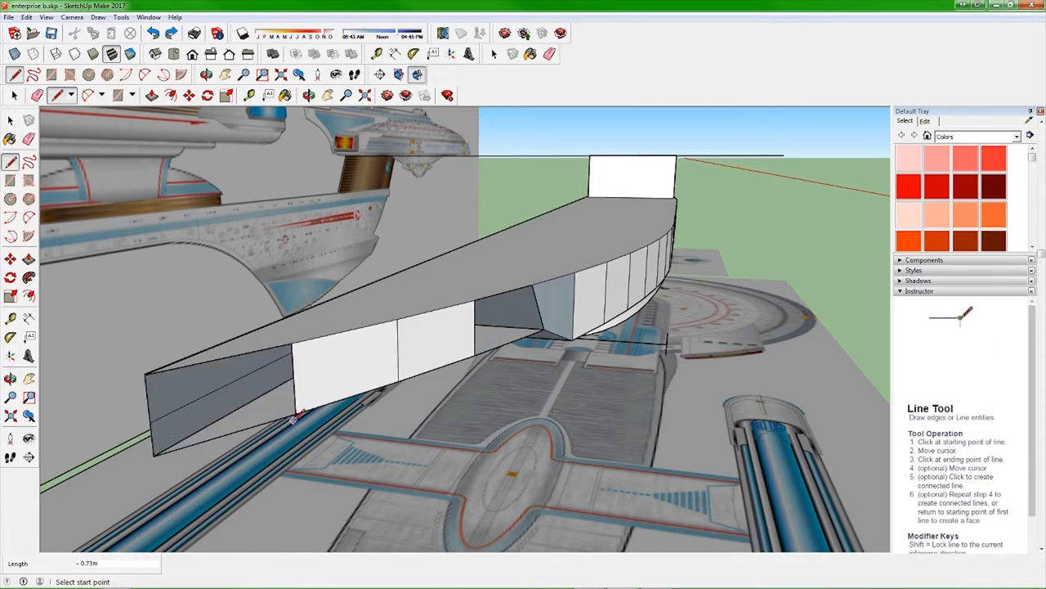
middle_click_drag(293, 419, 417, 168)
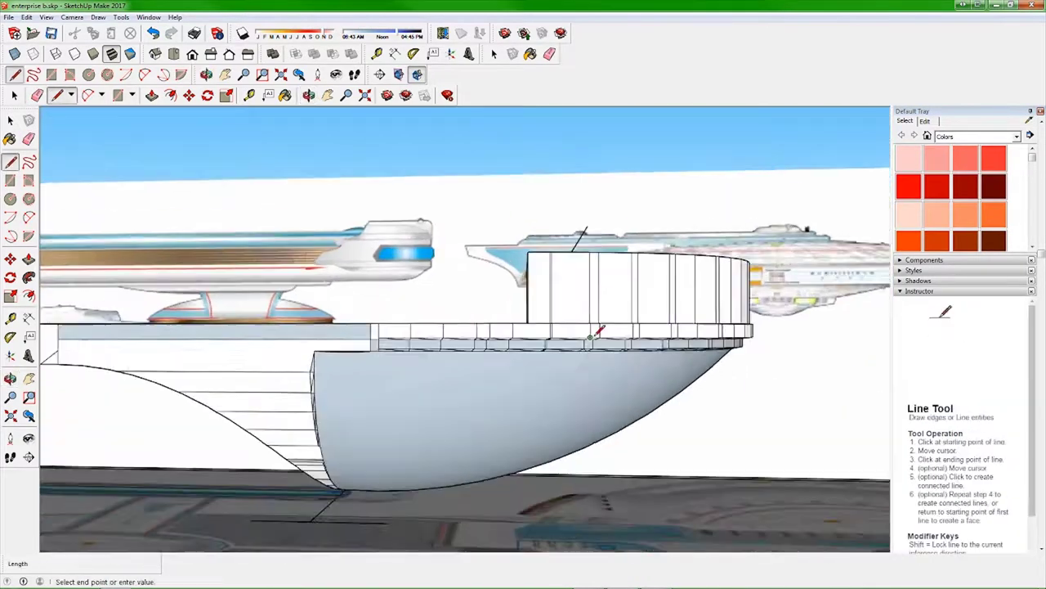
mouse_move(600, 329)
middle_mouse_down()
mouse_move(456, 336)
mouse_move(334, 440)
middle_mouse_up()
- Push/Pull and scale the arc on top of the slab to shape the curved fin
key("p")
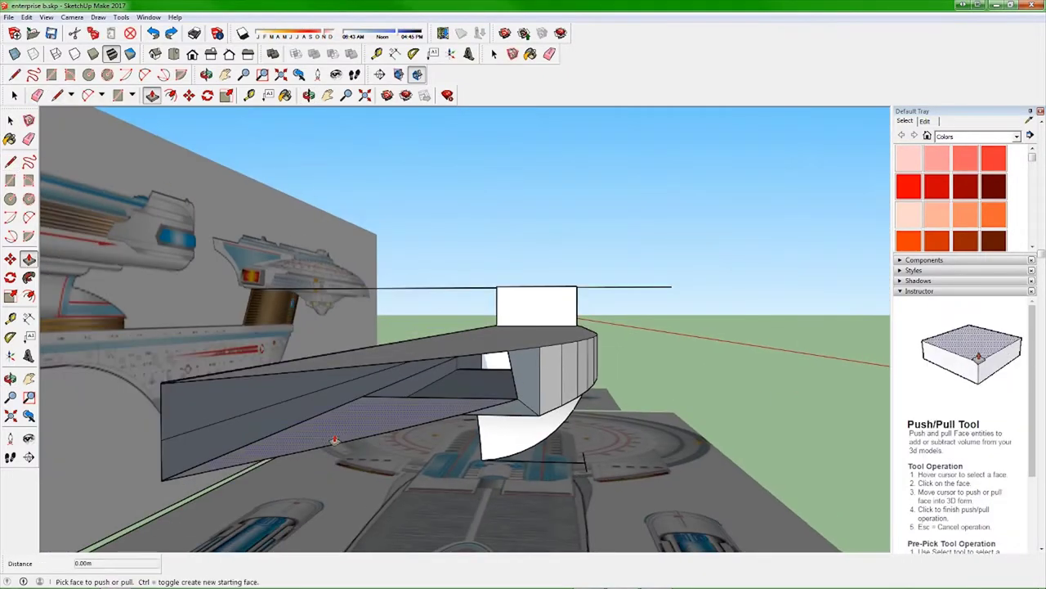
middle_click_drag(680, 385, 261, 403)
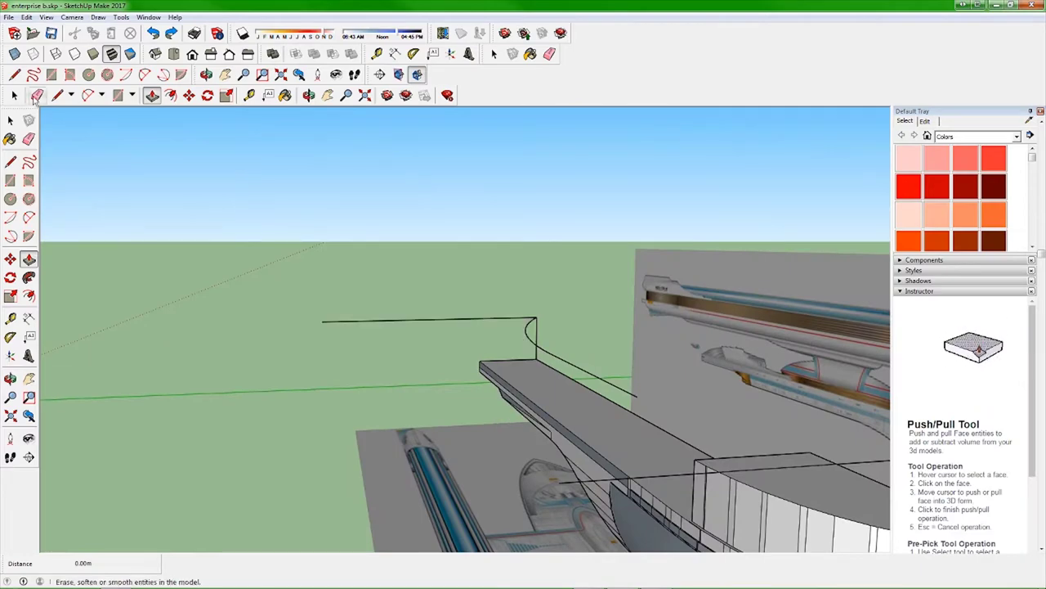
middle_click_drag(545, 342, 536, 286)
key("s")
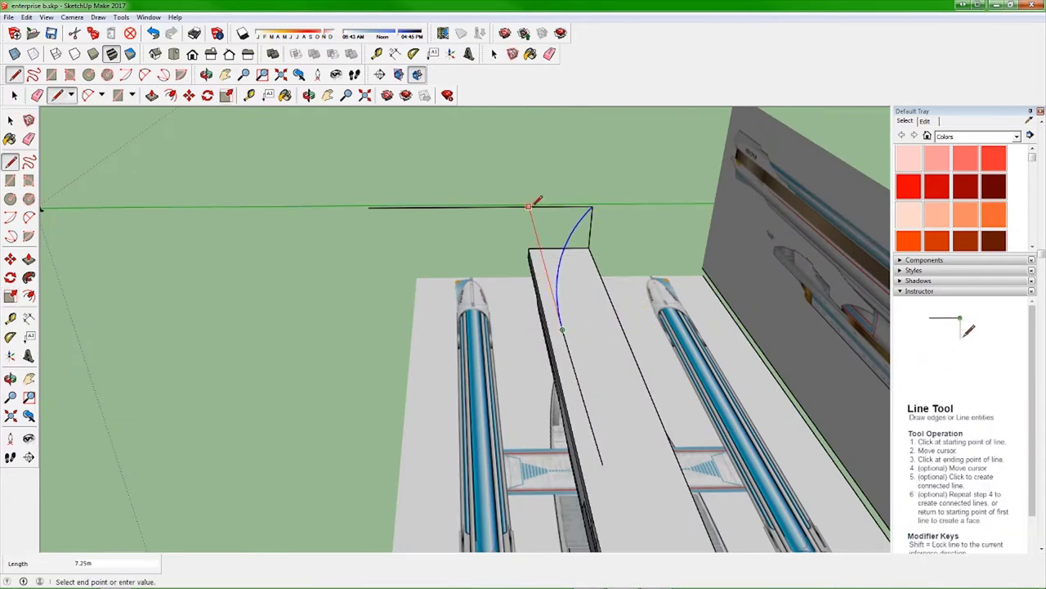
middle_click_drag(536, 201, 458, 327)
key("o")
right_click(389, 345)
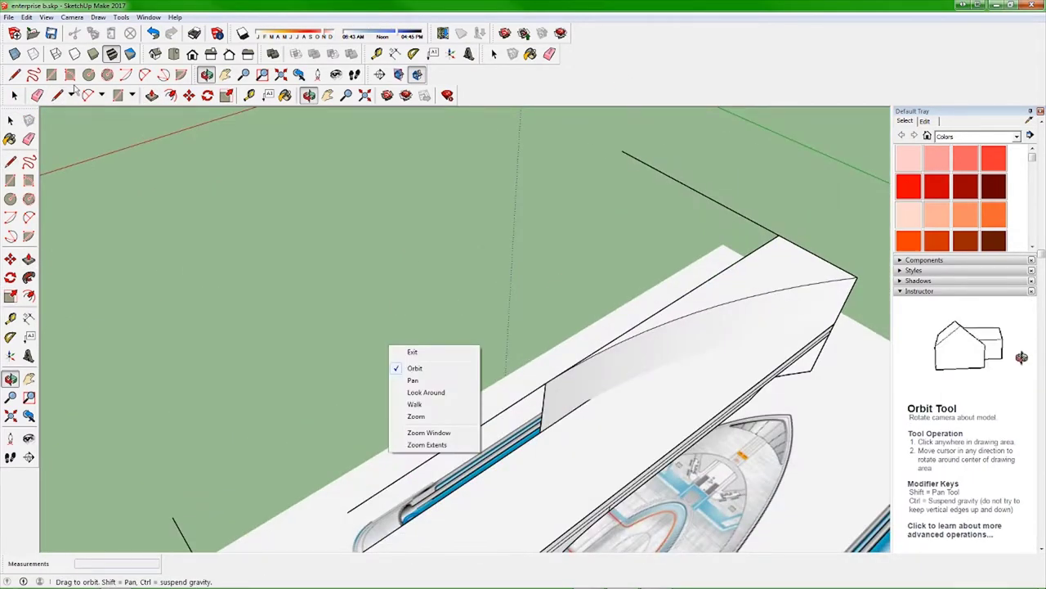
key("Escape")
middle_click_drag(389, 346, 564, 369)
- Select all the model geometry and bring up its context options
key("space")
key("ctrl+a")
right_click(564, 370)
scroll(627, 335, "down", 5)
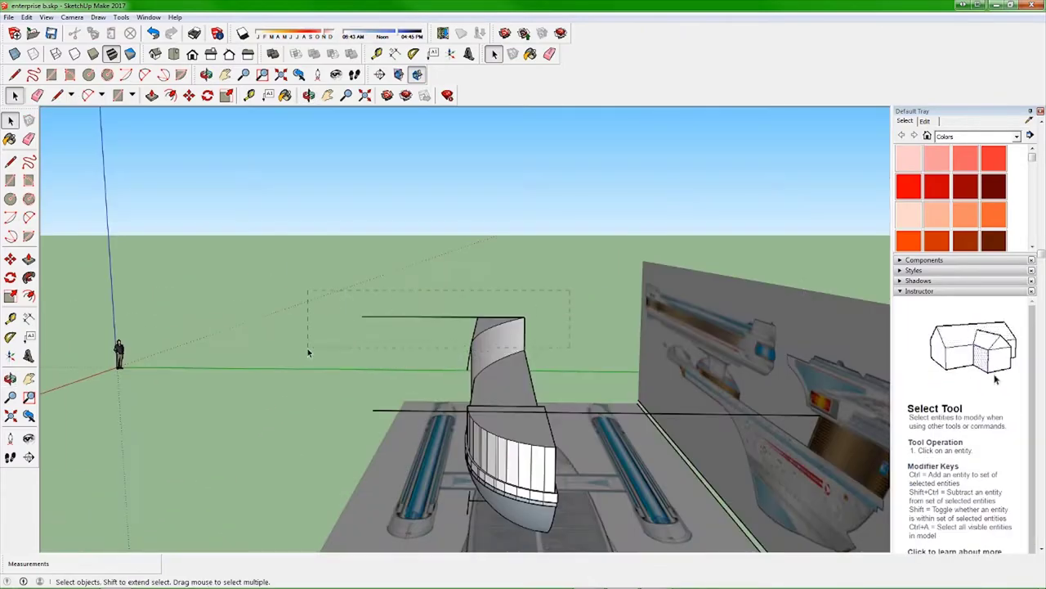
mouse_move(627, 335)
middle_mouse_down()
mouse_move(379, 359)
mouse_move(359, 430)
mouse_move(608, 397)
middle_mouse_up()
scroll(379, 360, "down", 2)
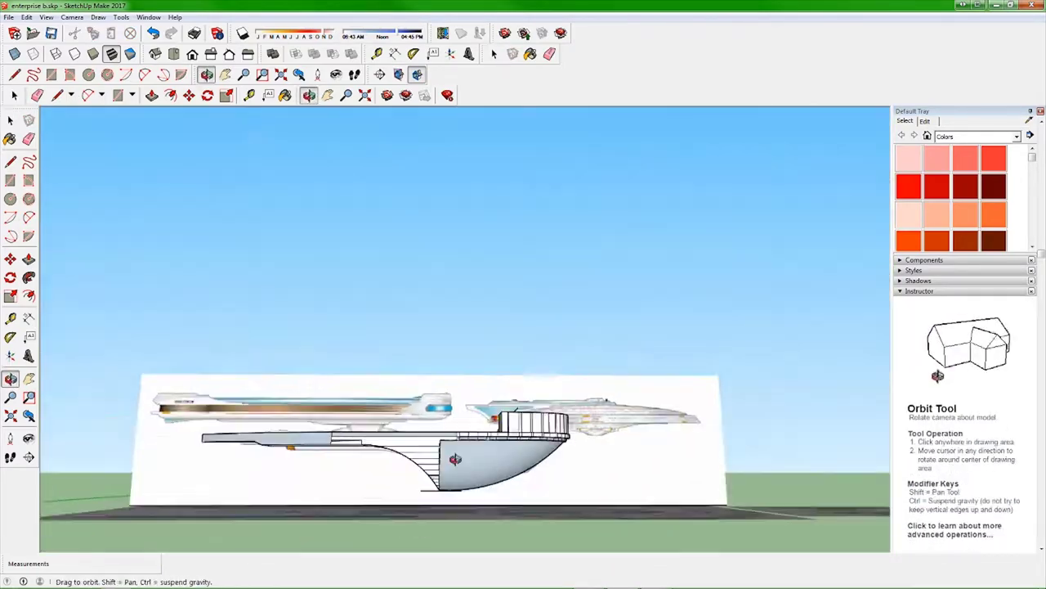
scroll(607, 397, "up", 3)
- Start a new line on the model beside the ship and reference plane
key("l")
middle_click_drag(152, 322, 731, 357)
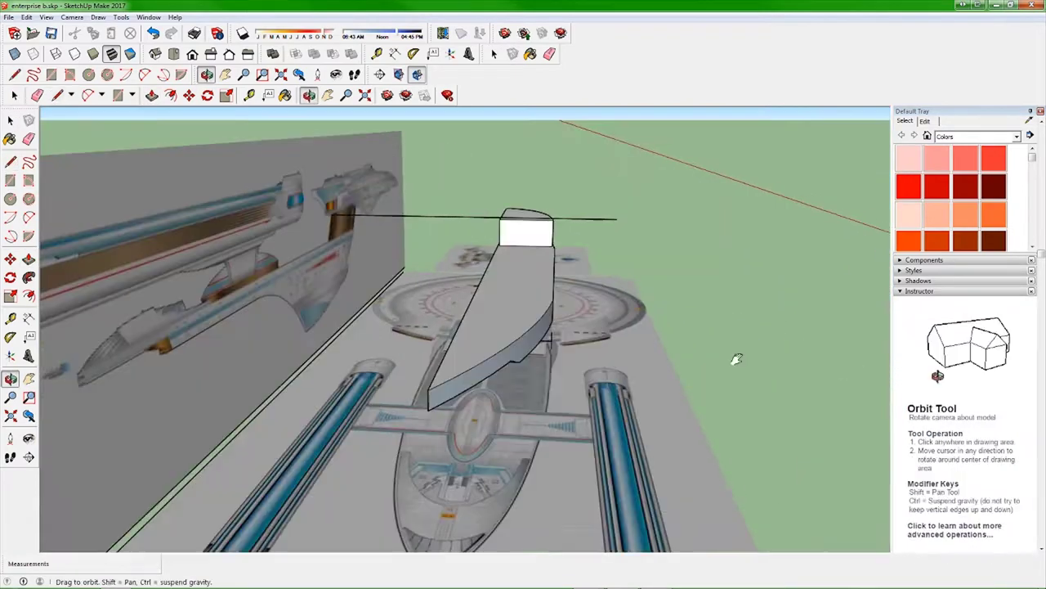
scroll(730, 357, "down", 5)
left_click(414, 311)
scroll(414, 311, "up", 3)
- Start a line at the hull corner below the deck, then switch to the Front standard view
scroll(383, 292, "up", 3)
key("p")
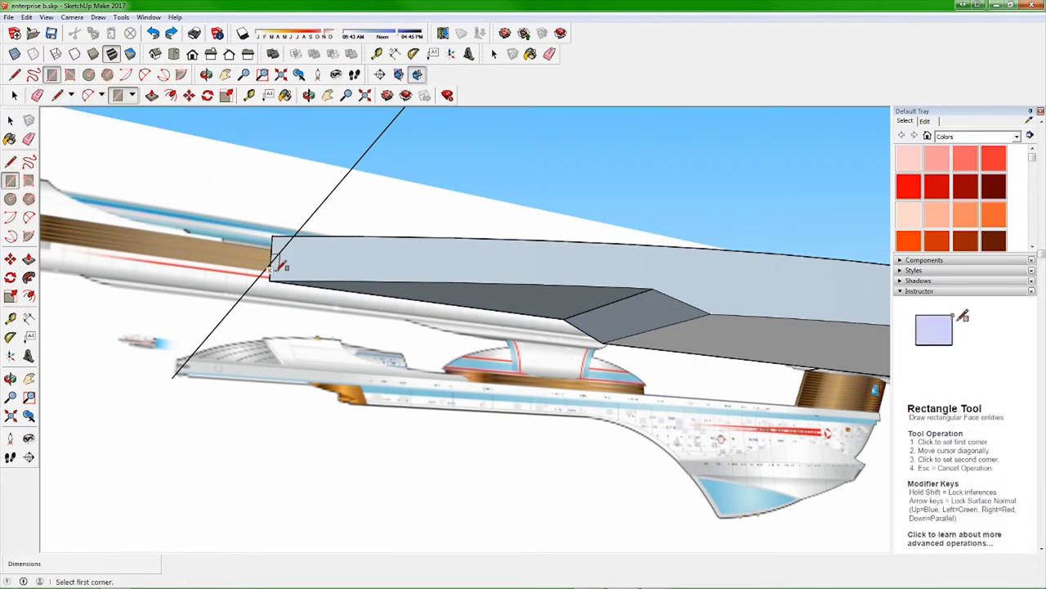
middle_click_drag(278, 266, 444, 357)
key("l")
left_click(444, 356)
middle_click_drag(659, 395, 682, 274)
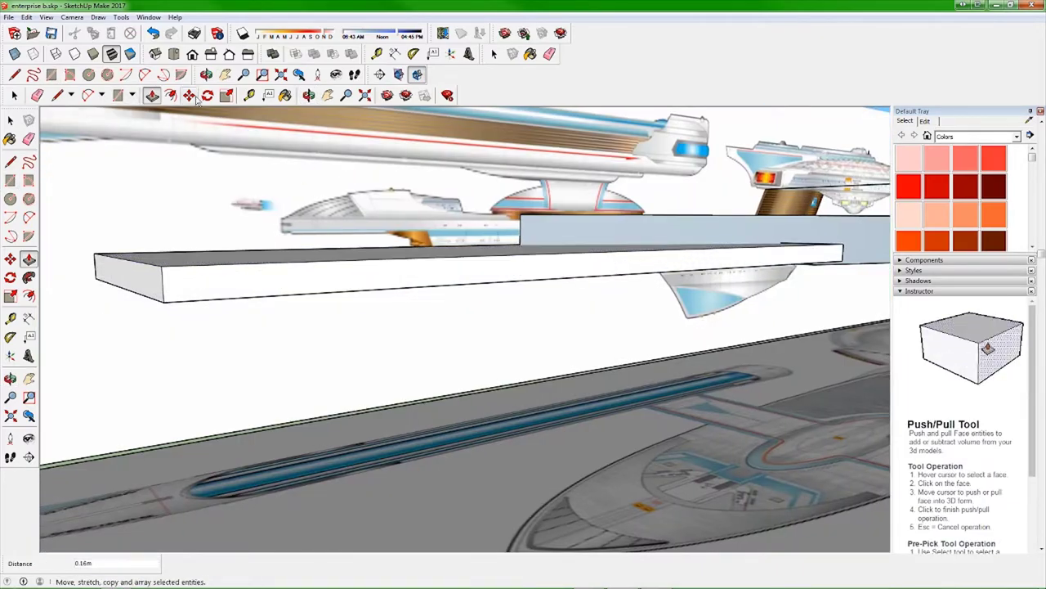
left_click(192, 55)
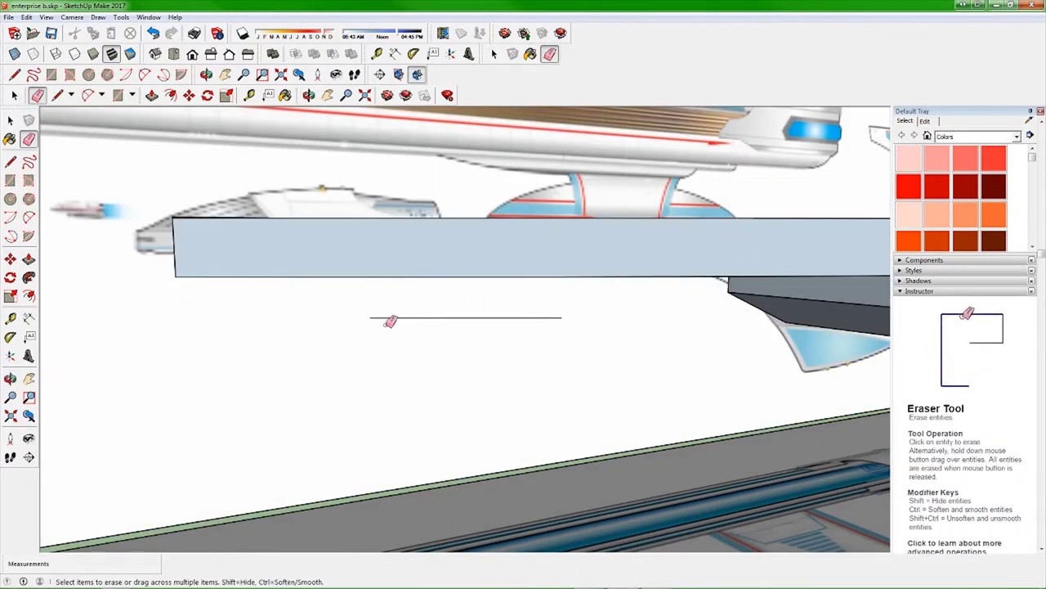
- Turn on Hidden Geometry to reveal the hull's hidden edges
middle_click_drag(390, 322, 651, 338)
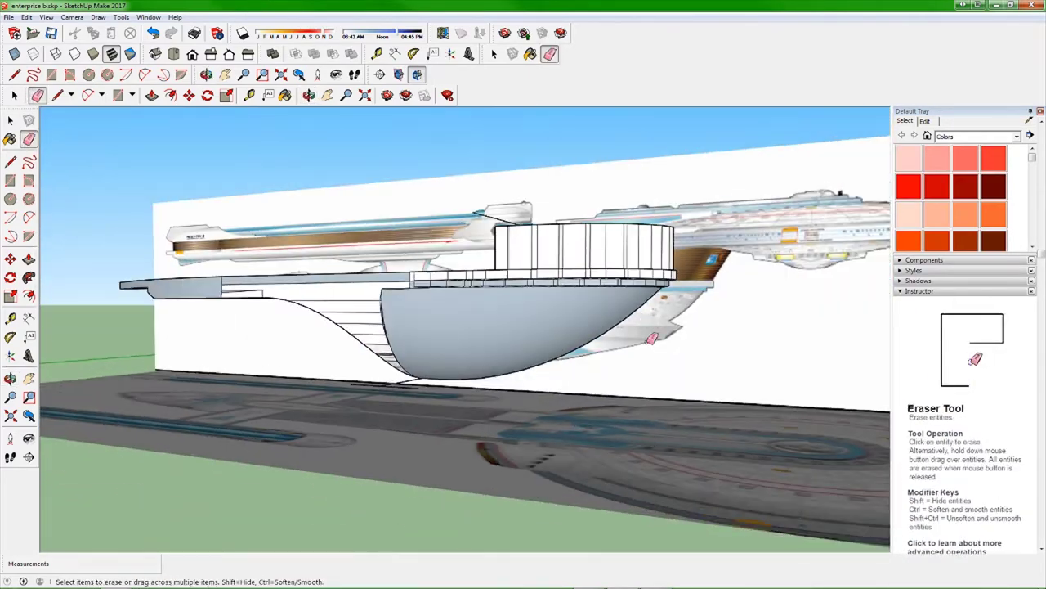
left_click(76, 58)
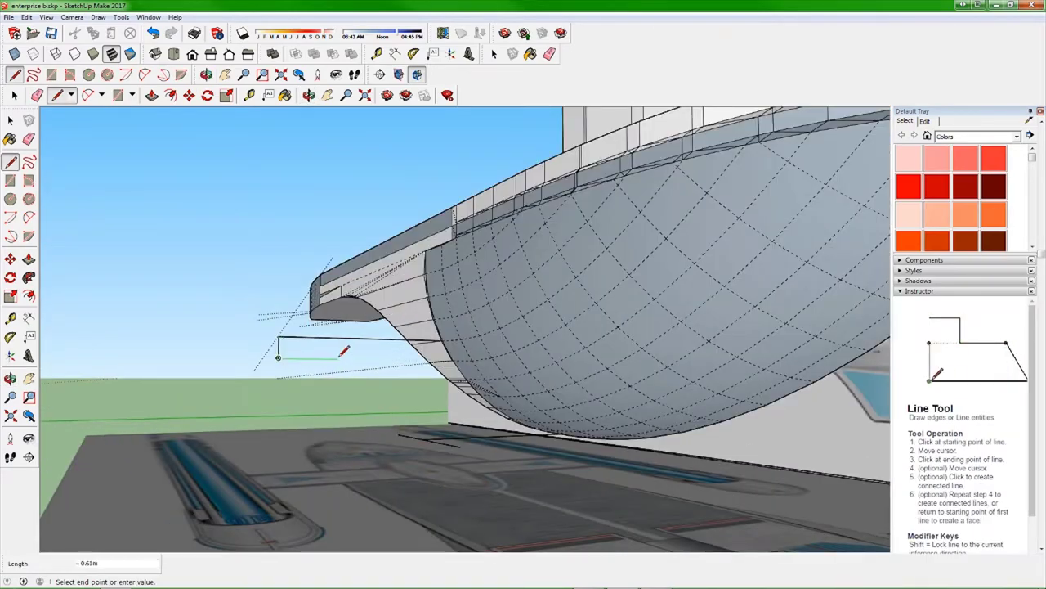
mouse_move(343, 352)
middle_mouse_down()
mouse_move(175, 356)
mouse_move(97, 500)
middle_mouse_up()
mouse_move(673, 483)
middle_mouse_down()
mouse_move(643, 335)
mouse_move(327, 276)
mouse_move(641, 403)
mouse_move(123, 96)
middle_mouse_up()
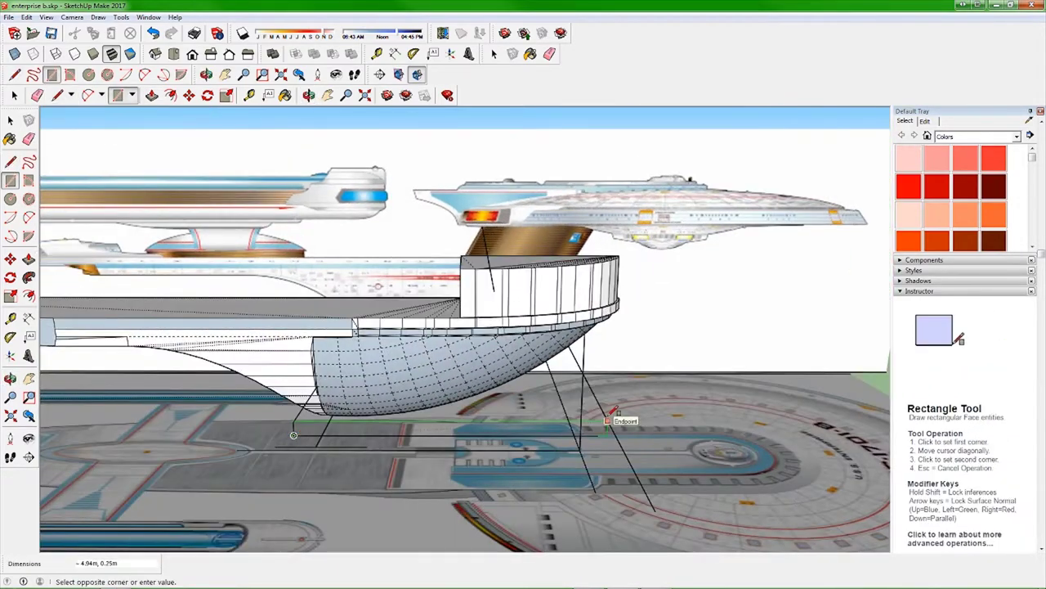
middle_click_drag(609, 417, 62, 98)
- Undo the stray line and draw a new reference line on the hull
left_click(57, 94)
key("ctrl+z")
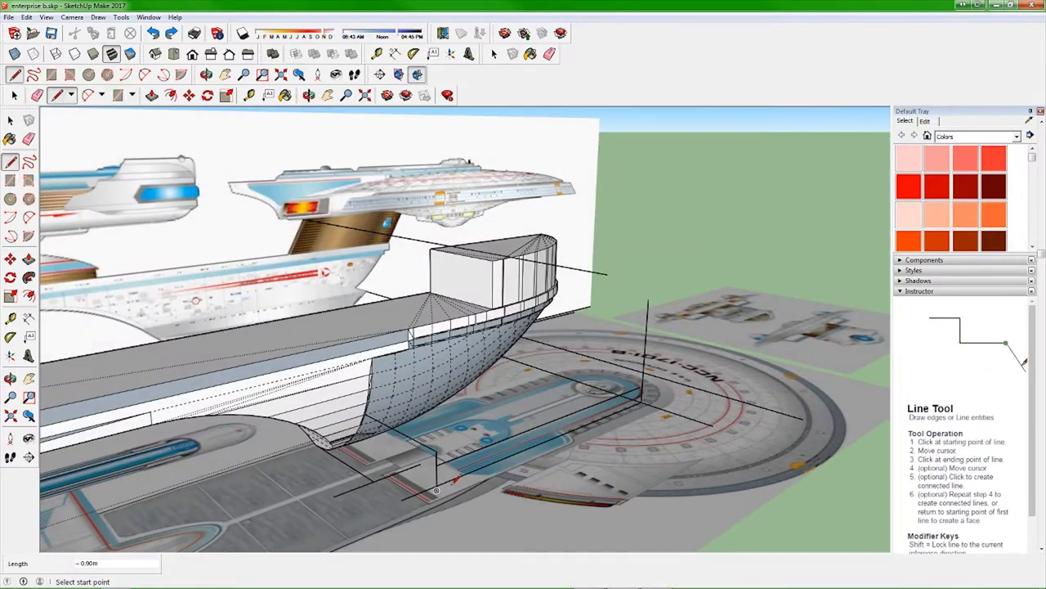
left_click(578, 360)
middle_click_drag(578, 360, 577, 449)
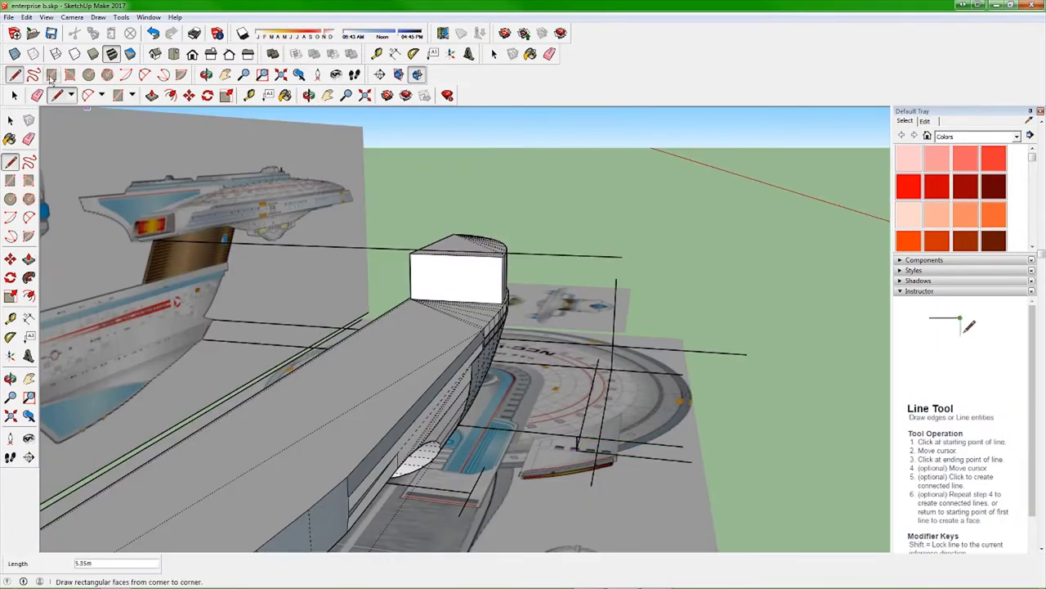
middle_click_drag(310, 253, 564, 426)
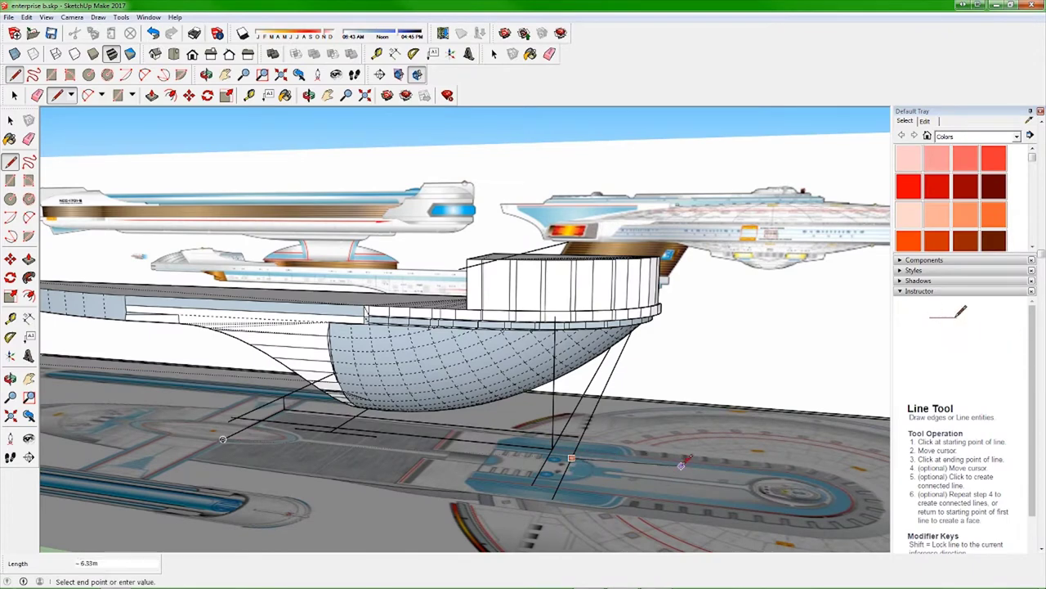
middle_click_drag(506, 236, 568, 416)
- Draw a large upright rectangle standing just ahead of the hull
key("r")
left_click(335, 184)
middle_click_drag(335, 183, 451, 529)
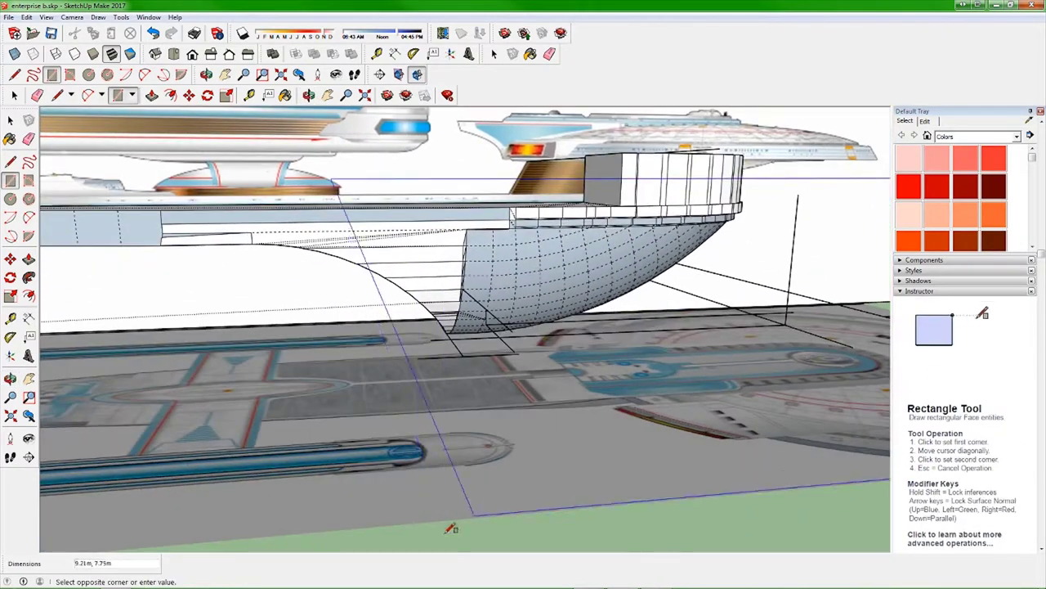
left_click(703, 475)
middle_click_drag(703, 476, 57, 96)
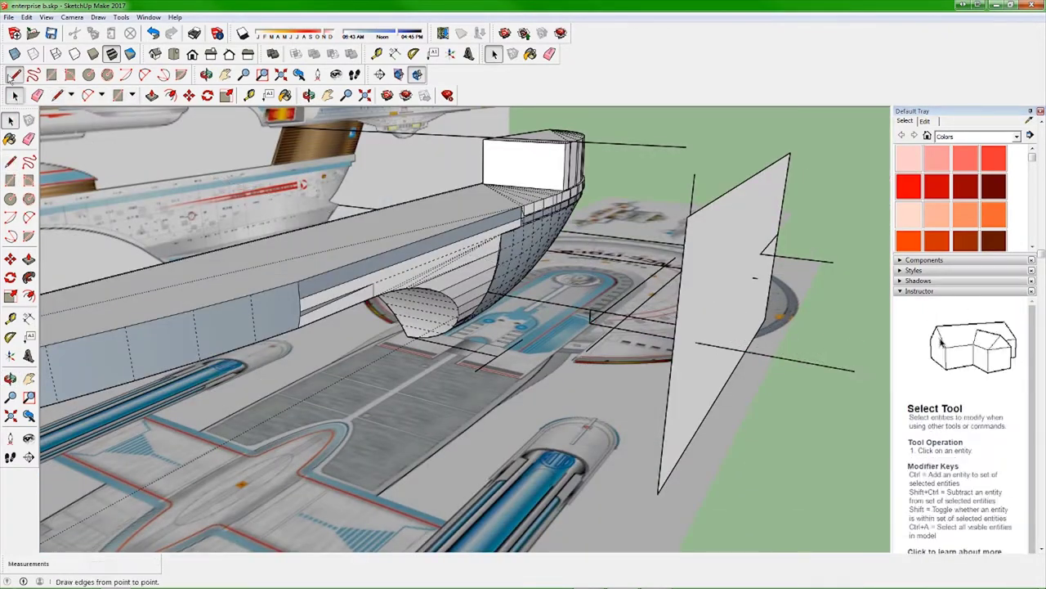
- Select the three short stray reference lines beside the new face
left_click(14, 75)
mouse_move(748, 329)
middle_mouse_down()
mouse_move(701, 368)
mouse_move(479, 362)
mouse_move(360, 310)
middle_mouse_up()
key("space")
middle_click_drag(354, 354, 428, 375)
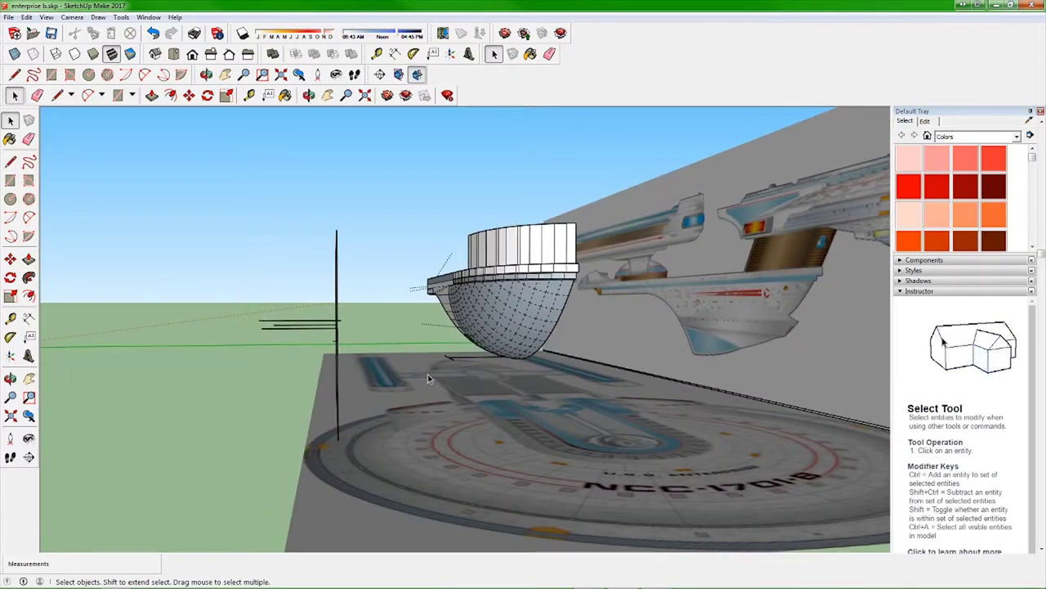
left_click_drag(343, 314, 255, 341)
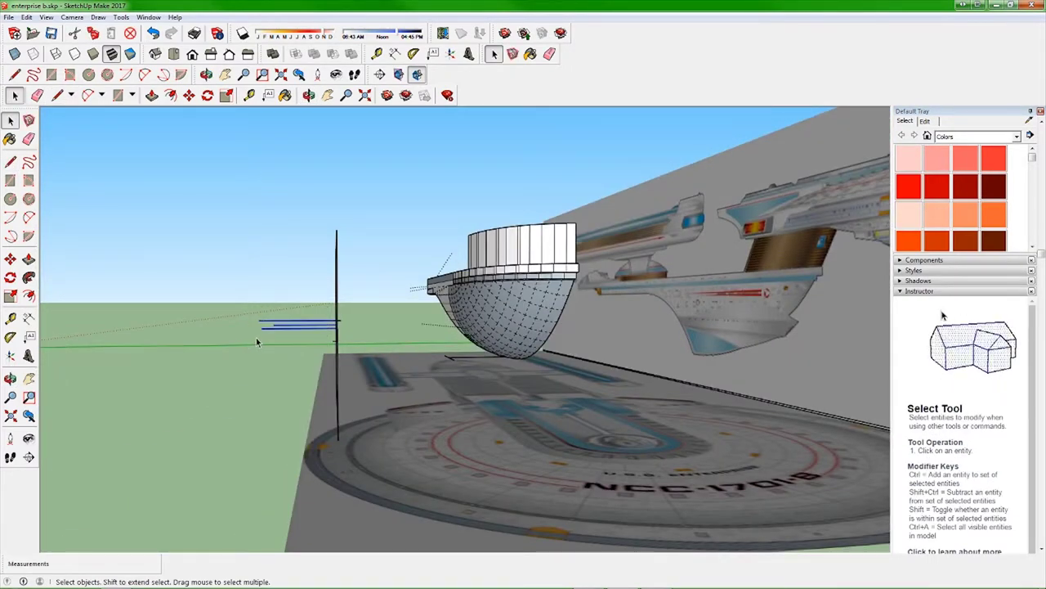
left_click(256, 342)
mouse_move(256, 342)
middle_mouse_down()
mouse_move(439, 367)
mouse_move(439, 346)
middle_mouse_up()
middle_click_drag(149, 100, 451, 353)
- Select the whole connected saucer platform and check its context options
triple_click(450, 352)
right_click(451, 352)
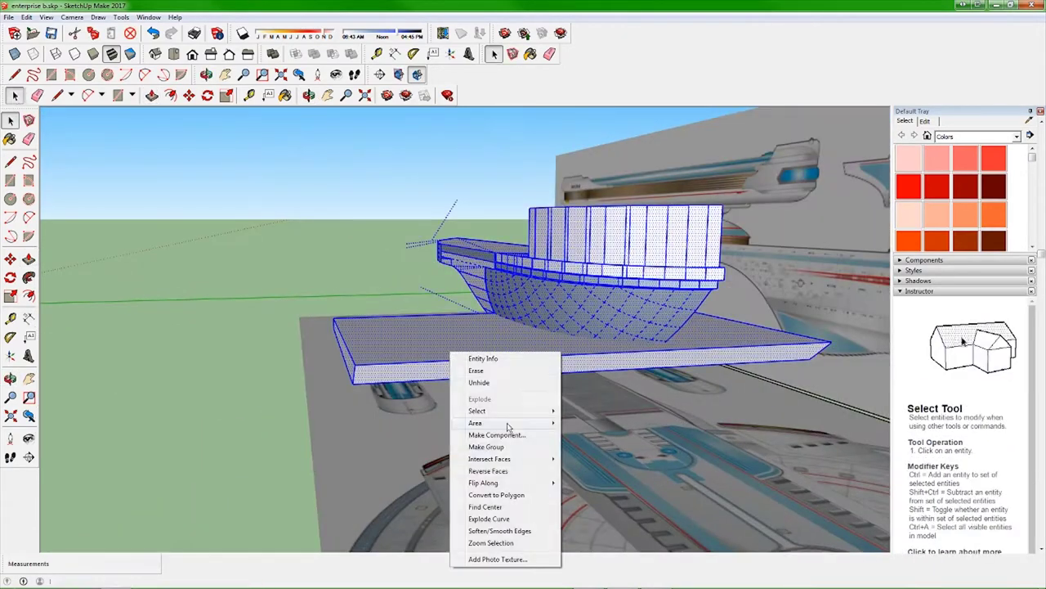
left_click(603, 459)
mouse_move(602, 459)
middle_mouse_down()
mouse_move(460, 362)
mouse_move(597, 353)
mouse_move(356, 390)
mouse_move(458, 327)
middle_mouse_up()
scroll(458, 327, "up", 5)
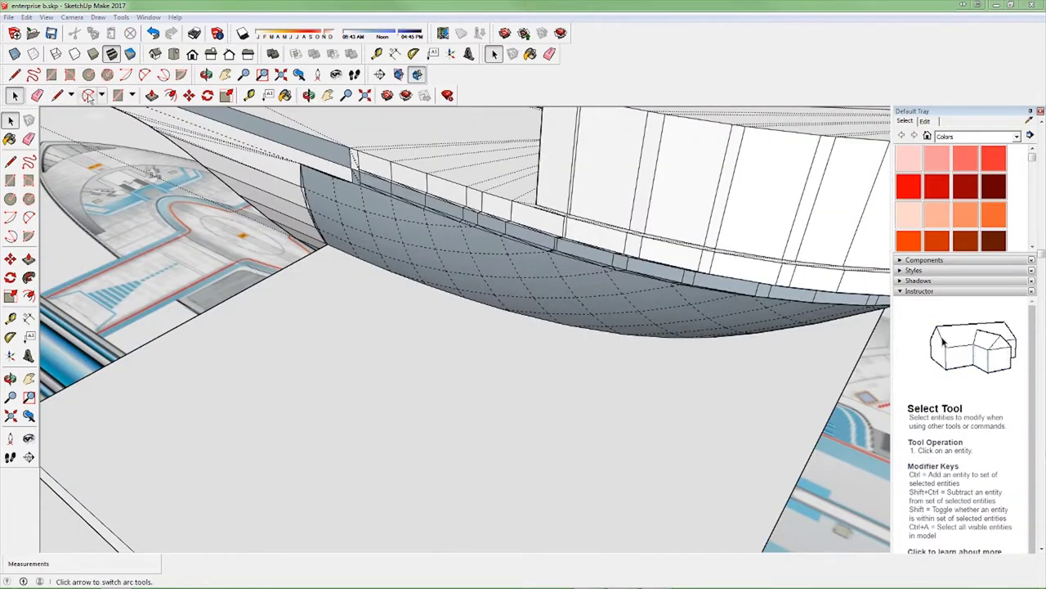
- Draw a 2-Point Arc from under the saucer to the hull underside
left_click(88, 96)
left_click(326, 243)
middle_click_drag(454, 309, 469, 370)
left_click(469, 369)
left_click(431, 434)
mouse_move(432, 434)
middle_mouse_down()
mouse_move(457, 343)
mouse_move(452, 350)
mouse_move(155, 136)
mouse_move(175, 338)
mouse_move(129, 366)
mouse_move(258, 341)
middle_mouse_up()
- Close the profile with a line between hull corners and push the panel 0.88 m
key("l")
left_click(598, 275)
left_click(452, 350)
key("space")
key("m")
key("p")
- Orbit to a level side view, then look under the ship's hull
key("space")
right_click(175, 338)
key("o")
left_click_drag(258, 341, 314, 357)
key("space")
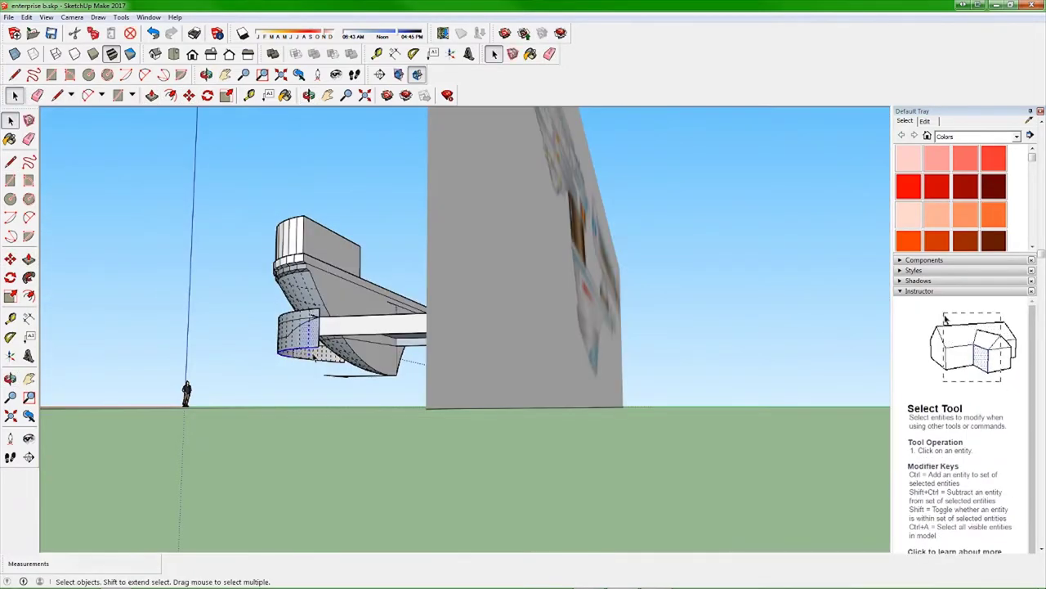
mouse_move(263, 370)
middle_mouse_down()
mouse_move(269, 355)
mouse_move(497, 343)
mouse_move(351, 276)
mouse_move(543, 317)
mouse_move(247, 381)
mouse_move(686, 282)
middle_mouse_up()
key("e")
- Start closing the ring gap with a line from its corner under the saucer
middle_click_drag(613, 292, 532, 306)
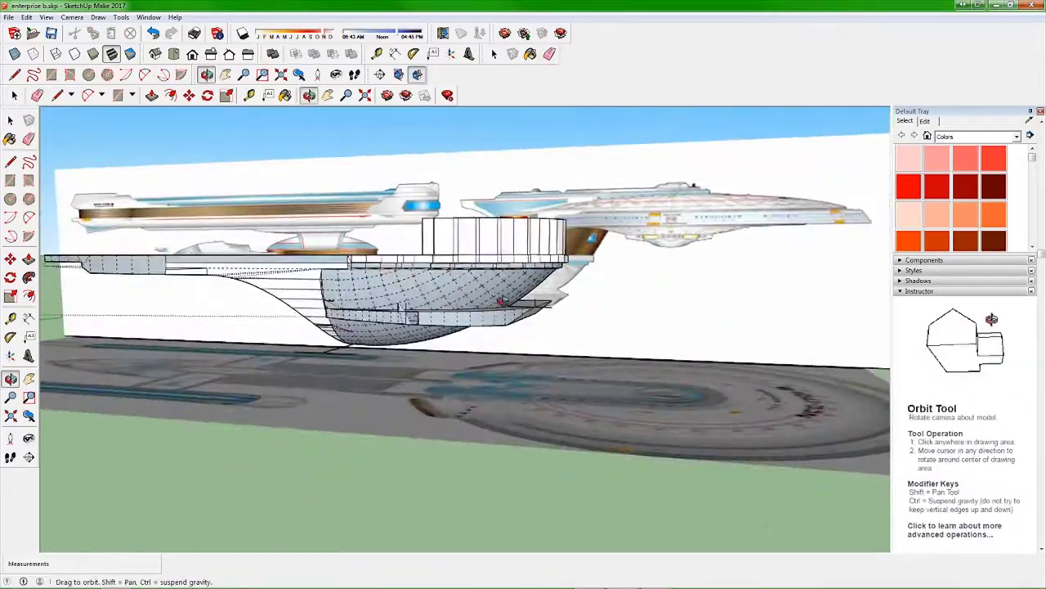
scroll(532, 306, "up", 5)
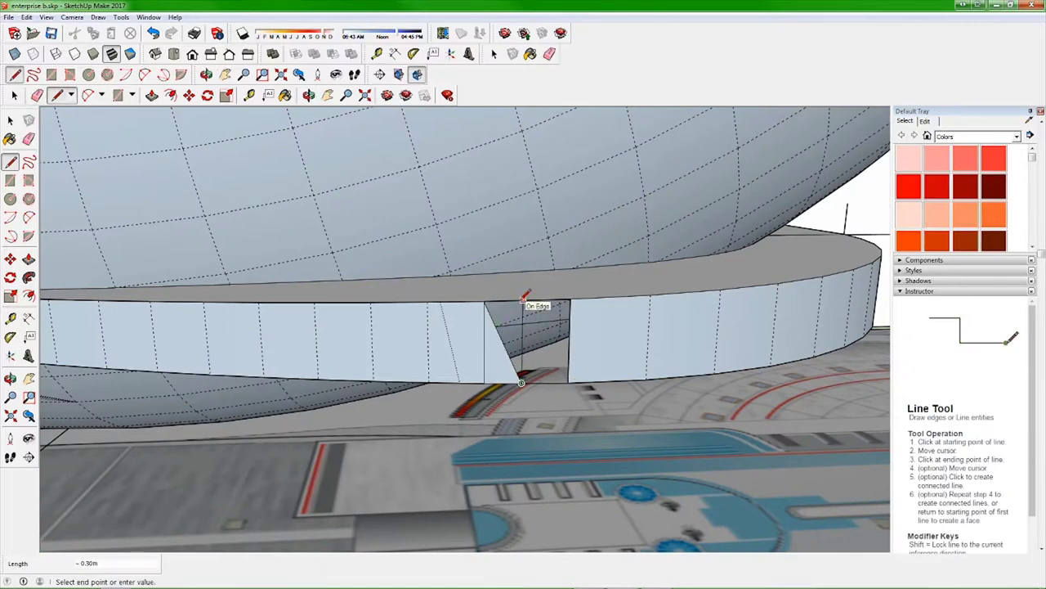
left_click(489, 301)
scroll(489, 301, "up", 5)
middle_click_drag(549, 414, 524, 261)
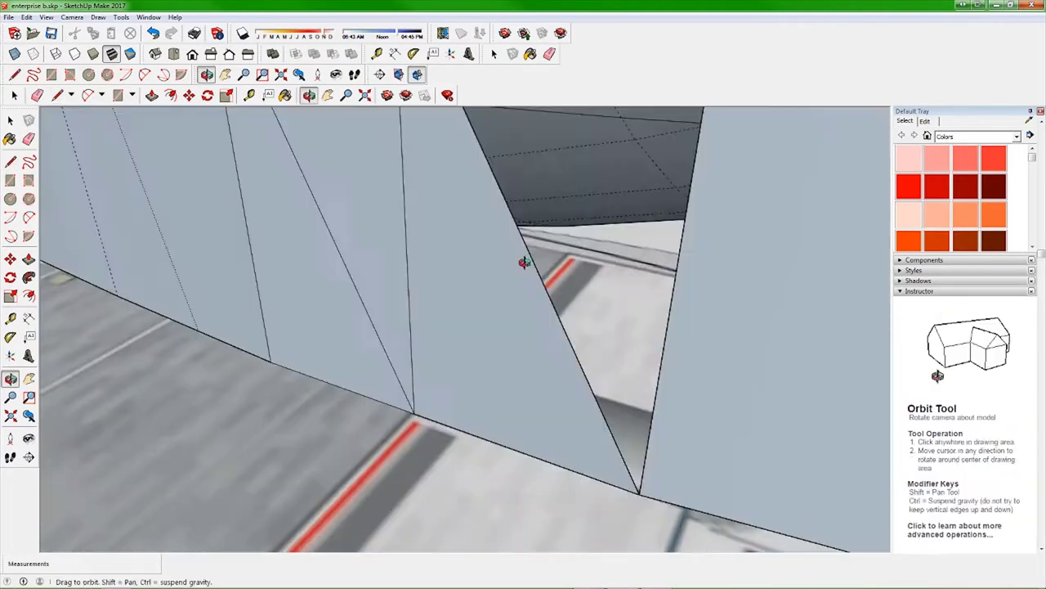
left_click(36, 95)
left_click(57, 95)
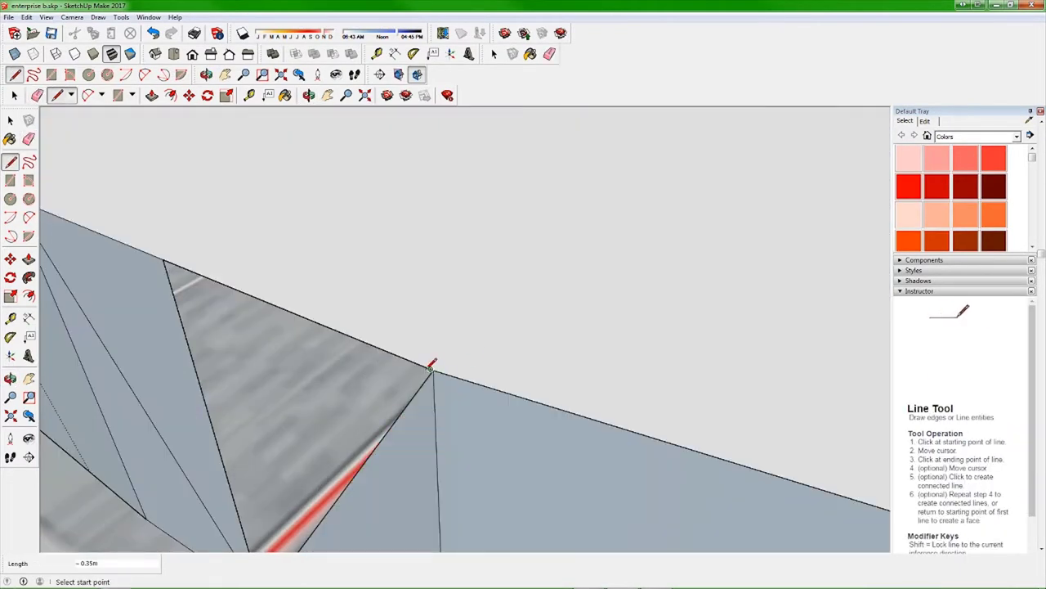
- Draw a closing line at the other gap corner of the ring wall
middle_click_drag(432, 362, 420, 320)
left_click(481, 244)
middle_click_drag(500, 184, 343, 245)
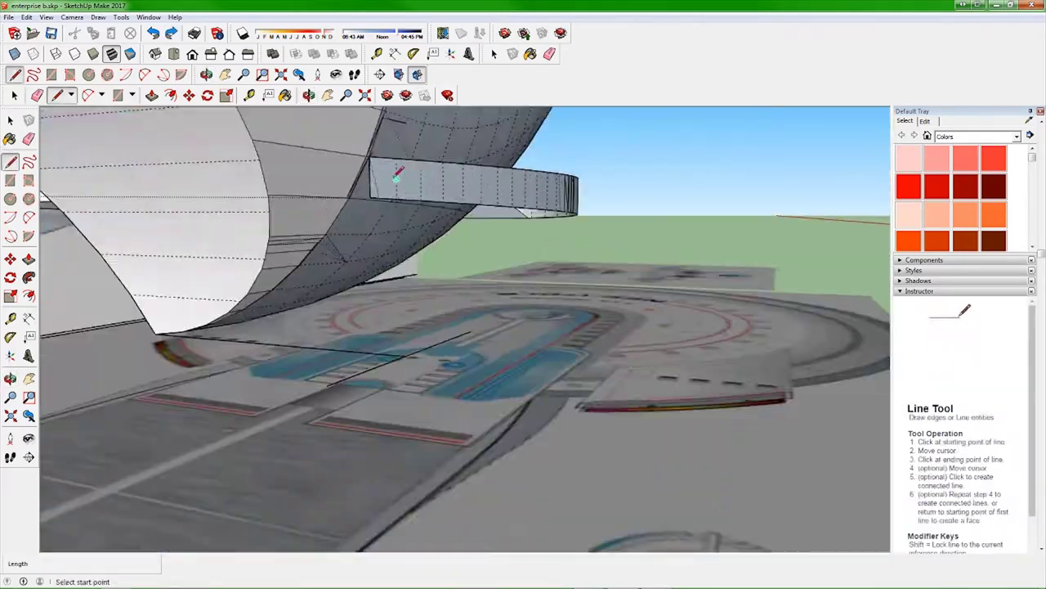
key("m")
scroll(343, 154, "up", 5)
middle_click_drag(342, 154, 397, 416)
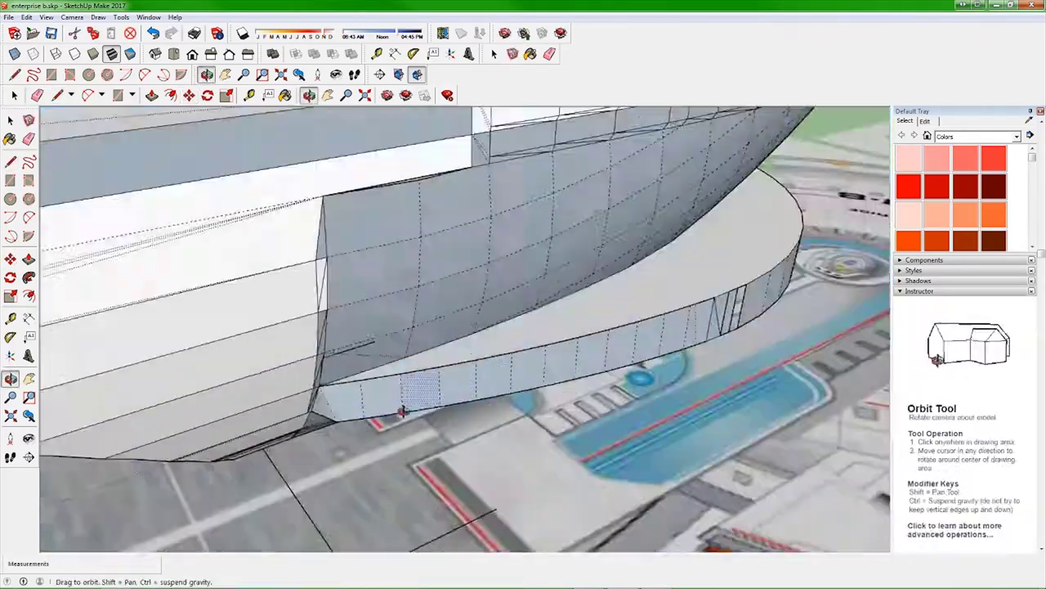
scroll(654, 339, "up", 3)
middle_click_drag(654, 339, 456, 292)
- Draw a flat rectangle across the hull and intersect it with the model
key("r")
middle_click_drag(507, 325, 845, 151)
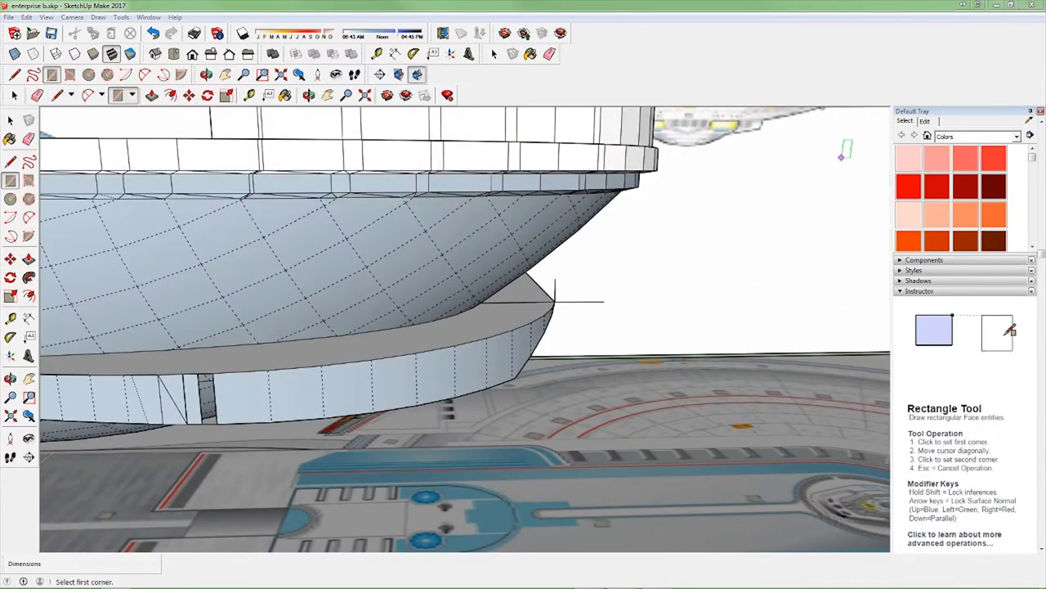
middle_click_drag(844, 151, 662, 283)
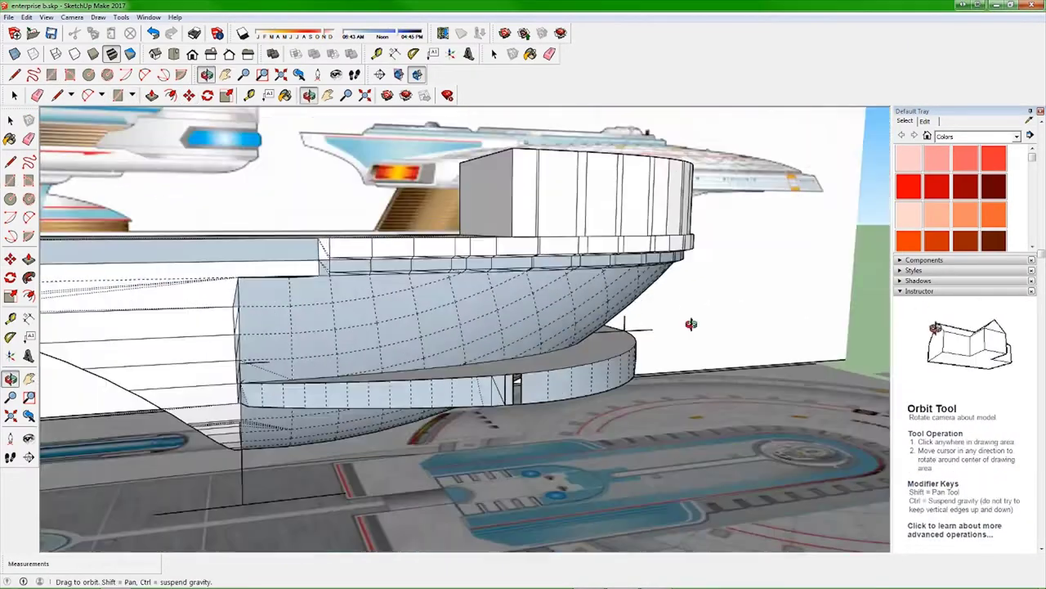
left_click(662, 283)
middle_click_drag(434, 308, 755, 303)
middle_click_drag(469, 381, 735, 254)
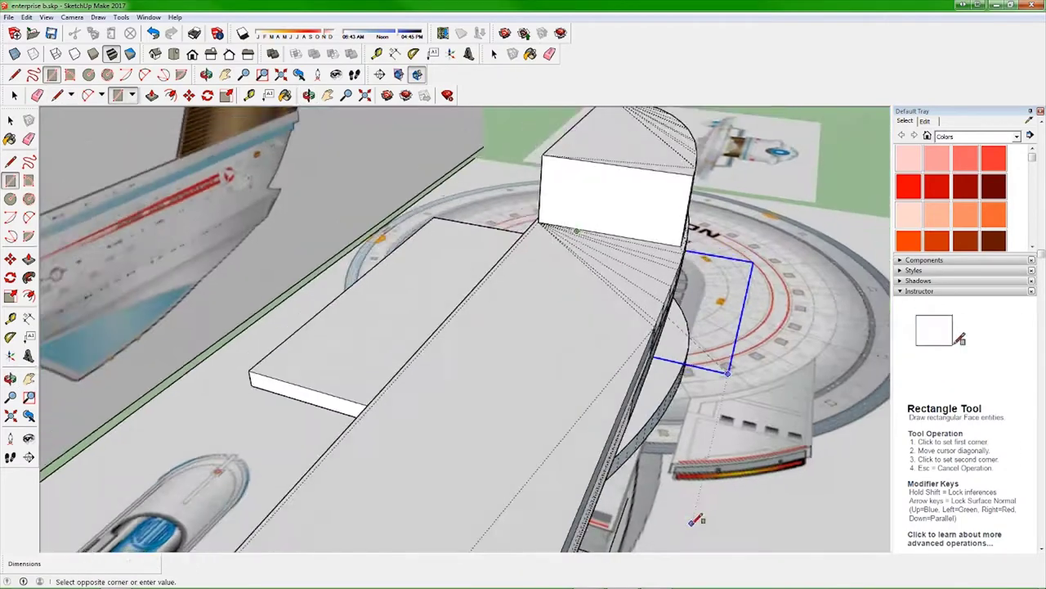
left_click(564, 378)
key("space")
left_click(694, 401)
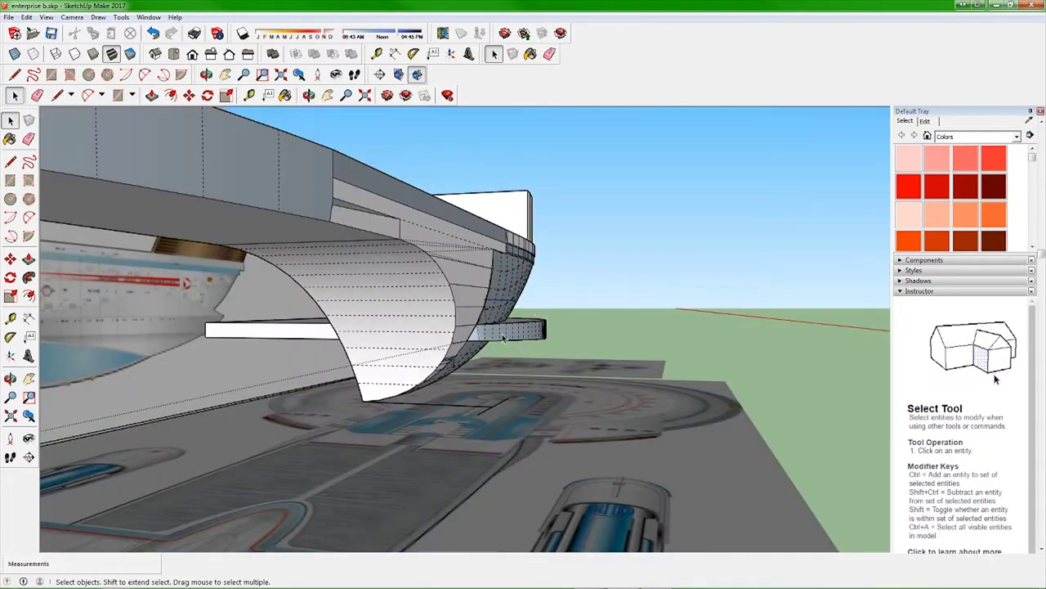
mouse_move(694, 400)
middle_mouse_down()
mouse_move(635, 467)
mouse_move(624, 343)
mouse_move(668, 234)
mouse_move(450, 345)
mouse_move(712, 303)
mouse_move(630, 292)
mouse_move(678, 237)
mouse_move(612, 343)
mouse_move(401, 155)
mouse_move(401, 273)
mouse_move(318, 368)
mouse_move(478, 292)
mouse_move(546, 206)
mouse_move(434, 262)
mouse_move(491, 245)
mouse_move(344, 205)
middle_mouse_up()
- Undo the last change and erase leftover edges around the hull slot
key("l")
key("ctrl+z")
key("e")
key("space")
mouse_move(556, 276)
middle_mouse_down()
mouse_move(339, 281)
mouse_move(432, 227)
mouse_move(548, 281)
middle_mouse_up()
left_click(548, 281)
mouse_move(562, 337)
middle_mouse_down()
mouse_move(392, 299)
mouse_move(329, 301)
mouse_move(427, 273)
mouse_move(587, 288)
middle_mouse_up()
key("space")
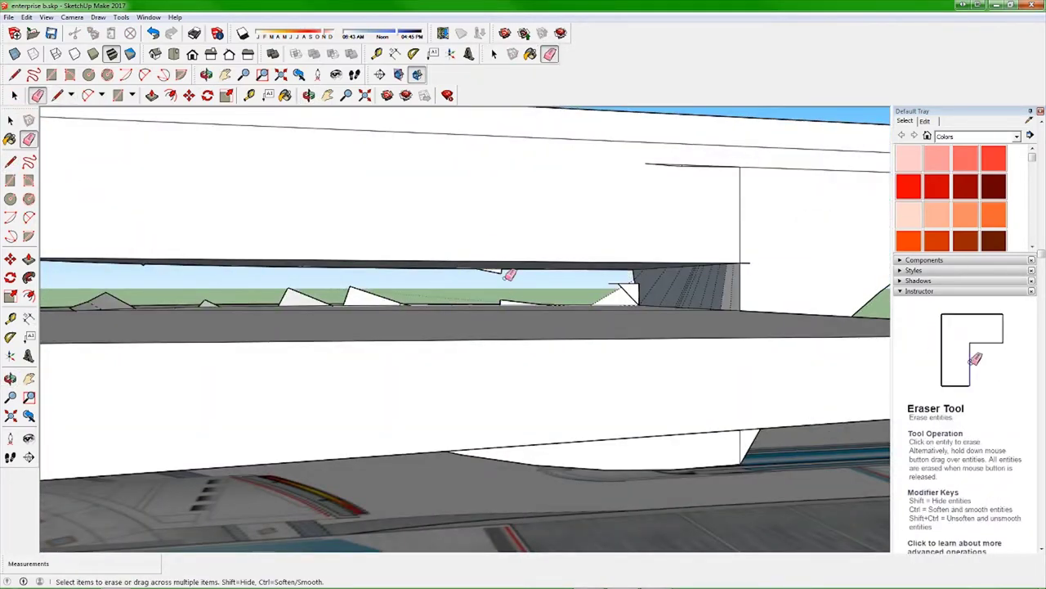
mouse_move(121, 284)
middle_mouse_down()
mouse_move(564, 278)
mouse_move(514, 297)
mouse_move(685, 275)
mouse_move(502, 336)
middle_mouse_up()
scroll(501, 336, "down", 10)
middle_click_drag(409, 311, 368, 302)
- Draw a wide flat rectangle beneath the hull
key("e")
scroll(343, 294, "up", 3)
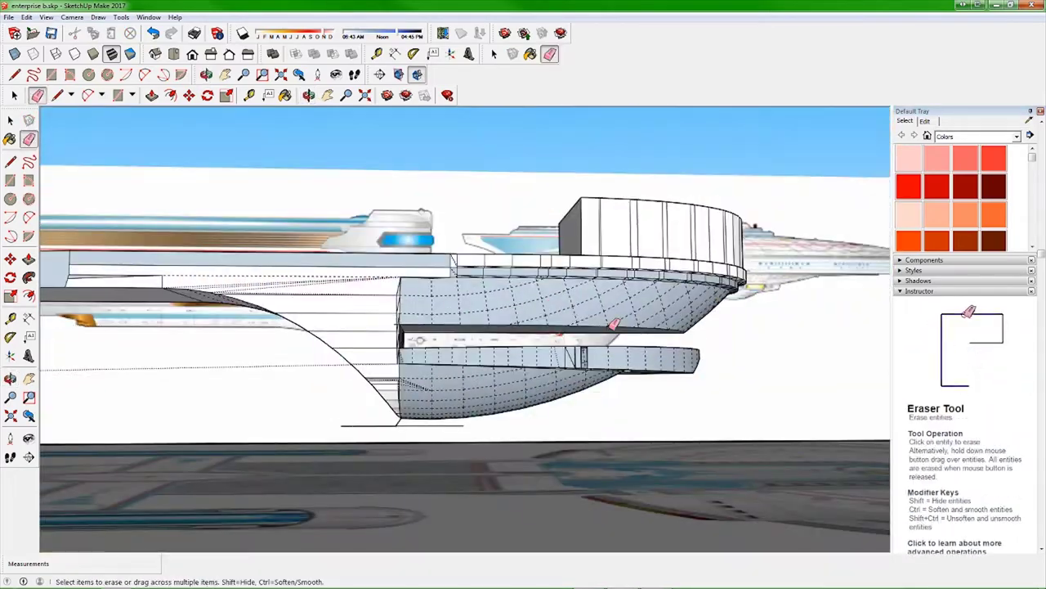
key("l")
scroll(309, 292, "up", 4)
scroll(309, 292, "down", 5)
key("r")
left_click(265, 441)
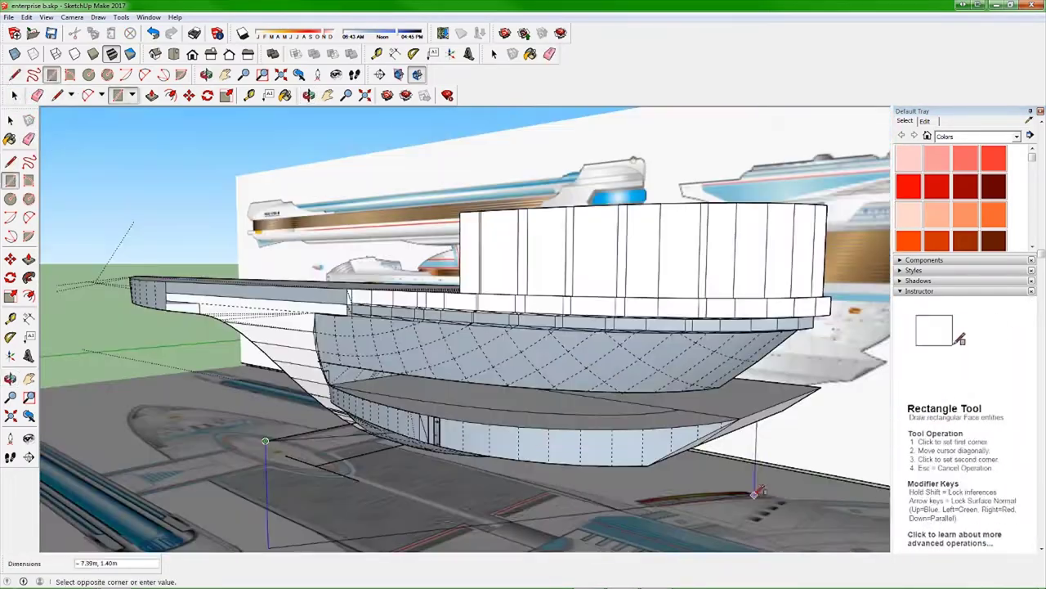
left_click(807, 442)
key("space")
middle_click_drag(808, 441, 380, 487)
- Orbit under the hull to a low side view showing the ground
mouse_move(234, 289)
middle_mouse_down()
mouse_move(588, 484)
mouse_move(748, 312)
mouse_move(355, 496)
middle_mouse_up()
scroll(466, 452, "up", 3)
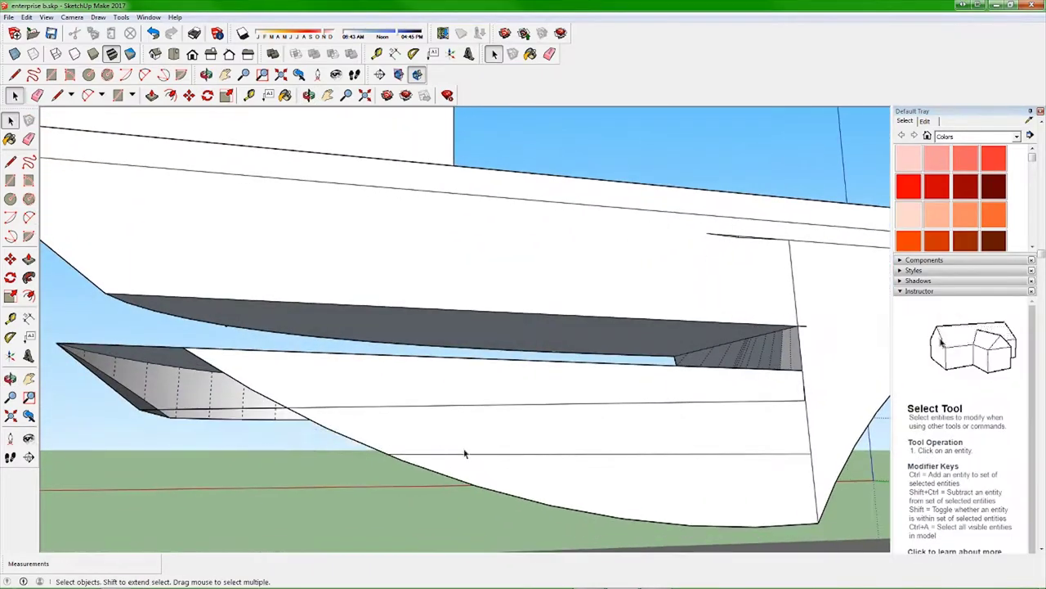
middle_click_drag(465, 452, 367, 427)
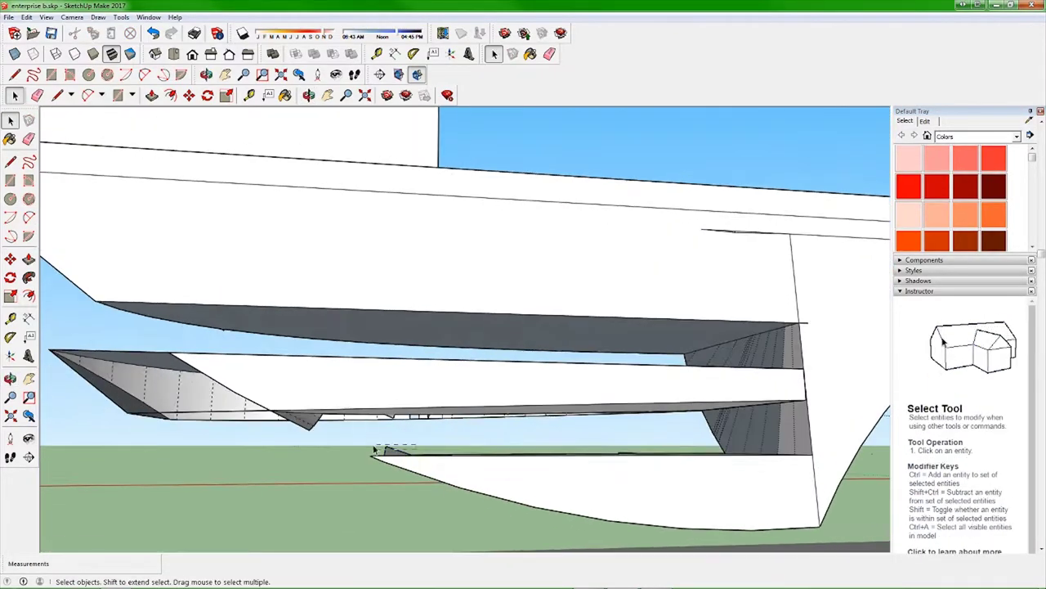
mouse_move(454, 423)
middle_mouse_down()
mouse_move(276, 427)
mouse_move(719, 313)
mouse_move(491, 332)
middle_mouse_up()
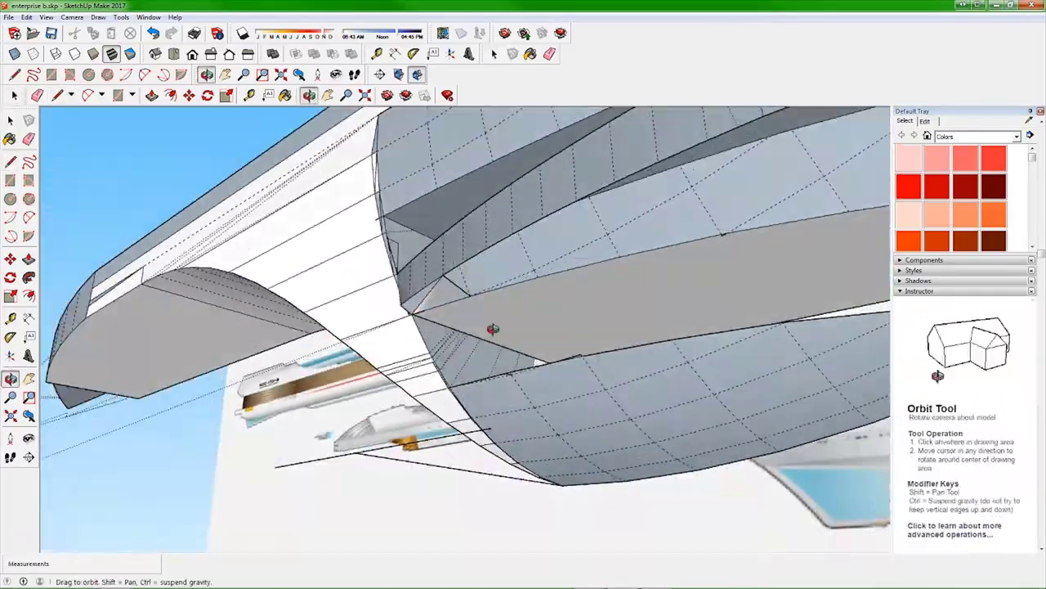
key("l")
mouse_move(577, 351)
middle_mouse_down()
mouse_move(609, 367)
mouse_move(346, 355)
mouse_move(283, 362)
middle_mouse_up()
scroll(609, 368, "up", 3)
- Draw a first curved arc from the saucer underside down to the ledge, setting its bulge
key("a")
left_click(256, 363)
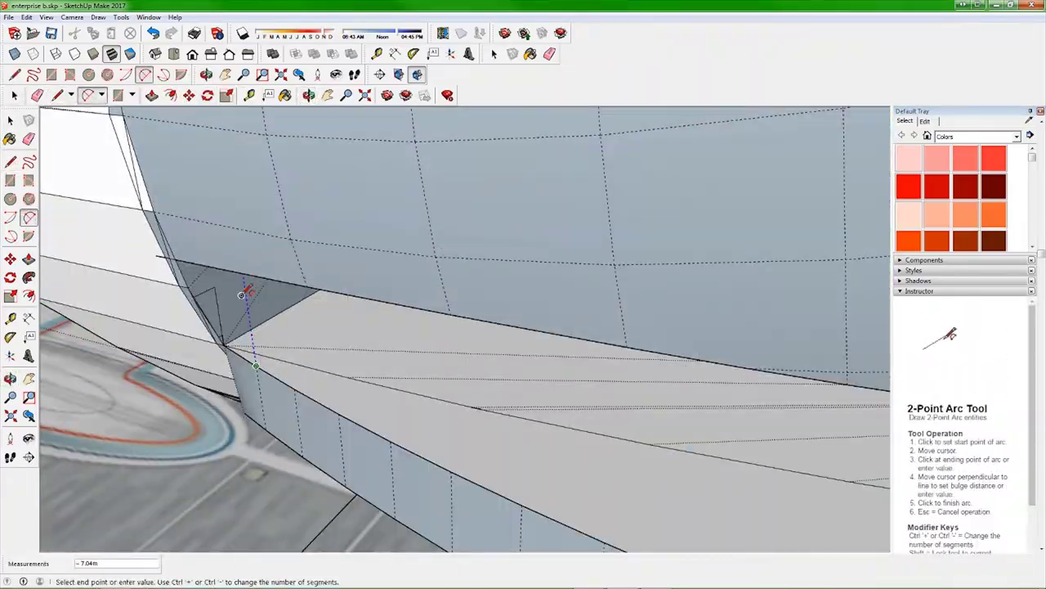
scroll(355, 259, "down", 3)
scroll(327, 269, "up", 3)
mouse_move(327, 269)
middle_mouse_down()
mouse_move(357, 234)
mouse_move(513, 247)
middle_mouse_up()
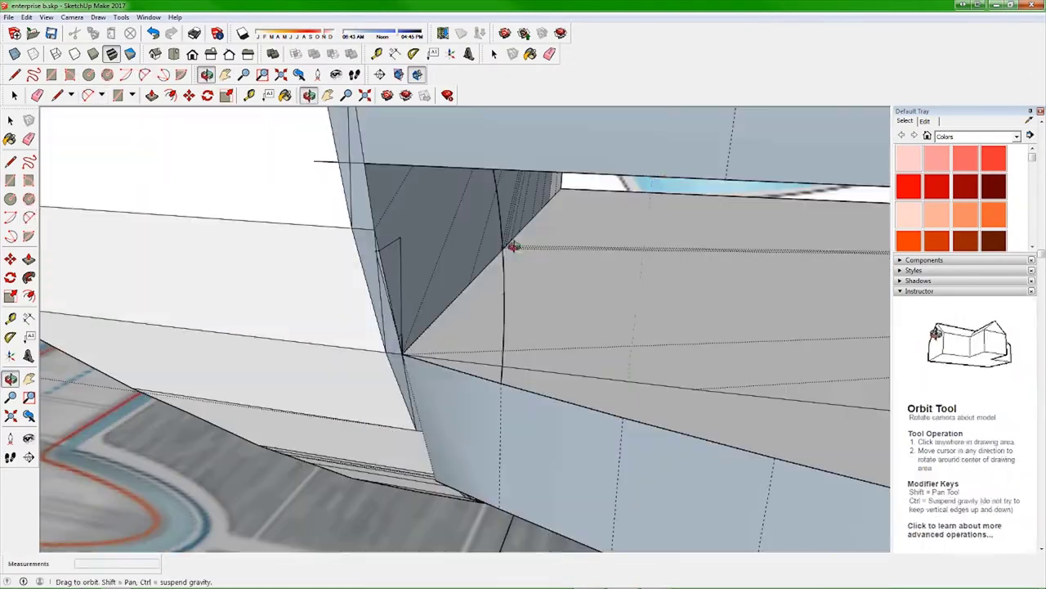
left_click(651, 174)
mouse_move(652, 174)
middle_mouse_down()
mouse_move(283, 163)
mouse_move(764, 275)
mouse_move(678, 237)
mouse_move(685, 193)
mouse_move(515, 297)
mouse_move(548, 287)
mouse_move(591, 305)
mouse_move(564, 217)
mouse_move(421, 128)
middle_mouse_up()
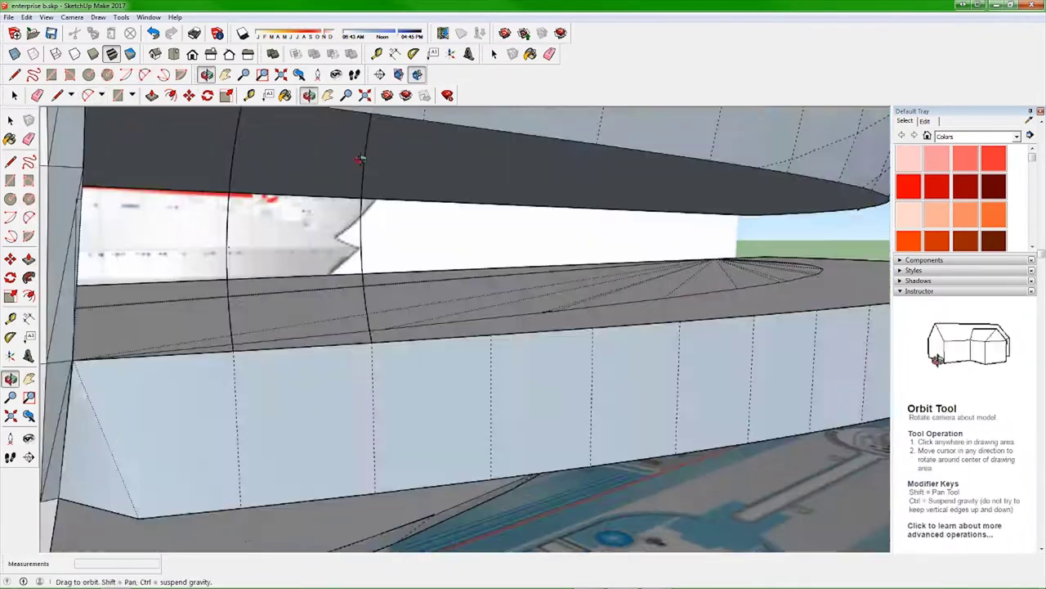
scroll(469, 202, "down", 5)
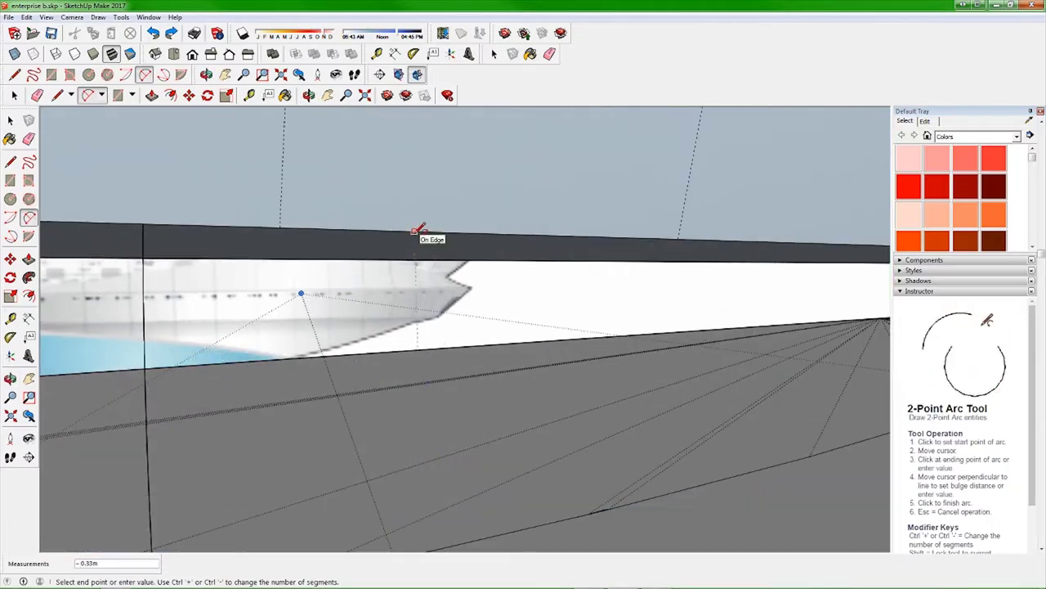
left_click(419, 231)
middle_click_drag(418, 230, 577, 222)
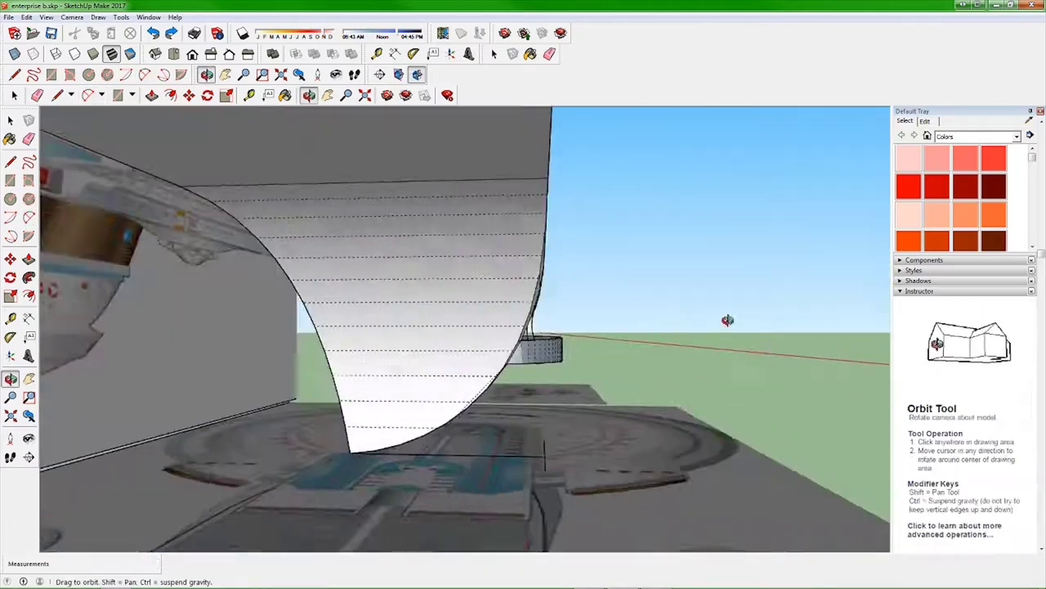
left_click(555, 332)
middle_click_drag(555, 333, 303, 302)
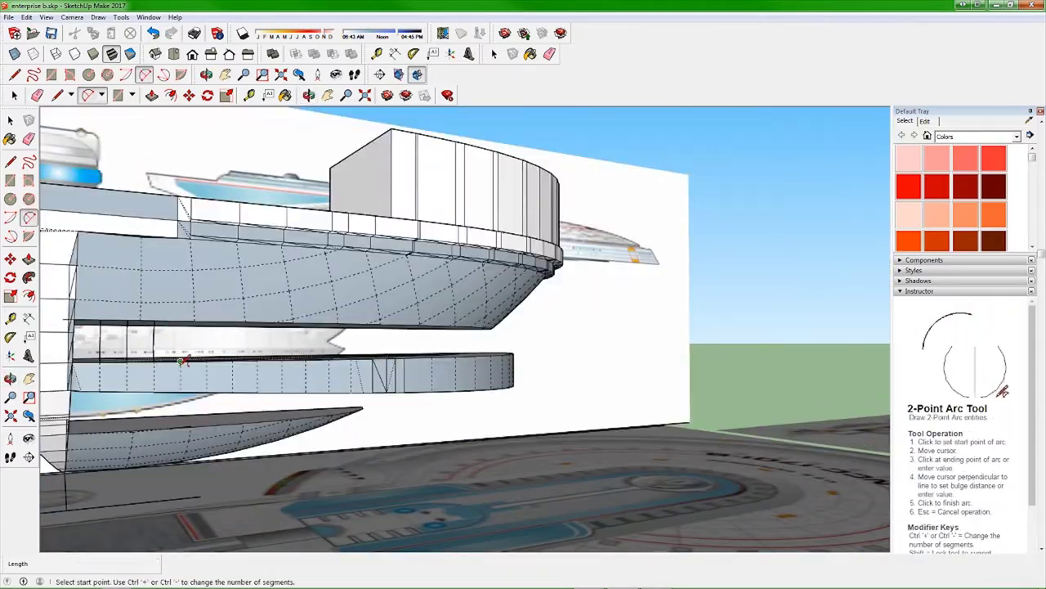
- Draw a second arc from the saucer underside to the connector slab
middle_click_drag(182, 360, 336, 375)
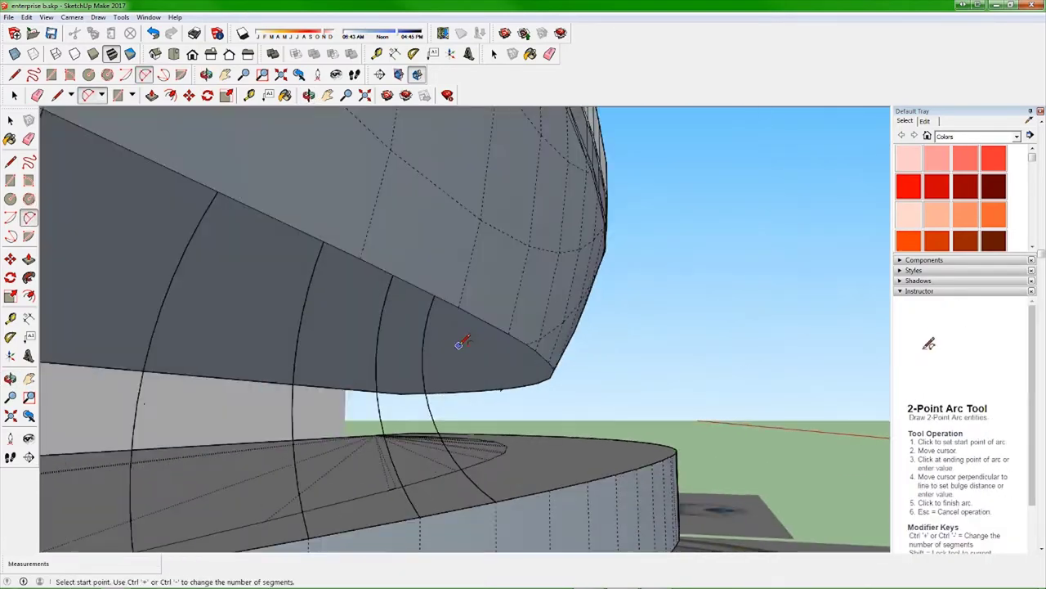
middle_click_drag(460, 343, 417, 329)
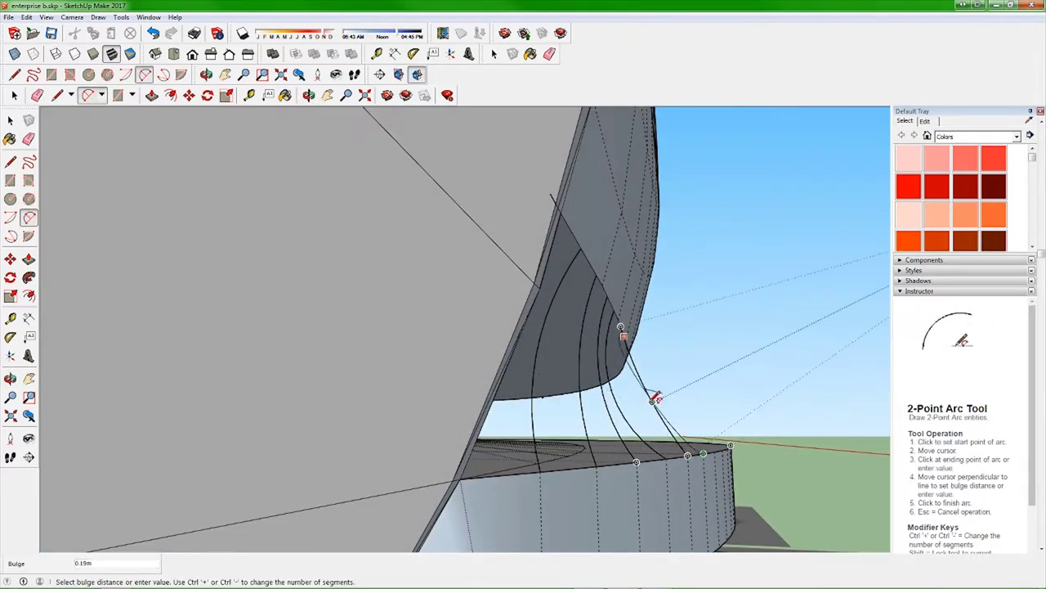
mouse_move(654, 399)
middle_mouse_down()
mouse_move(101, 362)
mouse_move(321, 347)
mouse_move(454, 500)
middle_mouse_up()
left_click(454, 499)
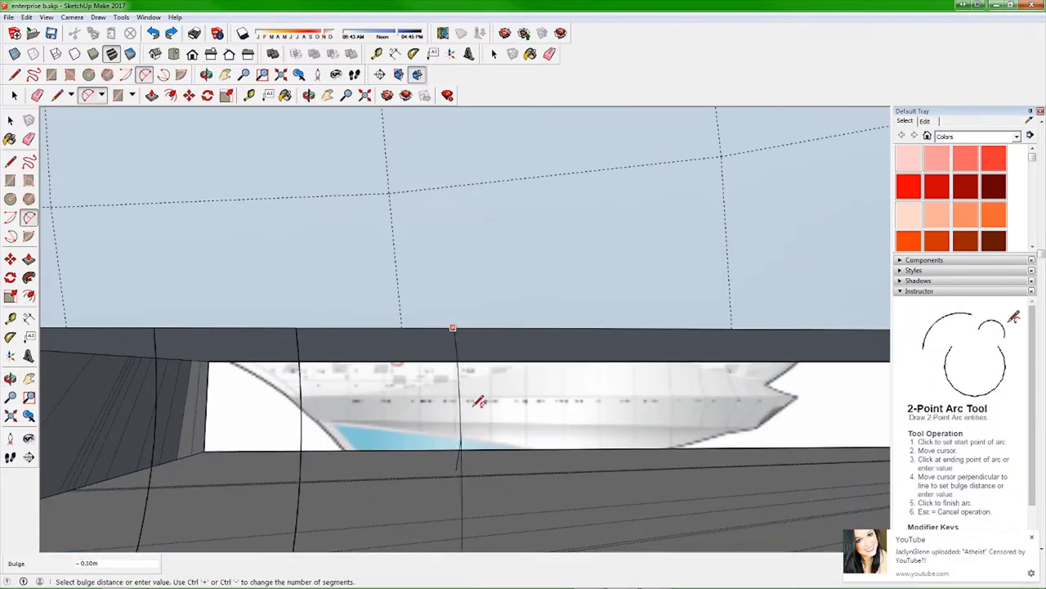
mouse_move(479, 402)
middle_mouse_down()
mouse_move(715, 358)
mouse_move(362, 428)
mouse_move(556, 300)
middle_mouse_up()
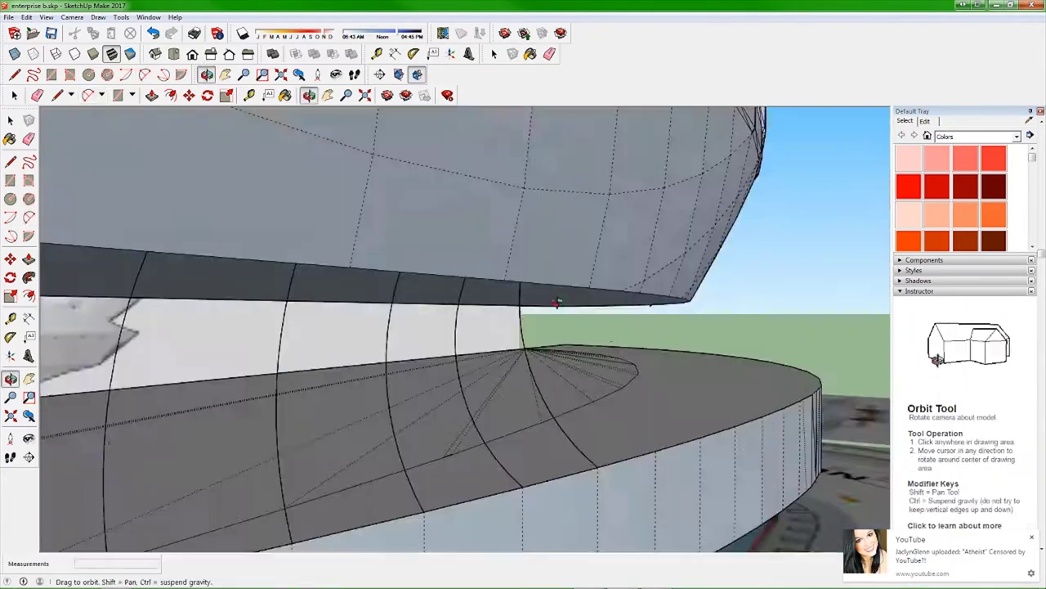
left_click(580, 189)
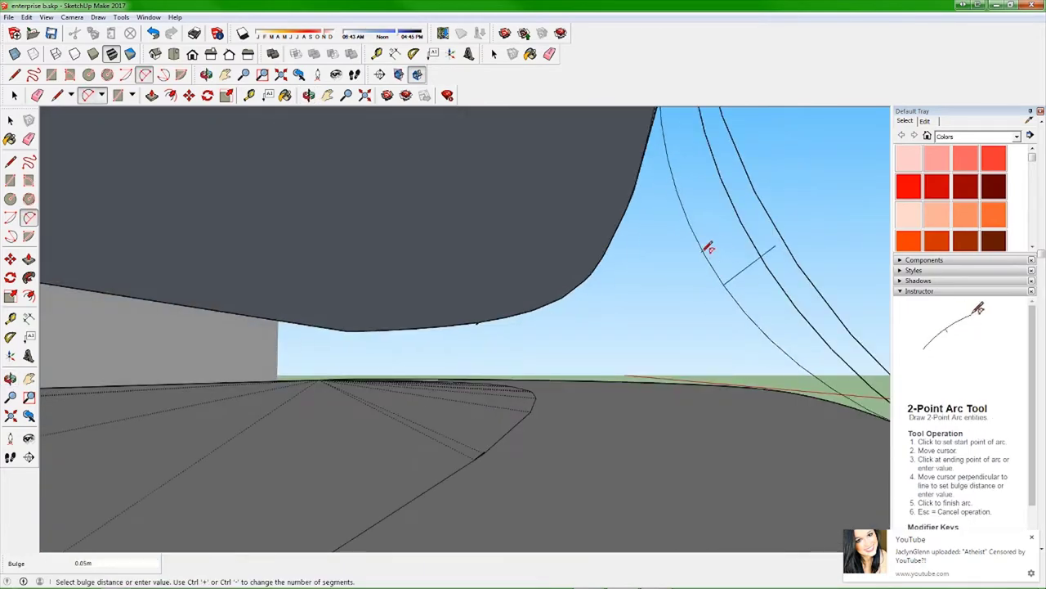
- Add a third arc from the saucer edge down to the slab
middle_click_drag(778, 269, 491, 392)
left_click(687, 245)
left_click(790, 402)
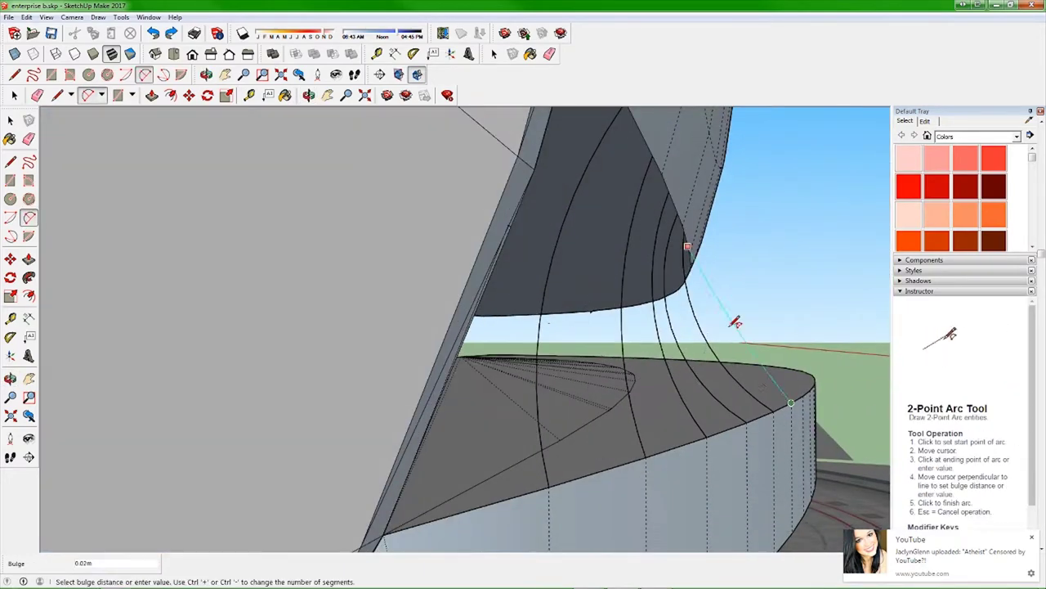
middle_click_drag(716, 326, 670, 313)
mouse_move(801, 299)
middle_mouse_down()
mouse_move(676, 390)
mouse_move(428, 444)
mouse_move(401, 322)
middle_mouse_up()
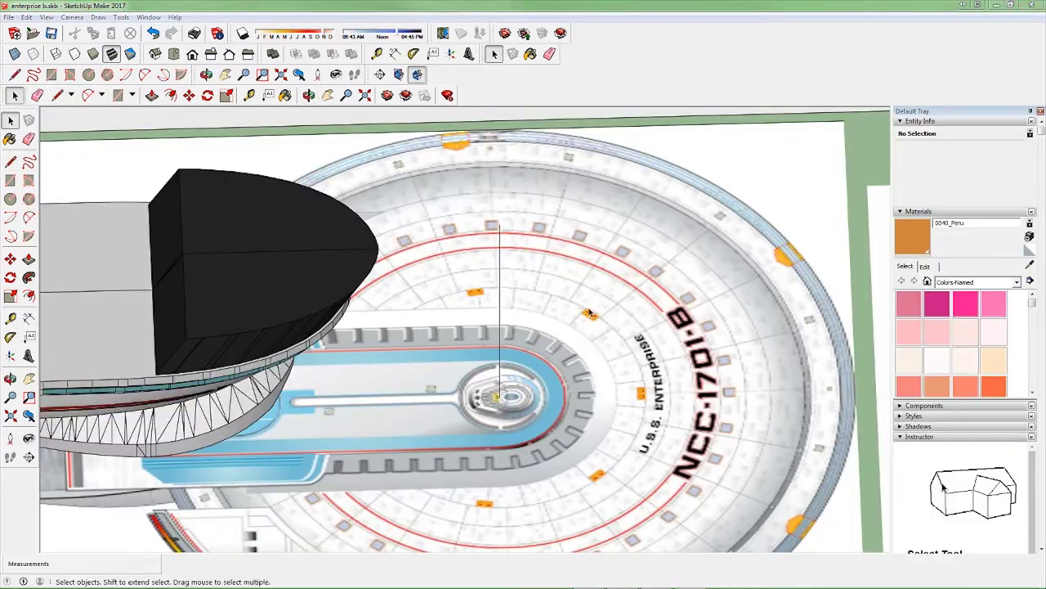
- From Top view, draw a 24-segment circle of about 5.63 m radius, then switch to Front view
left_click(174, 54)
left_click(327, 385)
left_click(690, 343)
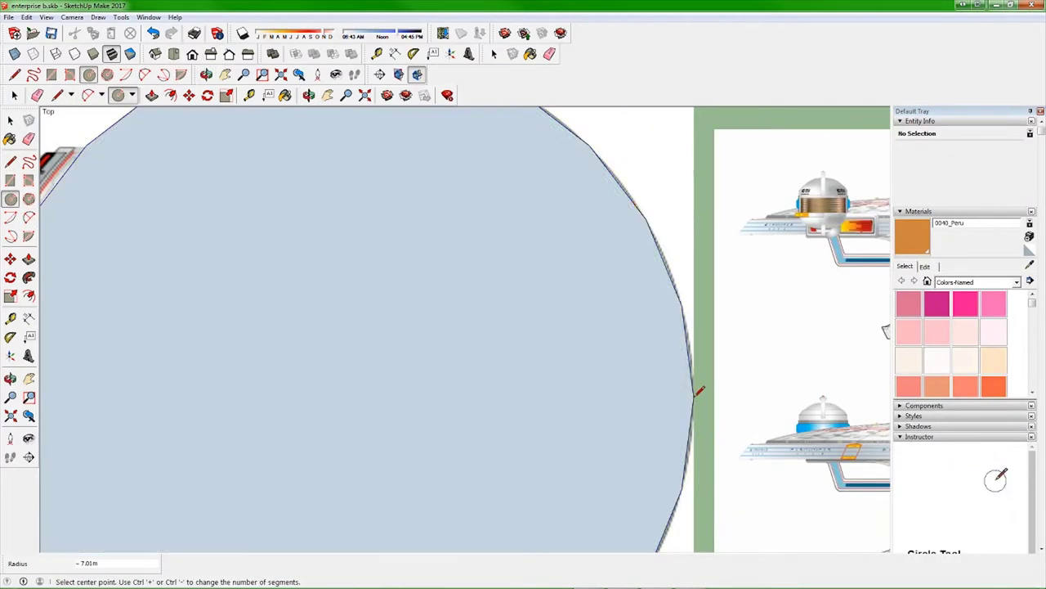
right_click(679, 292)
left_click(701, 299)
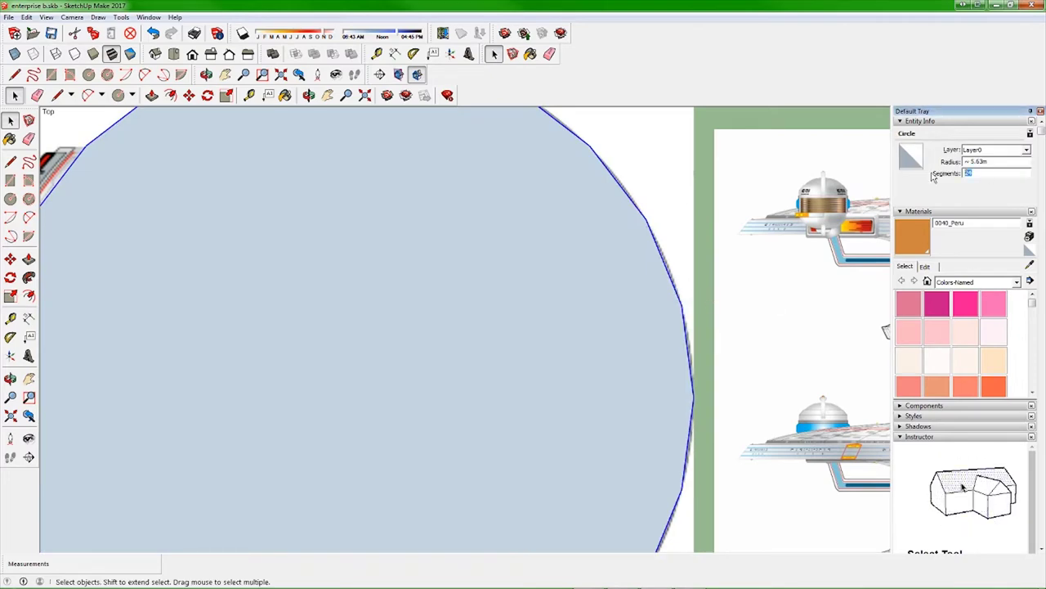
middle_click_drag(676, 155, 547, 234)
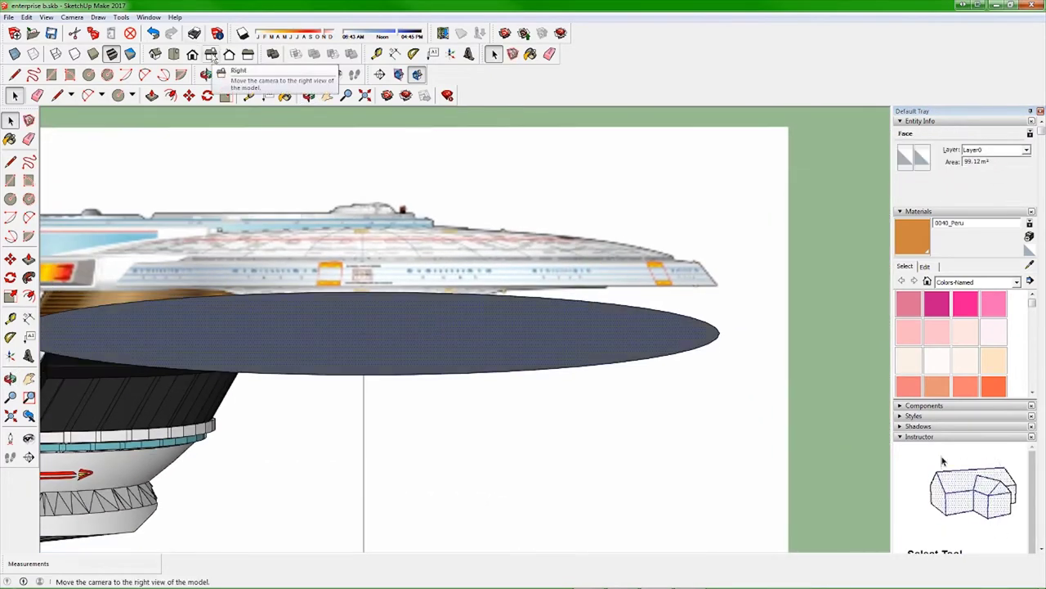
left_click(192, 54)
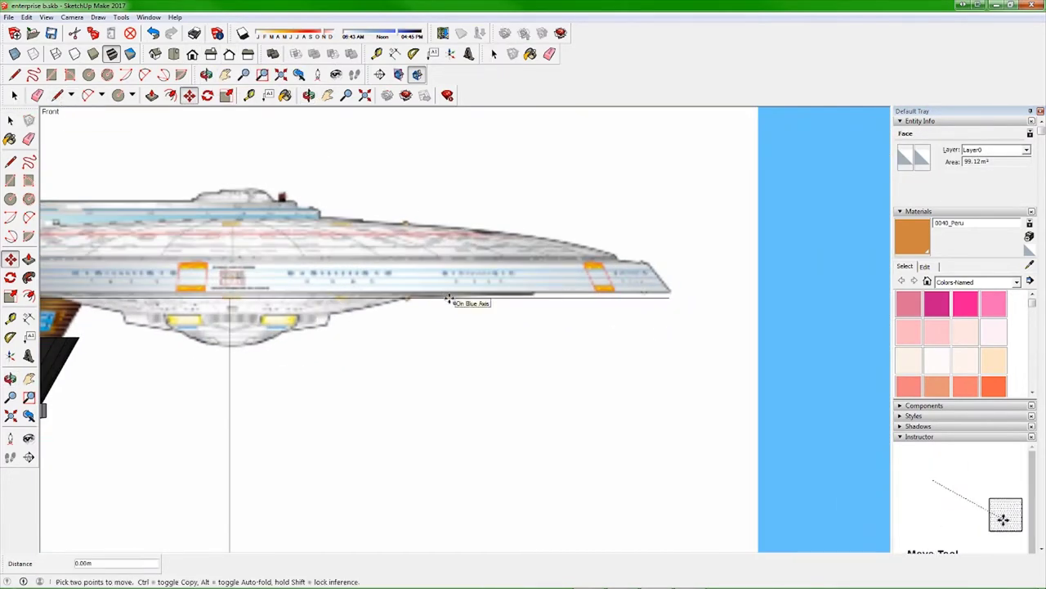
- Push/Pull the disc into a thin slab and taper its right end inward
middle_click_drag(454, 294, 517, 244)
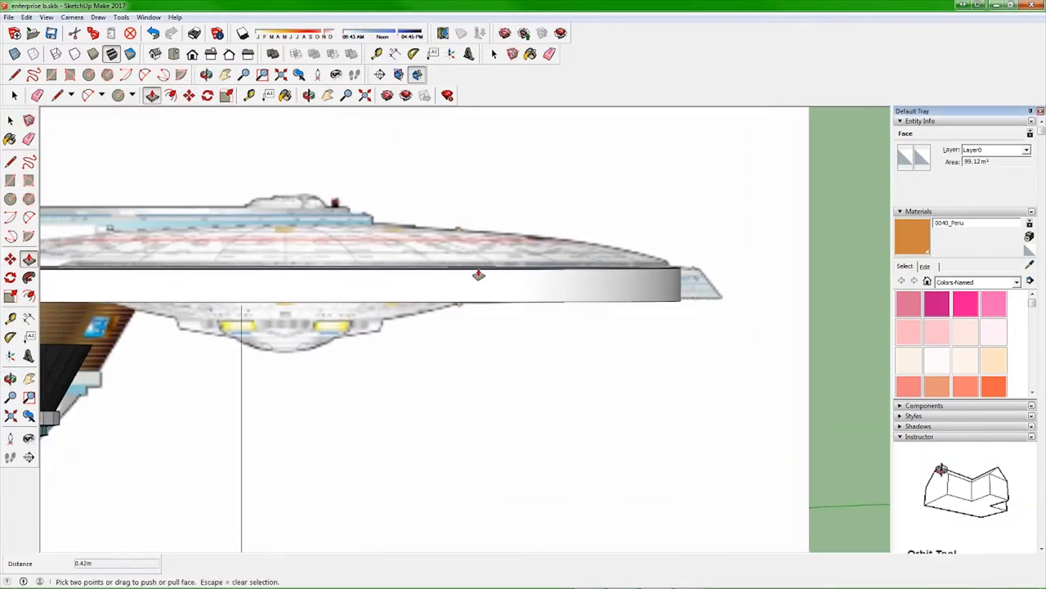
left_click(151, 95)
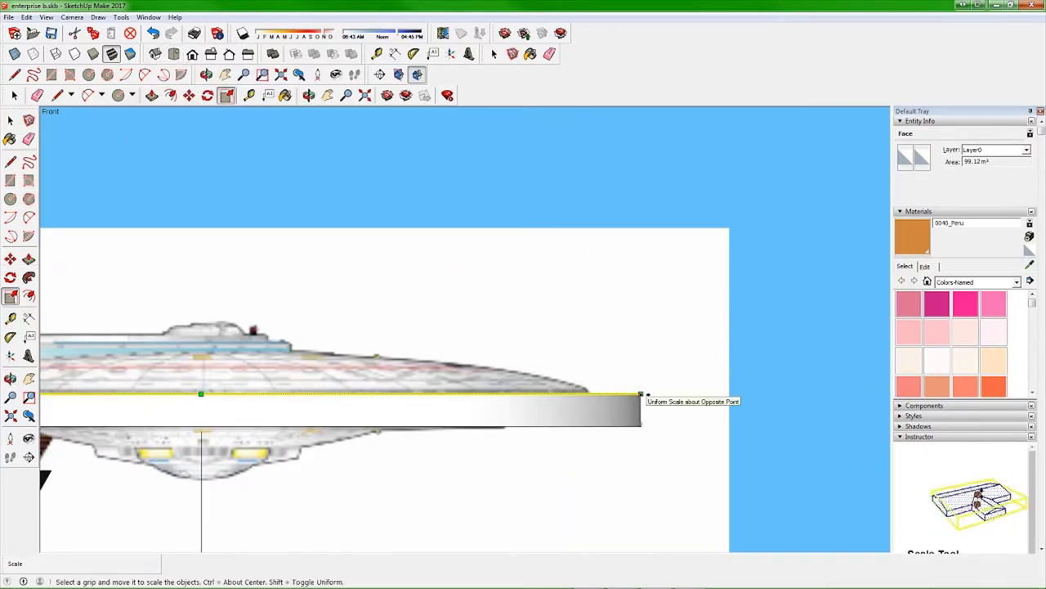
left_click_drag(641, 394, 614, 393)
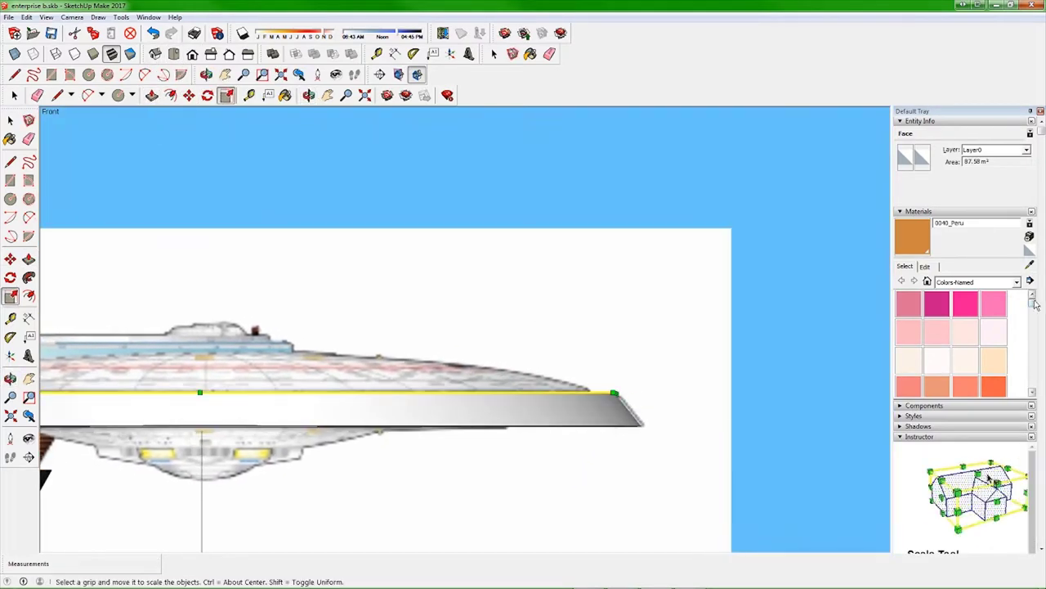
- Paint the slab and its outer band with Glass and Mirrors Translucent Glass Gray
left_click(966, 336)
left_click(966, 331)
left_click(588, 405)
middle_click_drag(595, 338, 731, 383)
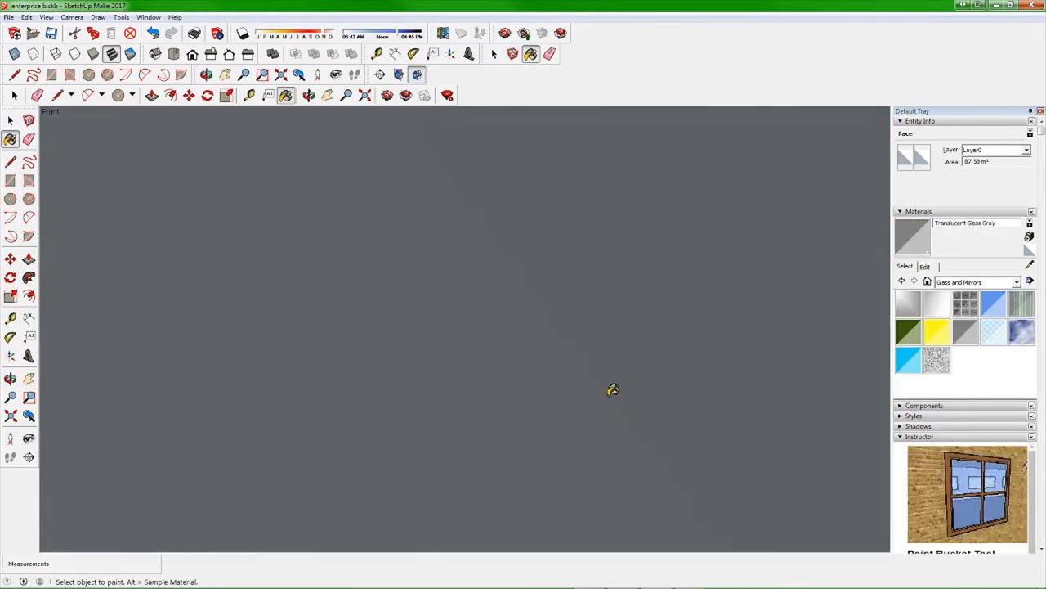
key("b")
mouse_move(677, 346)
middle_mouse_down()
mouse_move(639, 343)
mouse_move(584, 364)
mouse_move(603, 364)
middle_mouse_up()
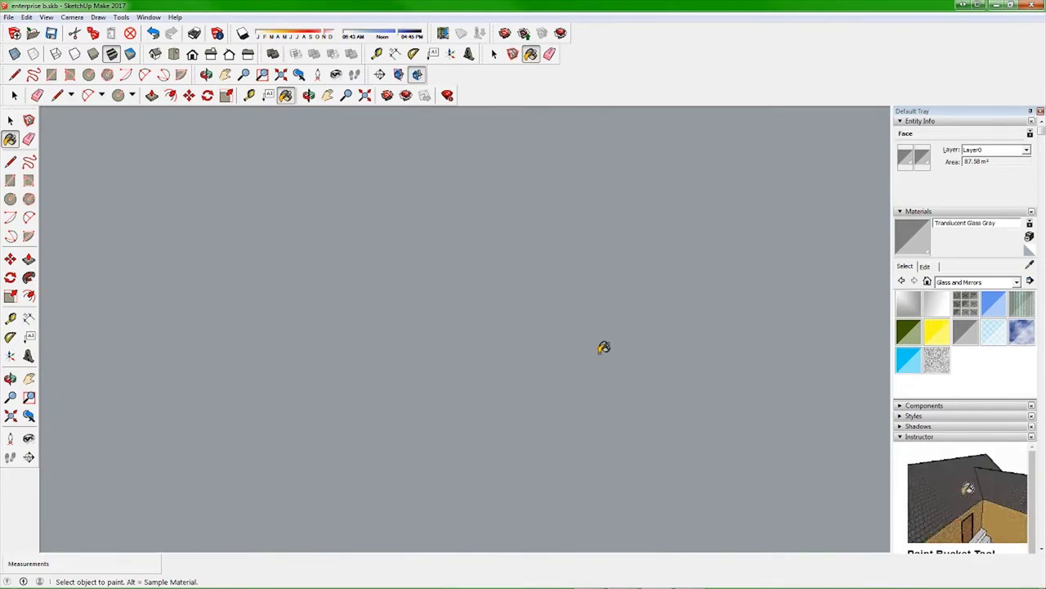
mouse_move(583, 201)
middle_mouse_down()
mouse_move(556, 343)
mouse_move(512, 369)
mouse_move(521, 242)
mouse_move(544, 292)
mouse_move(531, 287)
mouse_move(535, 302)
mouse_move(663, 327)
middle_mouse_up()
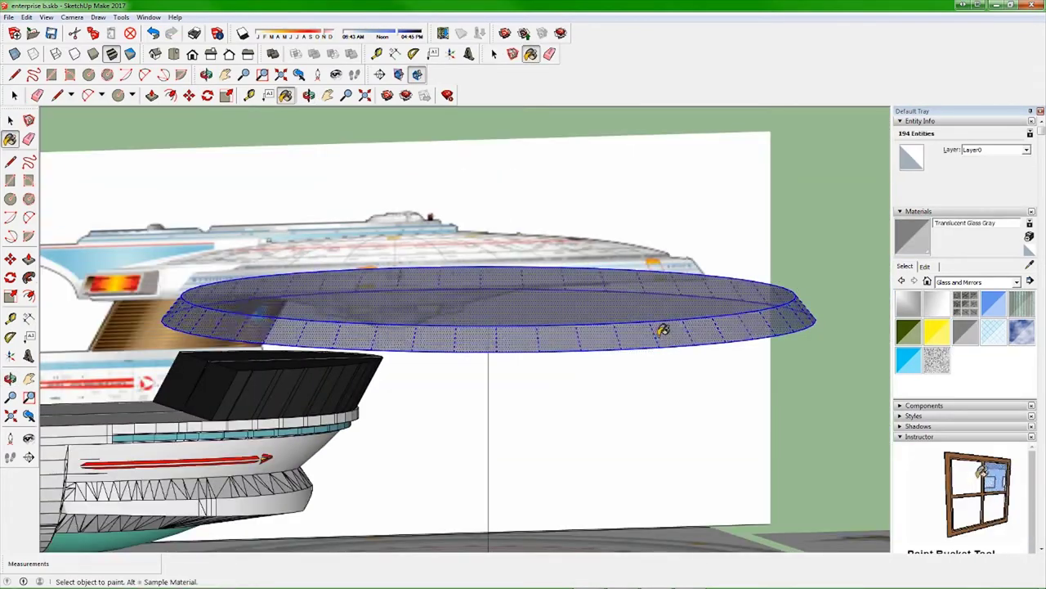
left_click(193, 54)
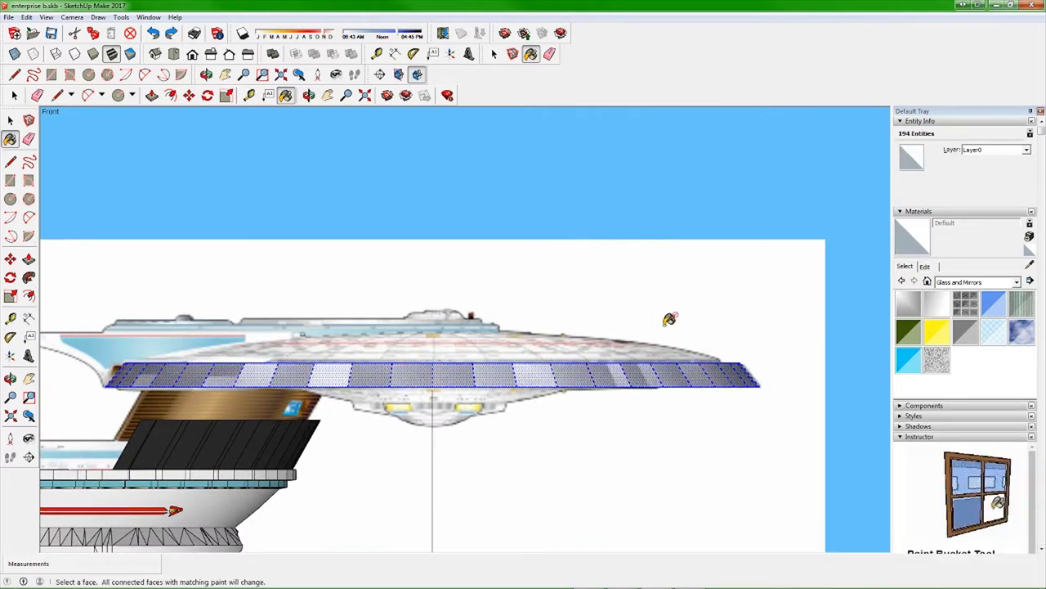
left_click(667, 372)
- Select the outer band and scale its end inward to taper the saucer rim
key("space")
left_click(202, 56)
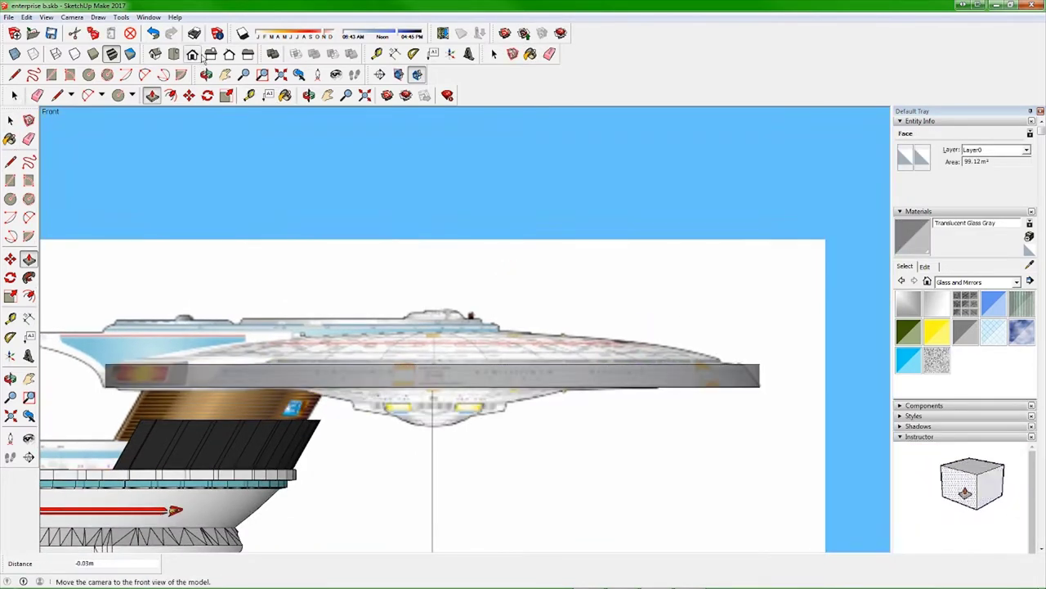
left_click(228, 97)
left_click_drag(765, 370, 761, 384)
middle_click_drag(761, 384, 761, 388)
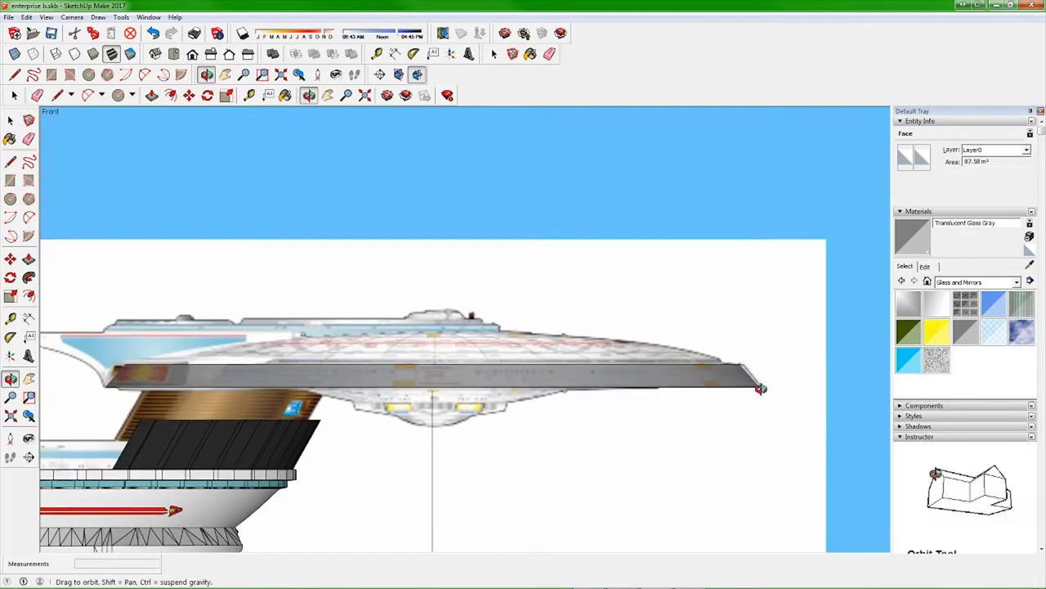
scroll(740, 366, "up", 5)
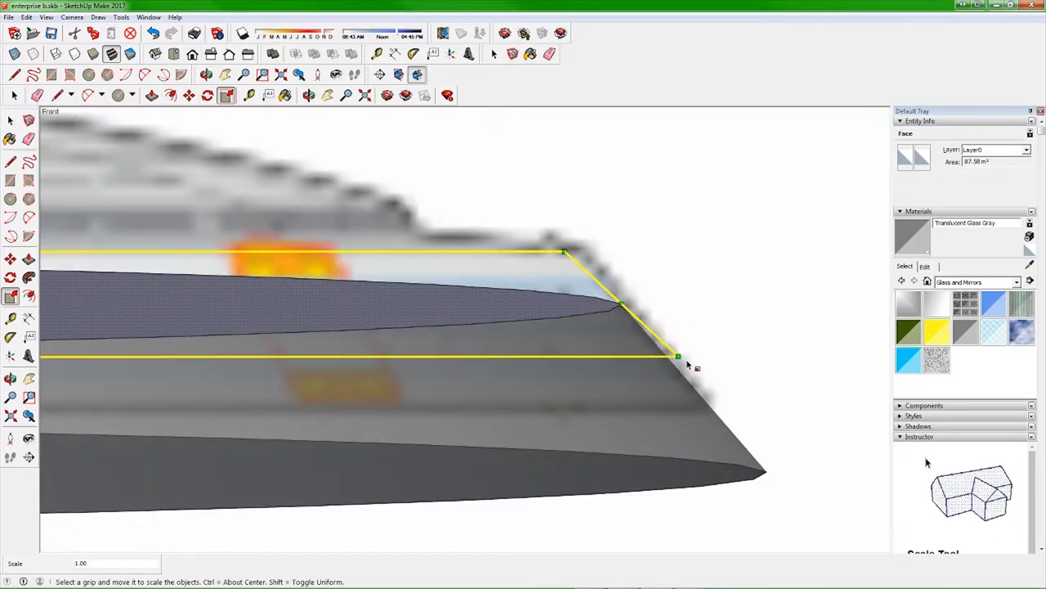
- Offset an inner ring inward from the saucer top's edge
scroll(688, 365, "down", 5)
key("f")
left_click(544, 256)
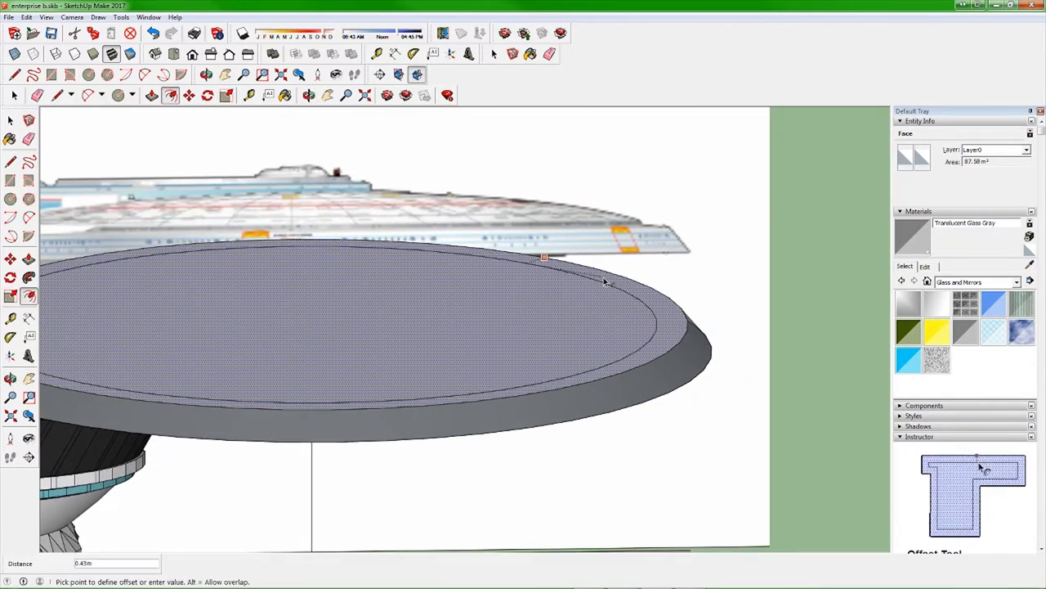
left_click(605, 282)
middle_click_drag(605, 282, 487, 190)
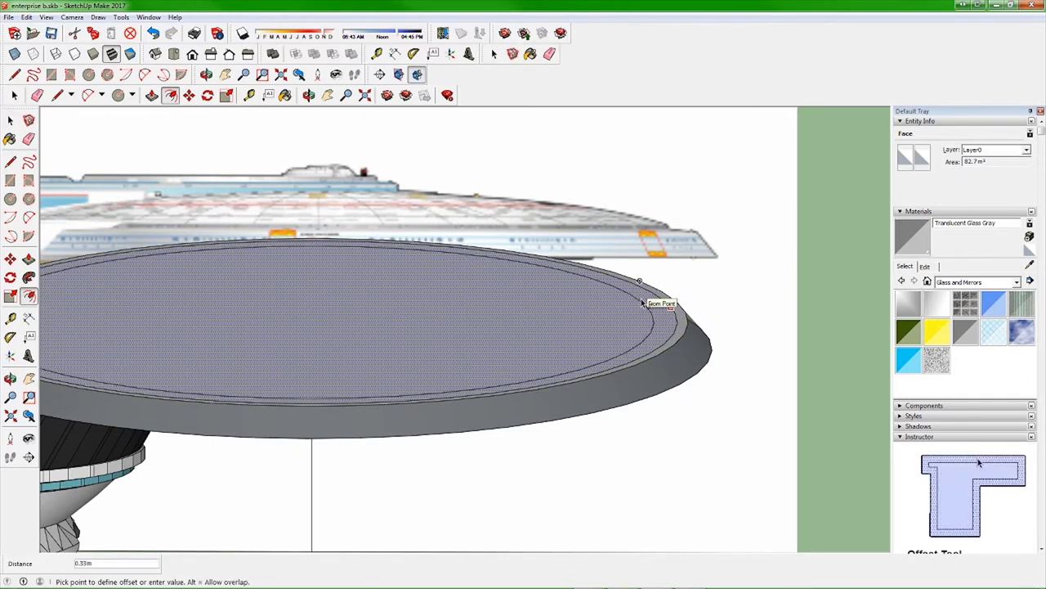
- Push the inner saucer face down to form a smaller inner face
key("p")
left_click(489, 308)
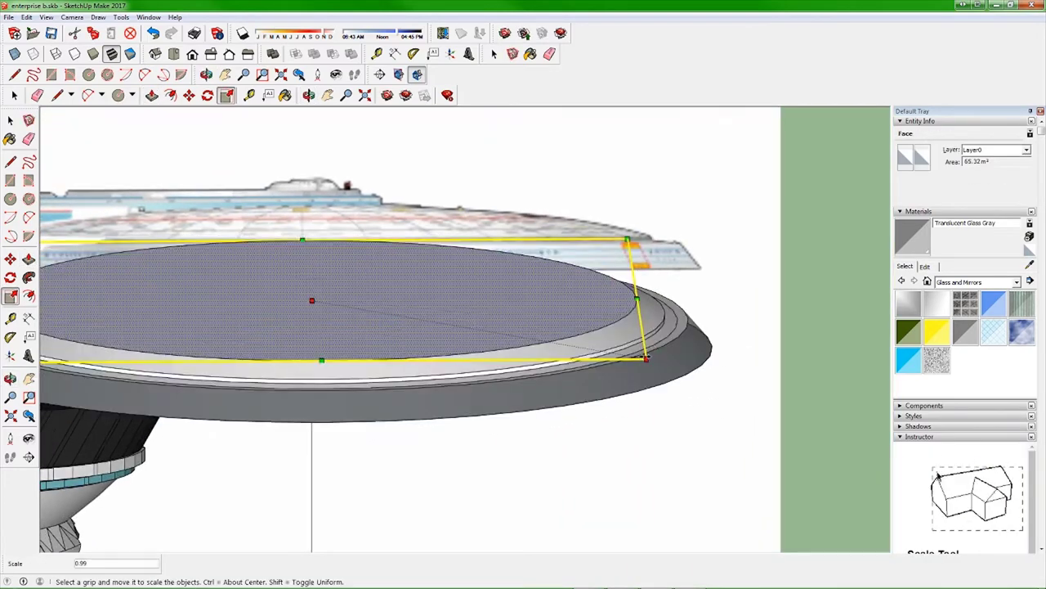
left_click(622, 326)
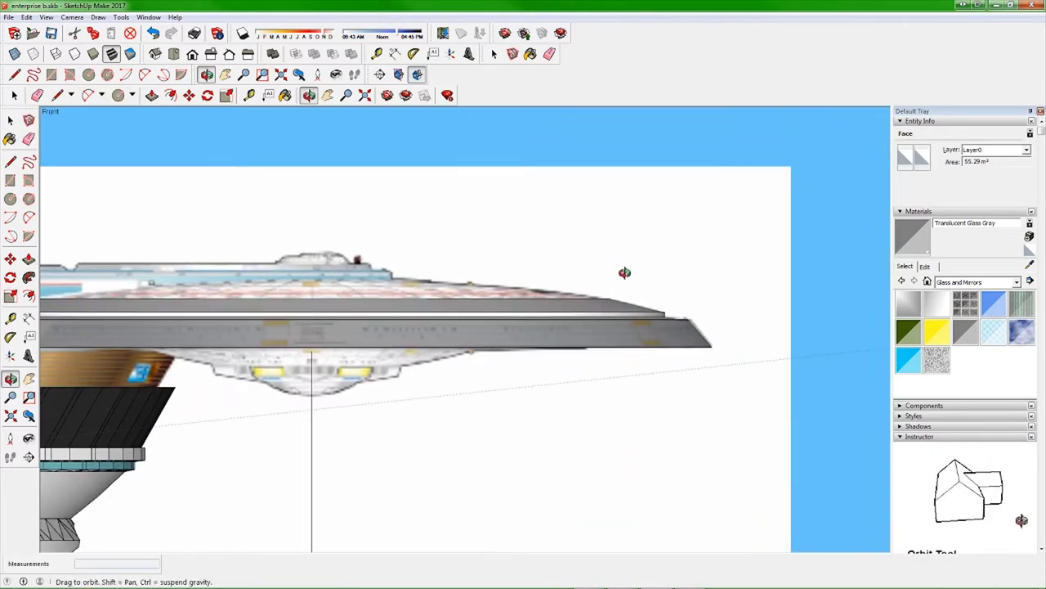
key("p")
- Try scaling the saucer's top circle in front view, then undo the oversize
key("F3")
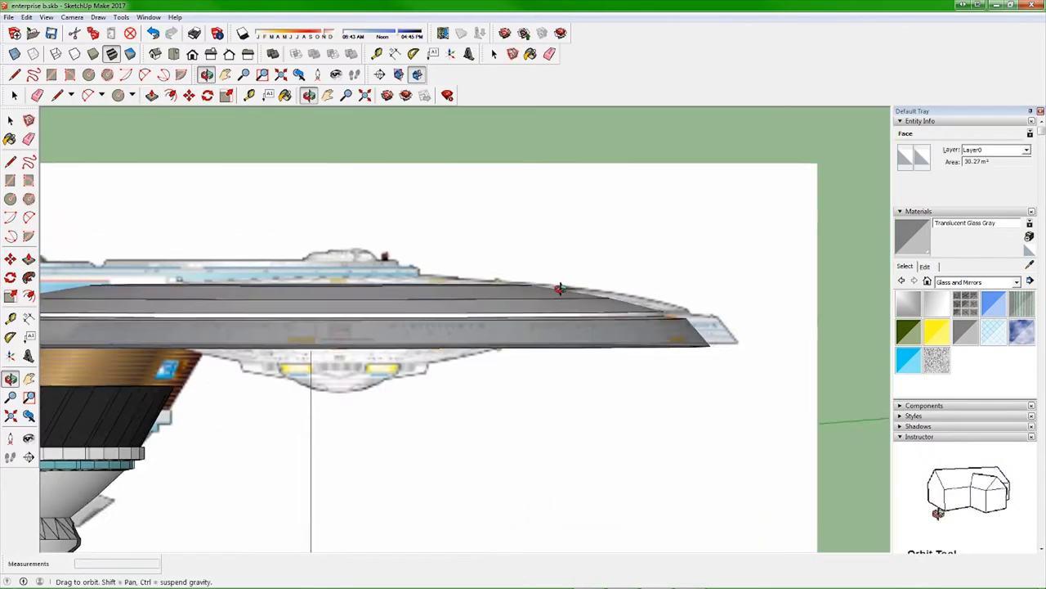
left_click(511, 286)
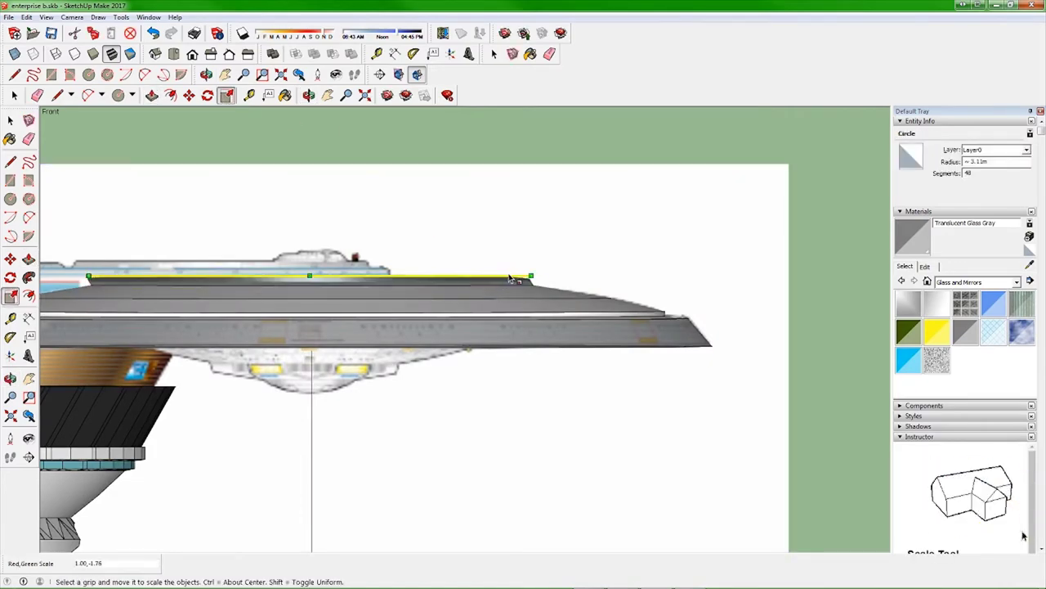
middle_click_drag(405, 277, 484, 253)
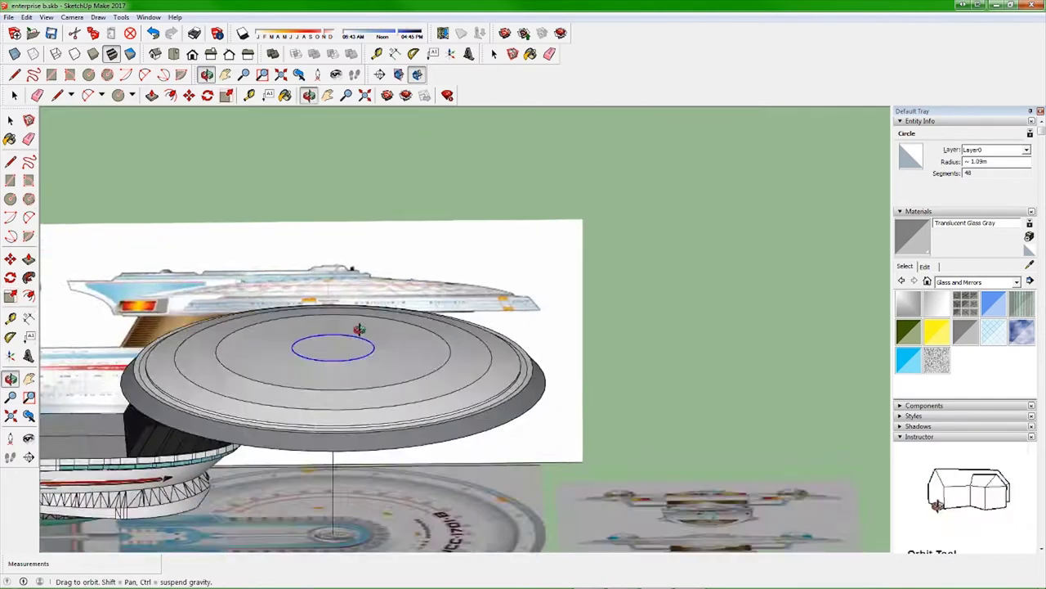
key("ctrl+z")
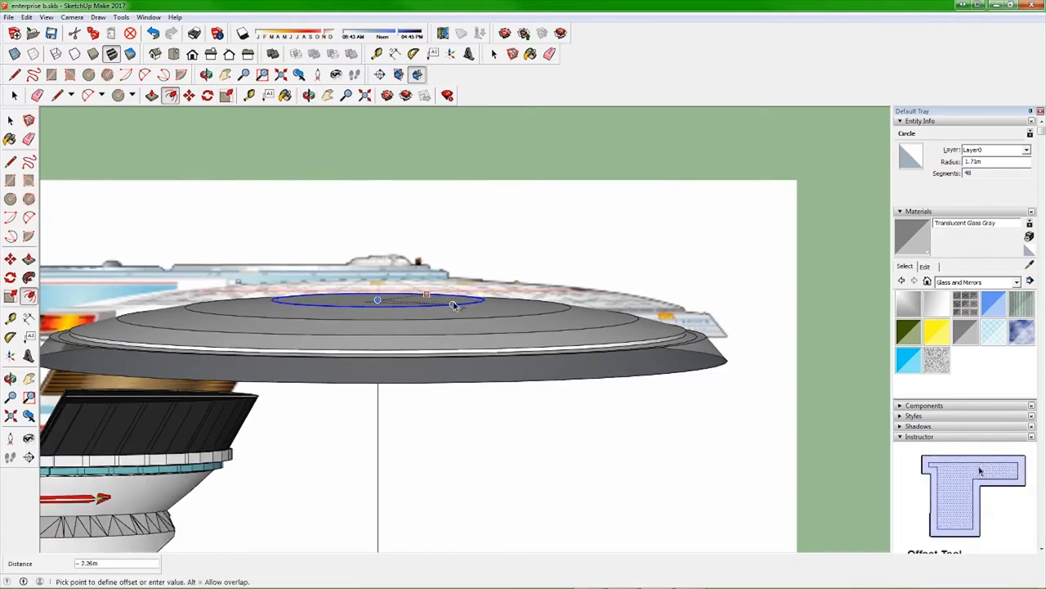
- Offset the inner circular face on the saucer top, giving the 1.71 m centre circle
scroll(454, 305, "up", 3)
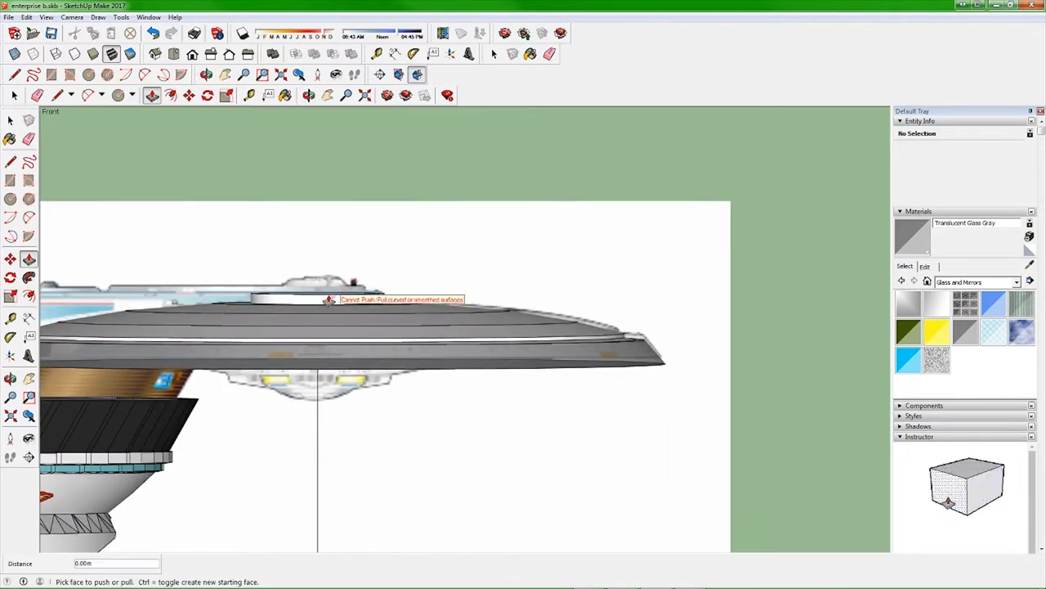
mouse_move(329, 299)
middle_mouse_down()
mouse_move(343, 281)
mouse_move(347, 305)
middle_mouse_up()
key("f")
left_click(347, 306)
mouse_move(430, 327)
left_mouse_down()
mouse_move(432, 289)
mouse_move(491, 304)
mouse_move(584, 467)
mouse_move(669, 415)
mouse_move(630, 350)
left_mouse_up()
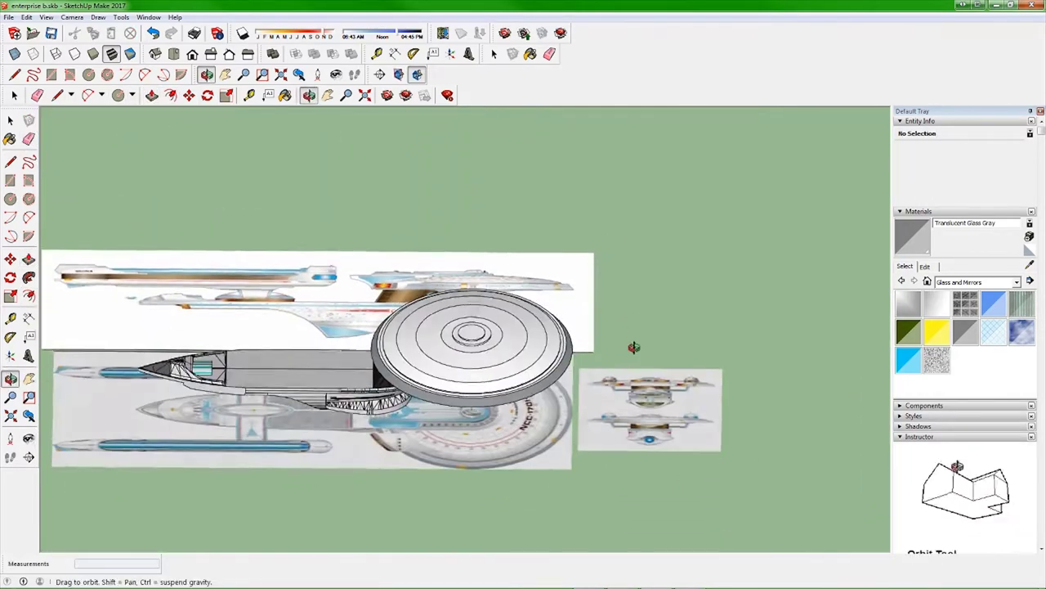
- Dismiss the security and startup notification pop-ups over the viewport
key("l")
scroll(630, 351, "up", 3)
left_click(474, 447)
left_click(1027, 454)
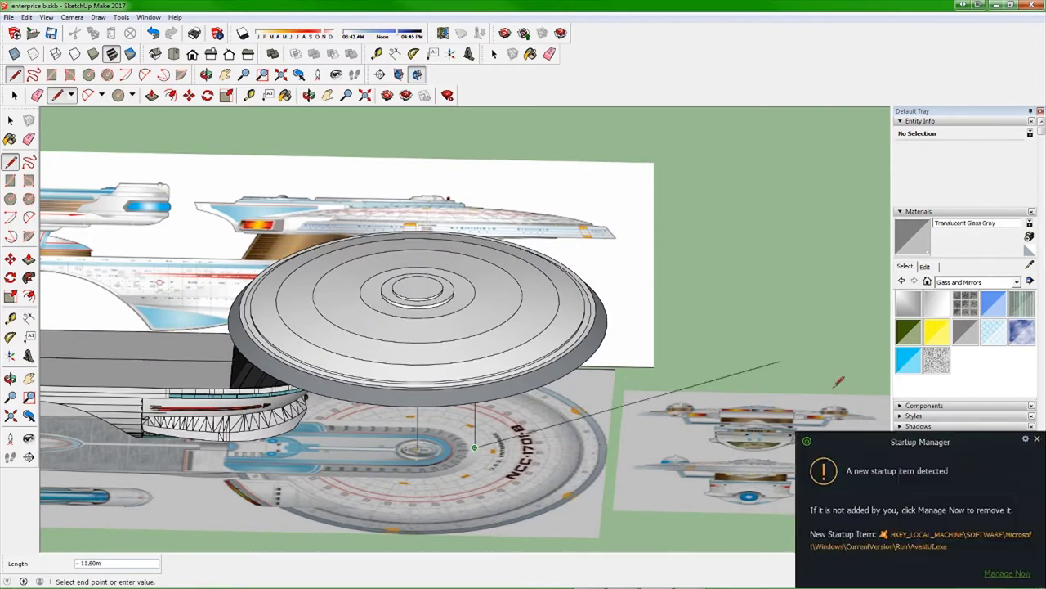
left_click(1036, 440)
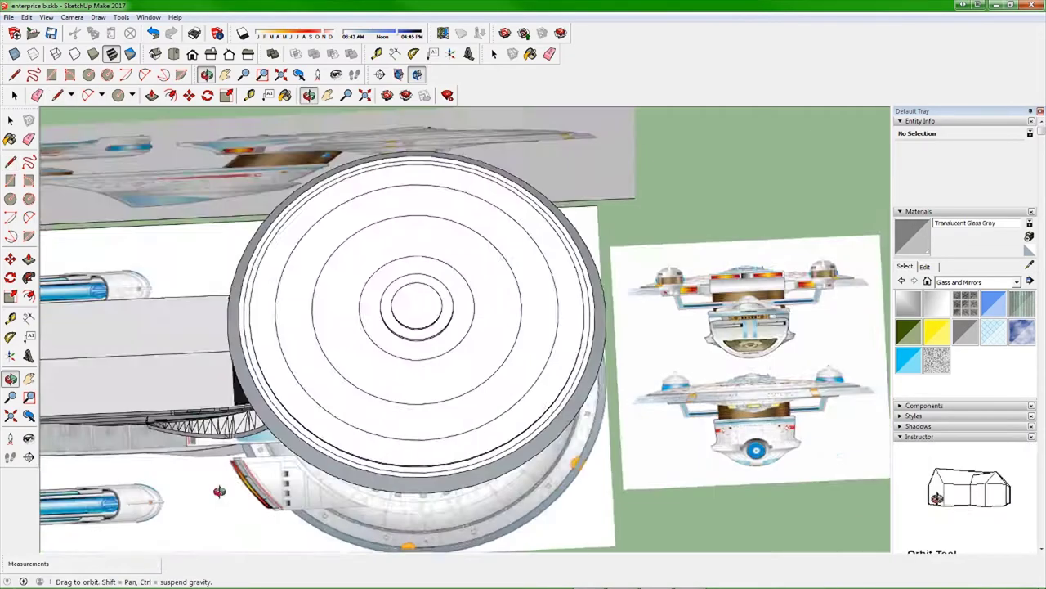
- Switch to the front view and orbit to look at the saucer's underside
middle_click_drag(523, 394, 762, 379)
key("F3")
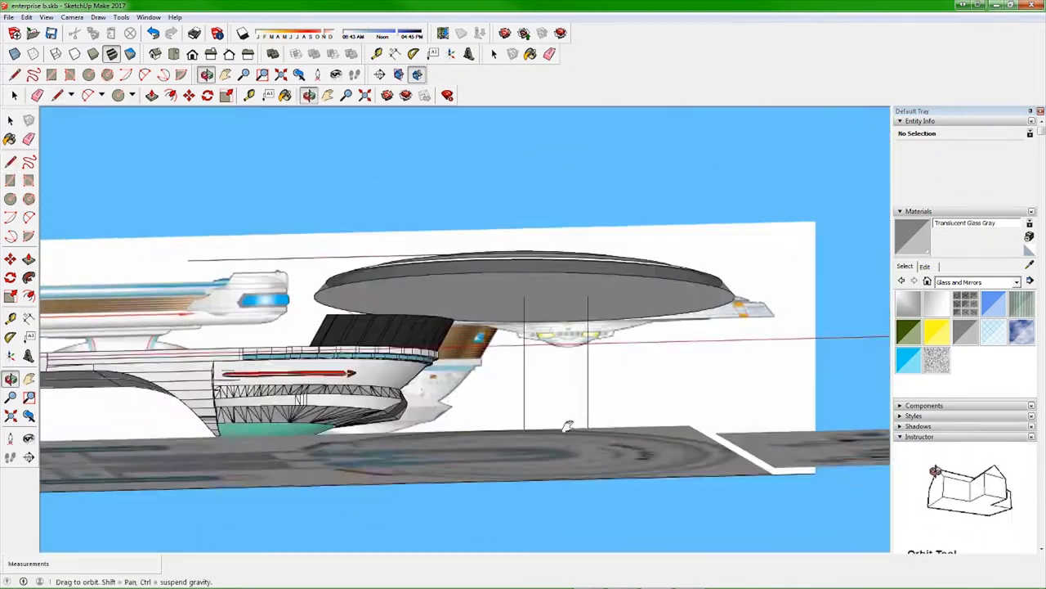
key("e")
middle_click_drag(570, 404, 539, 421)
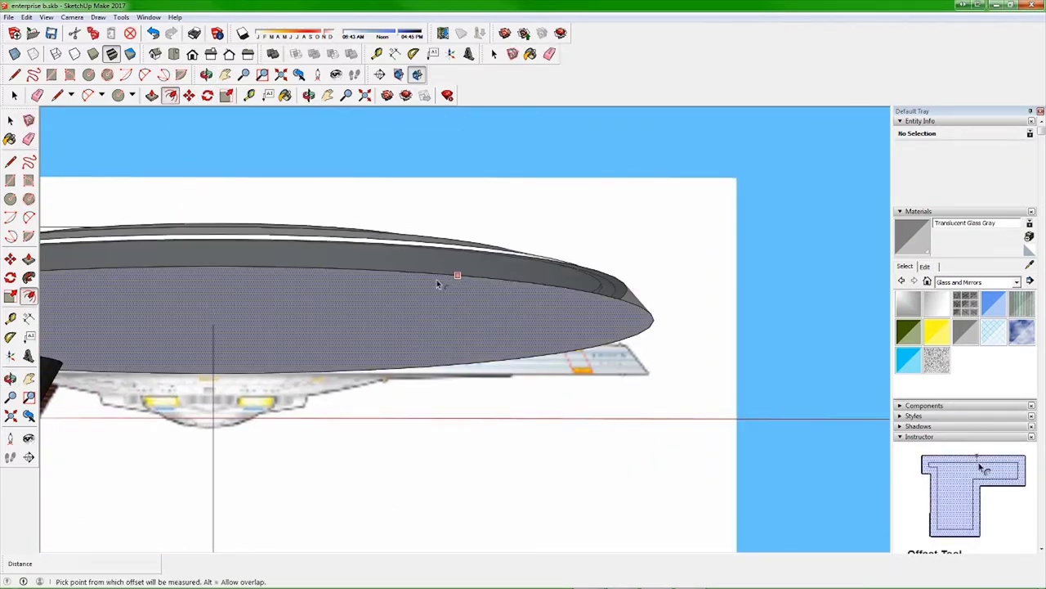
mouse_move(194, 104)
middle_mouse_down()
mouse_move(420, 327)
mouse_move(509, 367)
mouse_move(490, 296)
middle_mouse_up()
- Offset and scale an inner ring on the saucer's bottom face, ready to push down
key("p")
key("space")
left_click(226, 96)
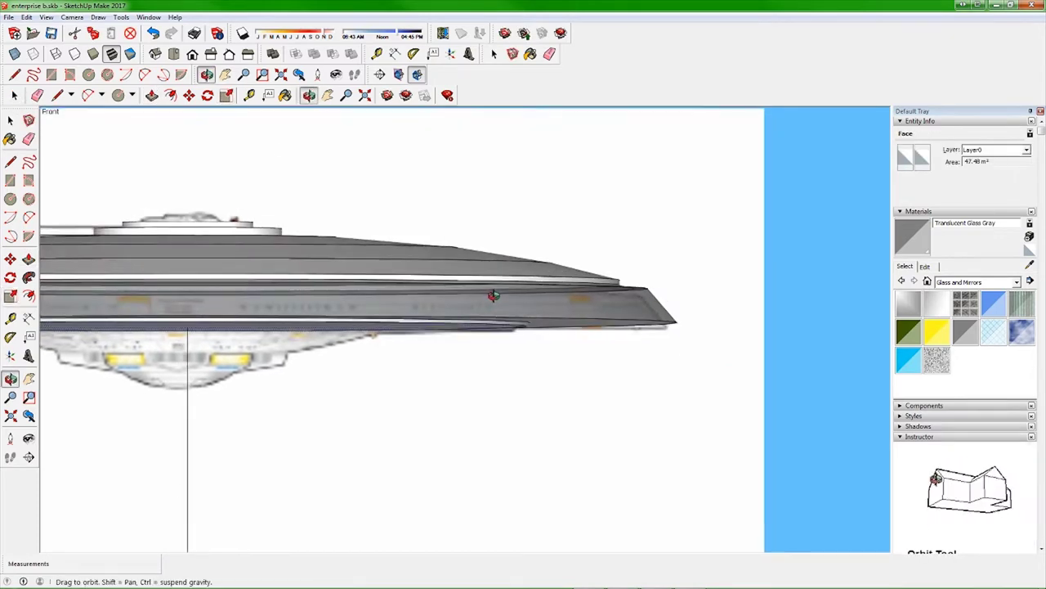
left_click(309, 95)
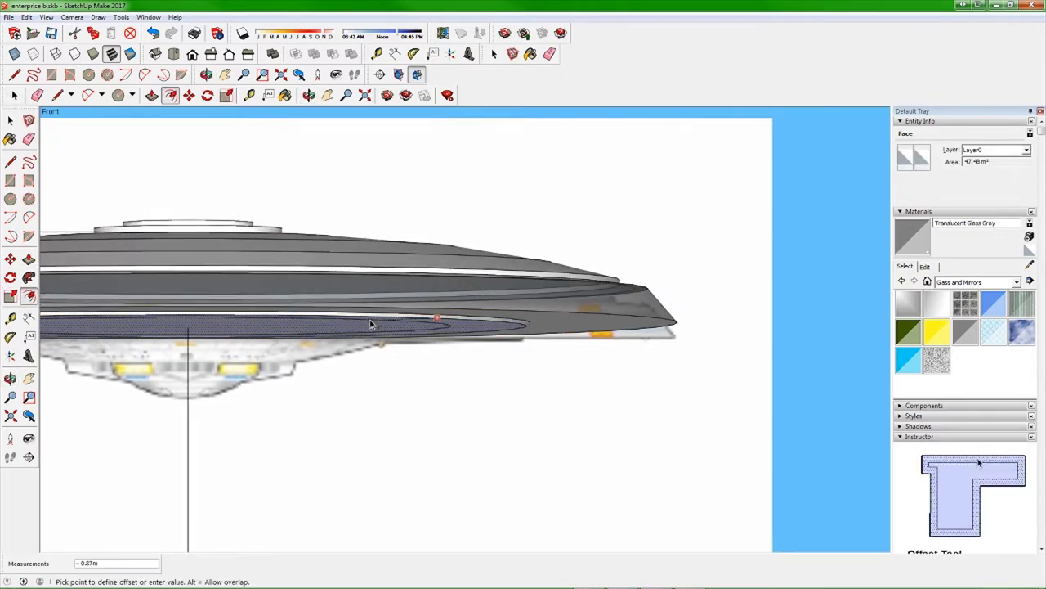
left_click(229, 331)
mouse_move(375, 334)
middle_mouse_down()
mouse_move(474, 246)
mouse_move(510, 234)
mouse_move(569, 311)
middle_mouse_up()
key("f")
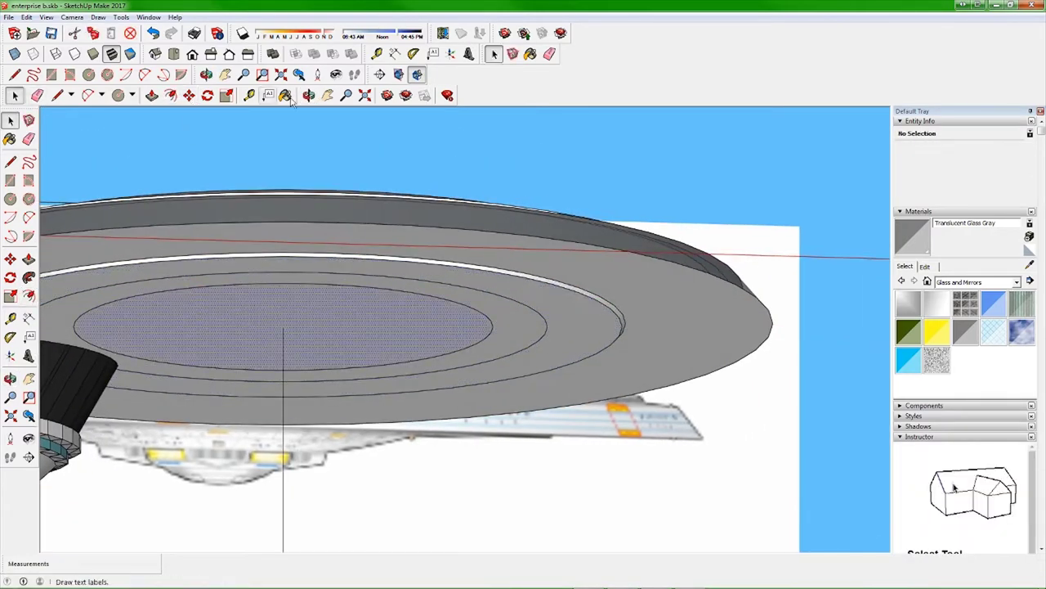
mouse_move(292, 99)
middle_mouse_down()
mouse_move(434, 346)
mouse_move(327, 385)
middle_mouse_up()
key("p")
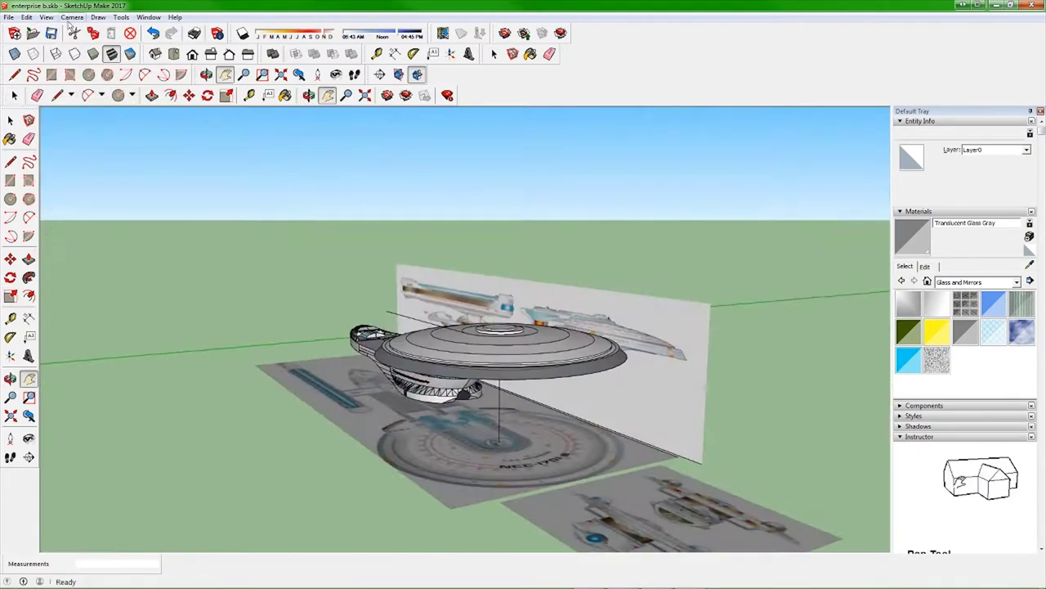
- Switch to Two-Point Perspective, select the whole saucer and paint it Color M02
left_click(72, 17)
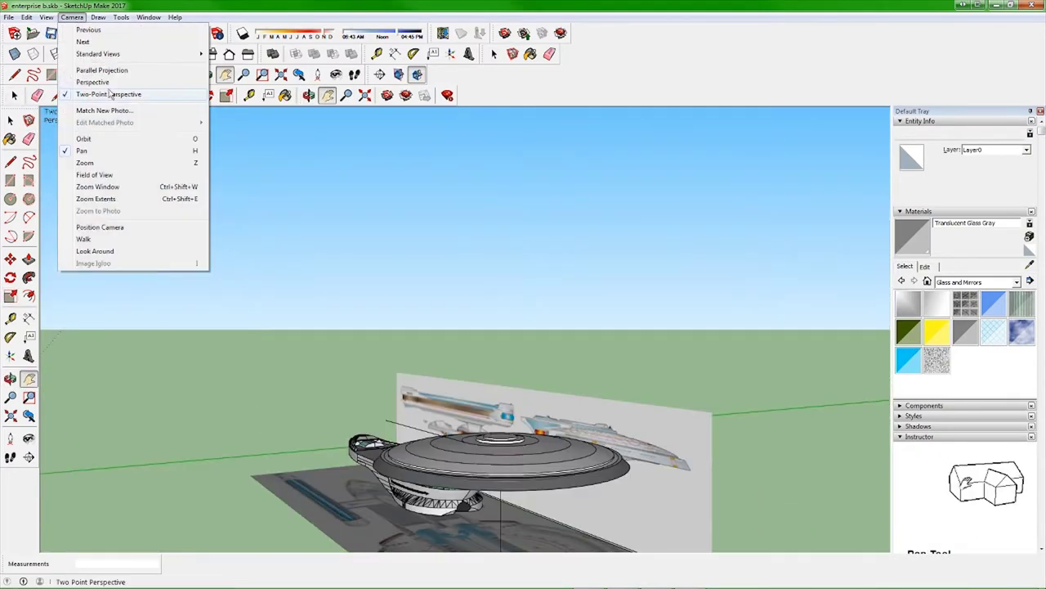
left_click(108, 94)
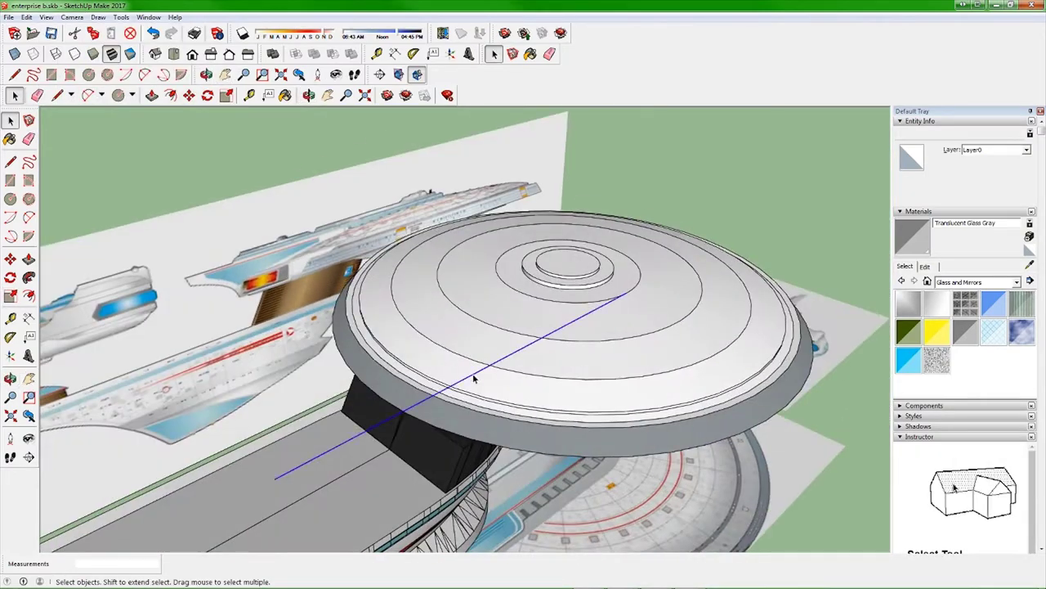
triple_click(474, 373)
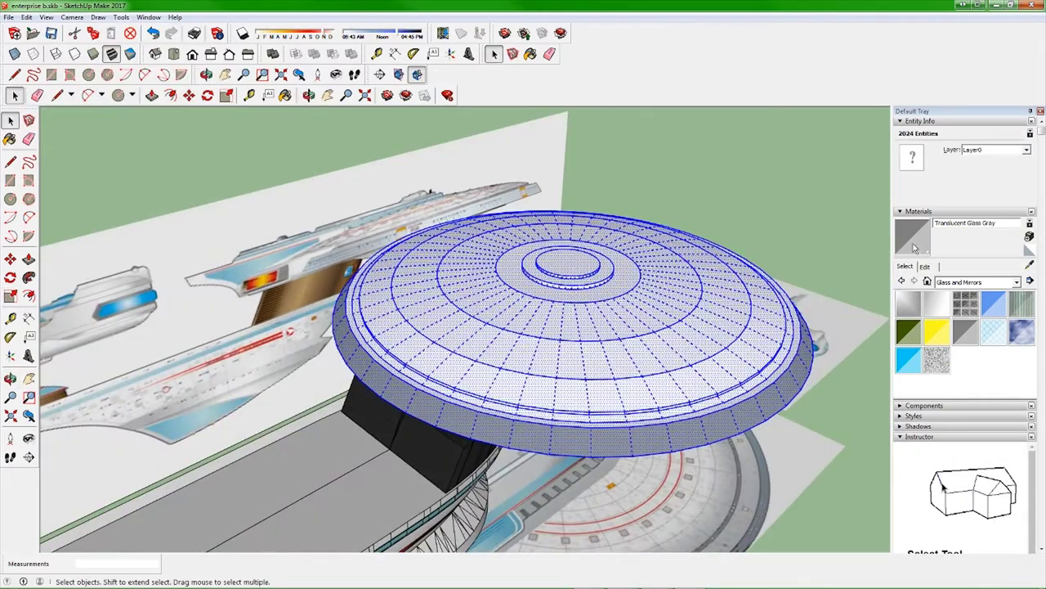
left_click(914, 248)
left_click(1017, 436)
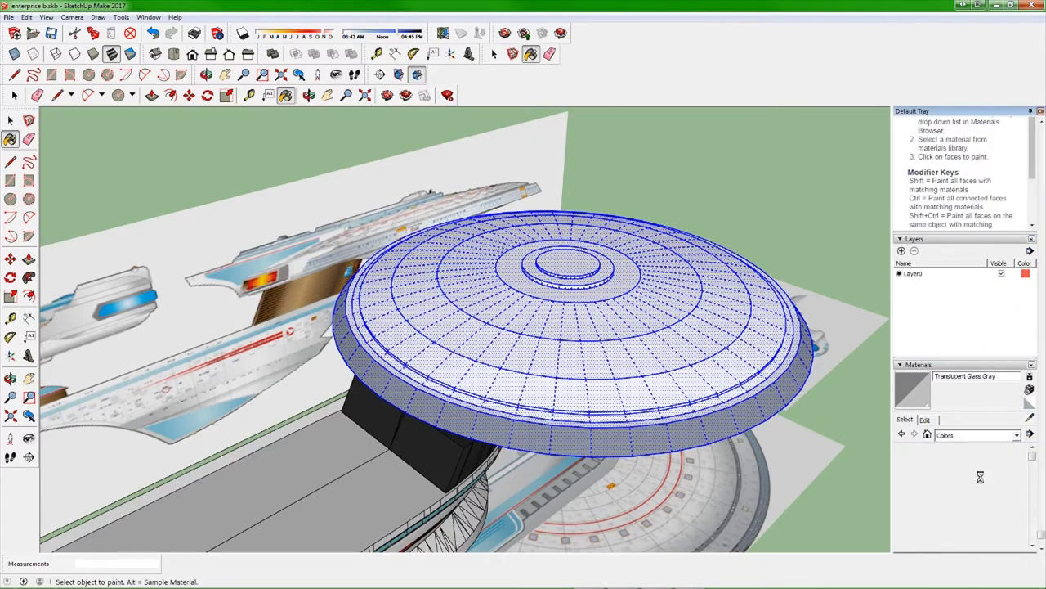
middle_click_drag(684, 367, 539, 268)
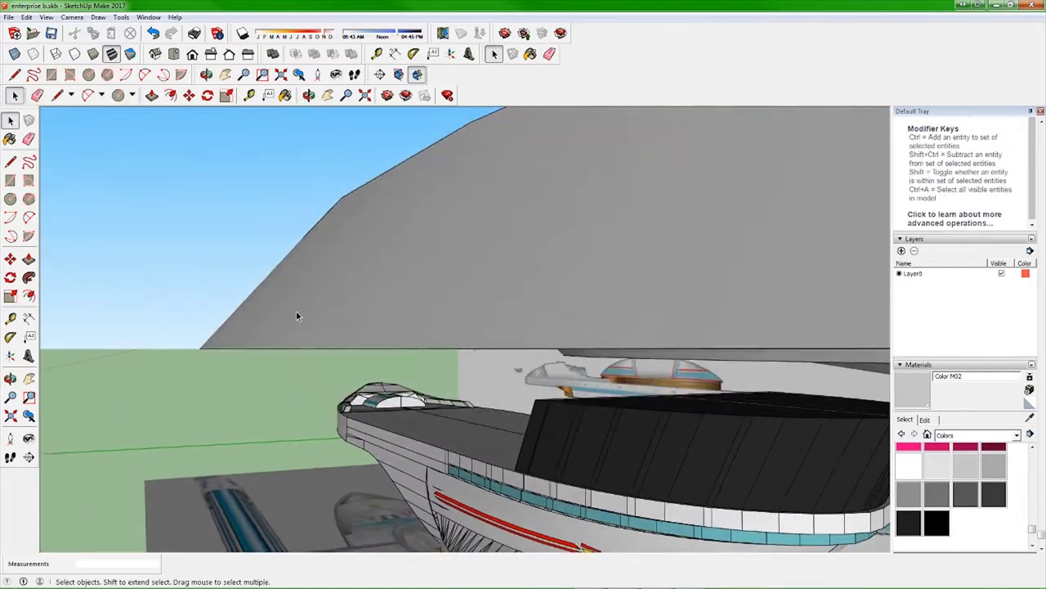
middle_click_drag(296, 313, 564, 232)
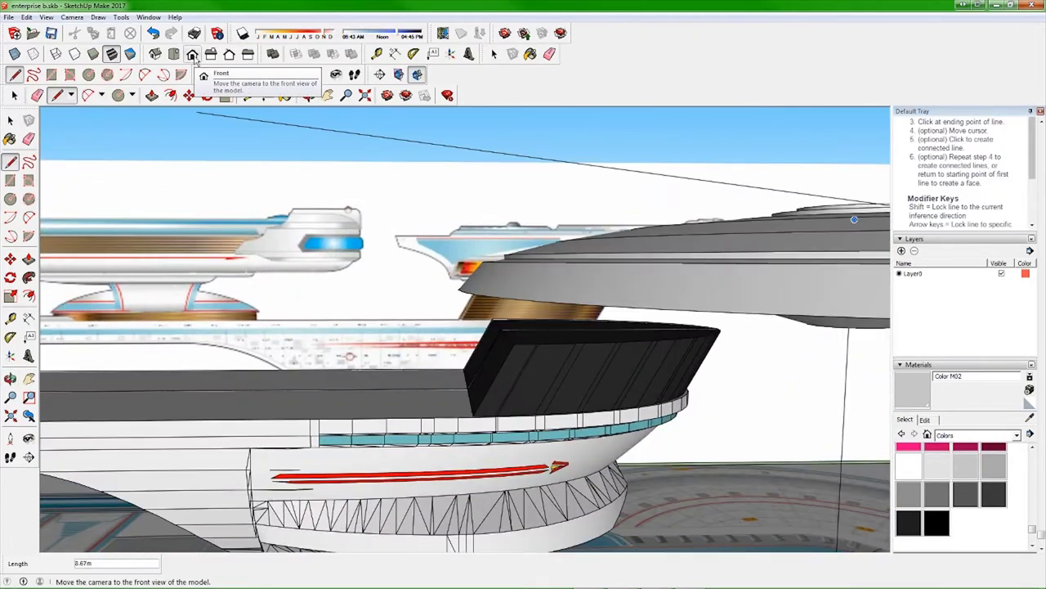
- Restore the previous camera view and close the connector's curved profile with an arc
left_click(72, 17)
left_click(67, 31)
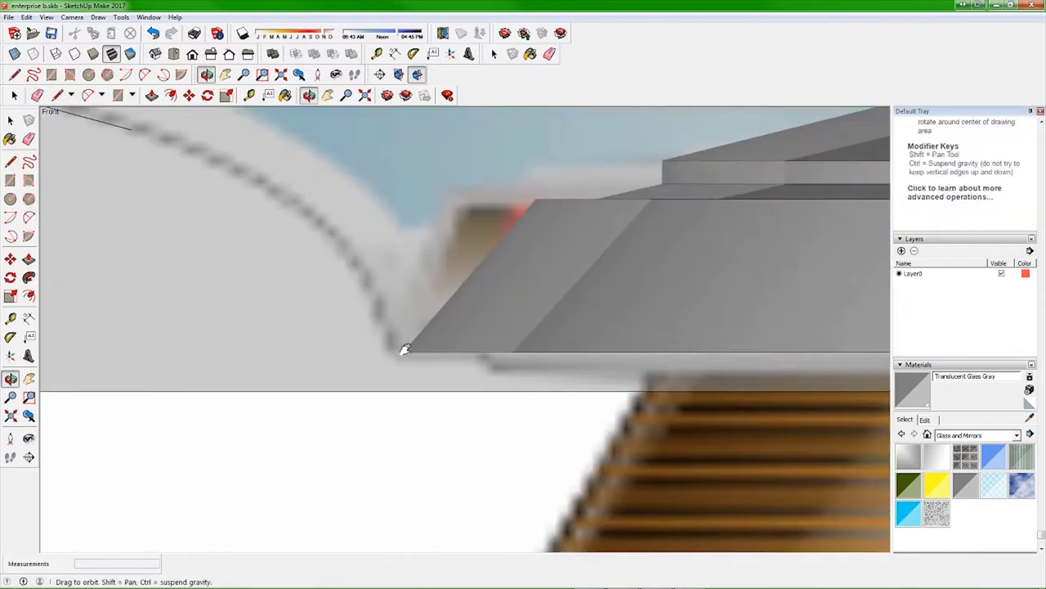
key("a")
left_click(476, 379)
scroll(188, 314, "down", 3)
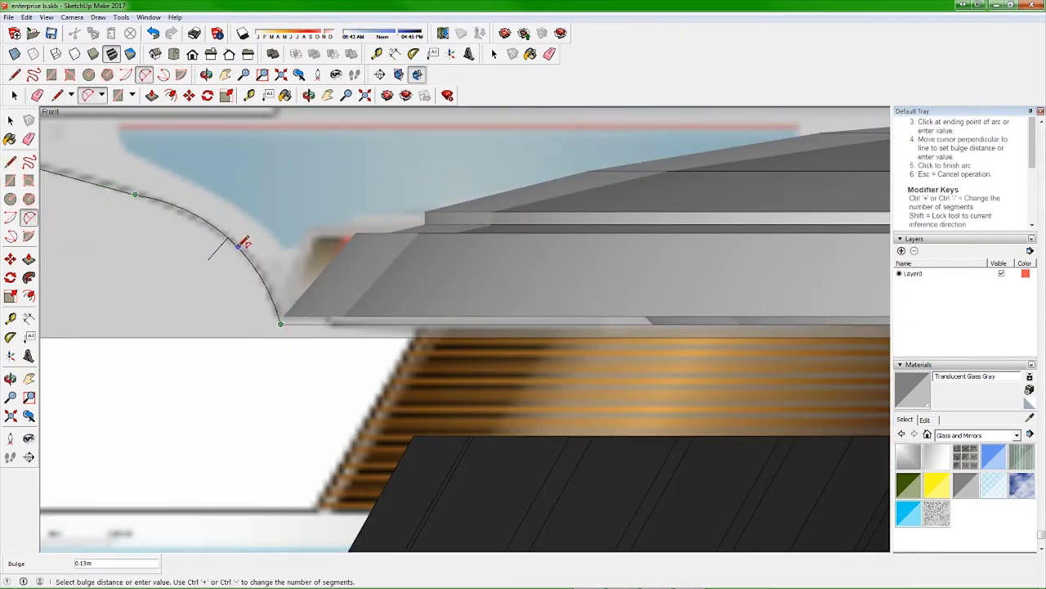
left_click(242, 244)
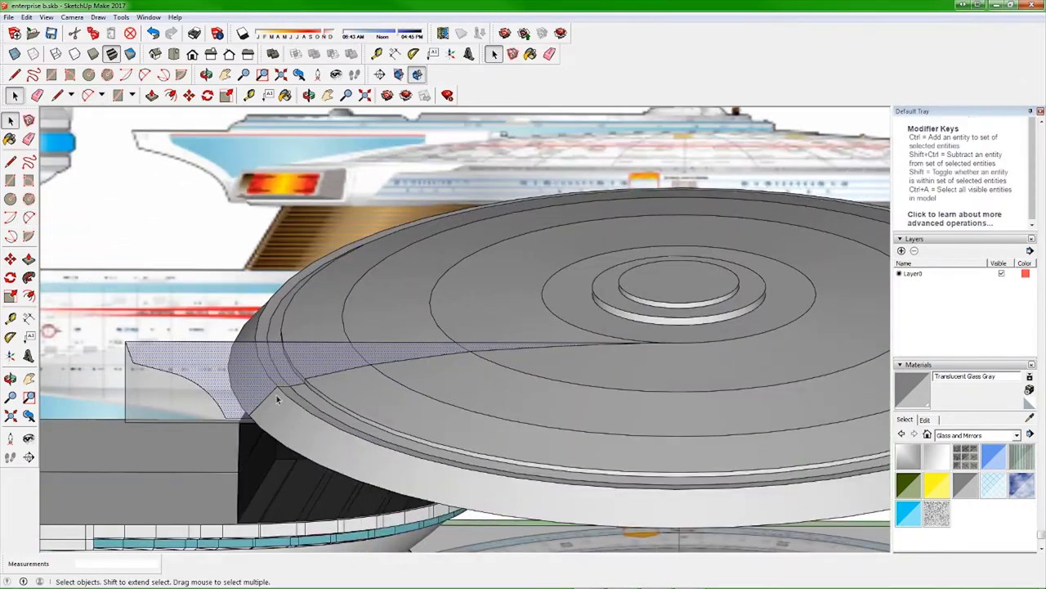
- Move the connector profile along the blue axis to sit above the saucer
scroll(277, 399, "down", 3)
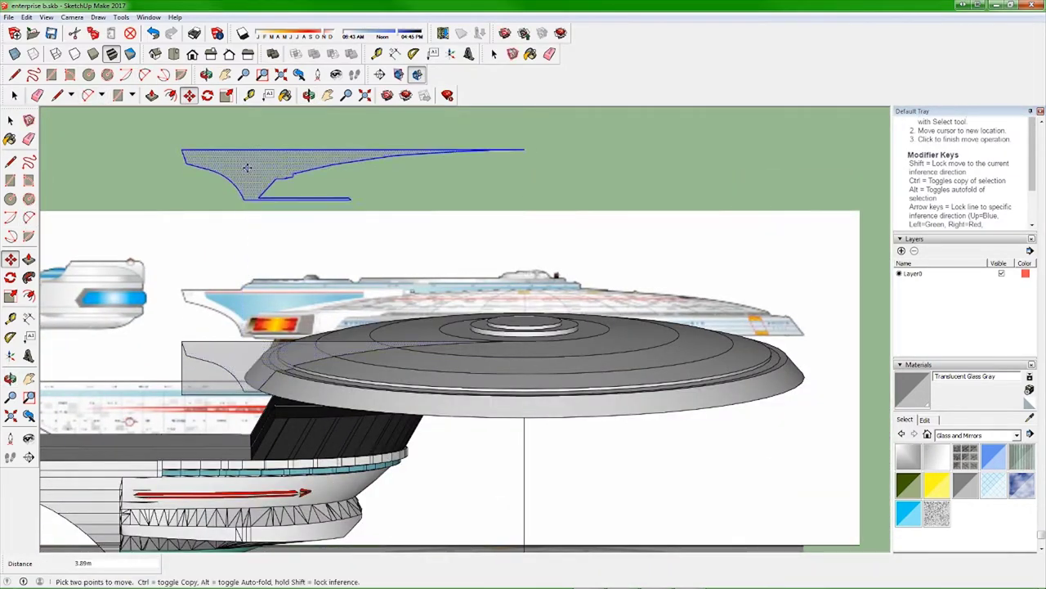
middle_click_drag(246, 168, 399, 328)
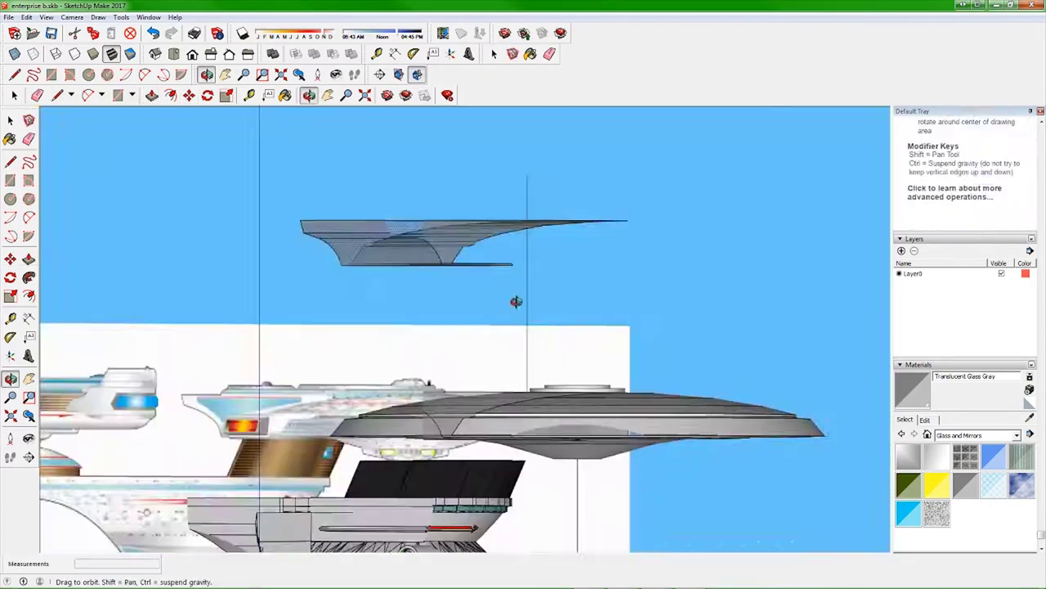
key("b")
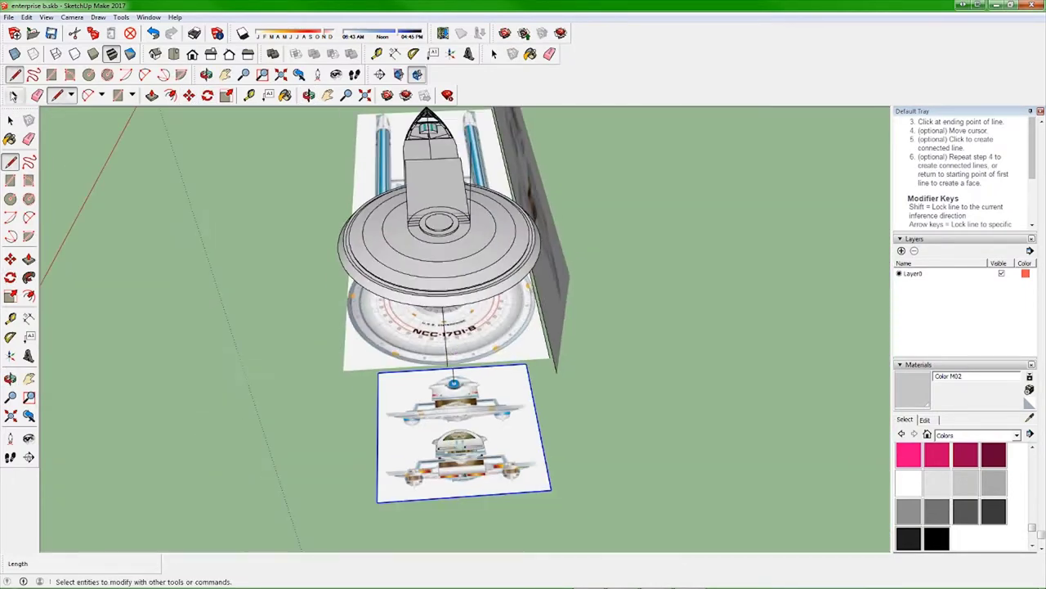
- Move the small front-view blueprint and enlarge it from its corner
left_click(189, 96)
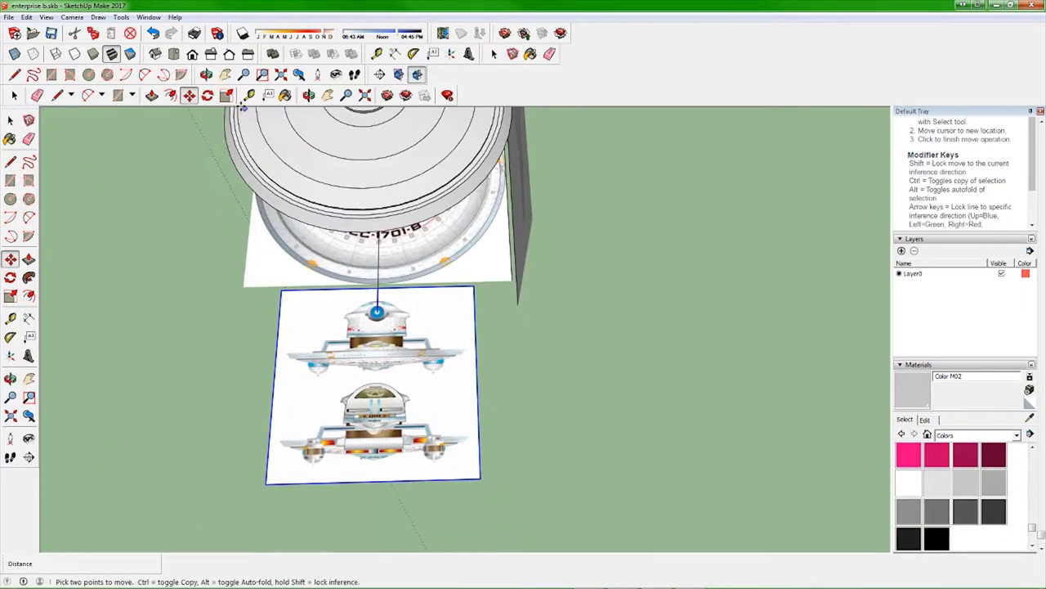
left_click_drag(480, 480, 542, 434)
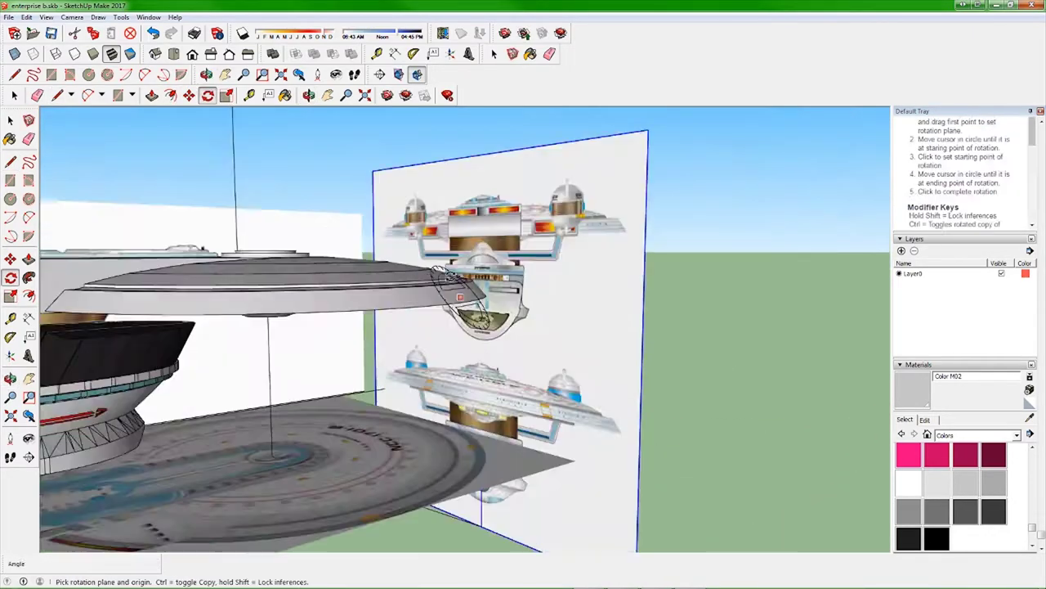
mouse_move(463, 192)
middle_mouse_down()
mouse_move(519, 244)
mouse_move(35, 202)
middle_mouse_up()
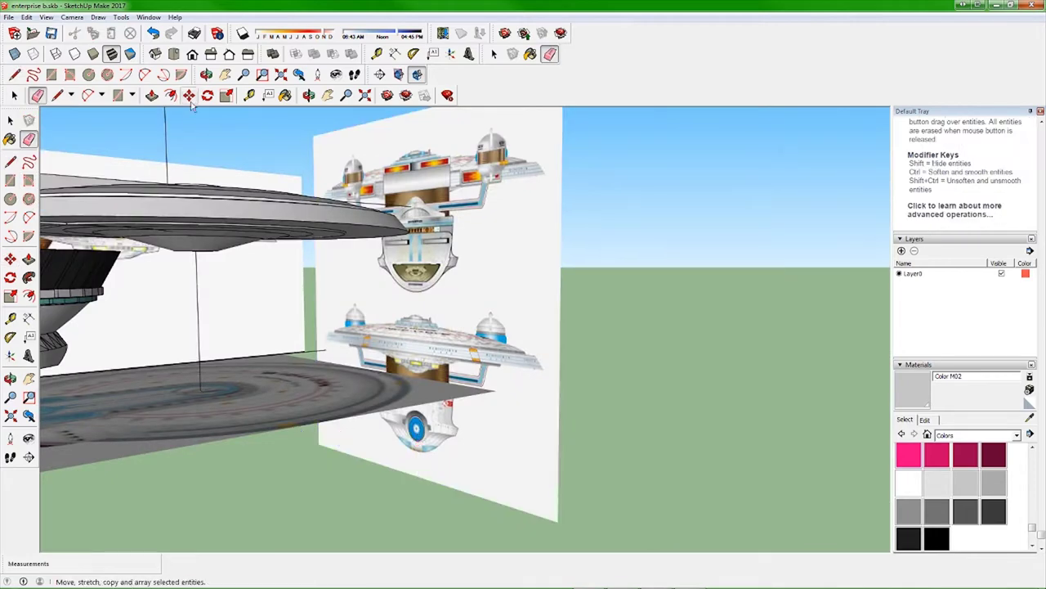
middle_click_drag(439, 235, 528, 507)
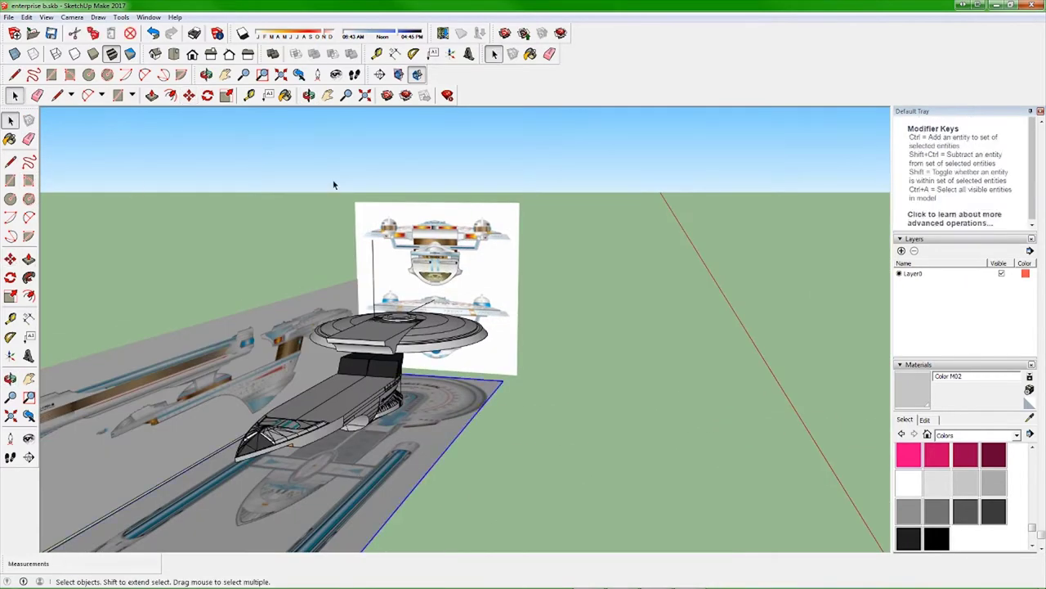
- Copy the top-view blueprint about 5.89 m down beneath the ship
key("m")
middle_click_drag(334, 185, 323, 384)
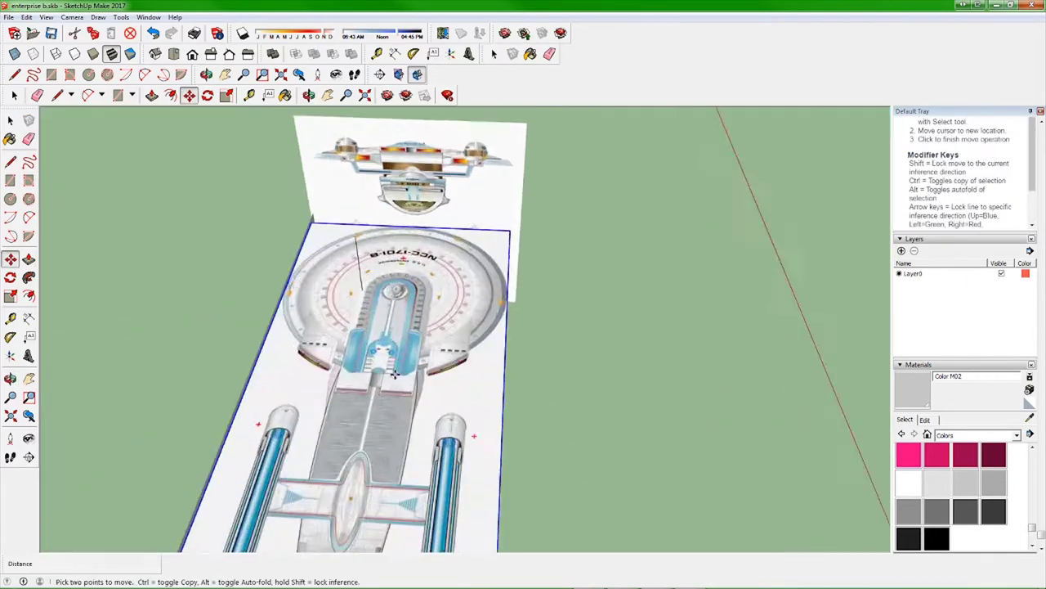
scroll(324, 394, "up", 3)
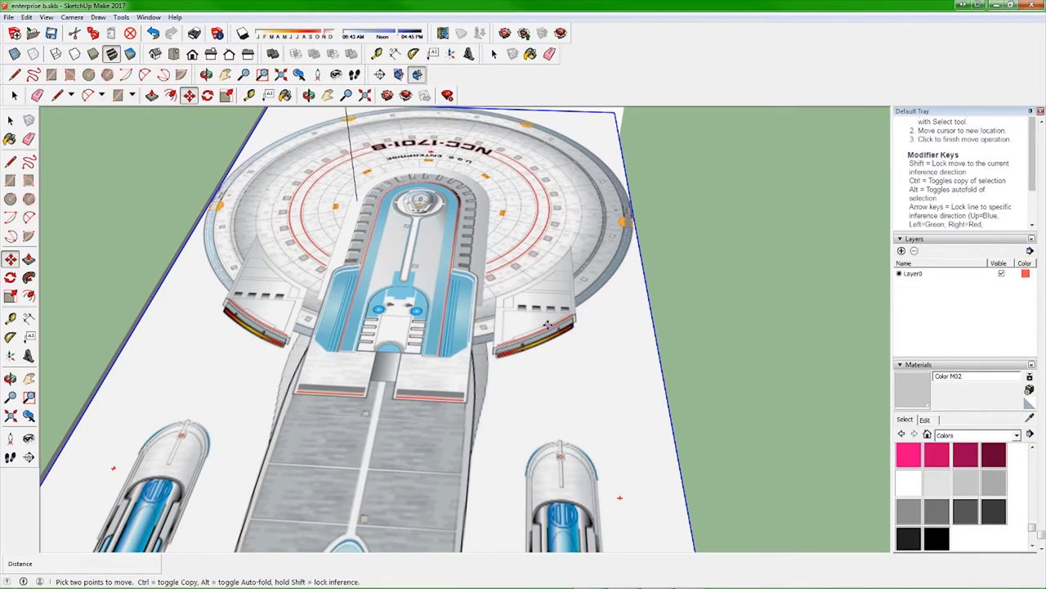
mouse_move(547, 325)
middle_mouse_down()
mouse_move(833, 281)
mouse_move(418, 291)
mouse_move(528, 177)
middle_mouse_up()
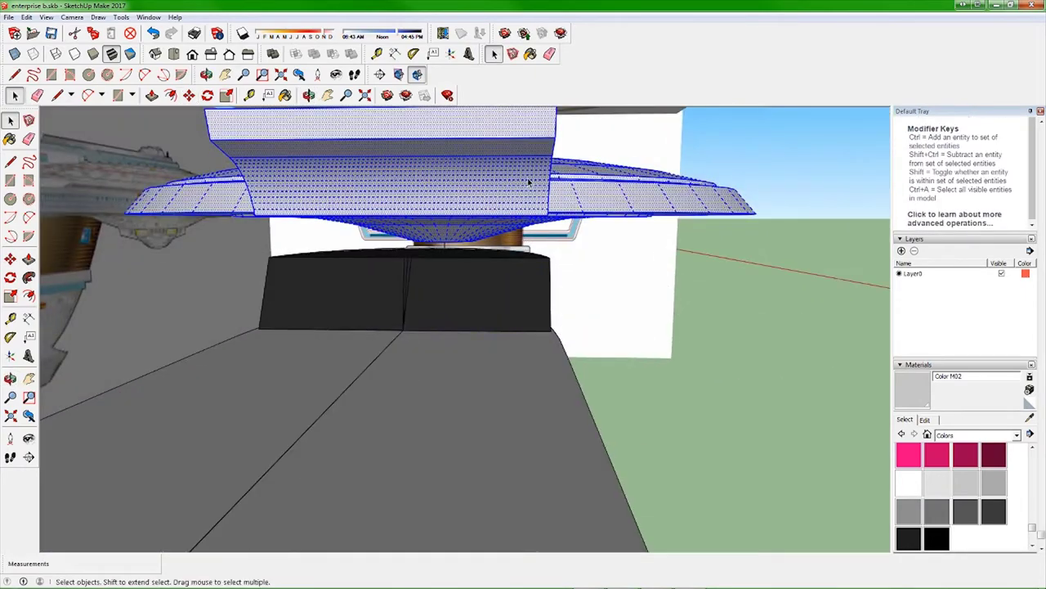
left_click(528, 178)
mouse_move(489, 257)
middle_mouse_down()
mouse_move(339, 245)
mouse_move(827, 352)
mouse_move(333, 376)
middle_mouse_up()
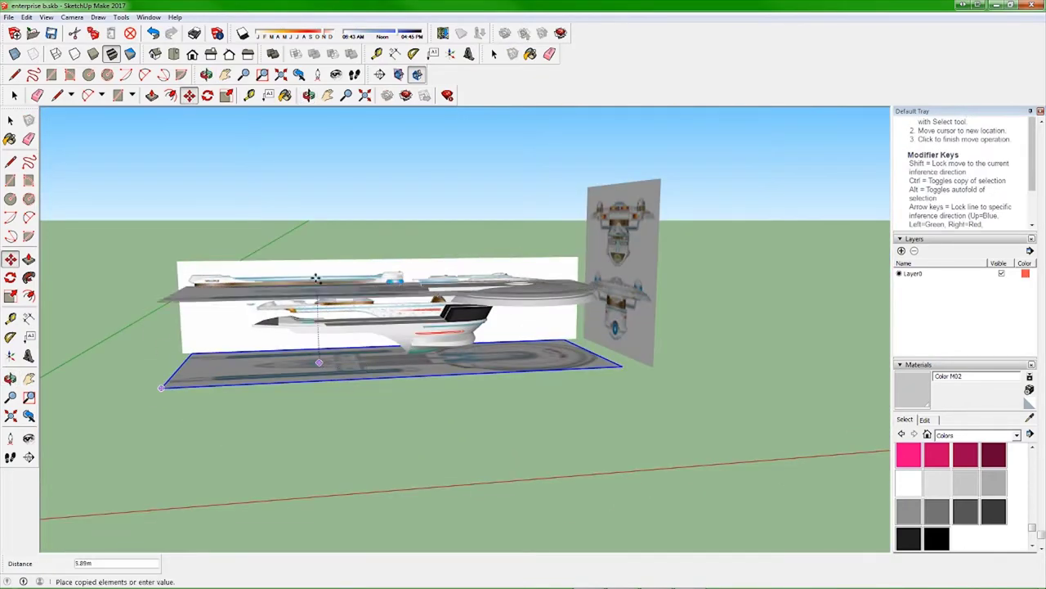
mouse_move(317, 279)
middle_mouse_down()
mouse_move(629, 154)
mouse_move(545, 175)
middle_mouse_up()
- Sketch lines and arcs for the rounded notch on the connector slab
key("space")
left_click(46, 16)
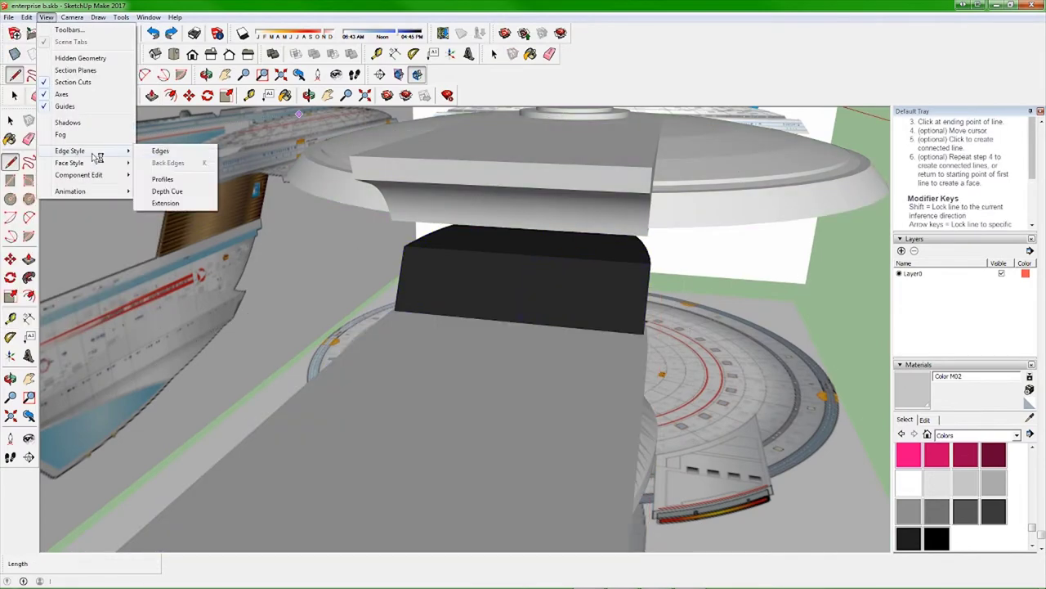
key("Escape")
key("Escape")
middle_click_drag(392, 327, 469, 457)
left_click(469, 457)
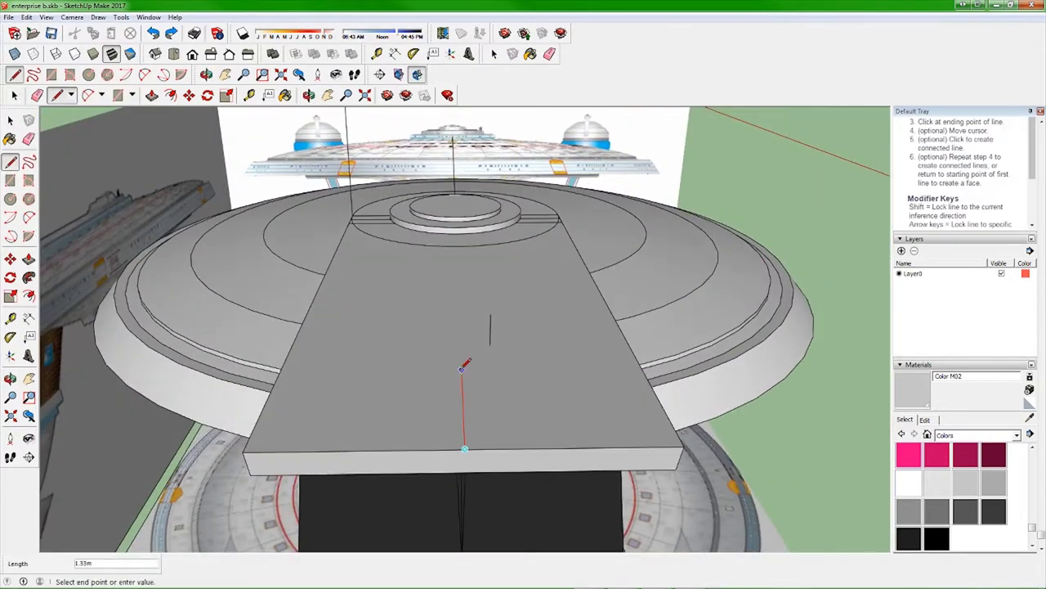
scroll(468, 424, "up", 2)
key("Escape")
scroll(431, 266, "up", 3)
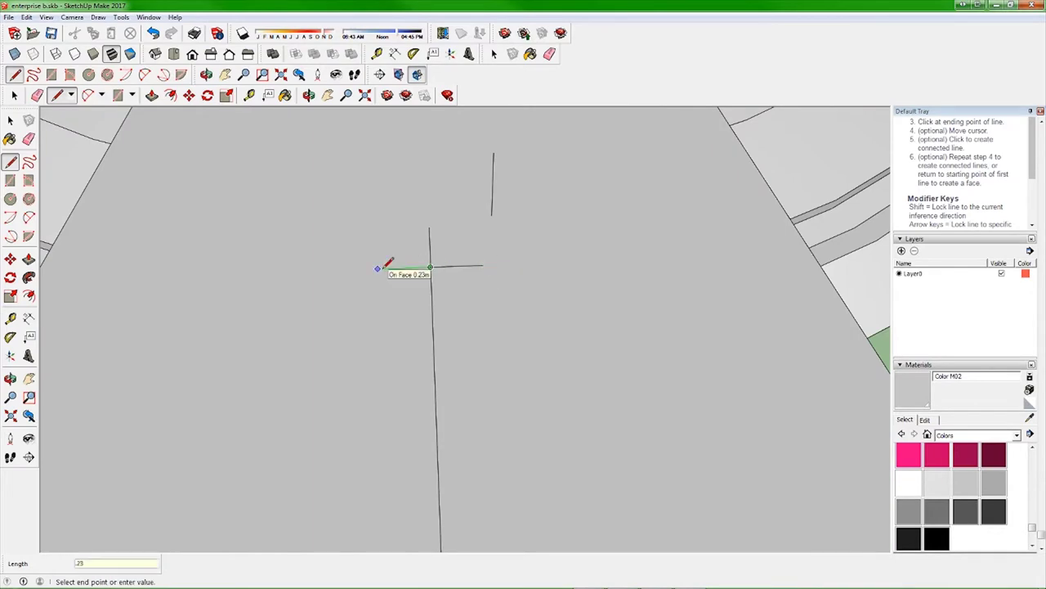
scroll(382, 264, "down", 3)
key("a")
scroll(343, 355, "up", 3)
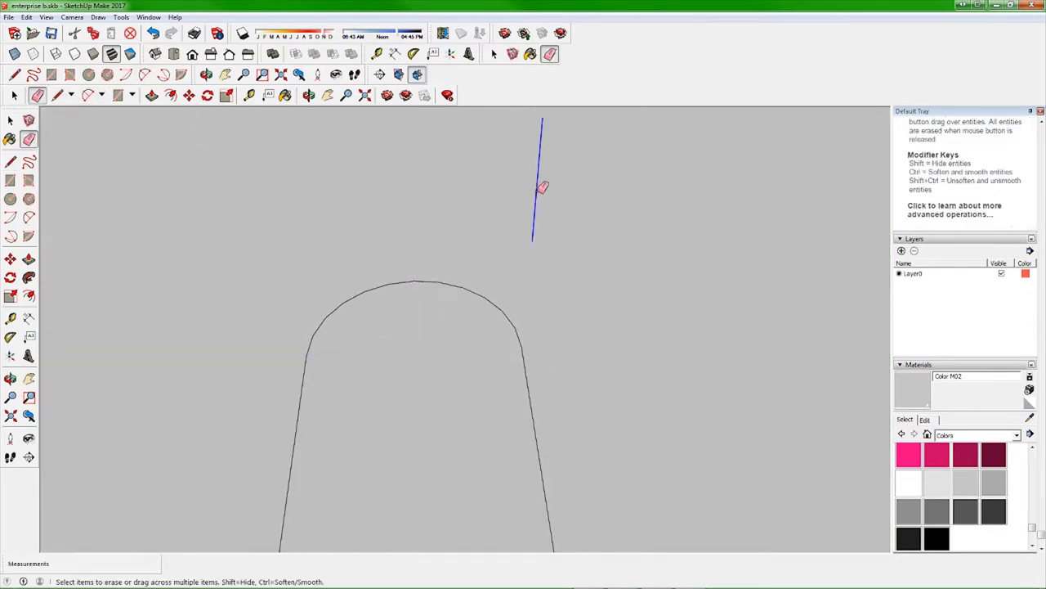
scroll(541, 188, "down", 5)
- Erase stray lines, select the slab geometry and Intersect Faces With Model
middle_click_drag(409, 227, 460, 343)
key("space")
right_click(280, 297)
left_click(311, 304)
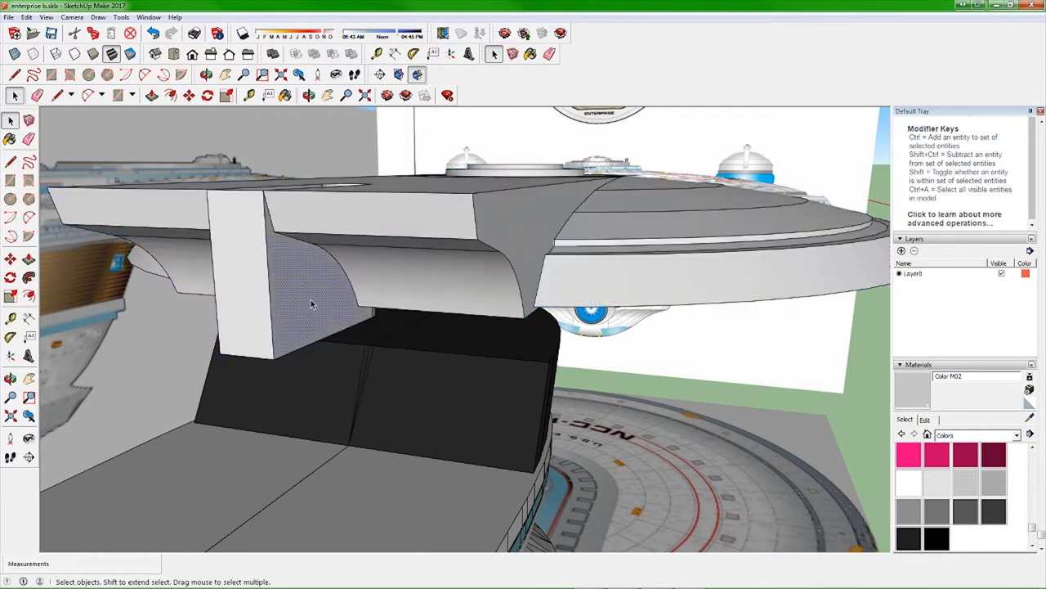
mouse_move(298, 329)
middle_mouse_down()
mouse_move(393, 204)
mouse_move(409, 260)
middle_mouse_up()
triple_click(393, 203)
right_click(385, 205)
left_click(455, 334)
right_click(409, 260)
left_click(487, 330)
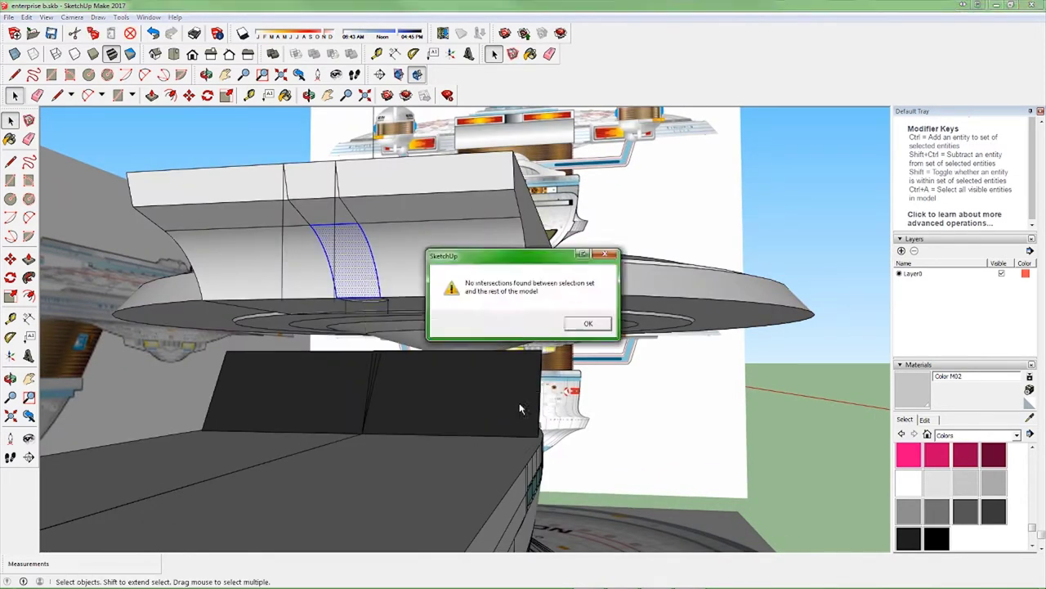
key("Return")
- Orbit around the ship to inspect the notched slab under the saucer
scroll(359, 263, "up", 3)
middle_click_drag(305, 276, 398, 244)
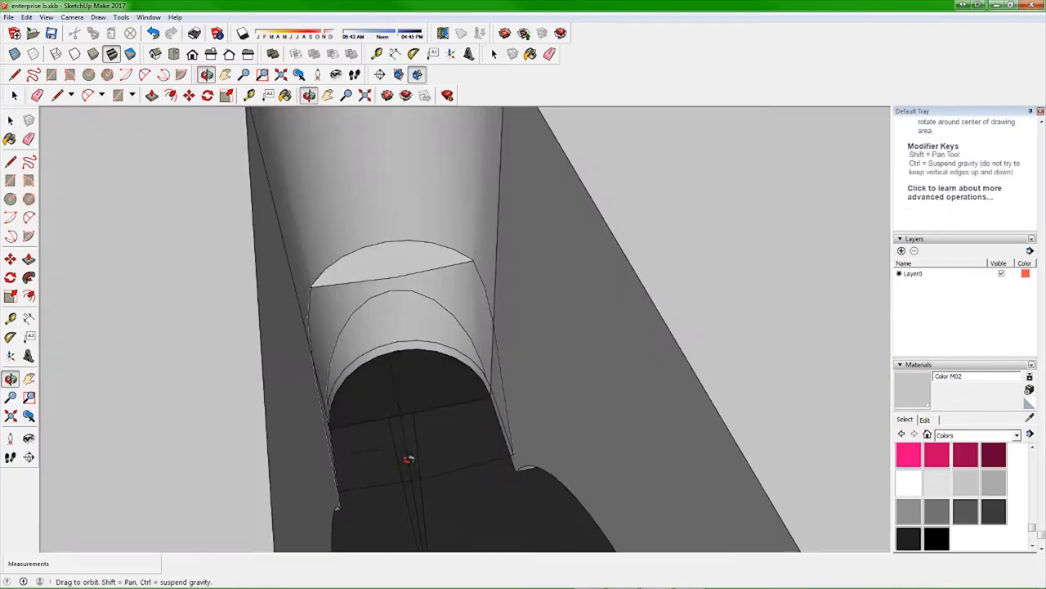
scroll(399, 244, "down", 5)
scroll(392, 327, "down", 3)
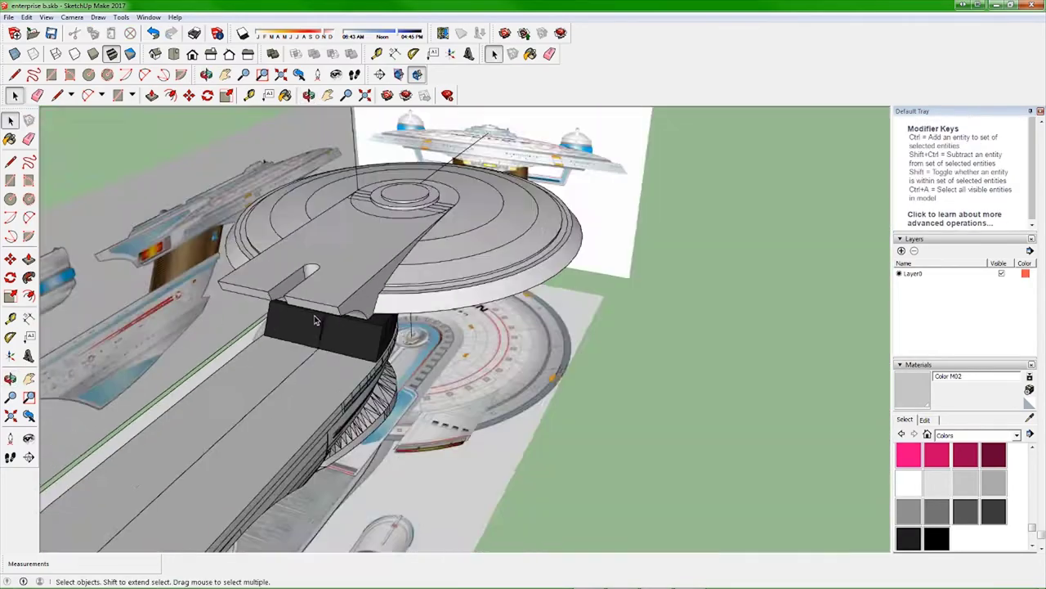
middle_click_drag(392, 376, 385, 469)
scroll(386, 470, "up", 5)
scroll(565, 283, "up", 3)
middle_click_drag(565, 283, 491, 245)
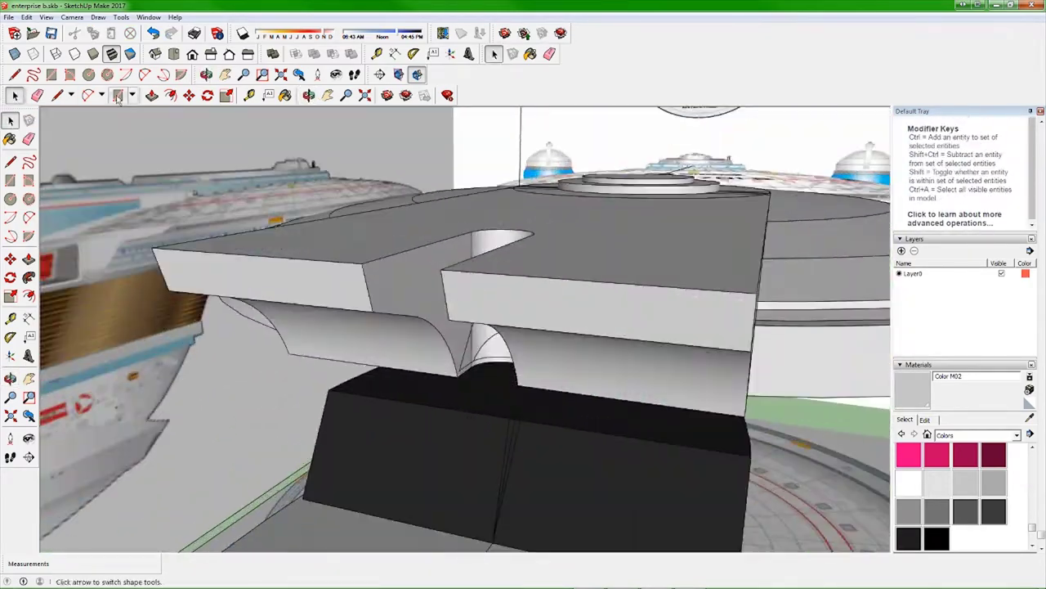
left_click(227, 96)
- Offset the slab's top face outline and recess the inset panel about 0.06 m
key("f")
middle_click_drag(409, 245, 489, 256)
left_click(489, 255)
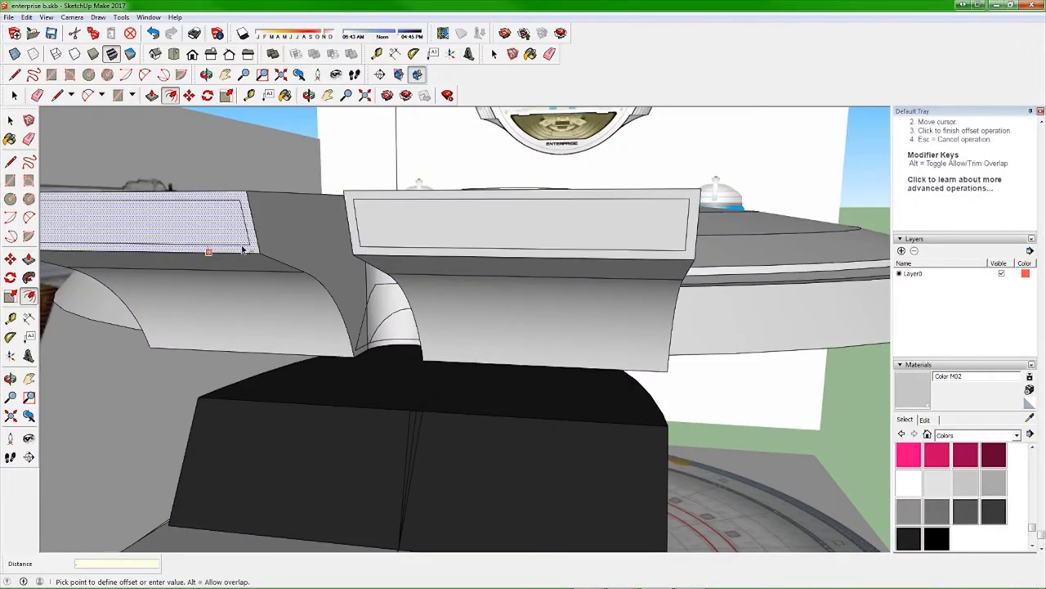
key("p")
mouse_move(243, 249)
middle_mouse_down()
mouse_move(401, 397)
mouse_move(561, 338)
middle_mouse_up()
left_click(401, 397)
left_click(402, 385)
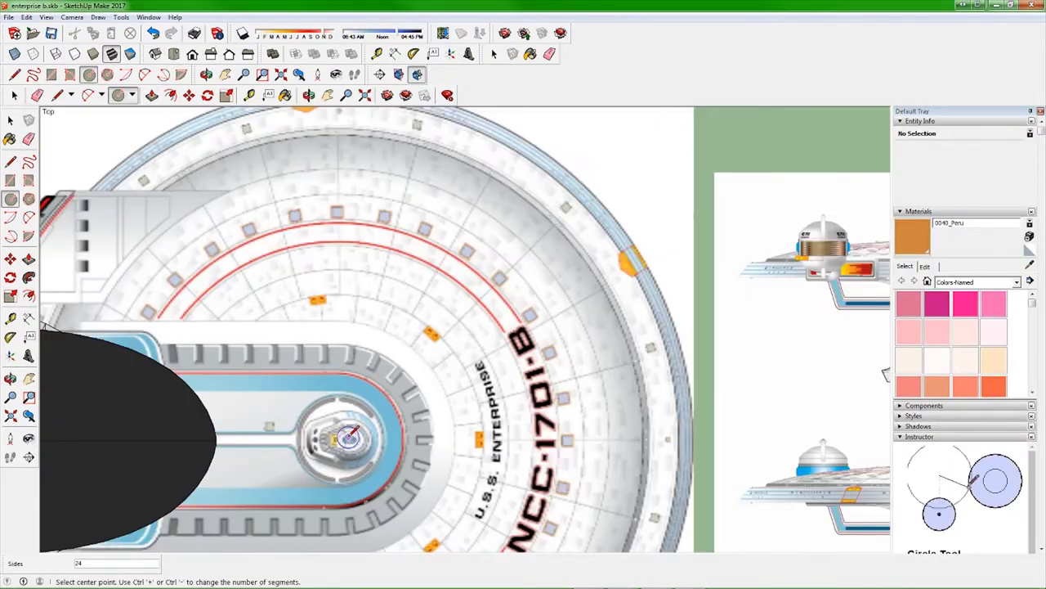
left_click(336, 396)
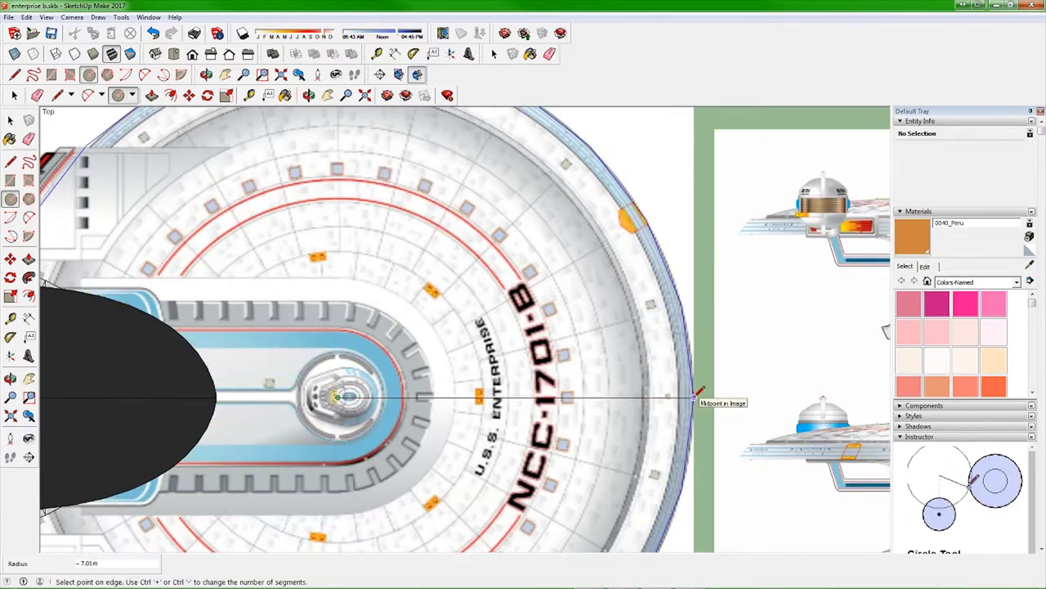
- Finish the circle near the saucer rim, check its size, and go to front view
left_click(695, 398)
right_click(697, 387)
key("space")
left_click(693, 391)
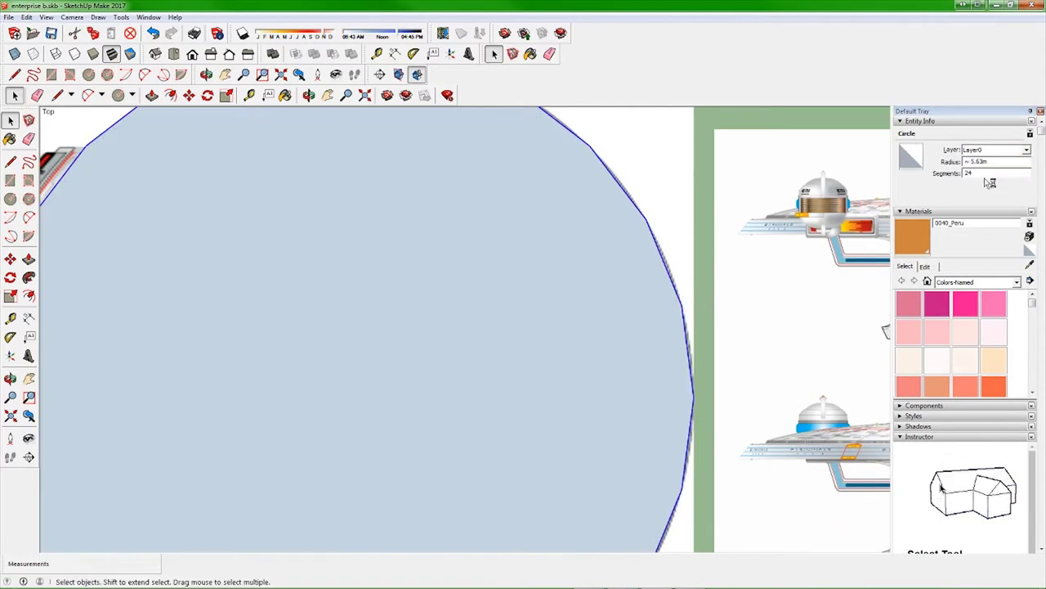
left_click(210, 54)
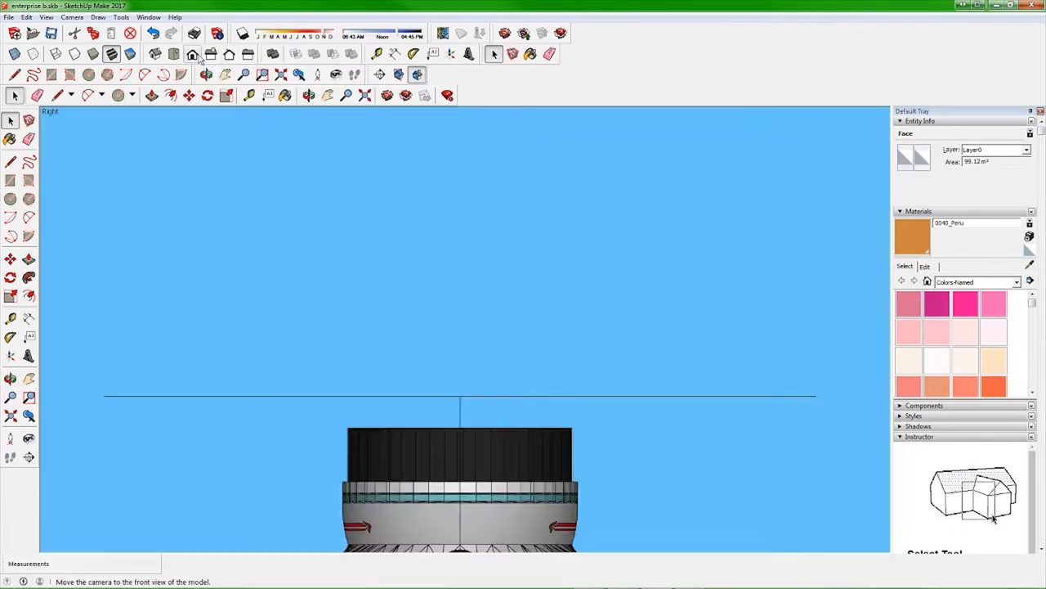
left_click(193, 54)
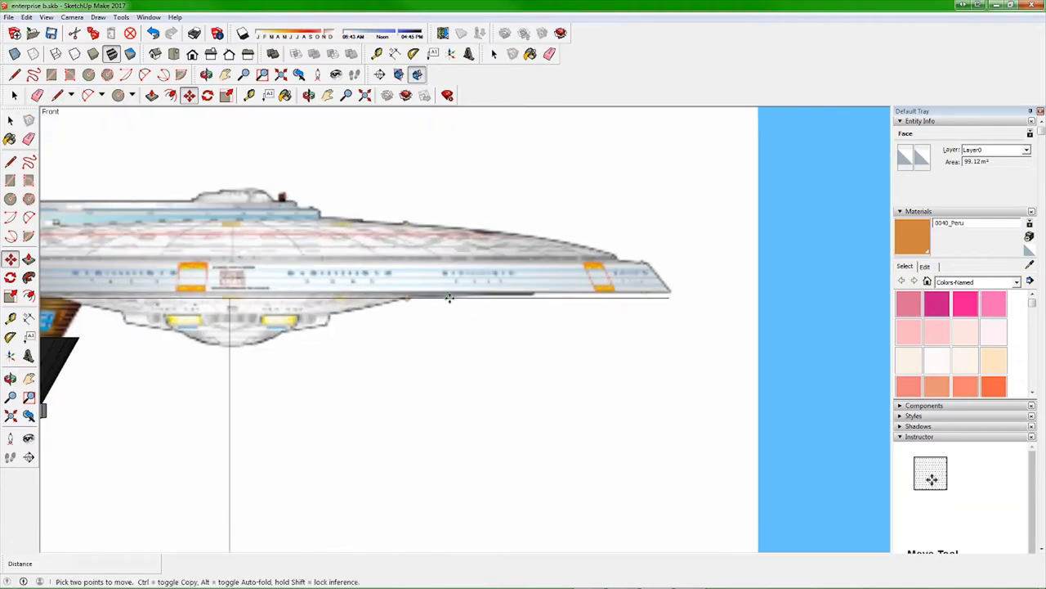
middle_click_drag(451, 293, 222, 105)
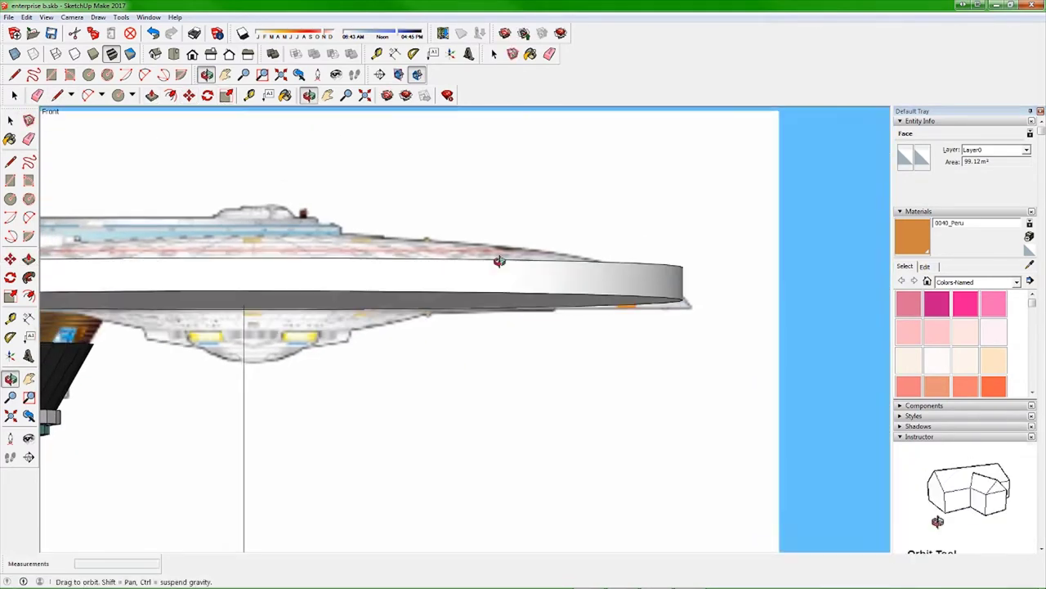
left_click(193, 55)
- Shrink the disc's top face to slope the rim and paint it Translucent Glass Gray
key("s")
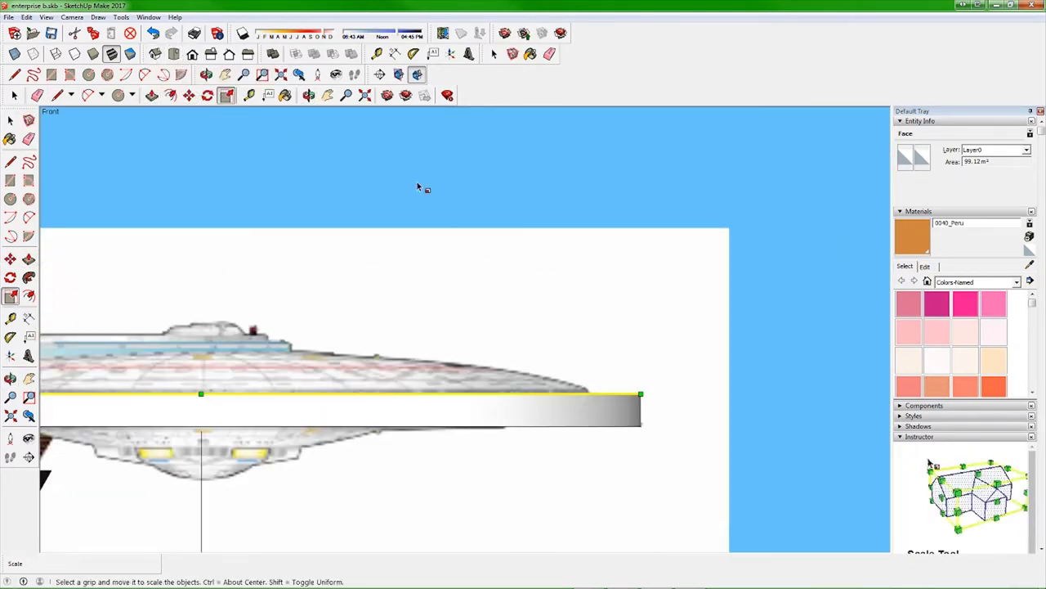
mouse_move(635, 406)
middle_mouse_down()
mouse_move(658, 385)
mouse_move(636, 398)
middle_mouse_up()
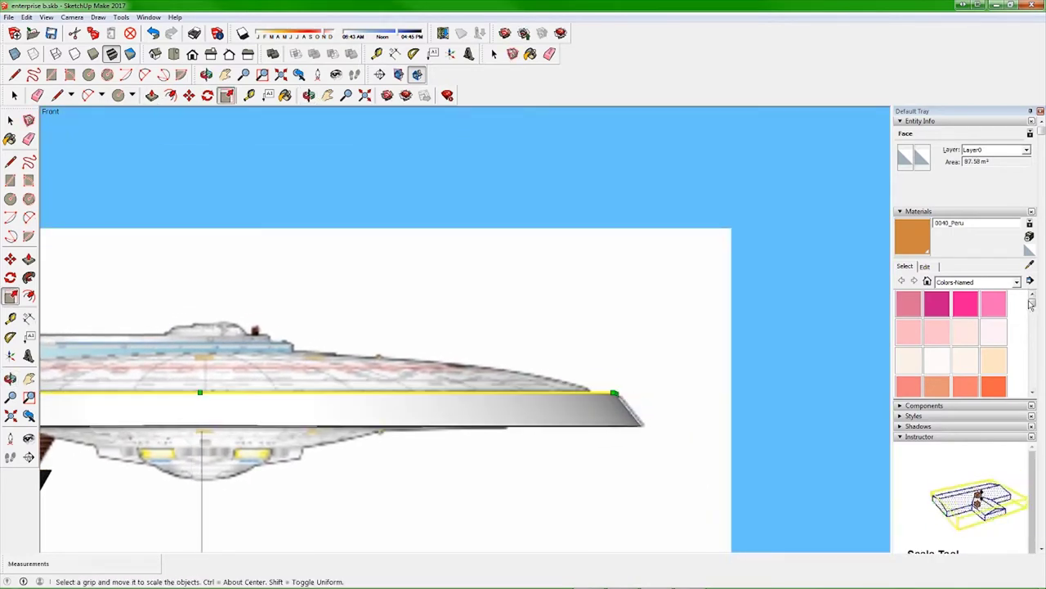
left_click(967, 336)
left_click(966, 330)
scroll(616, 355, "up", 5)
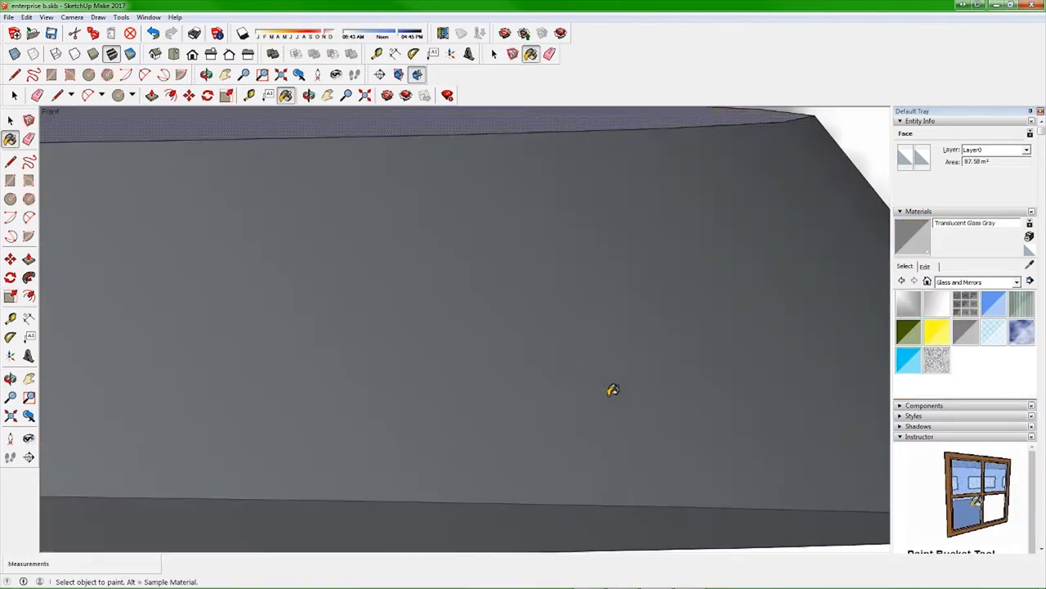
mouse_move(616, 355)
middle_mouse_down()
mouse_move(679, 348)
mouse_move(489, 376)
mouse_move(732, 375)
mouse_move(659, 388)
mouse_move(596, 439)
mouse_move(585, 327)
middle_mouse_up()
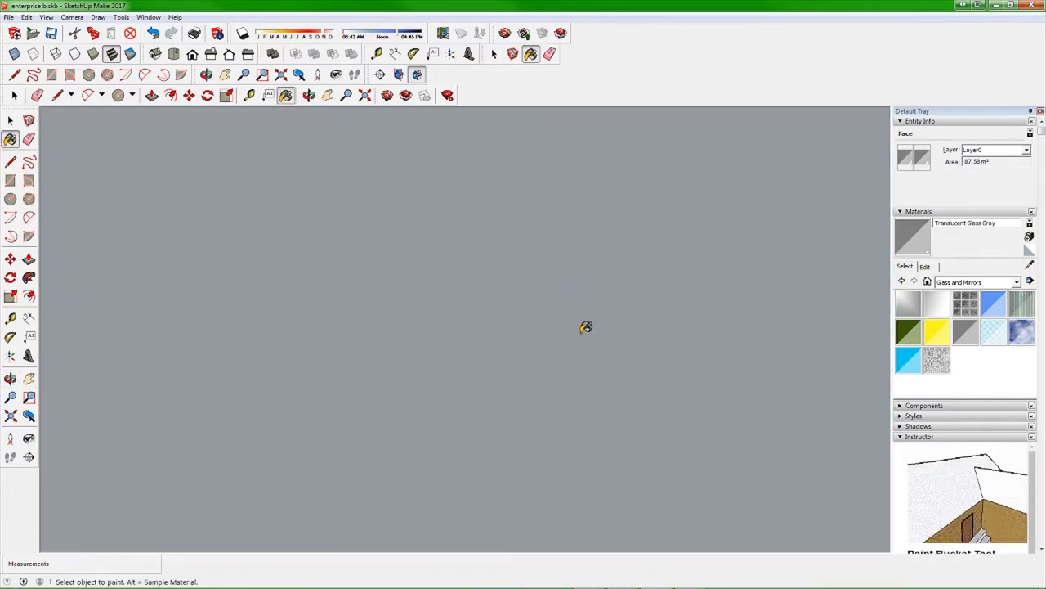
mouse_move(589, 365)
middle_mouse_down()
mouse_move(556, 343)
mouse_move(476, 357)
mouse_move(534, 439)
mouse_move(545, 271)
mouse_move(528, 285)
mouse_move(547, 299)
mouse_move(539, 318)
middle_mouse_up()
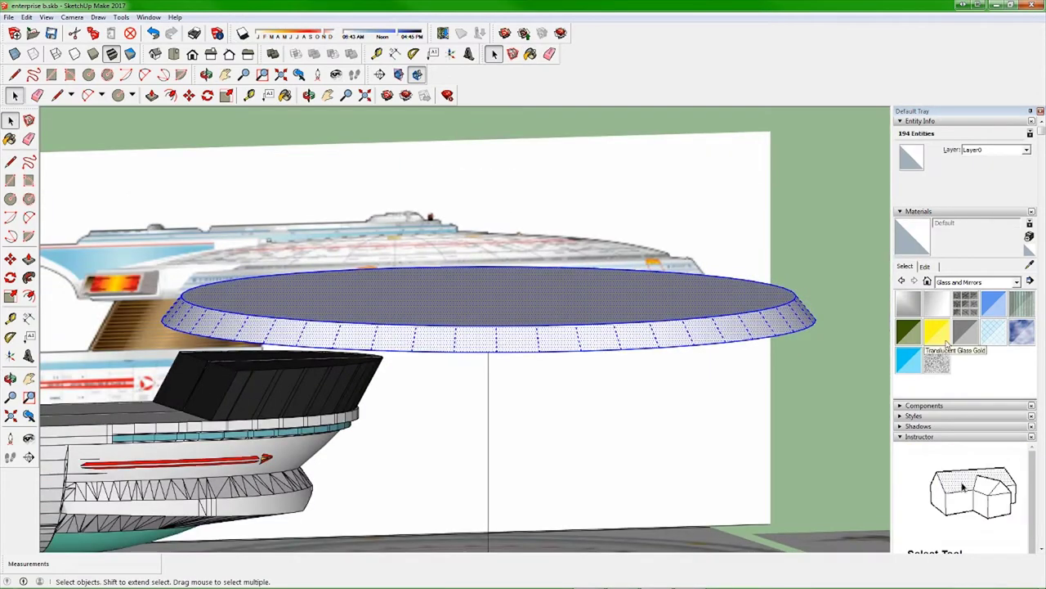
- Paint the saucer band Translucent Glass Gray and scale it to a thinner height
left_click(192, 53)
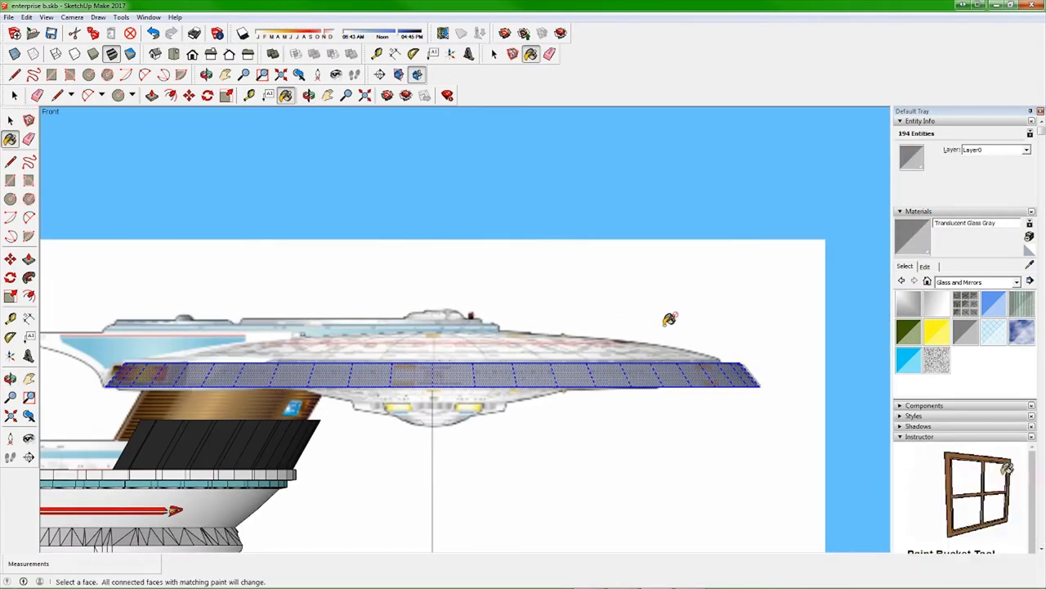
left_click(655, 371)
key("m")
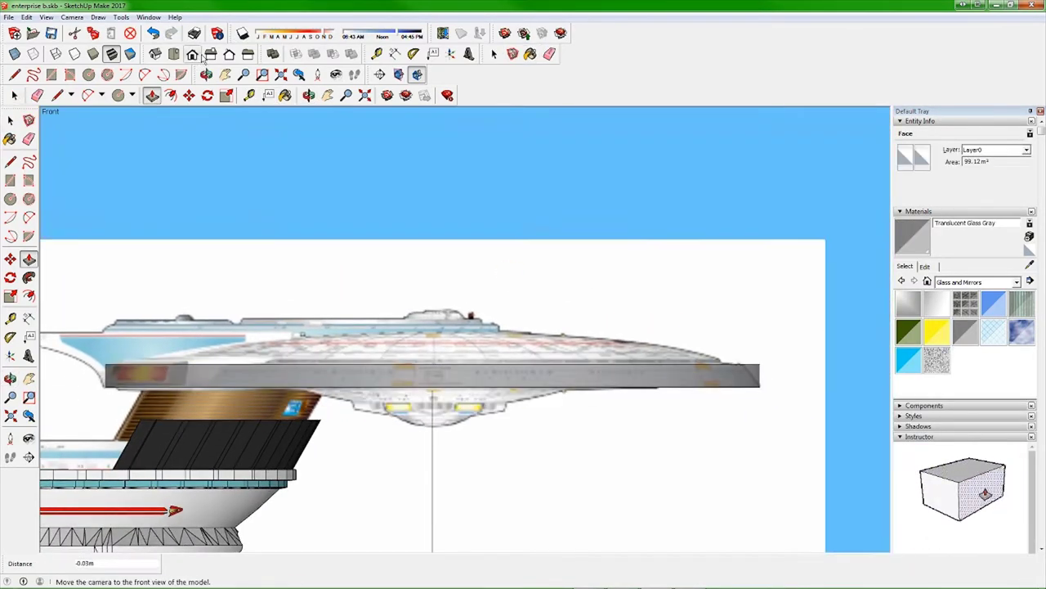
key("s")
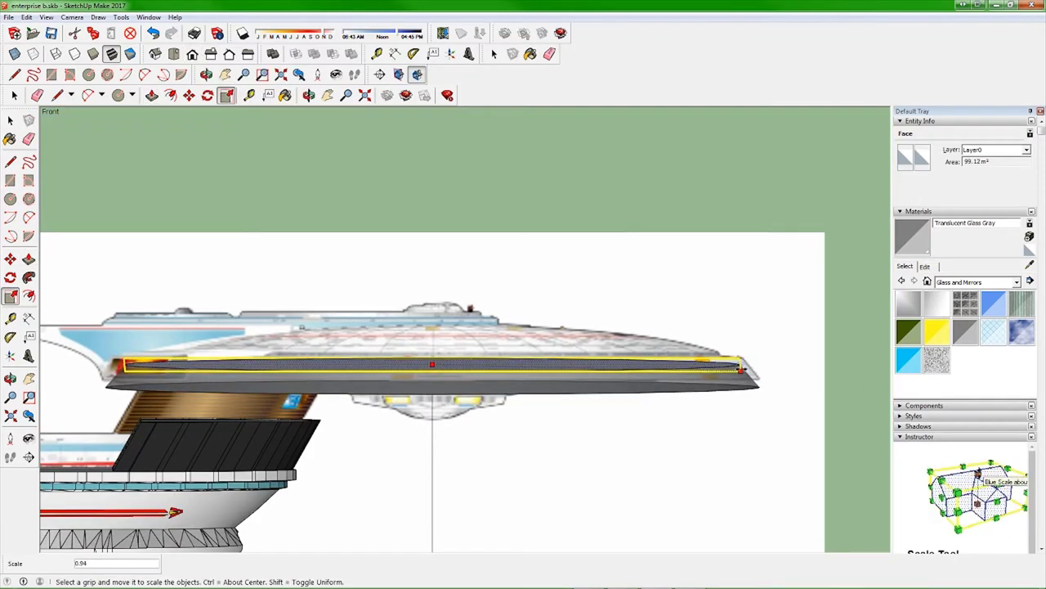
left_click(432, 363)
- Inset a ring on the saucer's top face and shrink the inner face to step it
scroll(740, 366, "up", 3)
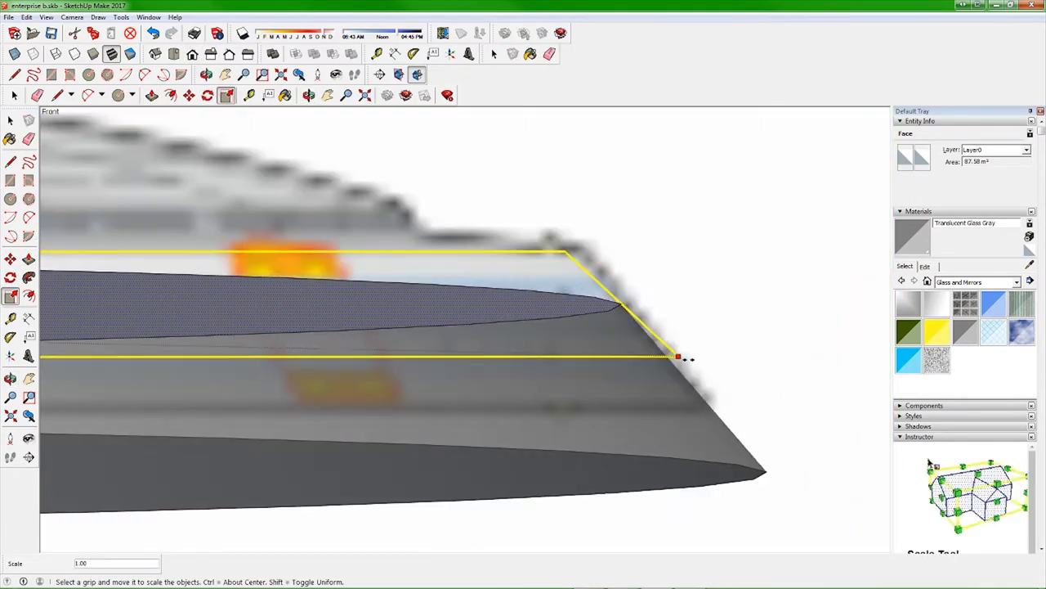
scroll(679, 357, "up", 2)
mouse_move(654, 346)
middle_mouse_down()
mouse_move(384, 149)
mouse_move(926, 463)
middle_mouse_up()
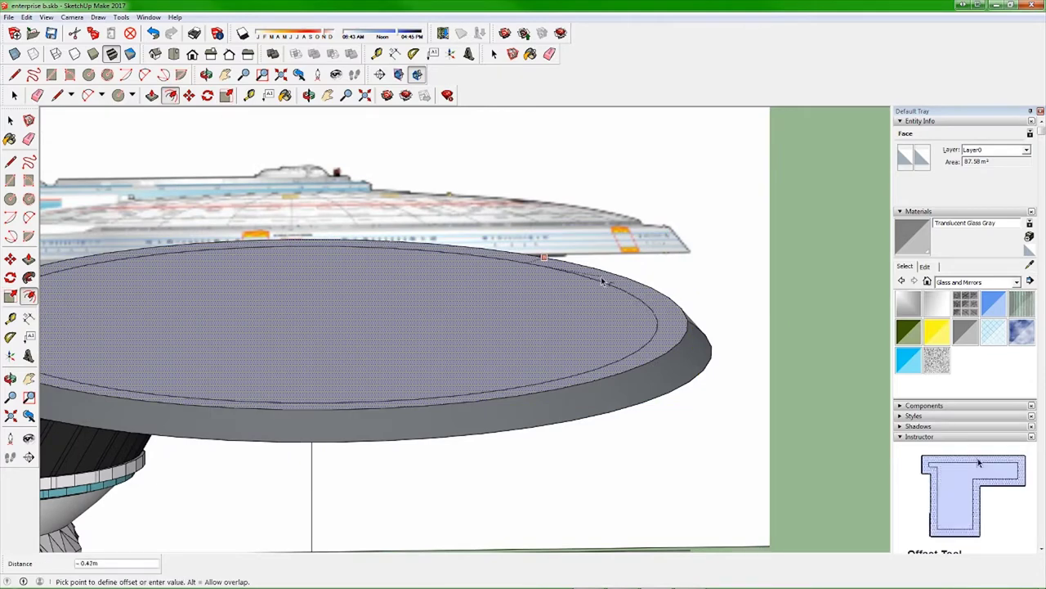
key("ctrl+z")
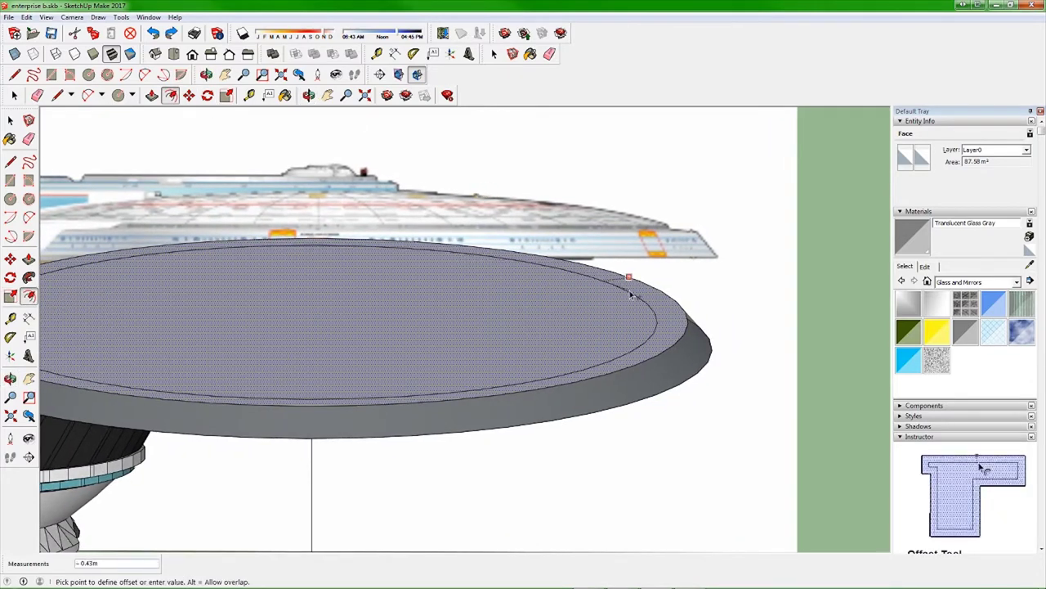
left_click(633, 283)
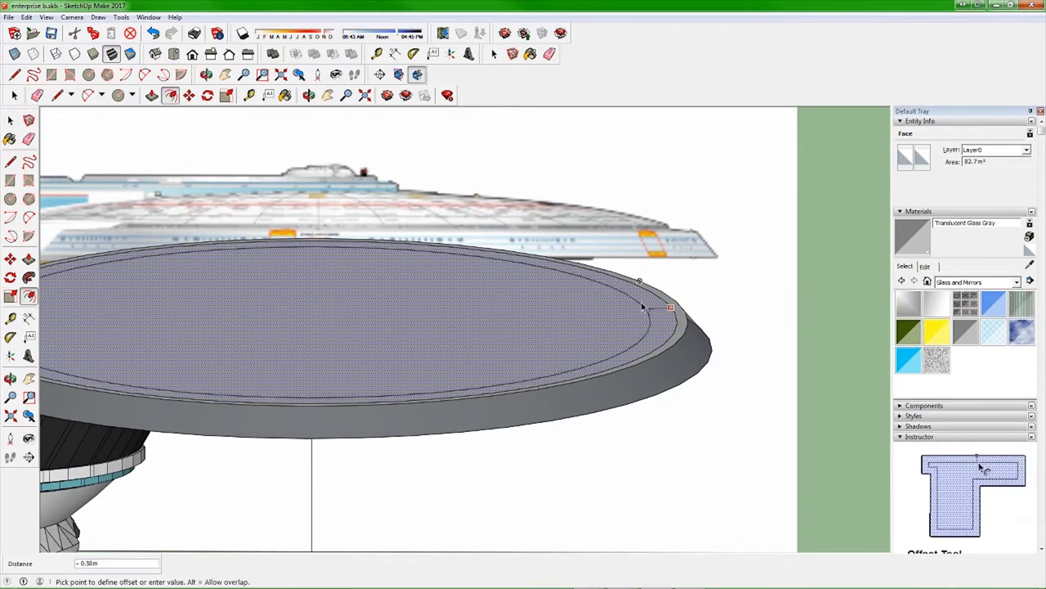
mouse_move(669, 320)
middle_mouse_down()
mouse_move(575, 307)
mouse_move(502, 326)
middle_mouse_up()
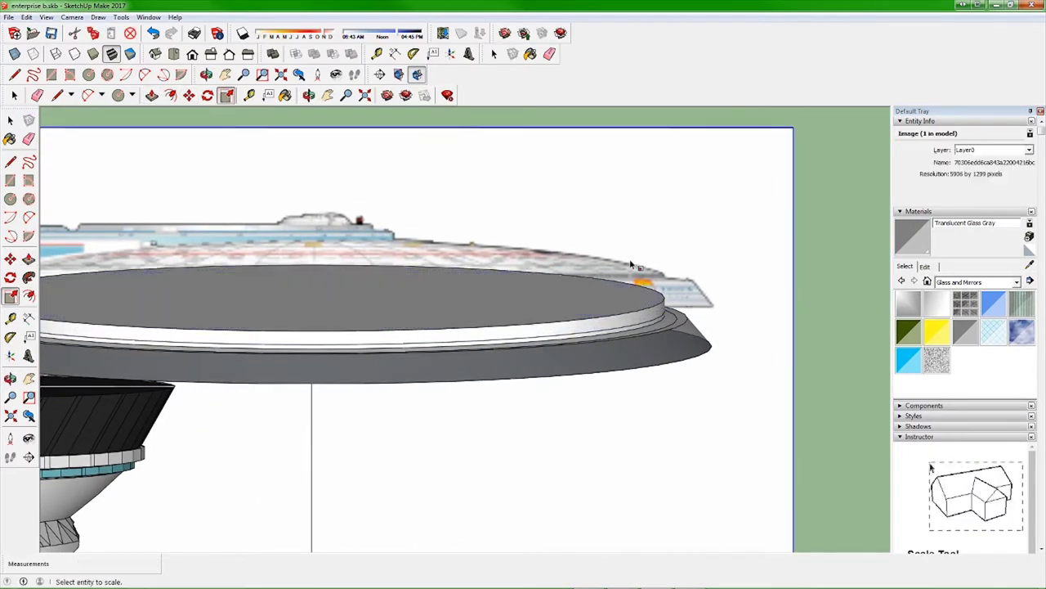
left_click(682, 355)
middle_click_drag(701, 292, 216, 124)
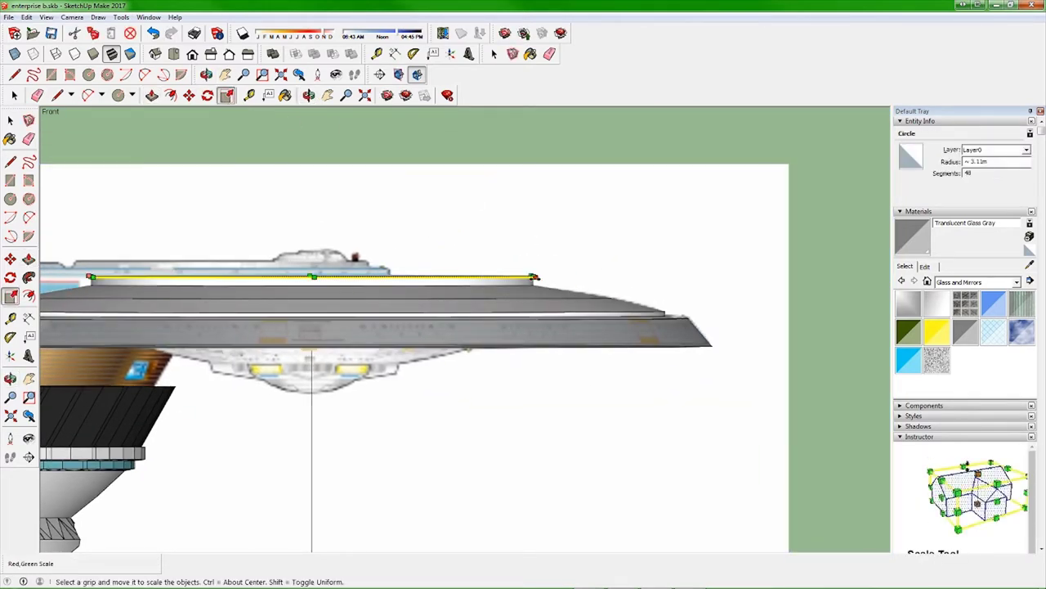
- Scale the centre circle on the saucer top down to a small circle
mouse_move(390, 276)
middle_mouse_down()
mouse_move(466, 163)
mouse_move(568, 139)
mouse_move(486, 248)
mouse_move(502, 402)
middle_mouse_up()
key("s")
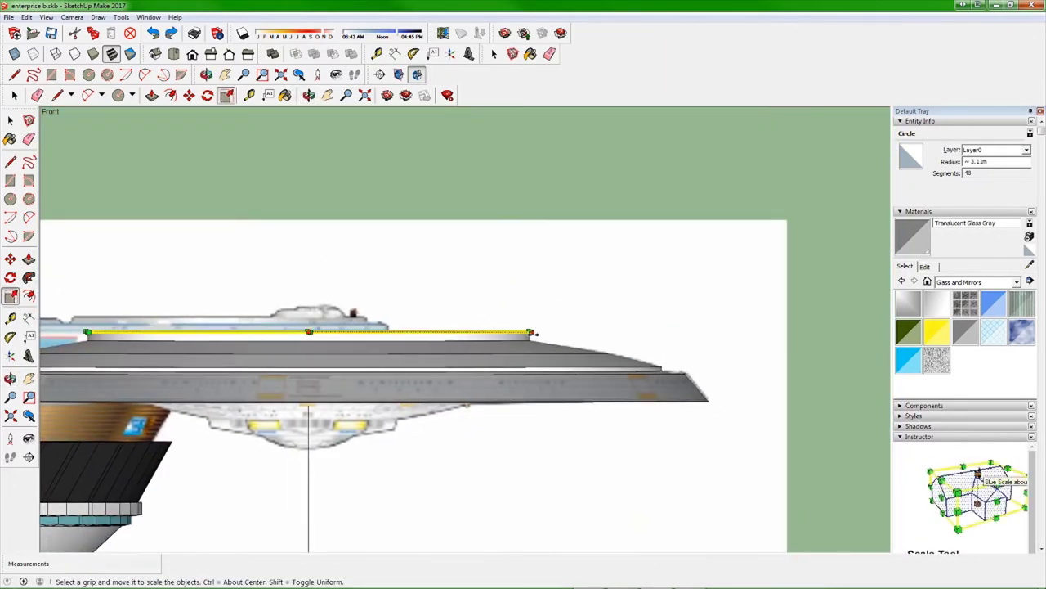
left_click_drag(532, 333, 421, 331)
mouse_move(421, 332)
middle_mouse_down()
mouse_move(444, 346)
mouse_move(449, 321)
middle_mouse_up()
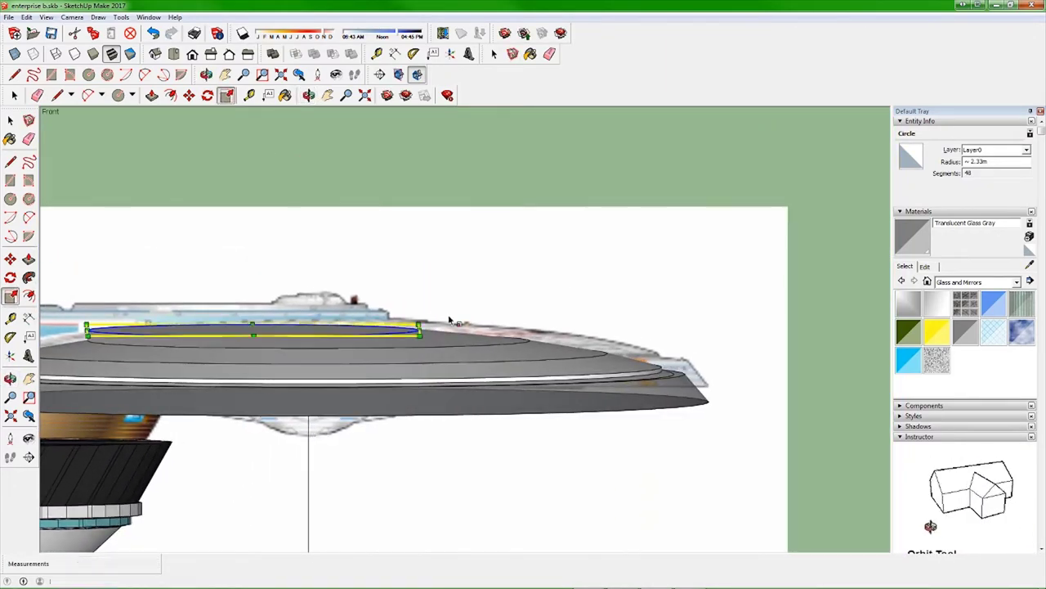
left_click_drag(530, 333, 457, 331)
middle_click_drag(458, 332, 455, 229)
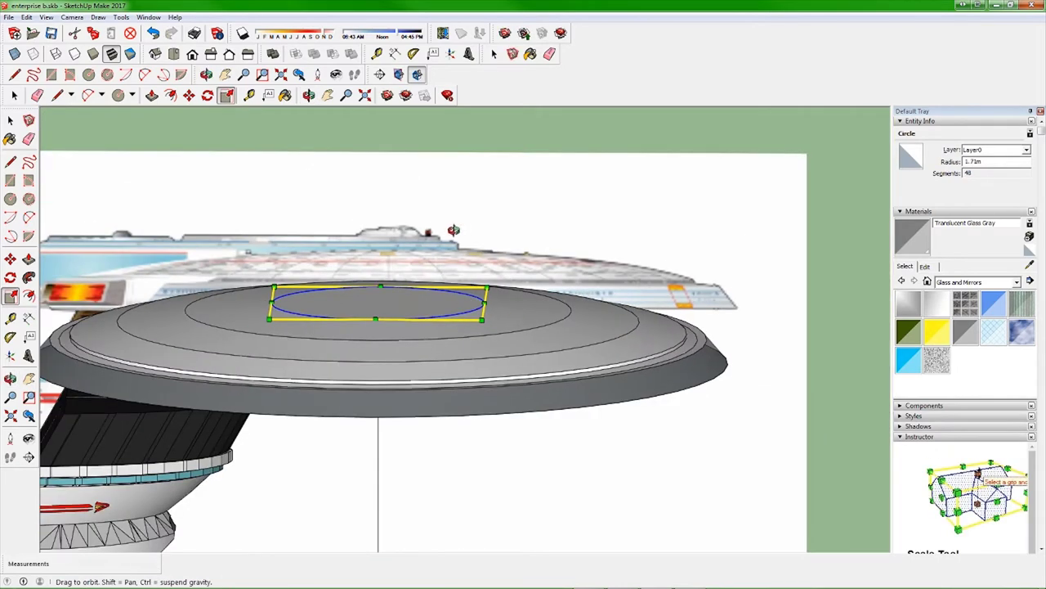
mouse_move(486, 361)
middle_mouse_down()
mouse_move(527, 298)
mouse_move(426, 295)
middle_mouse_up()
- Offset the centre circle's edge into a ring and select its inner circle face
key("f")
left_click(426, 295)
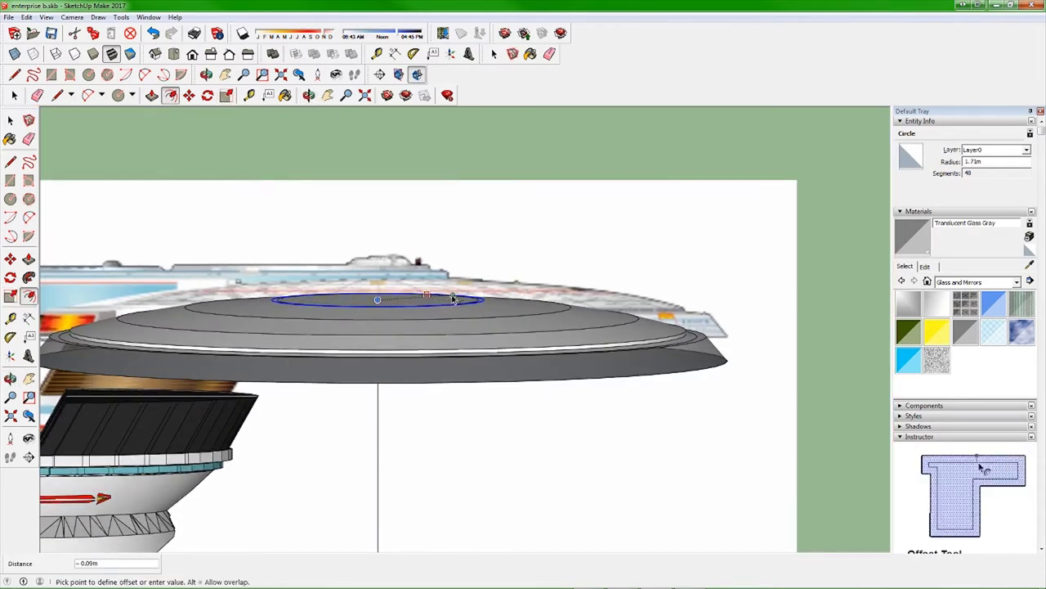
scroll(453, 299, "up", 3)
key("F2")
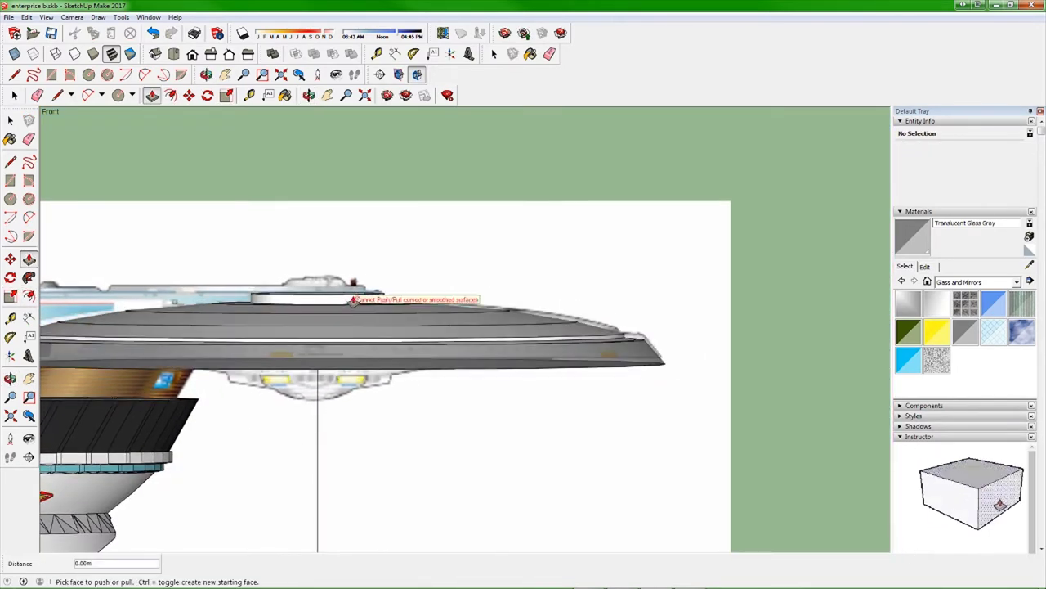
middle_click_drag(332, 302, 345, 285)
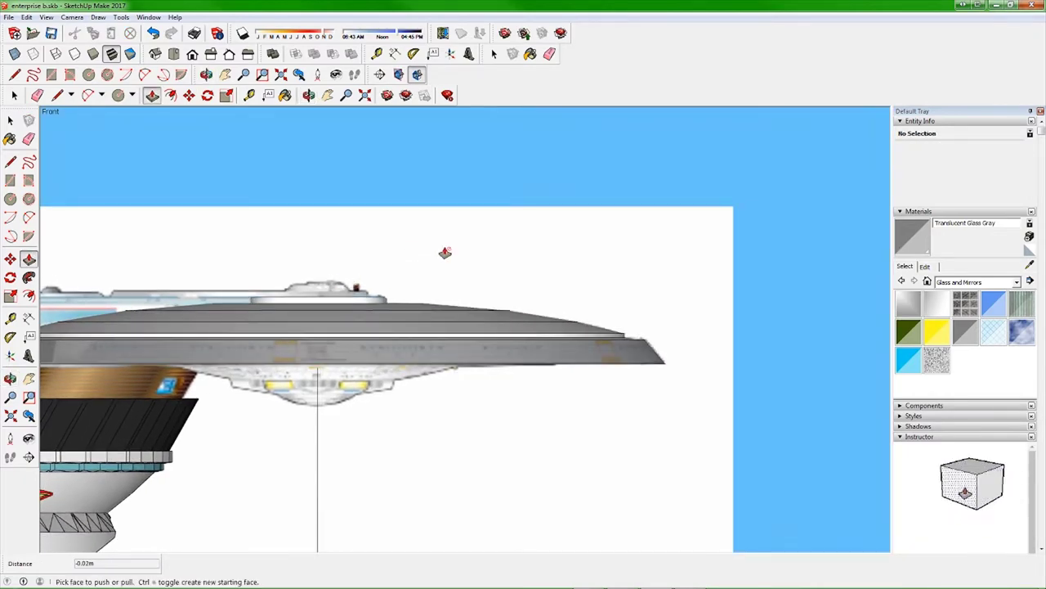
mouse_move(445, 252)
middle_mouse_down()
mouse_move(327, 296)
mouse_move(363, 293)
middle_mouse_up()
key("f")
left_click(317, 296)
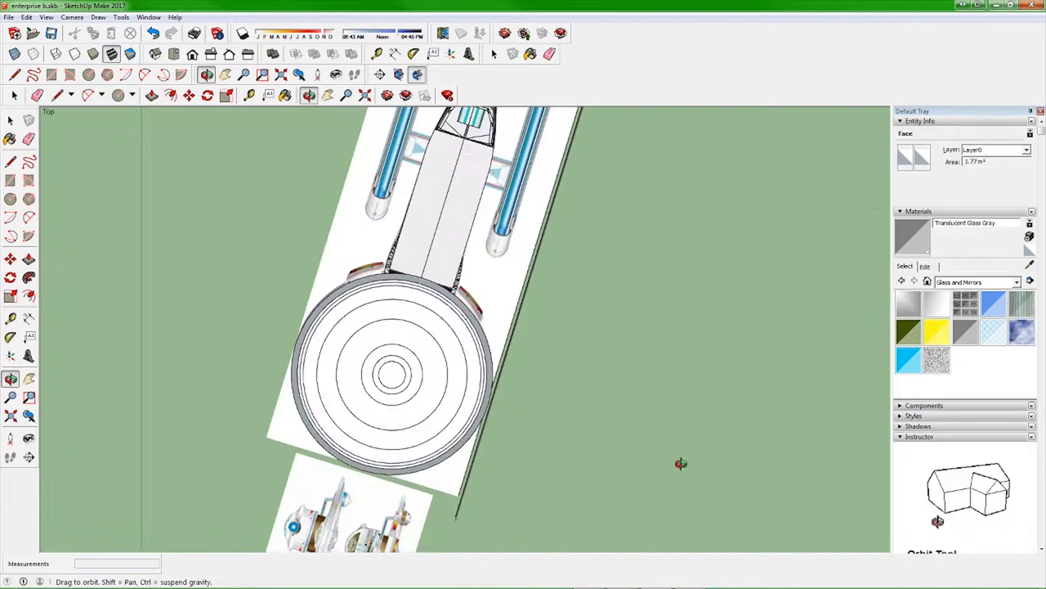
- Draw a line from the blueprint below the saucer across the saucer
left_click_drag(681, 464, 572, 368)
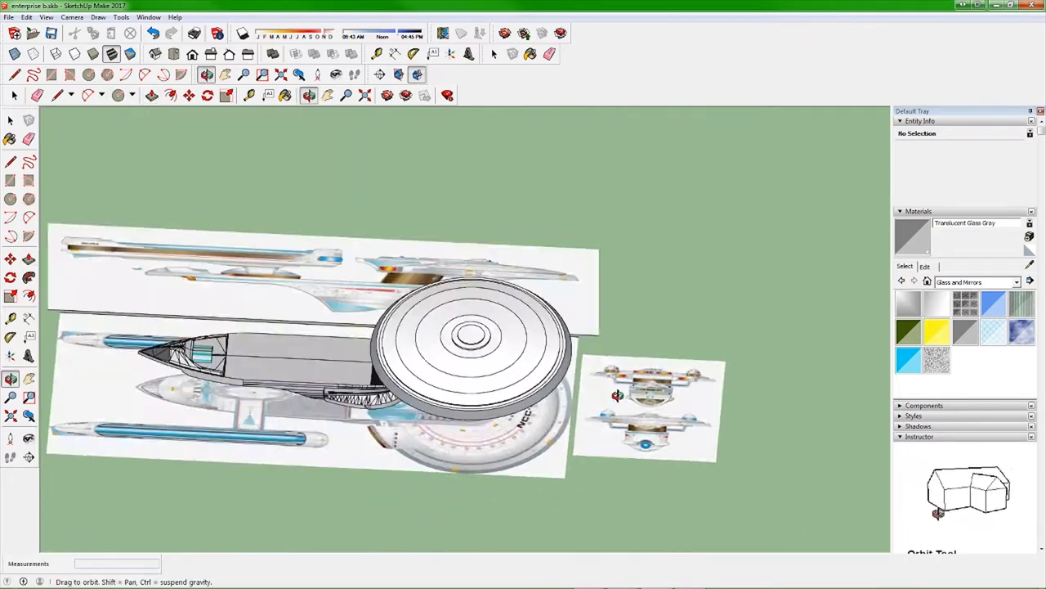
key("l")
left_click(475, 447)
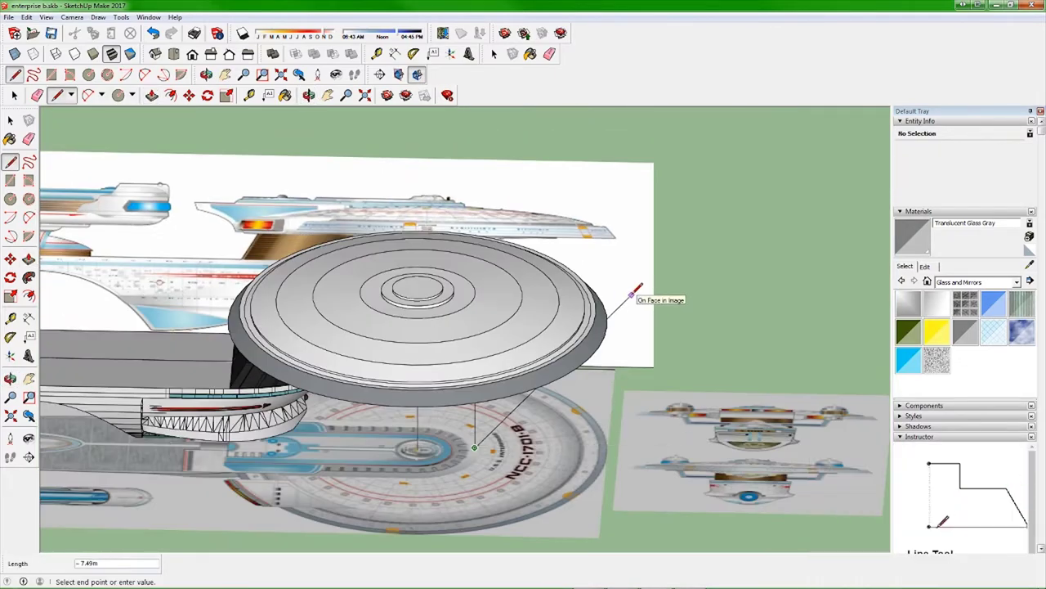
left_click(1038, 441)
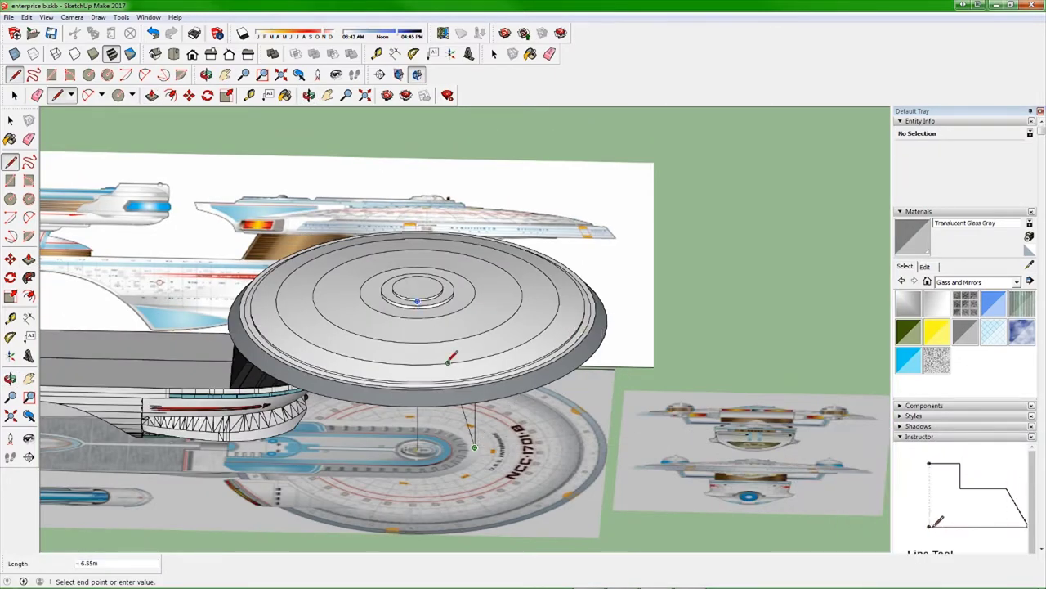
mouse_move(449, 360)
middle_mouse_down()
mouse_move(450, 344)
mouse_move(568, 367)
middle_mouse_up()
middle_click_drag(512, 422, 33, 237)
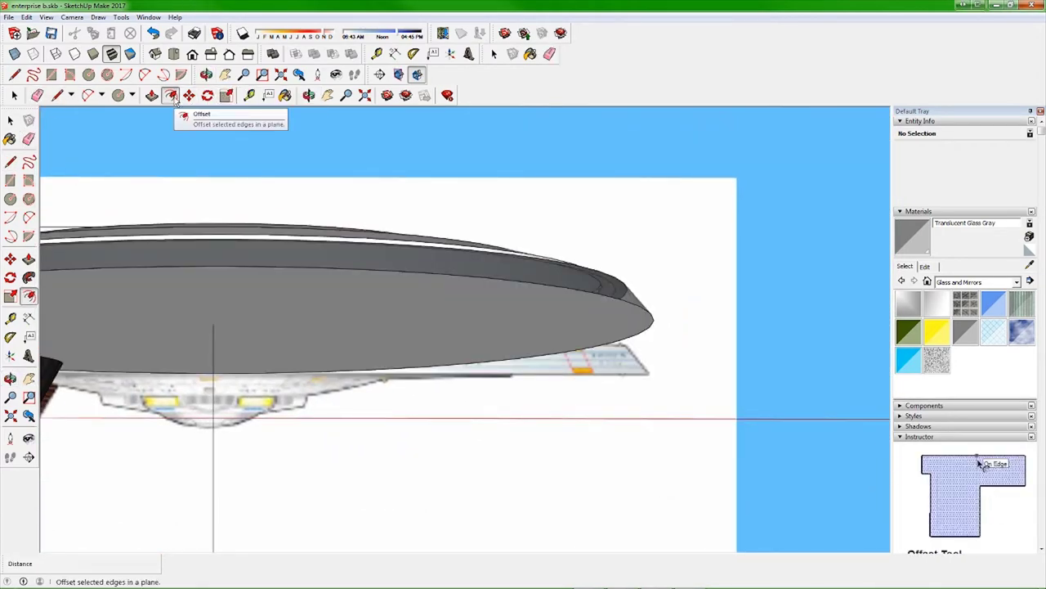
middle_click_drag(394, 319, 523, 374)
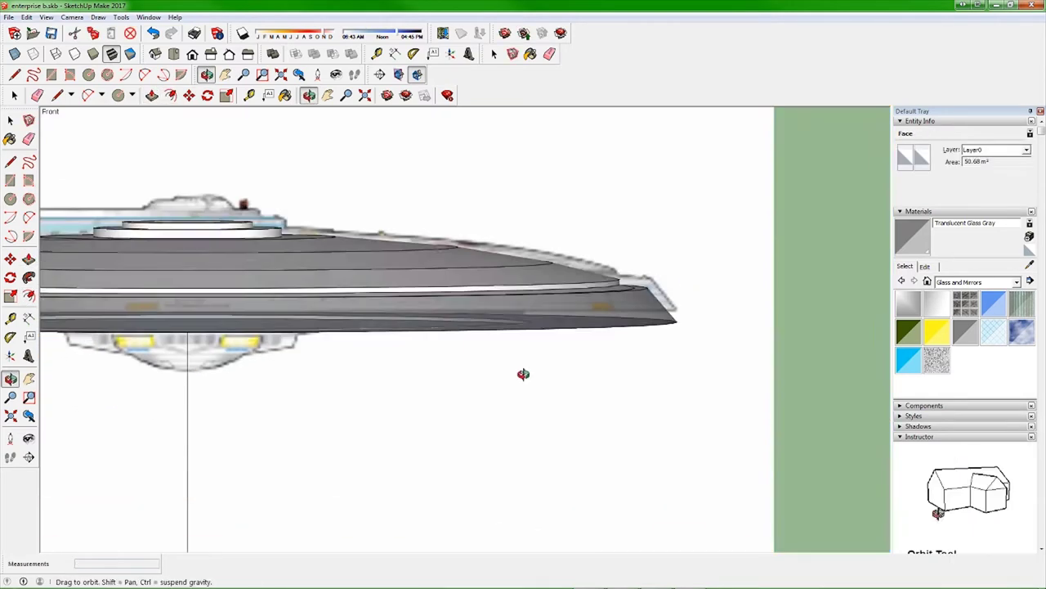
- Scale the saucer's bottom face down slightly and offset its edge inward
left_click(15, 97)
left_click_drag(533, 318, 527, 327)
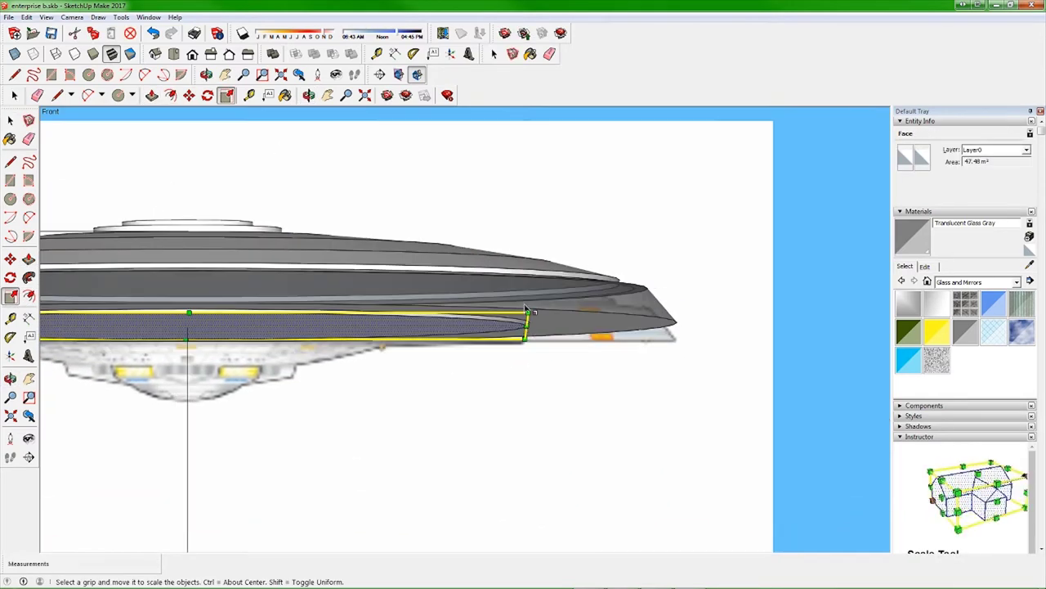
left_click(170, 95)
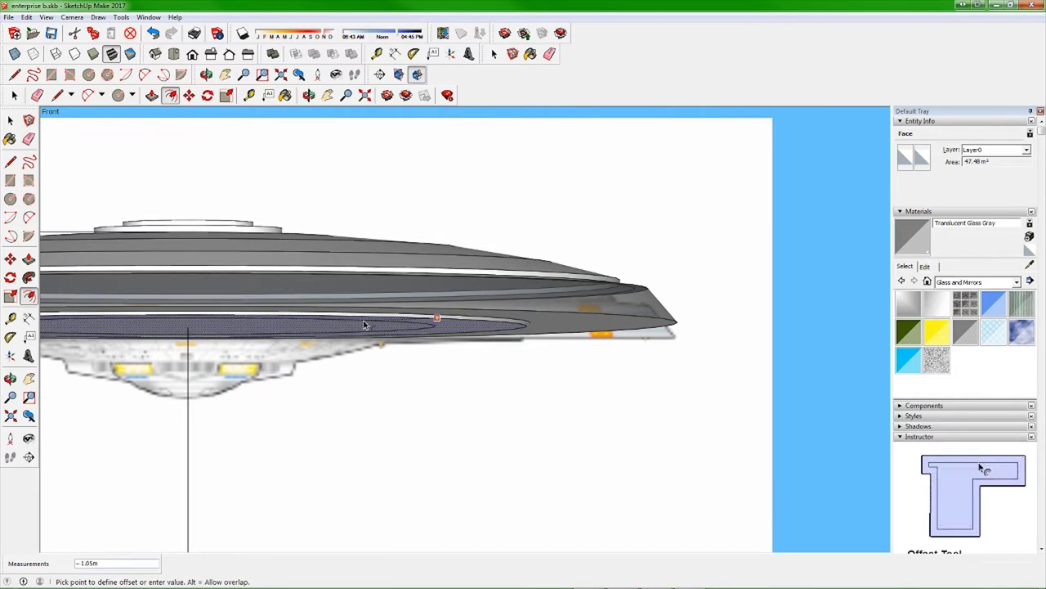
left_click(451, 326)
mouse_move(380, 335)
middle_mouse_down()
mouse_move(480, 290)
mouse_move(497, 264)
mouse_move(565, 282)
mouse_move(554, 308)
middle_mouse_up()
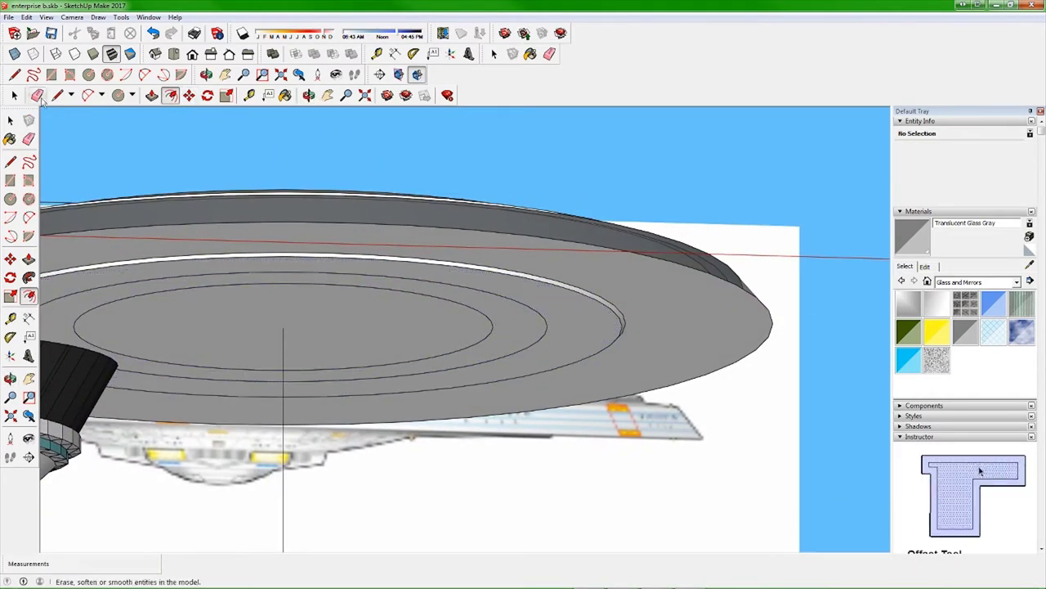
middle_click_drag(418, 339, 404, 385)
key("p")
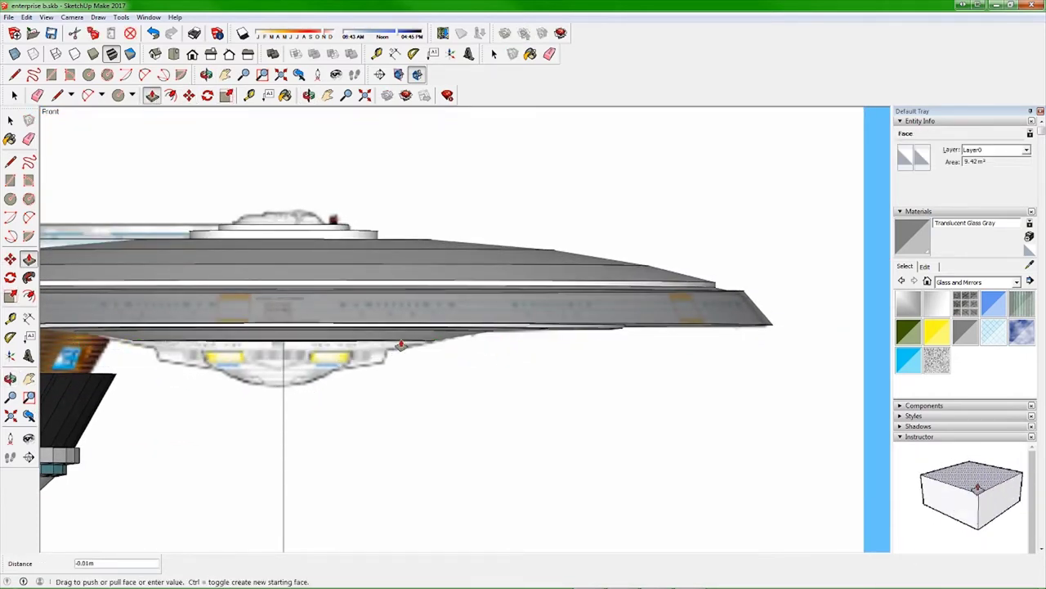
key("Escape")
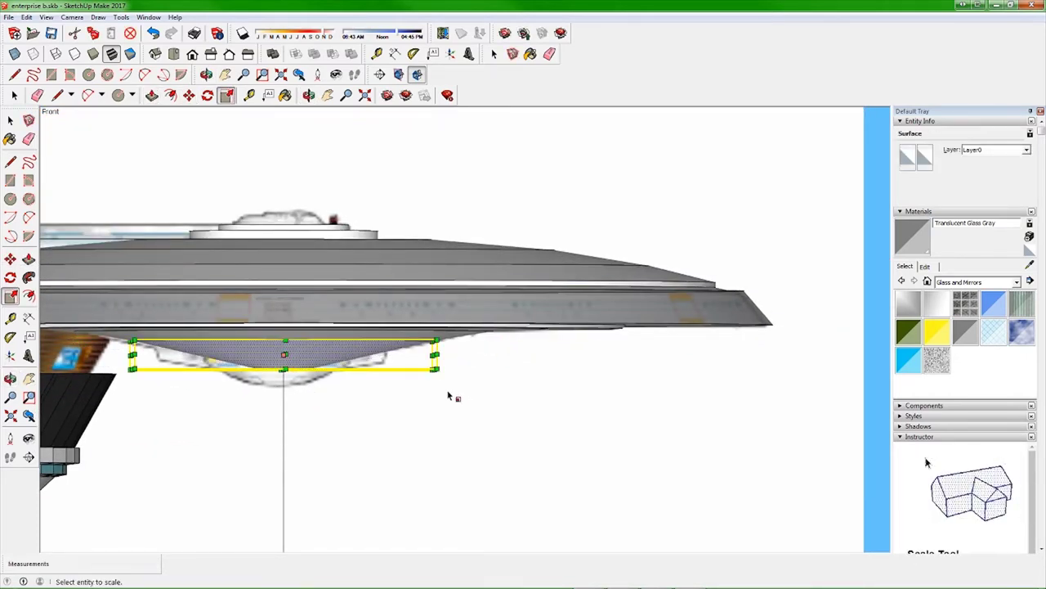
- Switch the camera to Perspective for a close look at the saucer
middle_click_drag(332, 373, 236, 352)
scroll(237, 352, "up", 3)
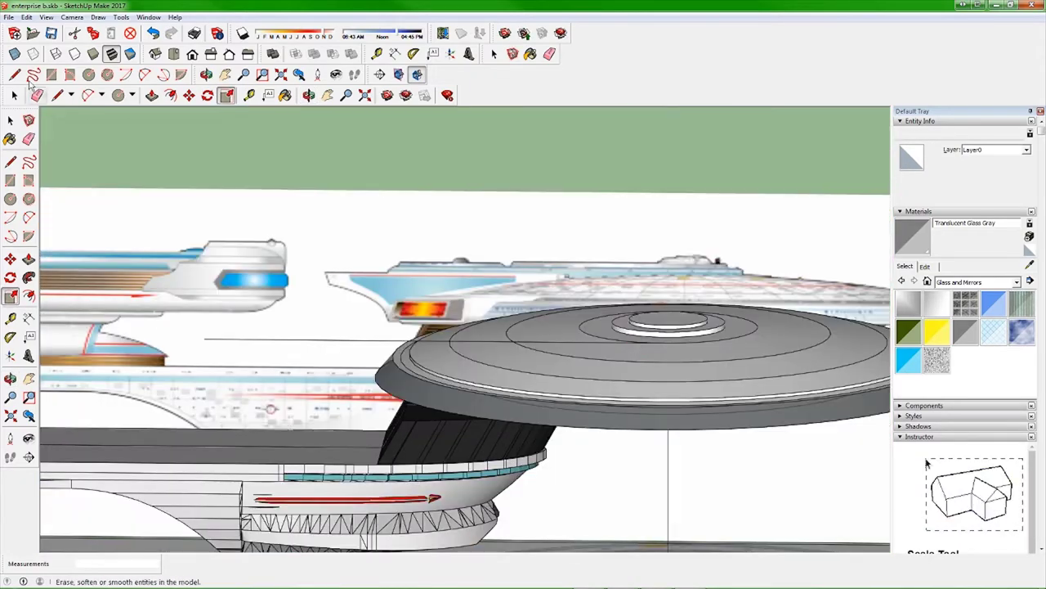
left_click(71, 17)
left_click(90, 87)
- Select all connected saucer geometry and paint it the opaque light grey Color M02
middle_click_drag(210, 327, 230, 317)
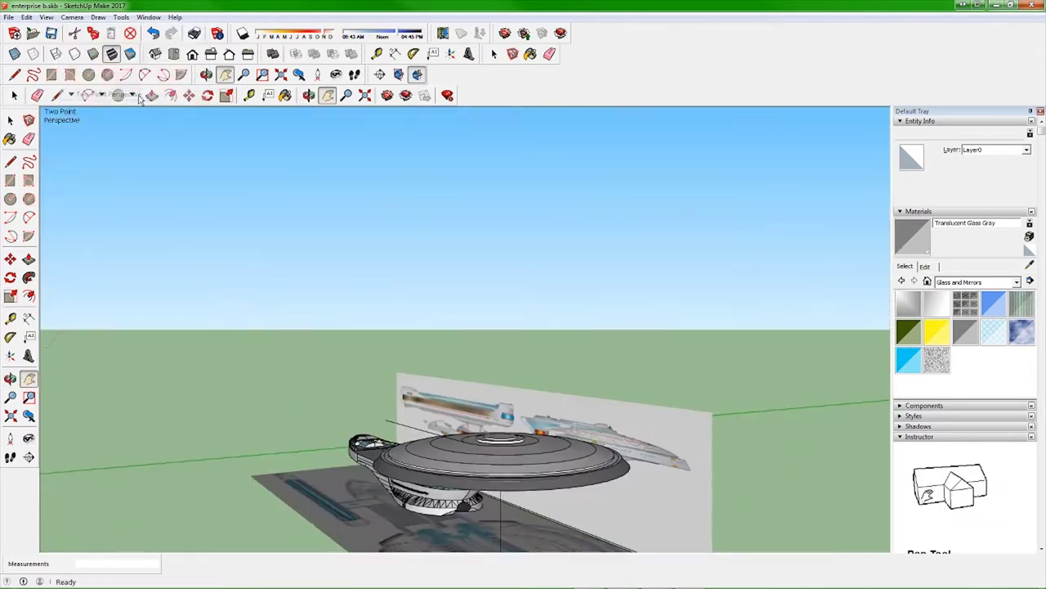
left_click_drag(231, 316, 822, 357)
scroll(823, 358, "up", 5)
key("space")
triple_click(784, 368)
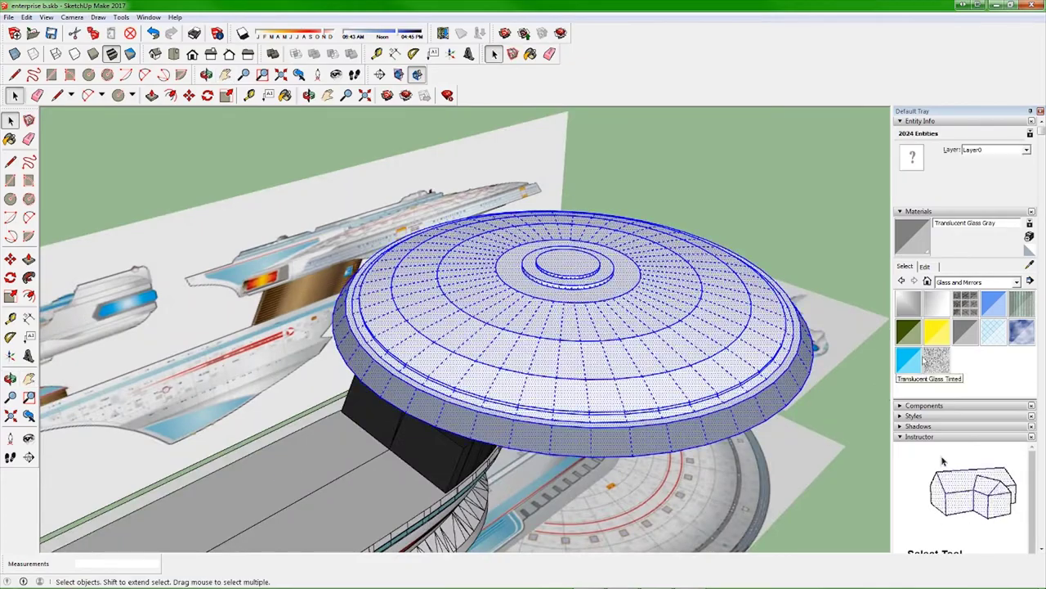
key("b")
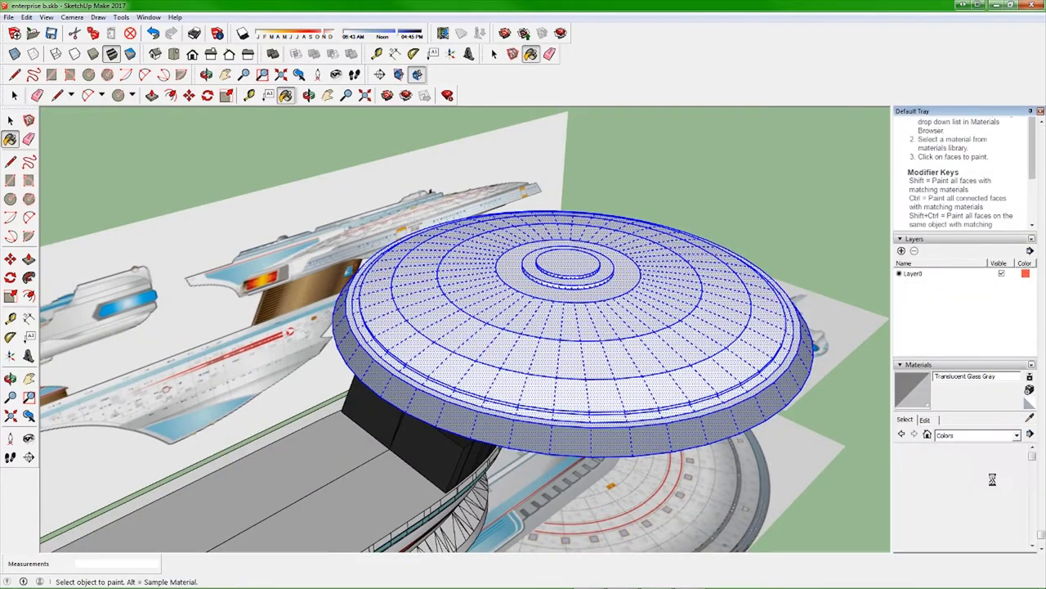
left_click(966, 464)
mouse_move(523, 327)
middle_mouse_down()
mouse_move(552, 394)
mouse_move(305, 256)
middle_mouse_up()
scroll(552, 393, "down", 5)
left_click(553, 393)
scroll(546, 382, "up", 3)
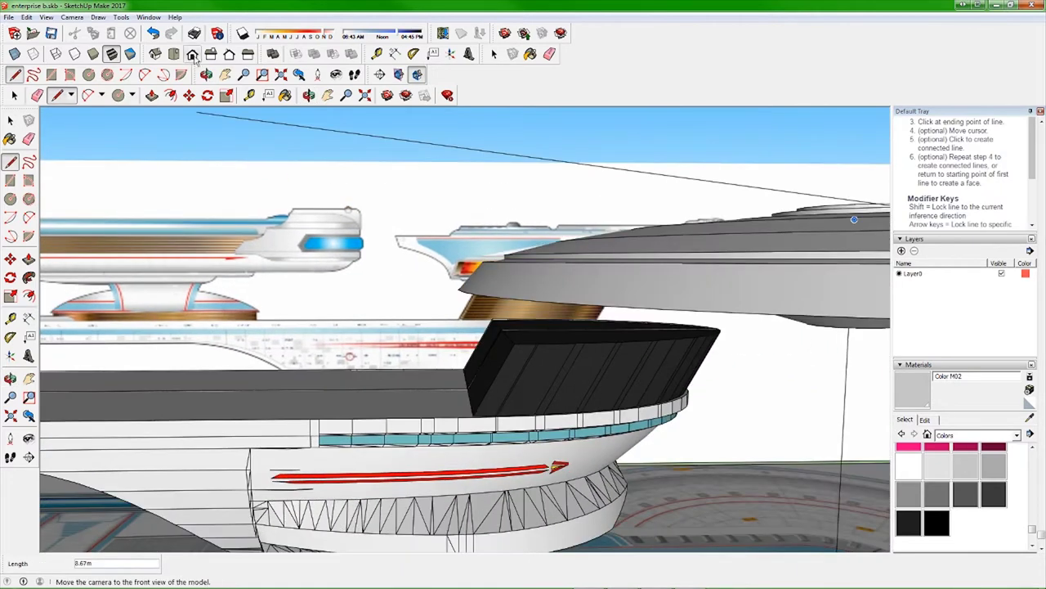
left_click(193, 54)
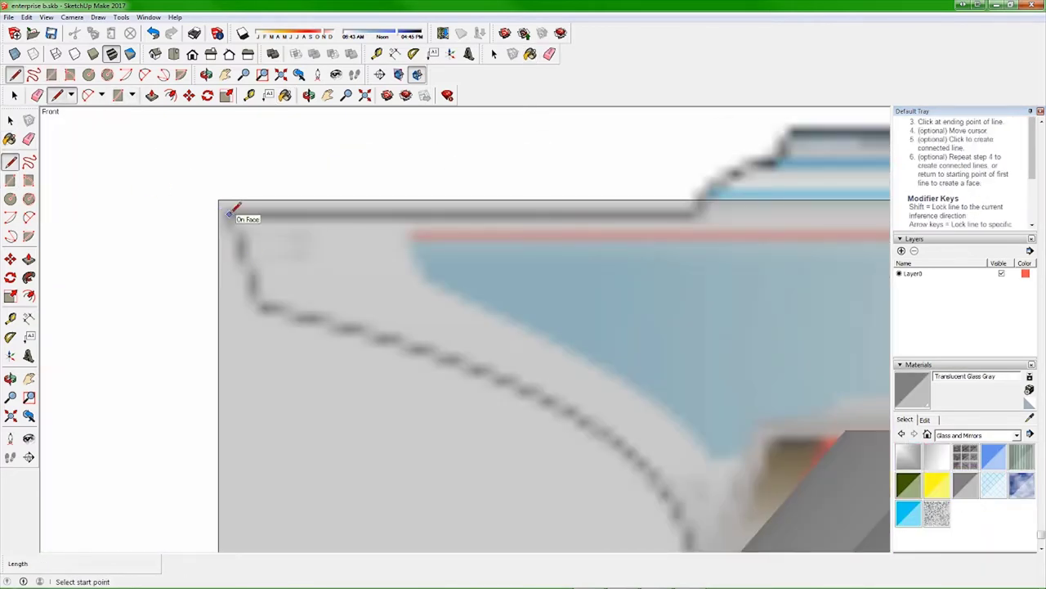
- Trace the connector profile with its curved edge over the side blueprint
left_click(230, 211)
left_click(254, 314)
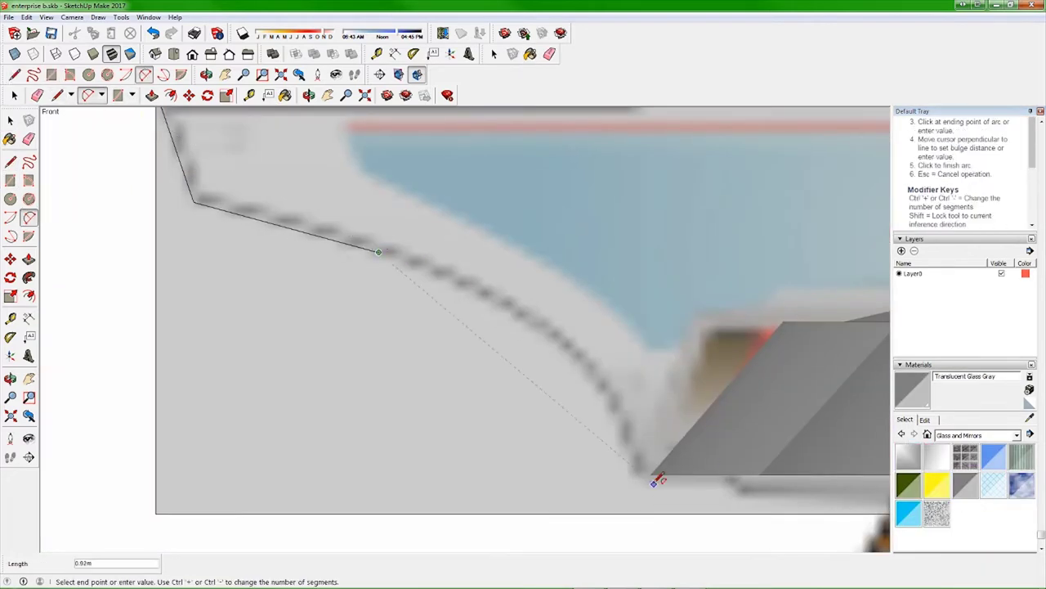
scroll(403, 362, "down", 5)
scroll(397, 363, "up", 4)
scroll(264, 319, "up", 1)
scroll(413, 309, "up", 2)
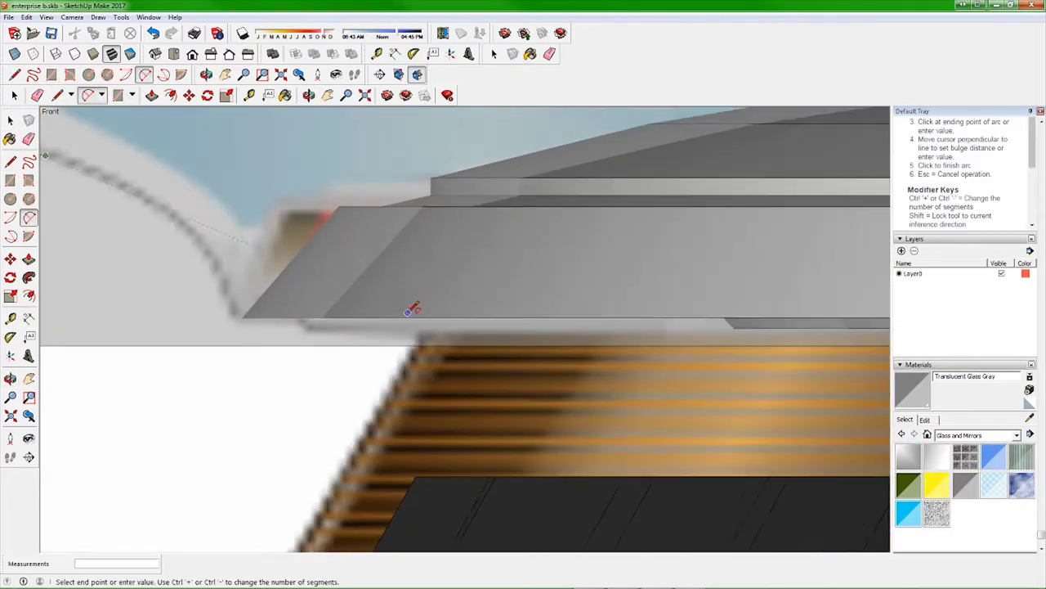
scroll(278, 312, "down", 1)
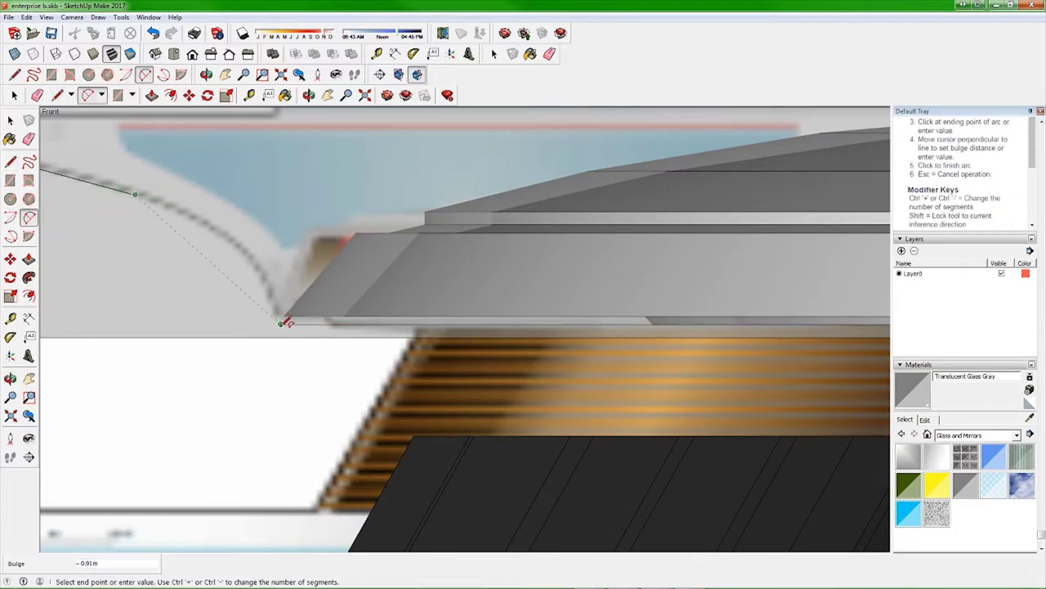
left_click(285, 323)
scroll(286, 322, "down", 3)
middle_click_drag(278, 344, 207, 371)
- Place a copy of the connector profile straight above the original
key("space")
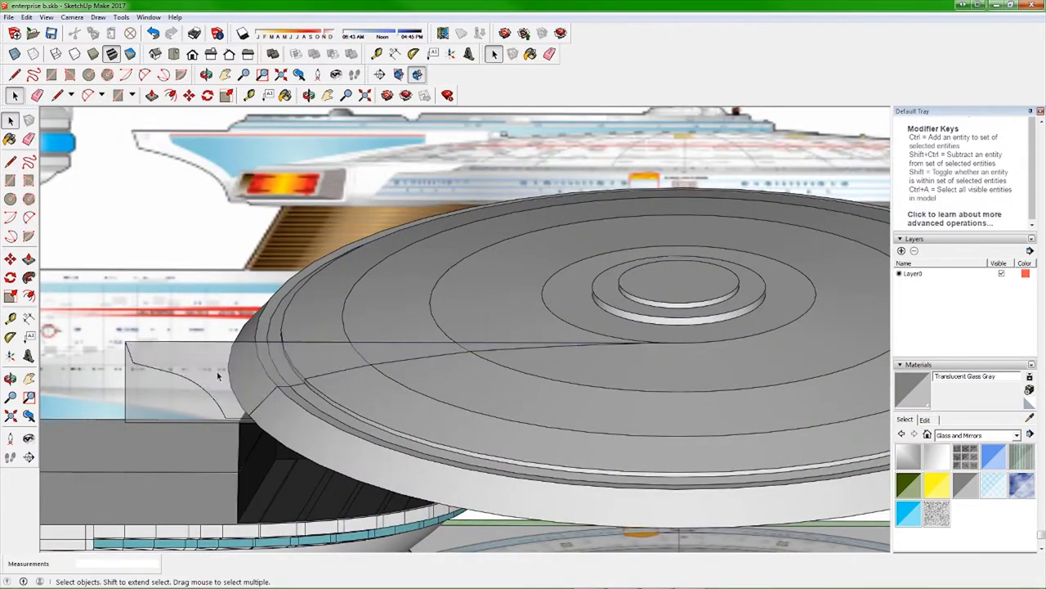
scroll(218, 376, "down", 3)
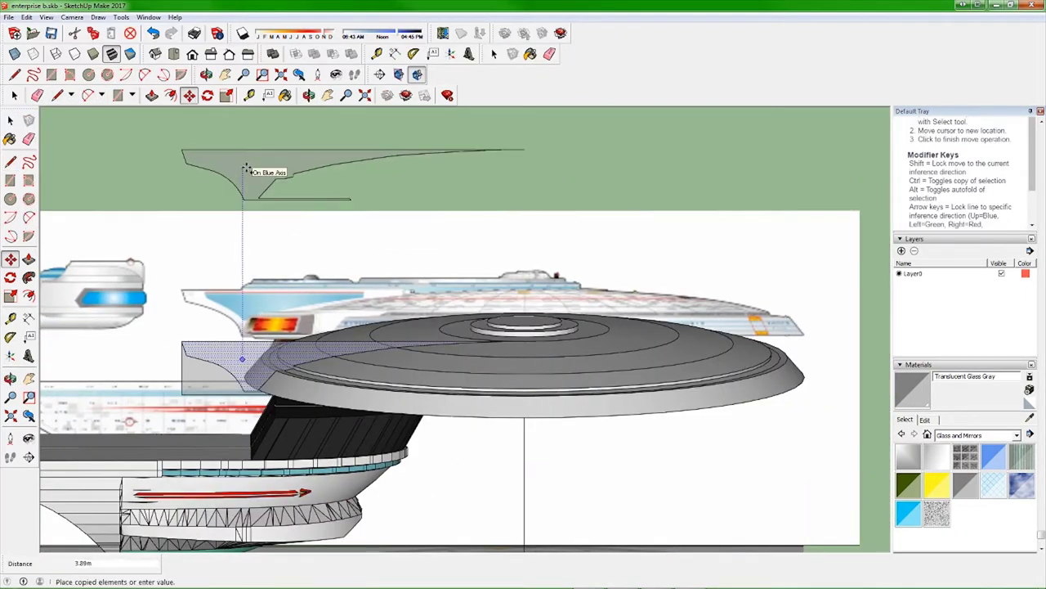
left_click(246, 168)
scroll(246, 168, "down", 3)
mouse_move(246, 168)
middle_mouse_down()
mouse_move(401, 330)
mouse_move(490, 270)
mouse_move(586, 229)
mouse_move(526, 284)
middle_mouse_up()
key("l")
key("m")
key("space")
- Show the Colors material collection and inspect the saucer rim and connector up close
left_click(1015, 434)
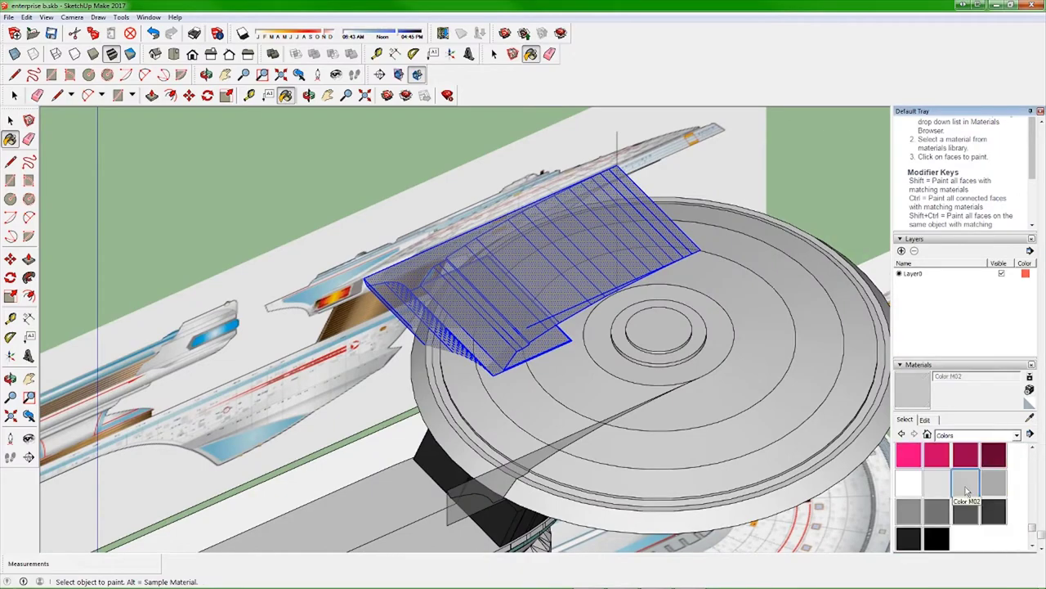
middle_click_drag(523, 327, 437, 201)
key("space")
left_click(99, 17)
middle_click_drag(327, 327, 251, 317)
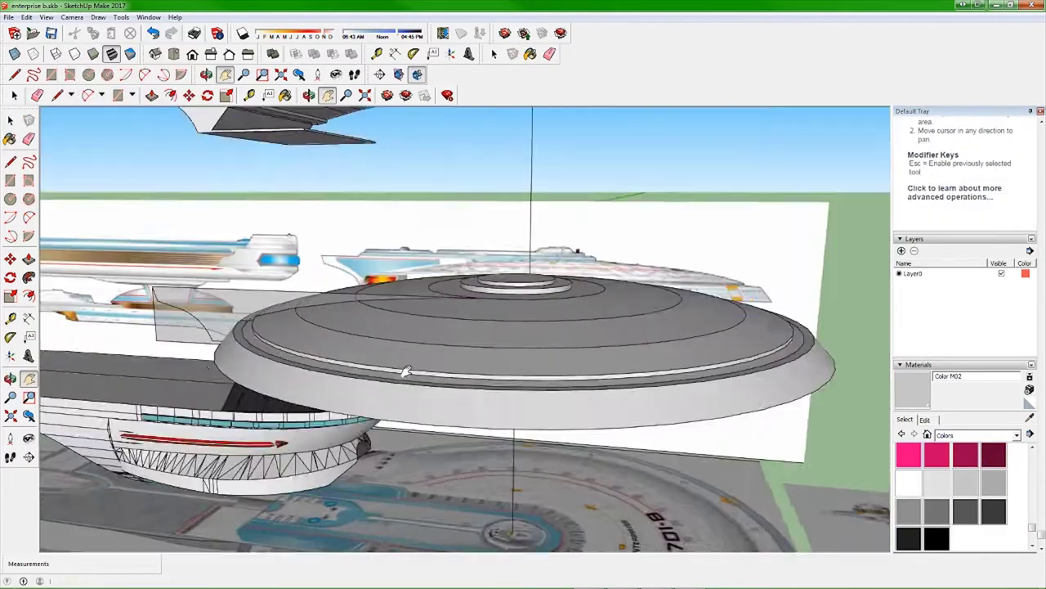
scroll(327, 368, "up", 3)
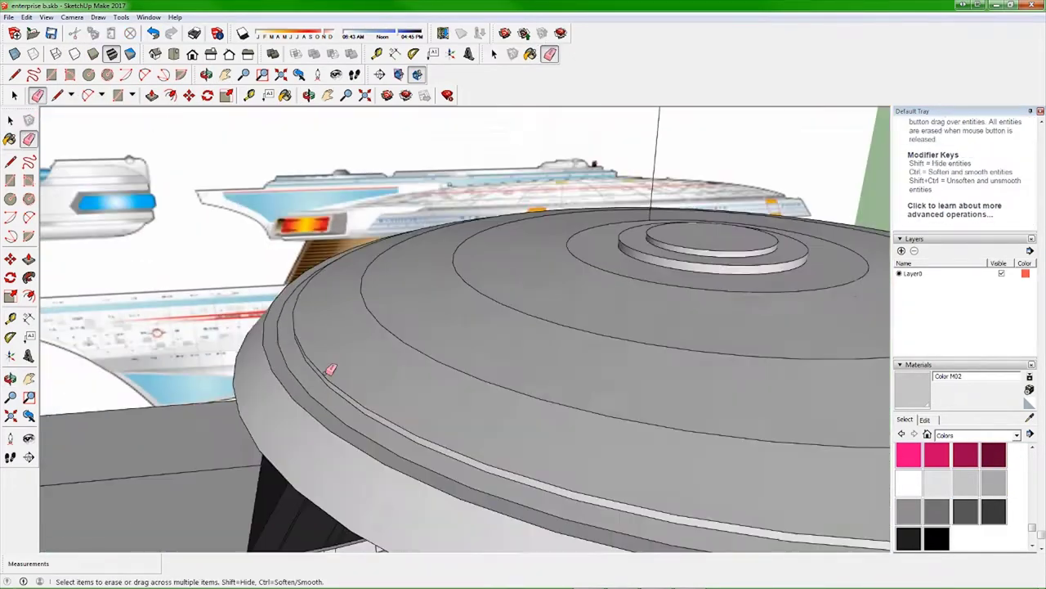
mouse_move(327, 369)
middle_mouse_down()
mouse_move(523, 262)
mouse_move(701, 367)
middle_mouse_up()
- Select the small front-view blueprint panel from a view looking down on the saucer
key("space")
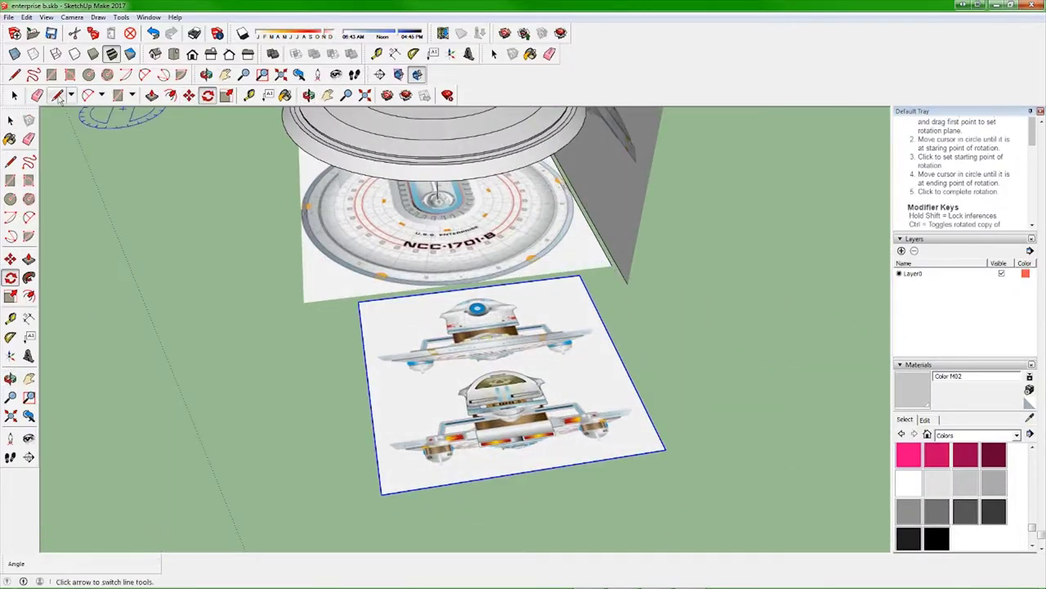
key("l")
left_click(417, 164)
key("Escape")
middle_click_drag(495, 229, 412, 151)
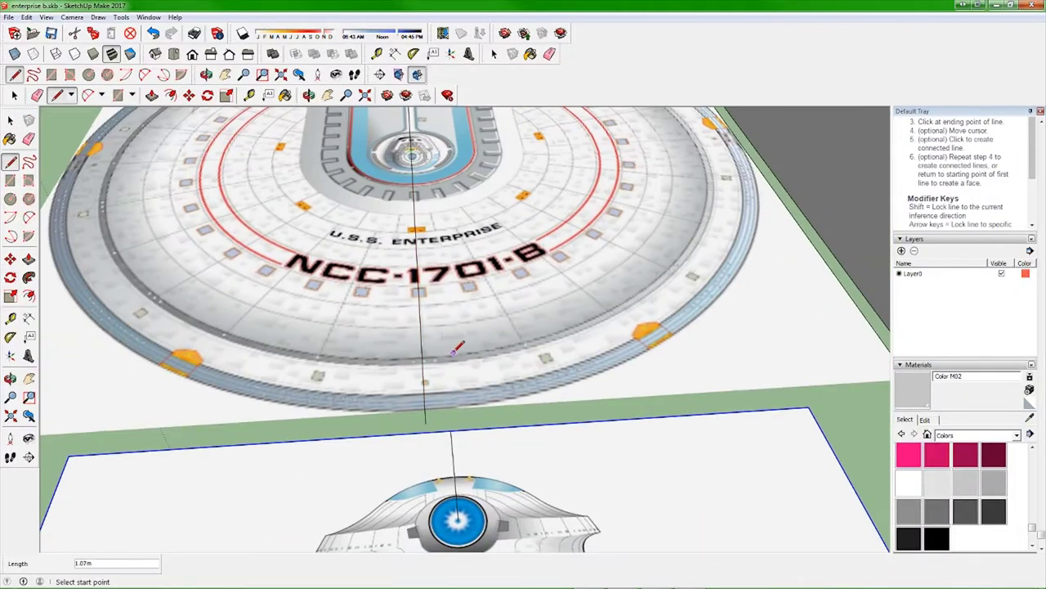
key("space")
left_click_drag(347, 376, 337, 433)
- Start moving and resizing the blueprint image plane
left_click(189, 94)
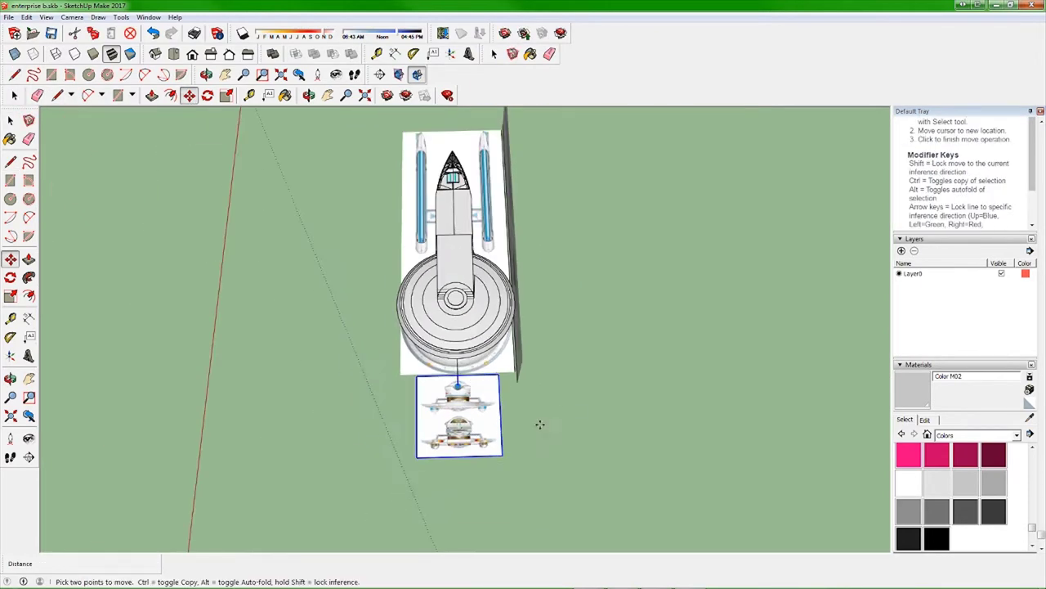
scroll(513, 276, "up", 2)
key("l")
left_click(512, 279)
left_click(225, 96)
scroll(537, 490, "up", 3)
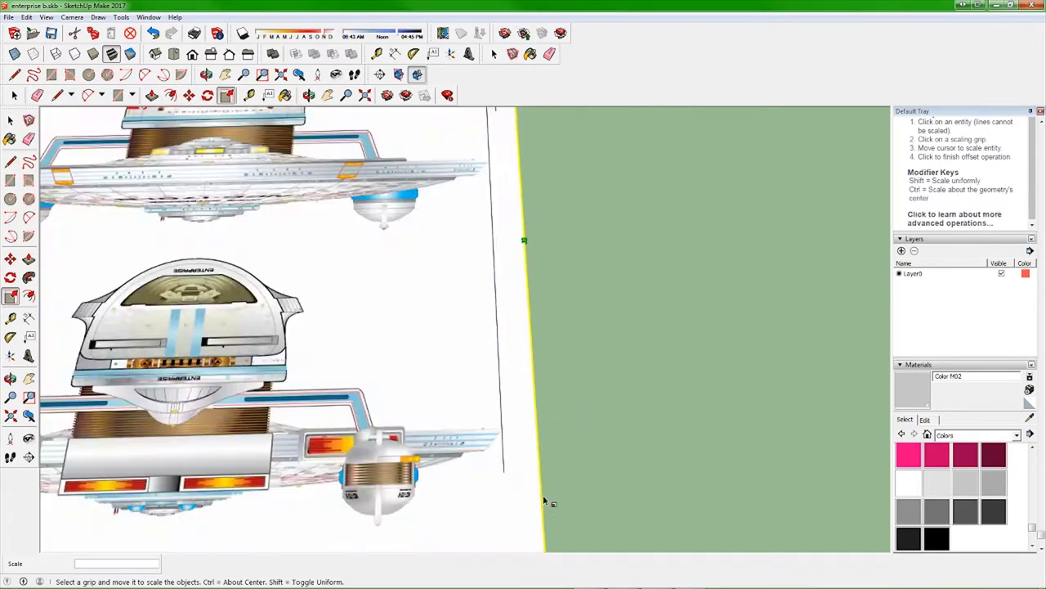
middle_click_drag(538, 491, 490, 368)
key("q")
left_click(470, 359)
- Orbit around the saucer and blueprints to an elevated overview
middle_click_drag(714, 317, 640, 319)
scroll(316, 215, "up", 5)
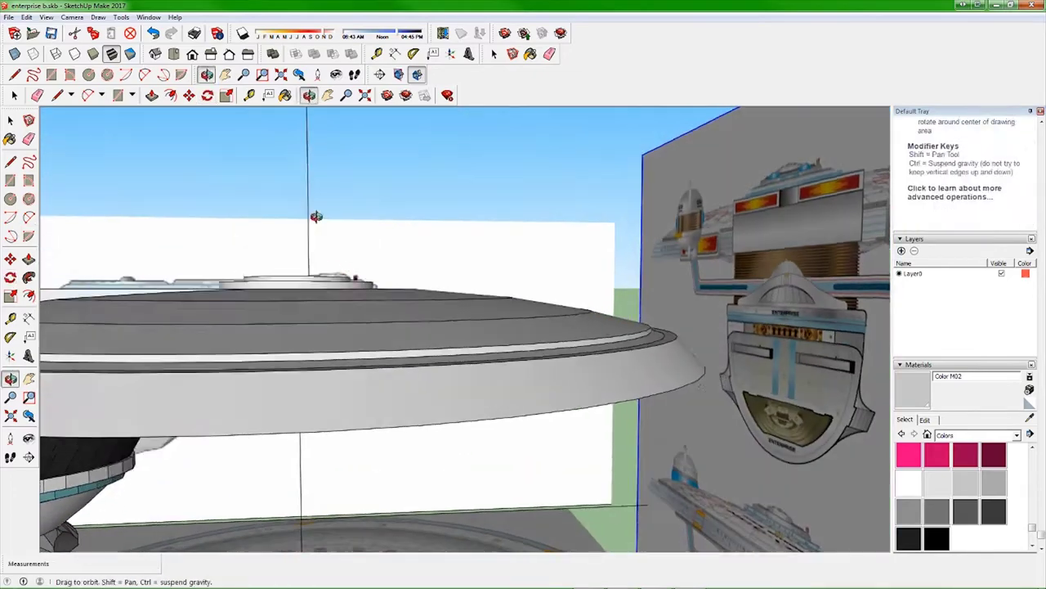
key("l")
left_click(88, 300)
middle_click_drag(571, 245, 477, 292)
key("e")
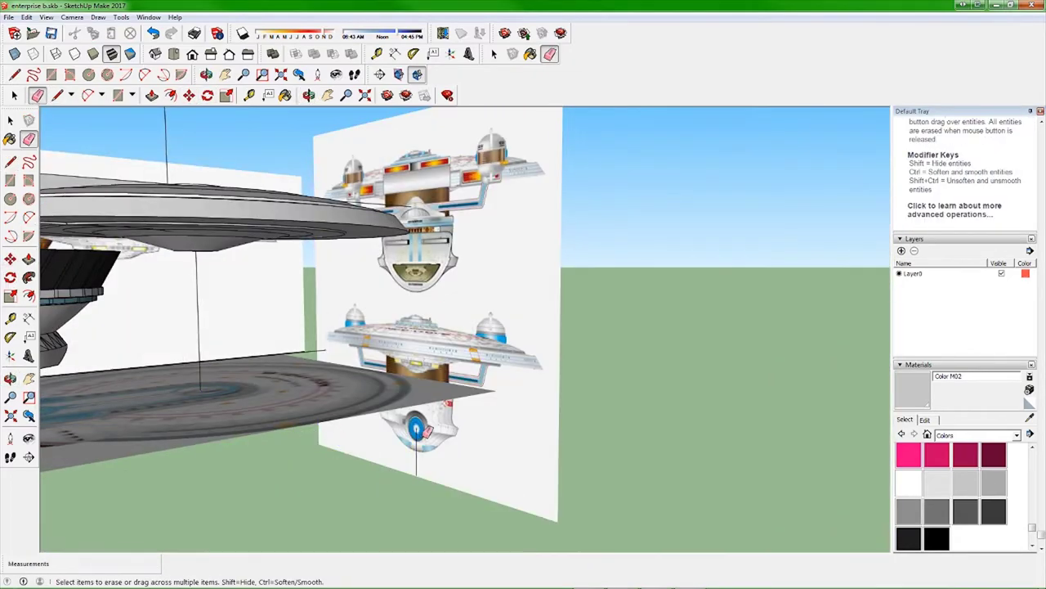
middle_click_drag(439, 331, 542, 512)
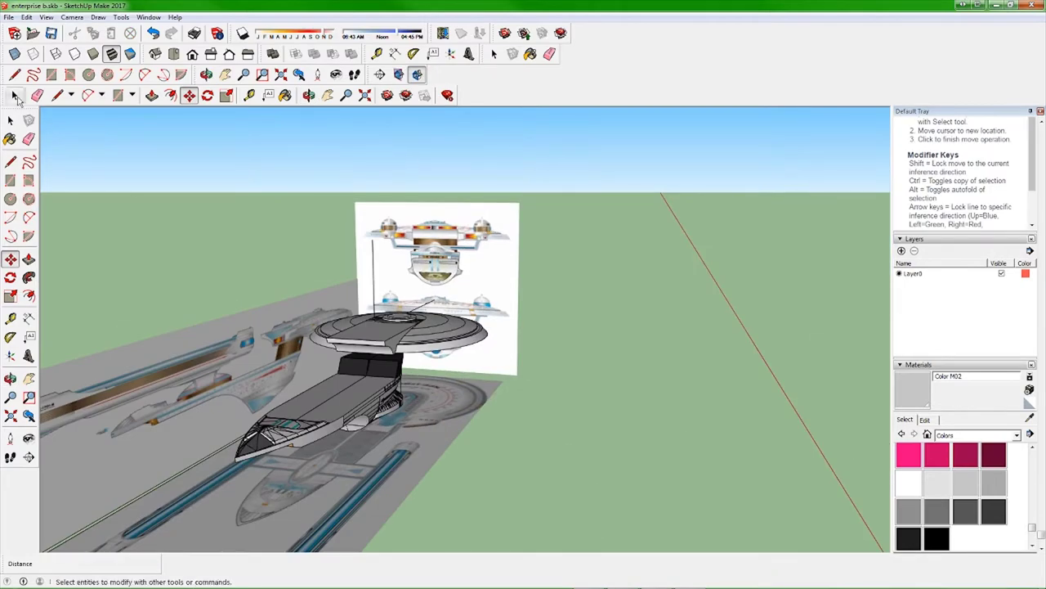
- Raise the top-view blueprint plane above the model and check it from below
left_click(270, 384)
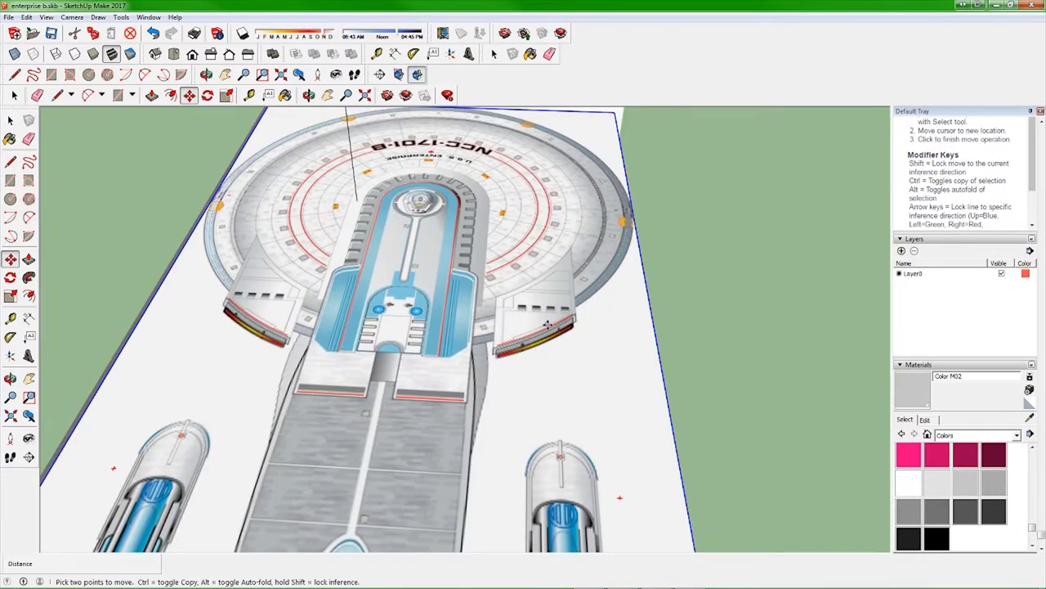
mouse_move(387, 437)
middle_mouse_down()
mouse_move(755, 307)
mouse_move(417, 292)
middle_mouse_up()
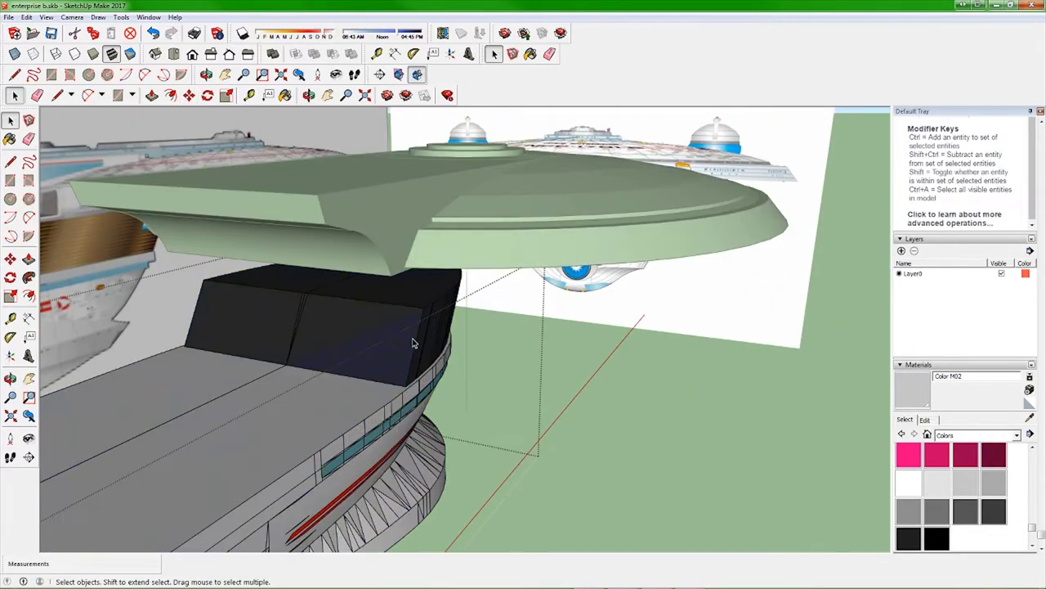
middle_click_drag(414, 353, 491, 205)
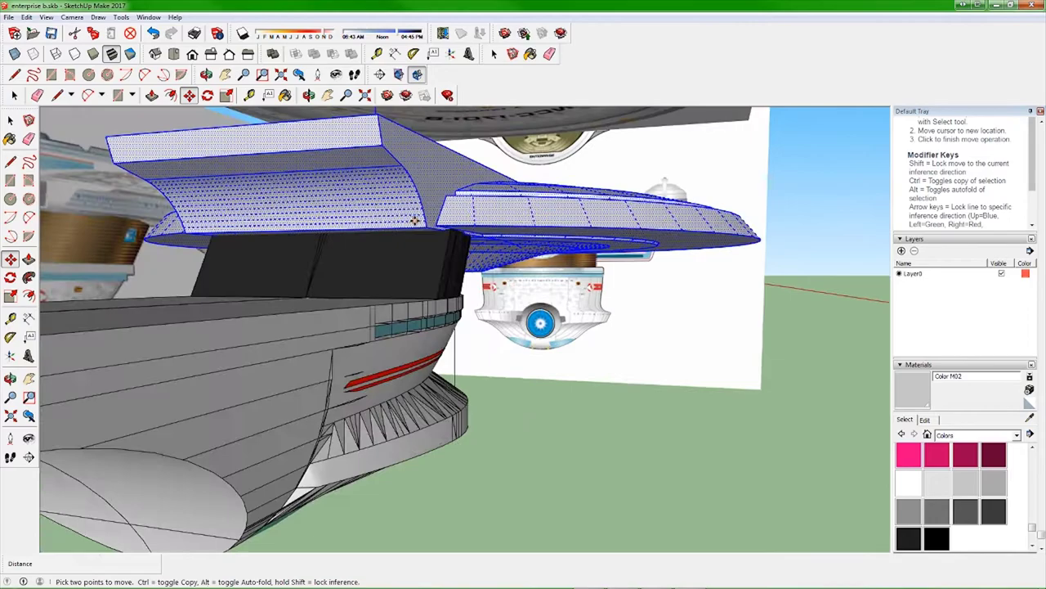
mouse_move(415, 221)
middle_mouse_down()
mouse_move(376, 335)
mouse_move(636, 367)
middle_mouse_up()
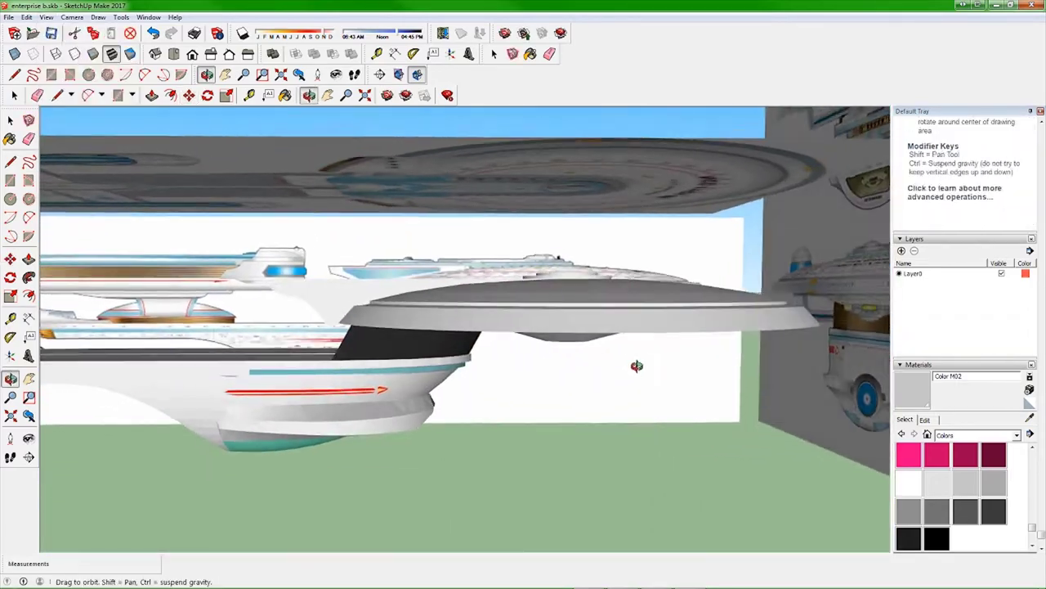
key("m")
middle_click_drag(526, 273, 493, 411)
scroll(493, 412, "down", 3)
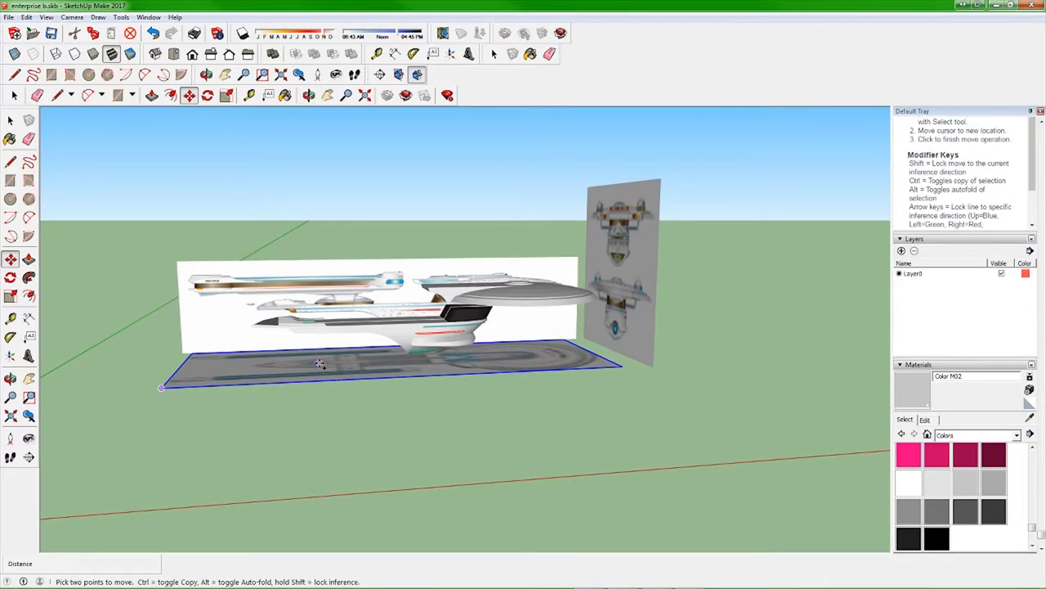
- Start a vertical line on the saucer connector
mouse_move(311, 185)
middle_mouse_down()
mouse_move(457, 245)
mouse_move(542, 255)
mouse_move(411, 198)
mouse_move(456, 446)
middle_mouse_up()
key("l")
left_click(542, 255)
key("l")
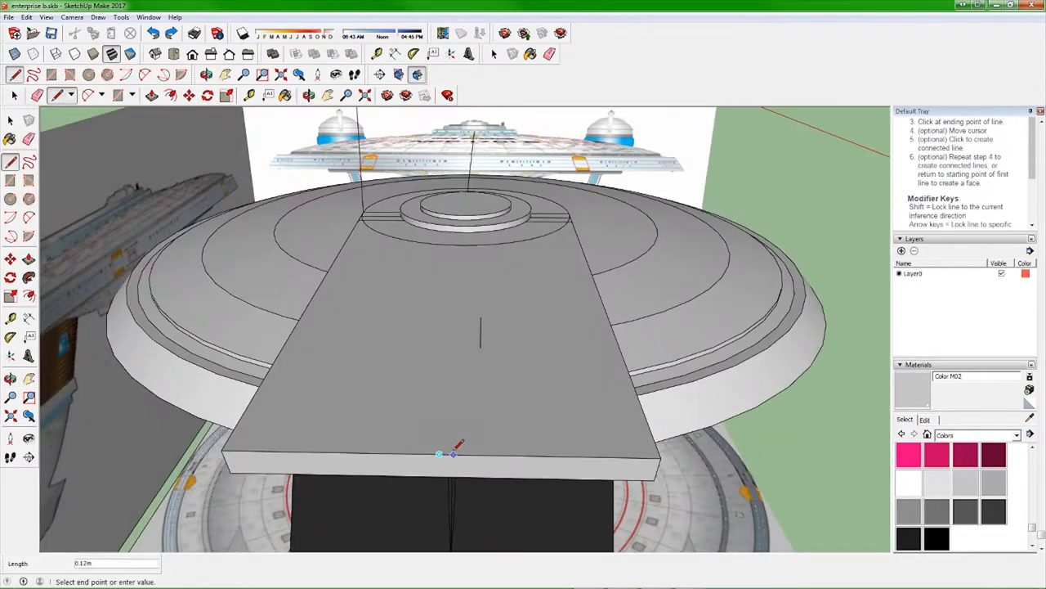
- Draw an edge across the connector slab's top
left_click(464, 449)
left_click(462, 360)
scroll(491, 385, "up", 3)
scroll(428, 310, "up", 5)
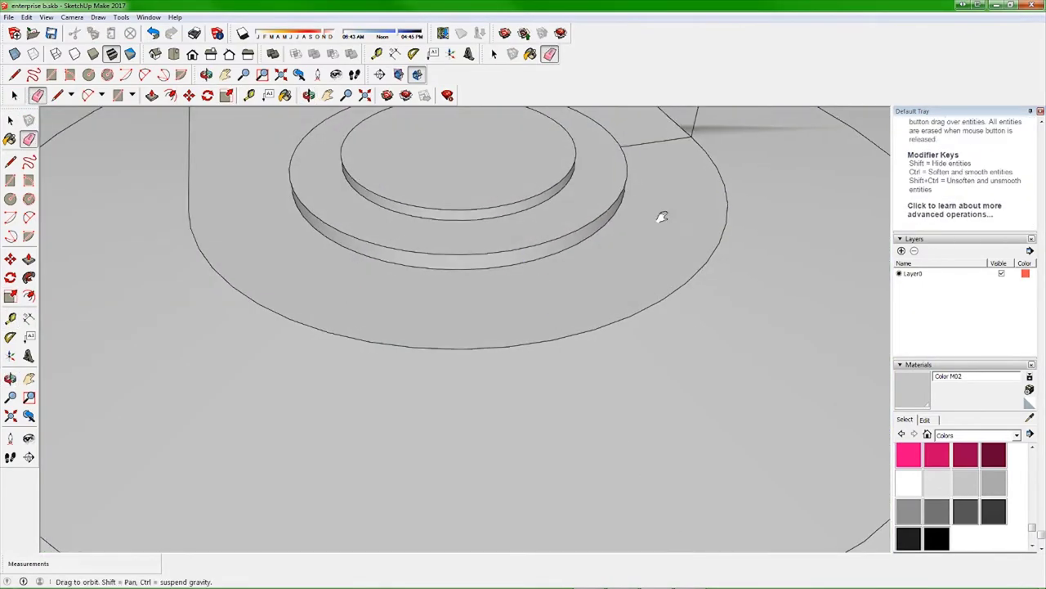
- Erase the stray edges on a nacelle pylon
middle_click_drag(662, 217, 535, 249)
scroll(535, 250, "down", 5)
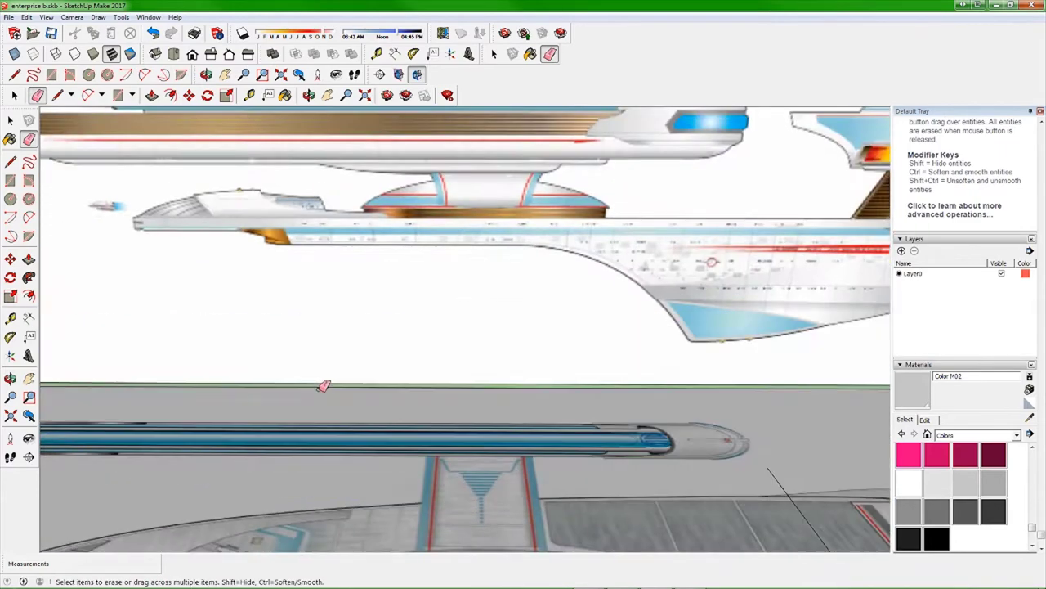
middle_click_drag(300, 384, 327, 384)
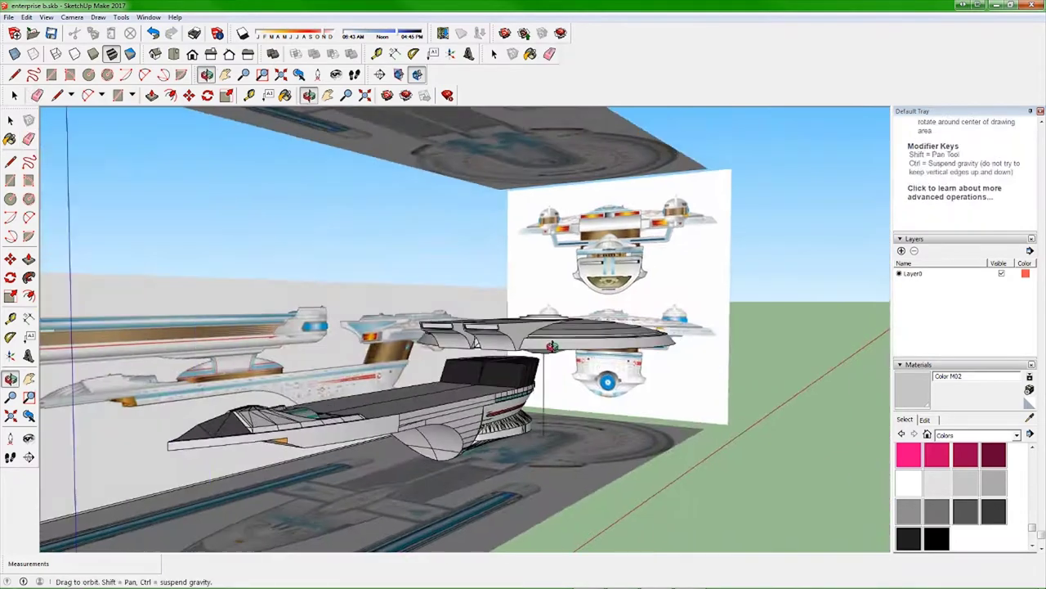
scroll(447, 275, "up", 5)
scroll(447, 276, "up", 2)
left_click_drag(447, 276, 671, 285)
mouse_move(670, 285)
middle_mouse_down()
mouse_move(376, 294)
mouse_move(754, 434)
middle_mouse_up()
scroll(440, 425, "down", 3)
scroll(439, 424, "up", 5)
middle_click_drag(299, 397, 502, 385)
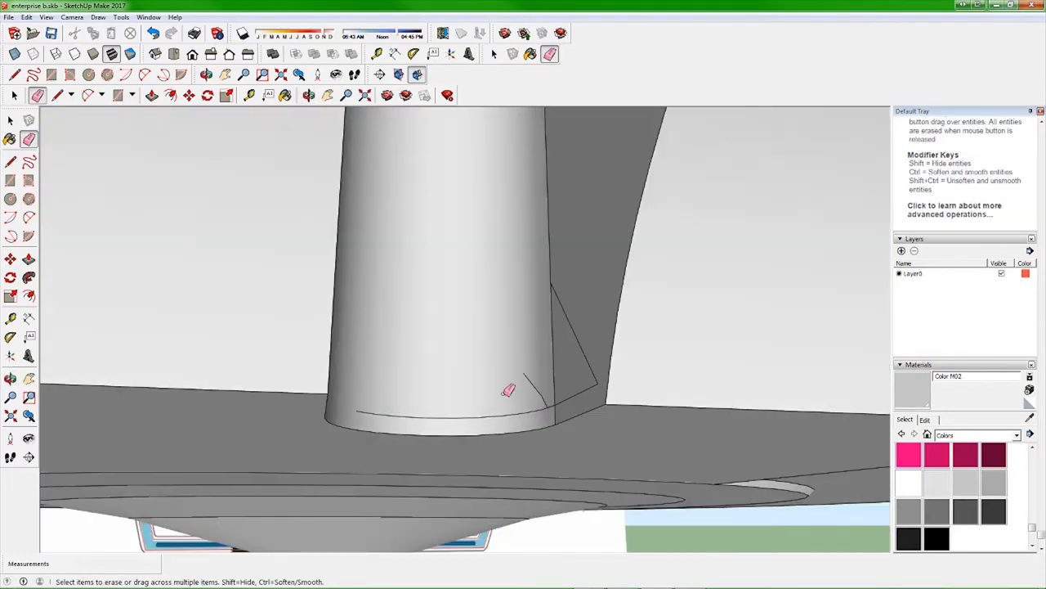
scroll(542, 289, "down", 4)
- Draw a line from the connector slab top to the central dome
middle_click_drag(541, 288, 570, 298)
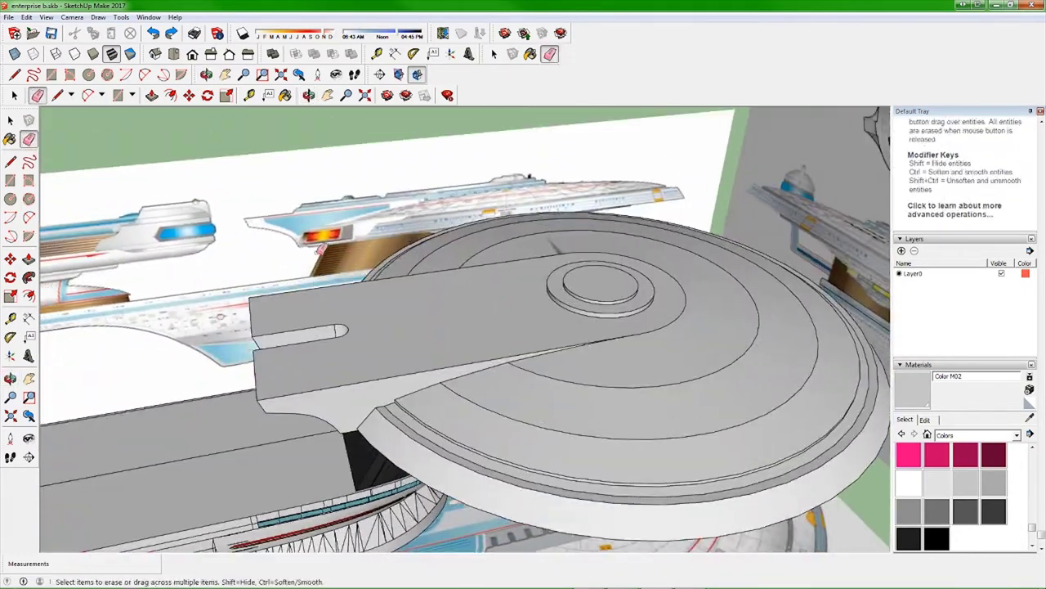
scroll(571, 298, "up", 3)
key("l")
left_click(571, 298)
scroll(531, 298, "down", 3)
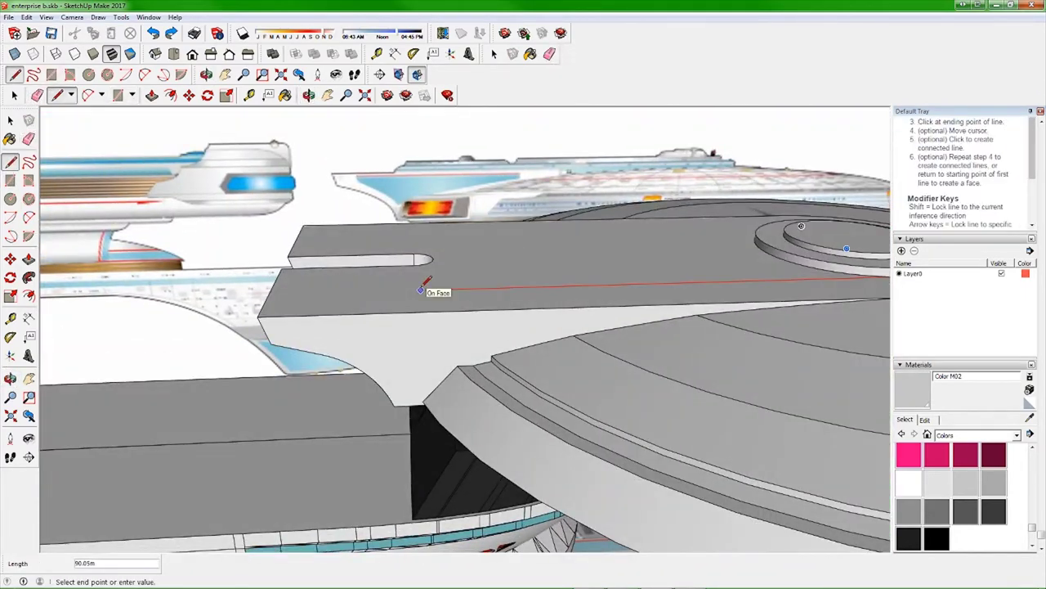
left_click(440, 288)
scroll(441, 285, "down", 3)
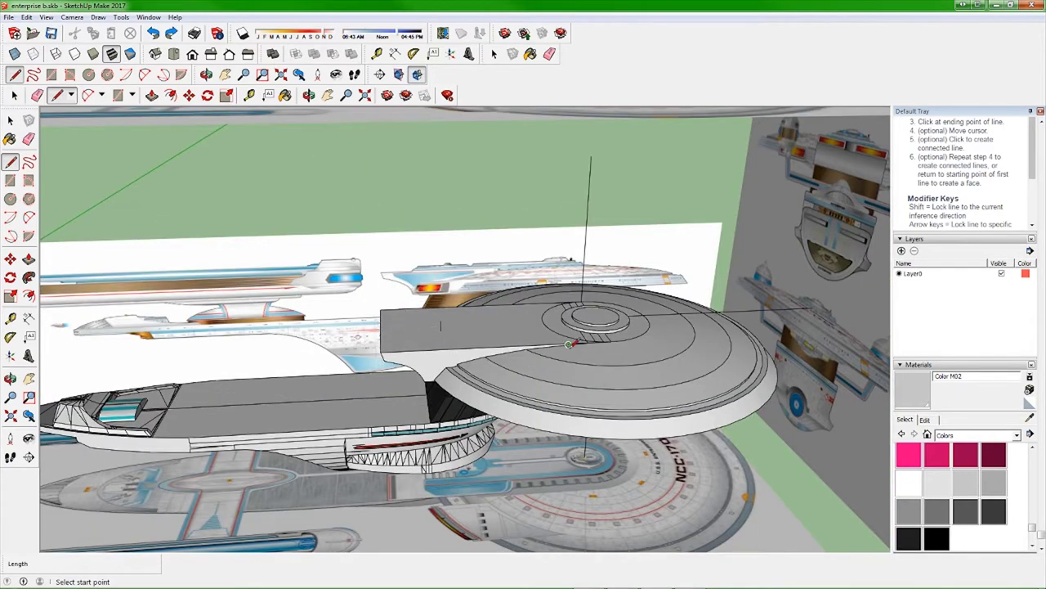
- Orbit over the saucer top, underside and rim to inspect it
key("e")
scroll(570, 344, "up", 3)
middle_click_drag(679, 332, 210, 262)
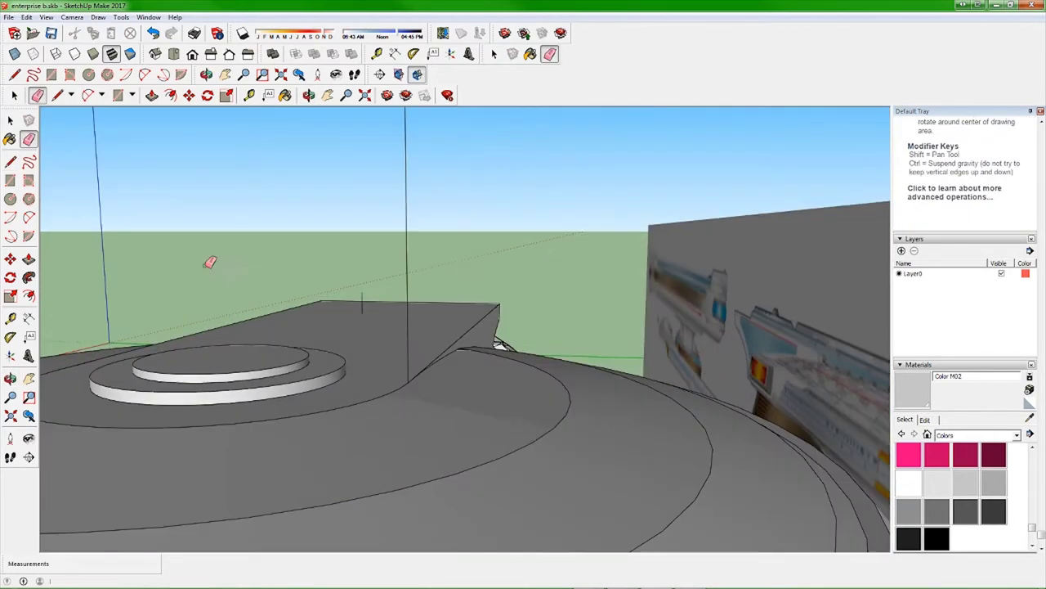
mouse_move(360, 387)
middle_mouse_down()
mouse_move(752, 363)
mouse_move(537, 443)
mouse_move(542, 329)
mouse_move(577, 292)
middle_mouse_up()
scroll(578, 292, "up", 2)
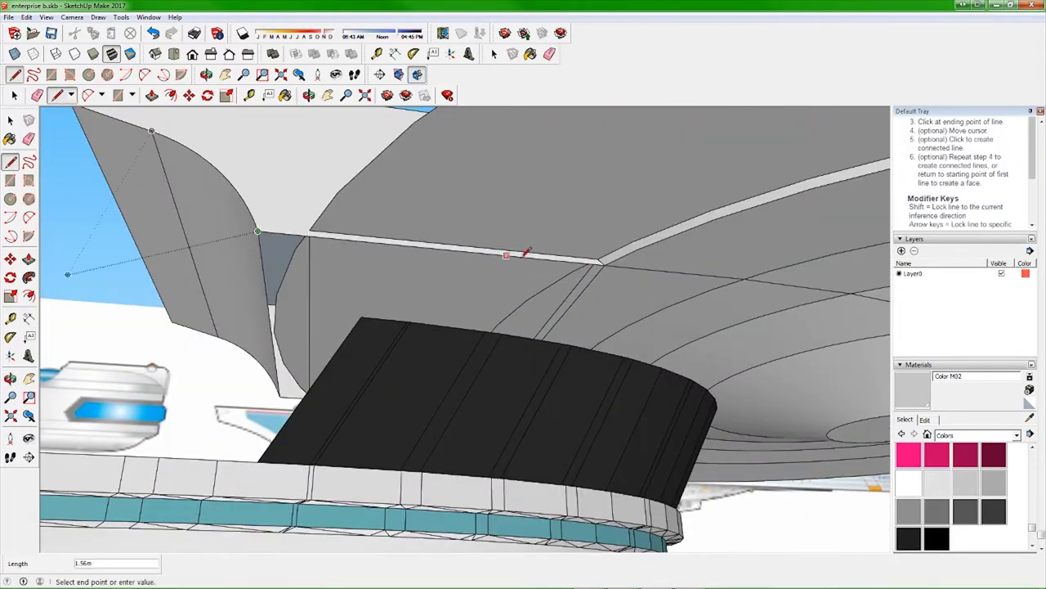
middle_click_drag(524, 255, 631, 325)
mouse_move(770, 233)
middle_mouse_down()
mouse_move(662, 355)
mouse_move(534, 537)
mouse_move(479, 430)
mouse_move(474, 346)
mouse_move(603, 358)
mouse_move(344, 213)
middle_mouse_up()
- Draw a line from the saucer's centre along the connector slab
left_click(97, 16)
left_click(171, 215)
left_click(653, 287)
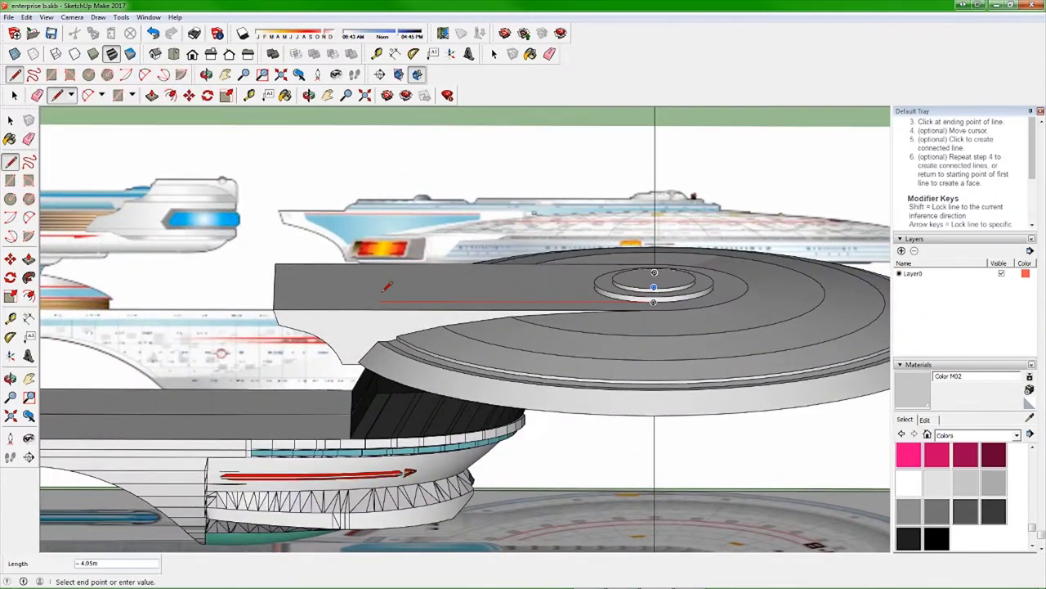
mouse_move(548, 238)
middle_mouse_down()
mouse_move(678, 346)
mouse_move(280, 434)
mouse_move(169, 103)
middle_mouse_up()
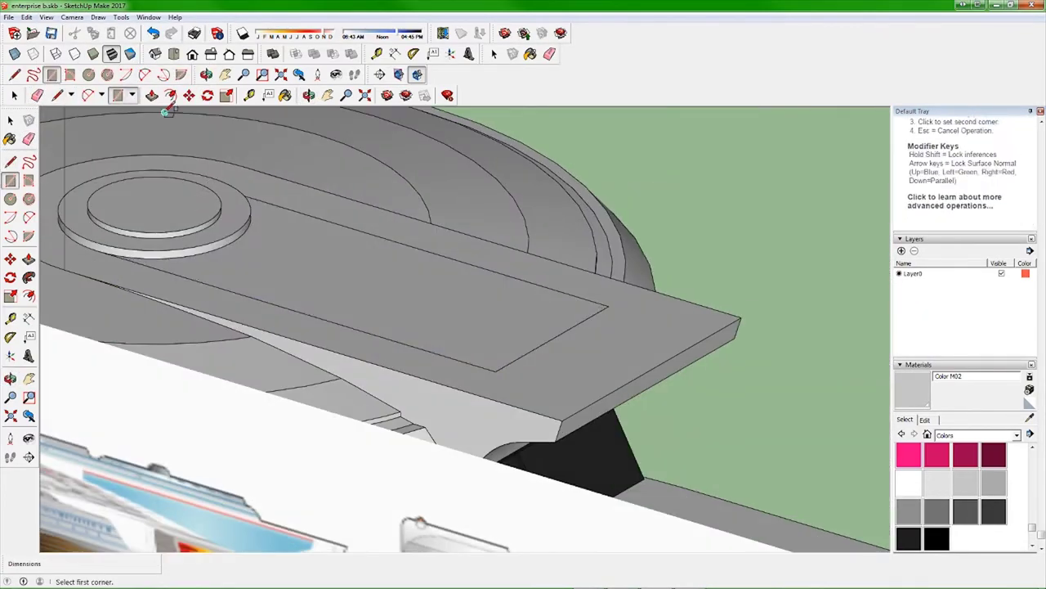
- Push the slab's curved face into a rounded ledge
left_click(152, 95)
middle_click_drag(458, 286, 497, 249)
scroll(497, 249, "up", 10)
key("a")
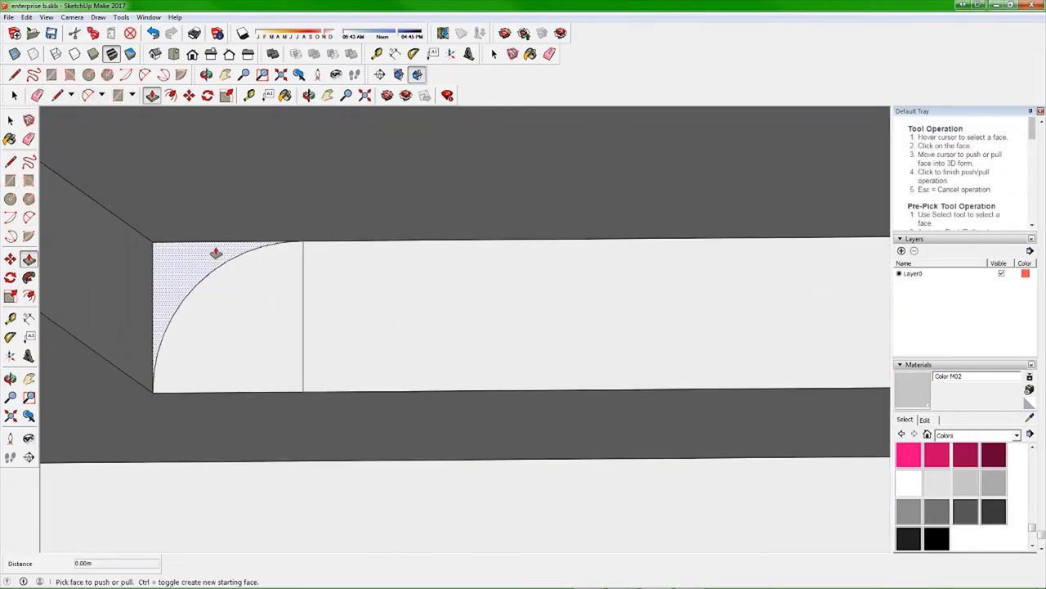
left_click(216, 252)
key("e")
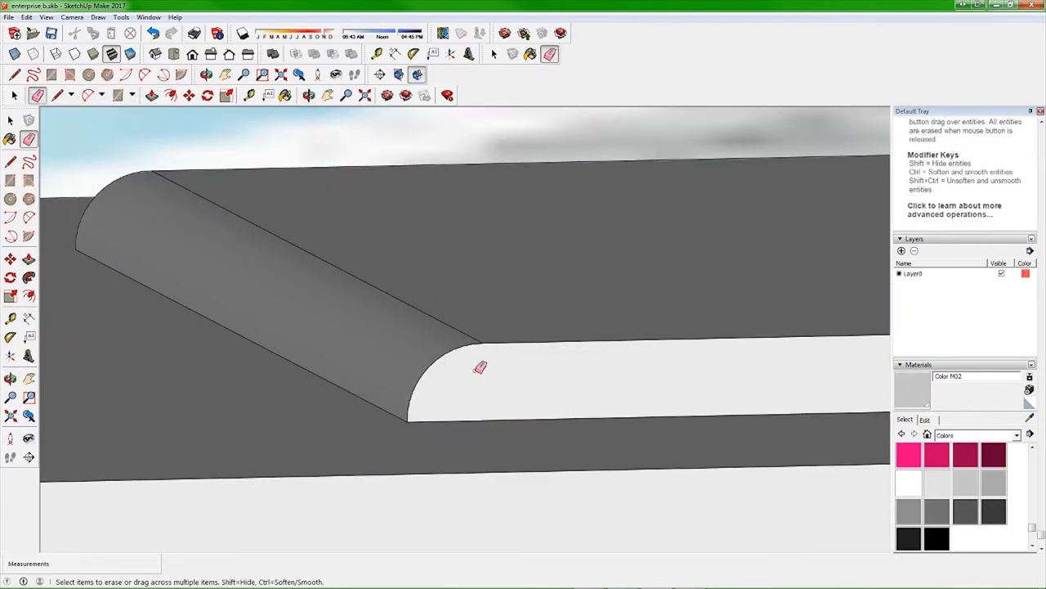
scroll(170, 305, "down", 5)
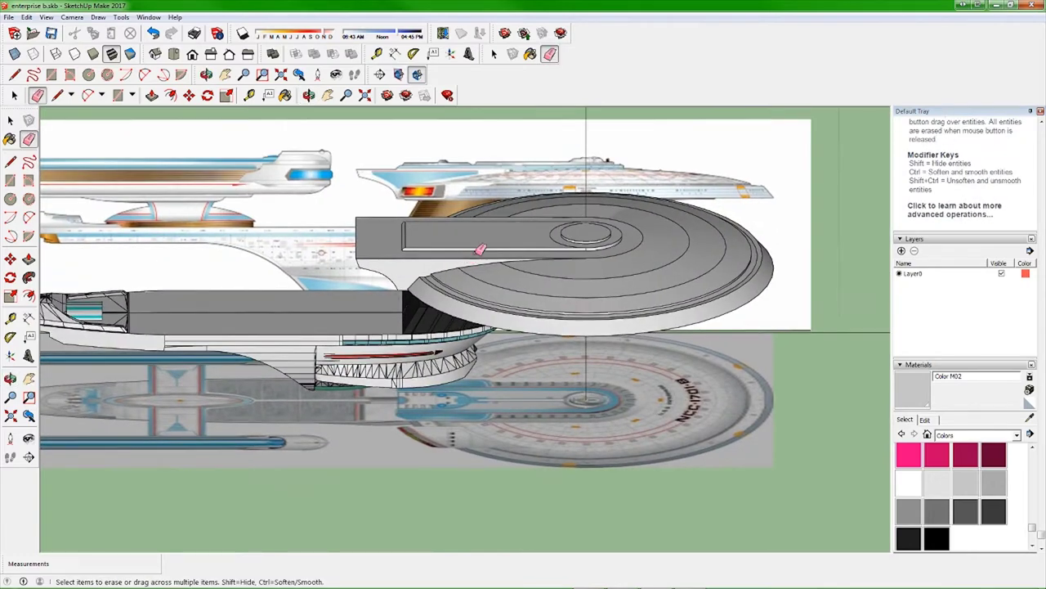
- Draw a rectangle on the slab top and recess it as a strip, undoing two missteps
left_click(51, 74)
scroll(315, 188, "down", 3)
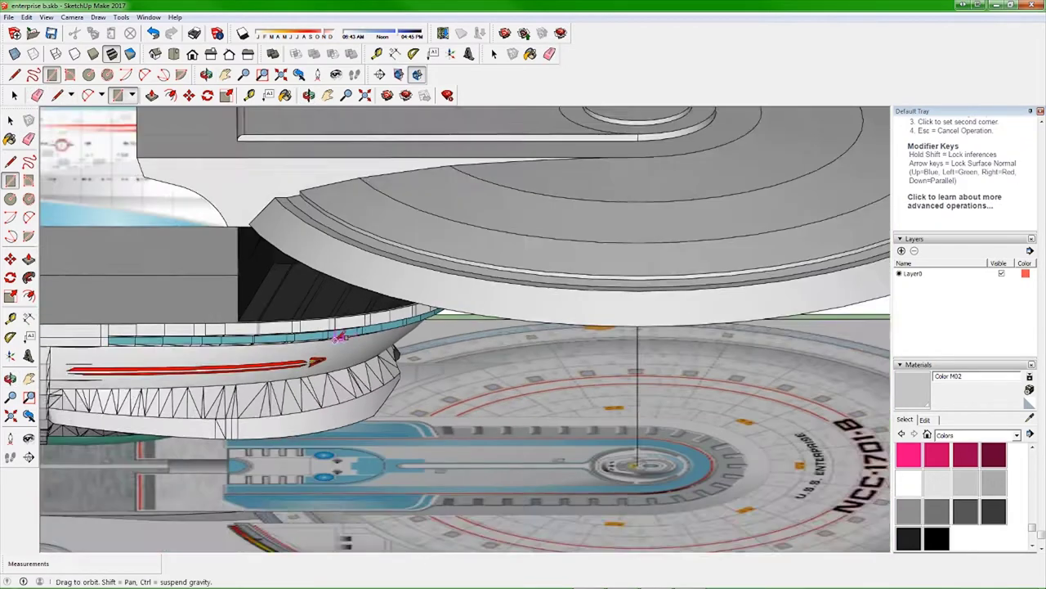
left_click(512, 203)
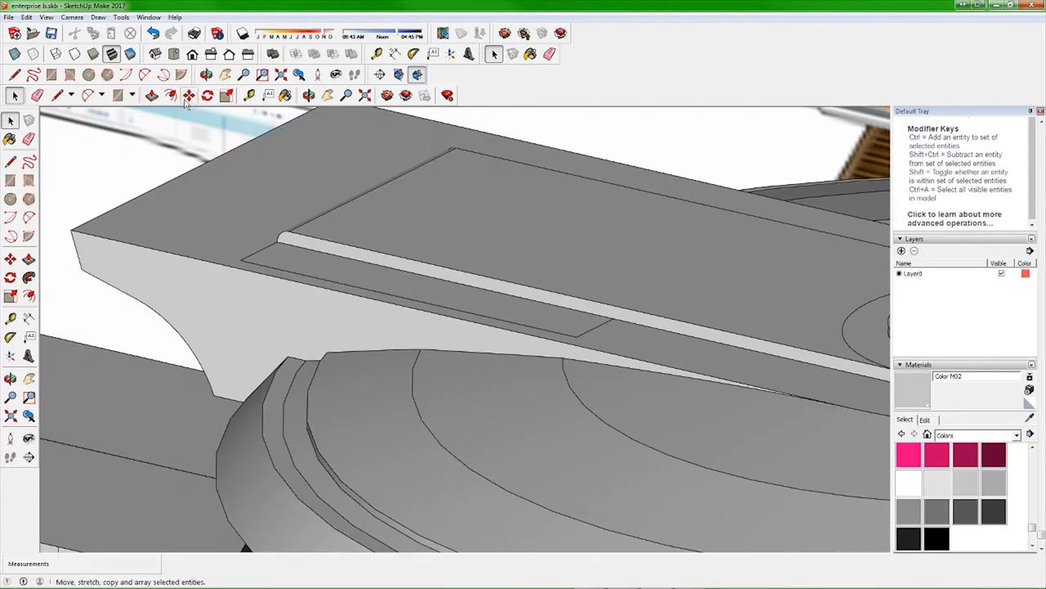
key("ctrl+z")
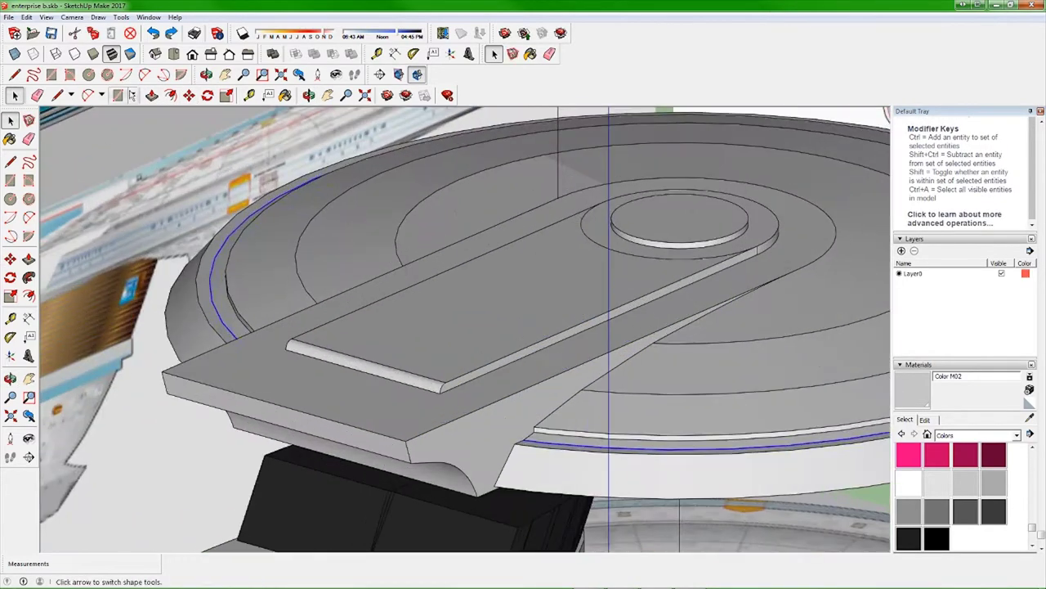
key("ctrl+z")
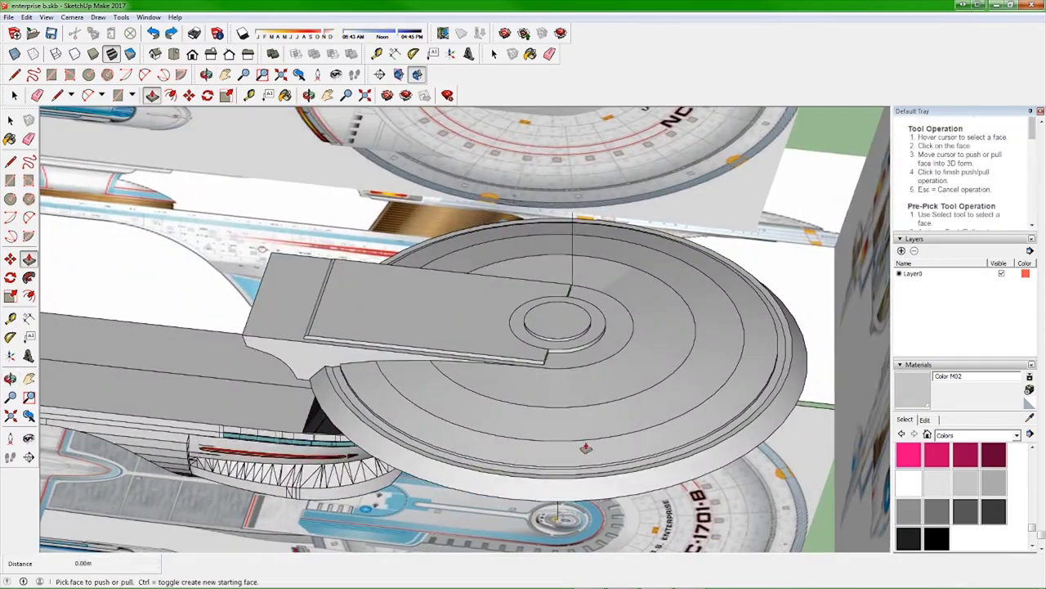
left_click_drag(586, 447, 418, 358)
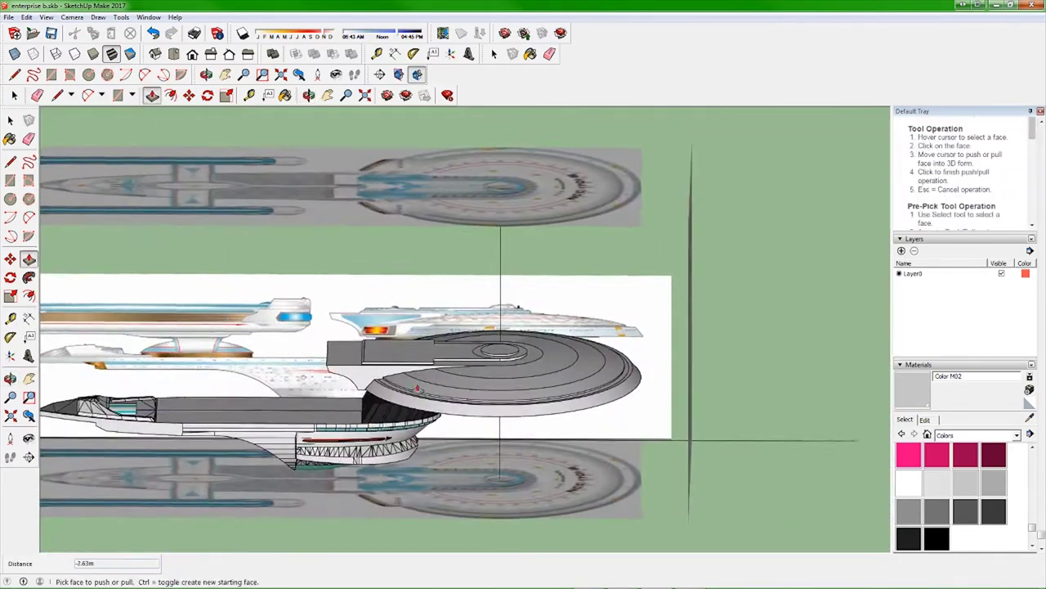
- Begin a new line from the central dome's edge
key("m")
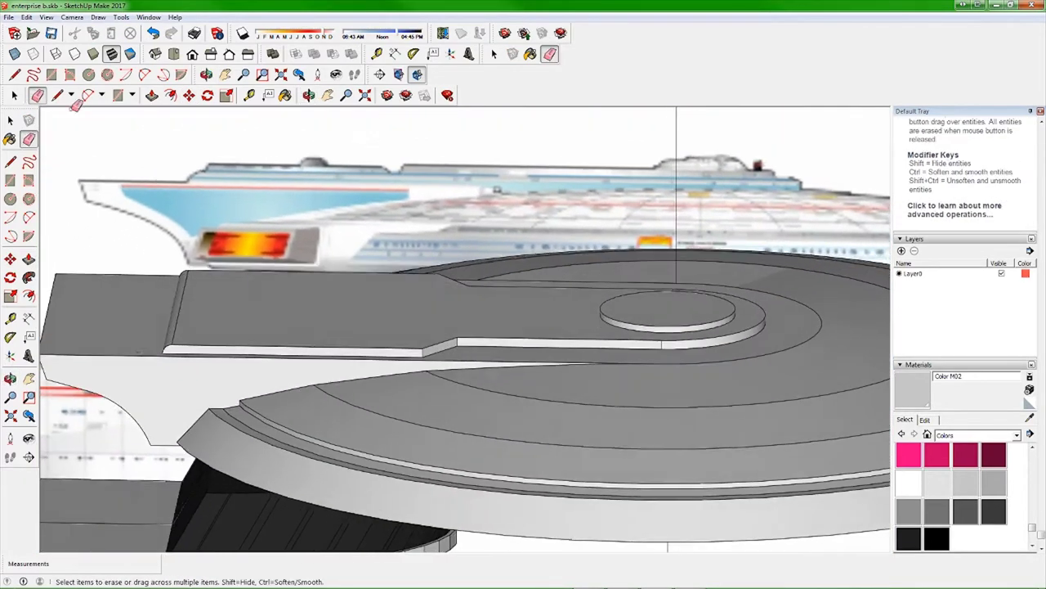
key("l")
left_click(670, 314)
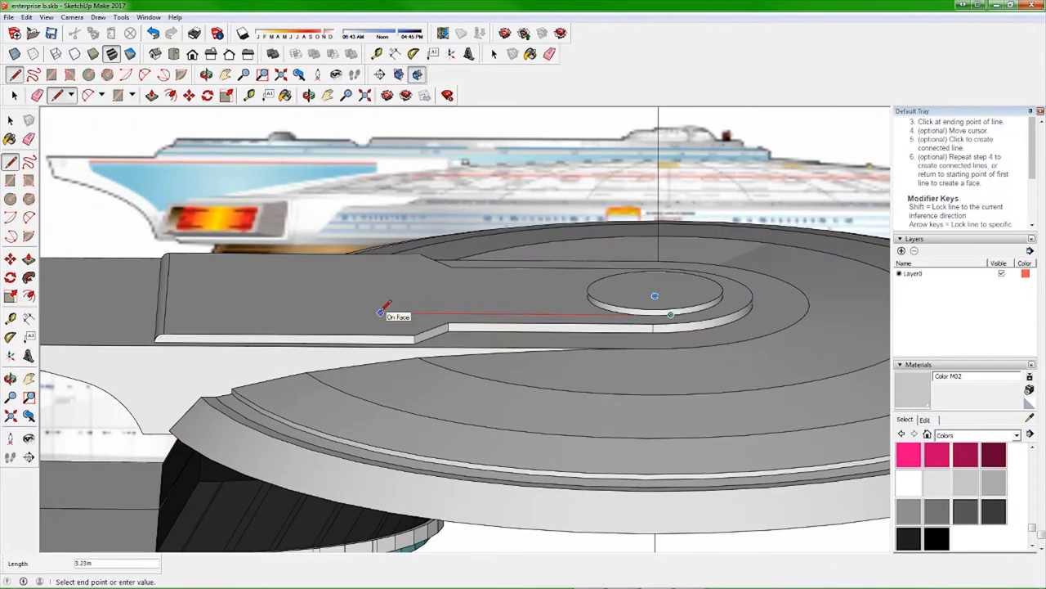
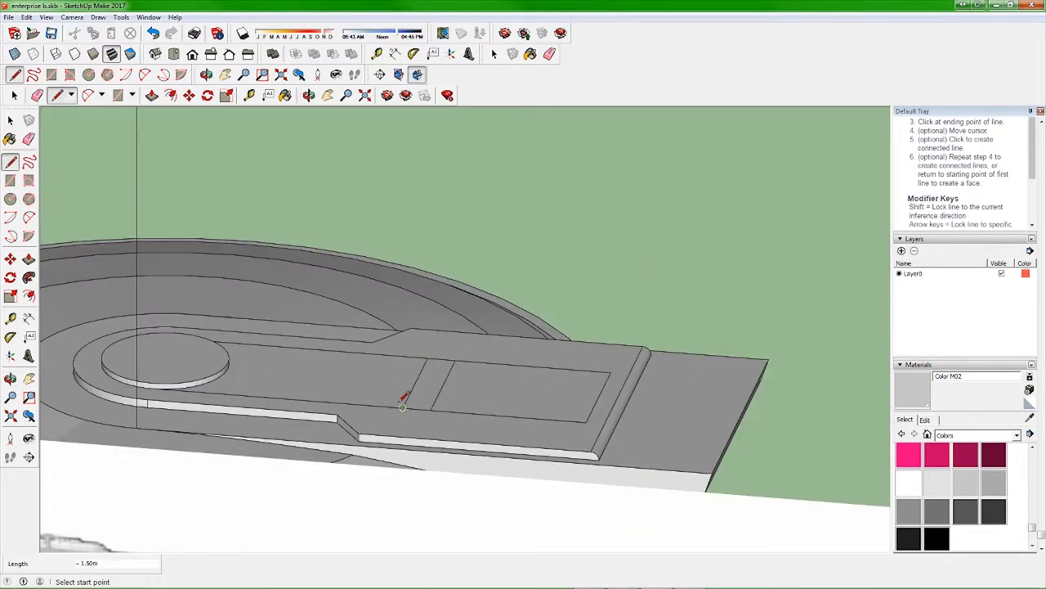
- Outline the deck around the neck using the Eraser, Rectangle and Arc tools
key("e")
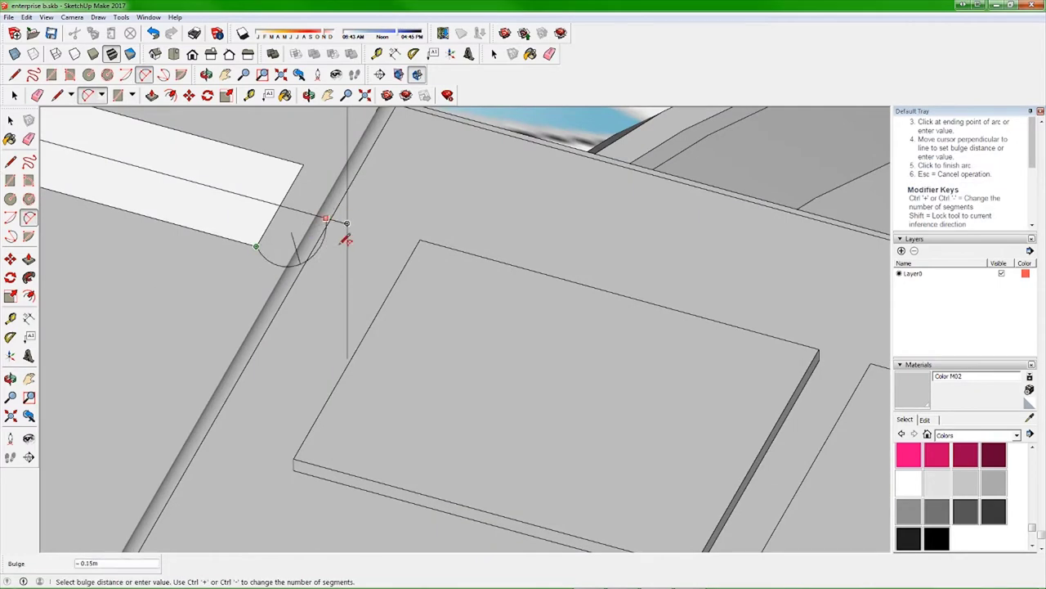
key("r")
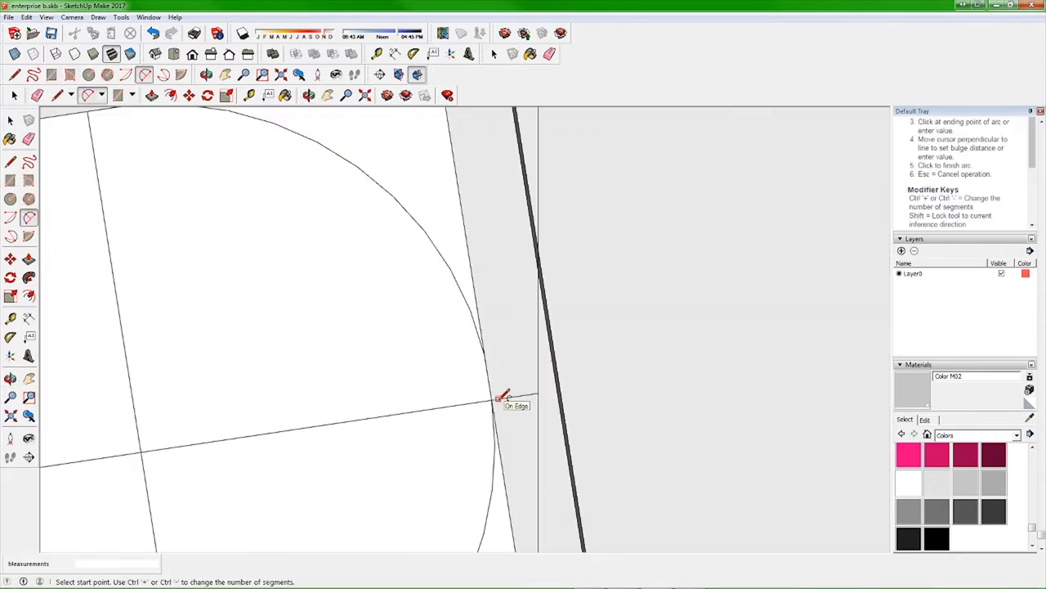
key("a")
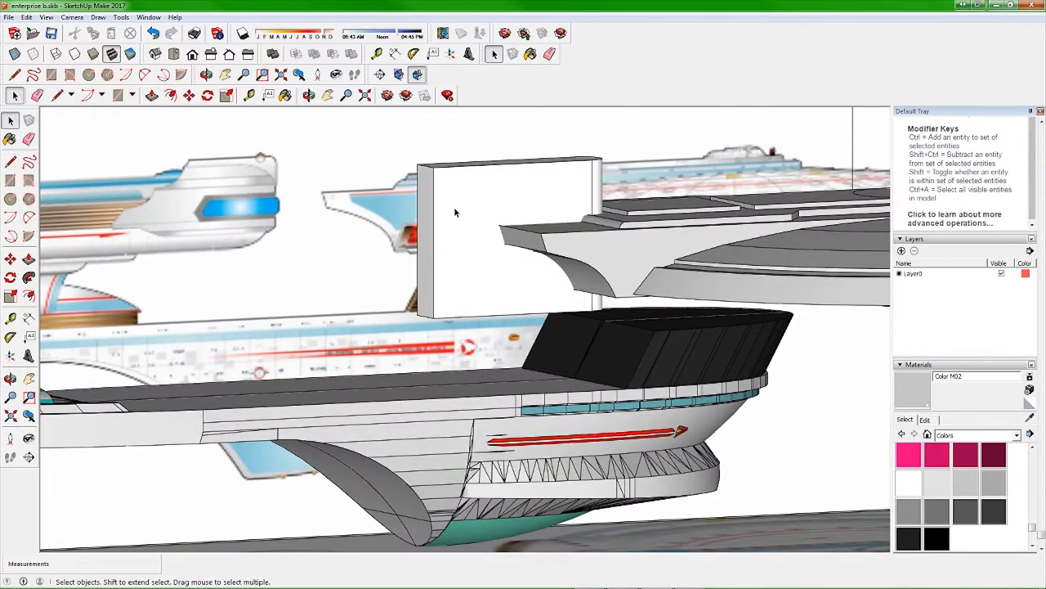
- Run Intersect Faces > With Model on the neck cylinder and dismiss the 'No intersections found' notice
left_click(456, 212)
right_click(463, 249)
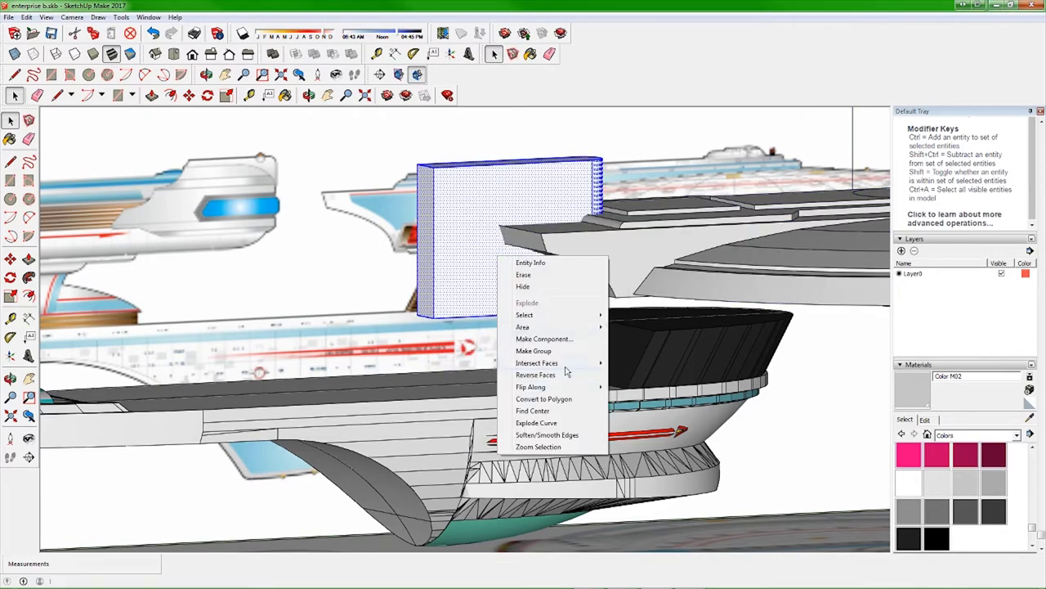
left_click(719, 360)
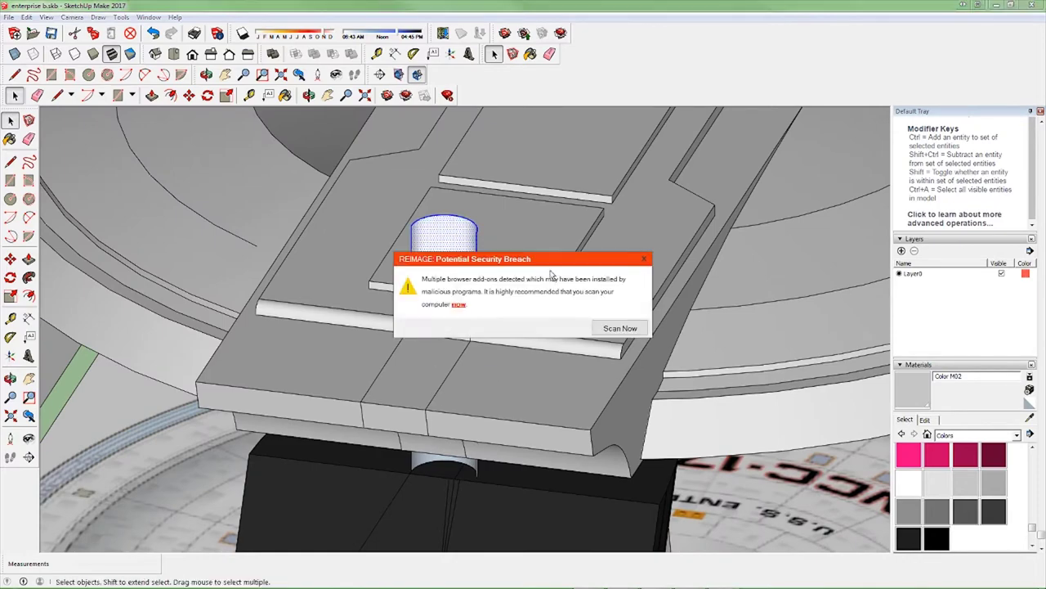
left_click(597, 358)
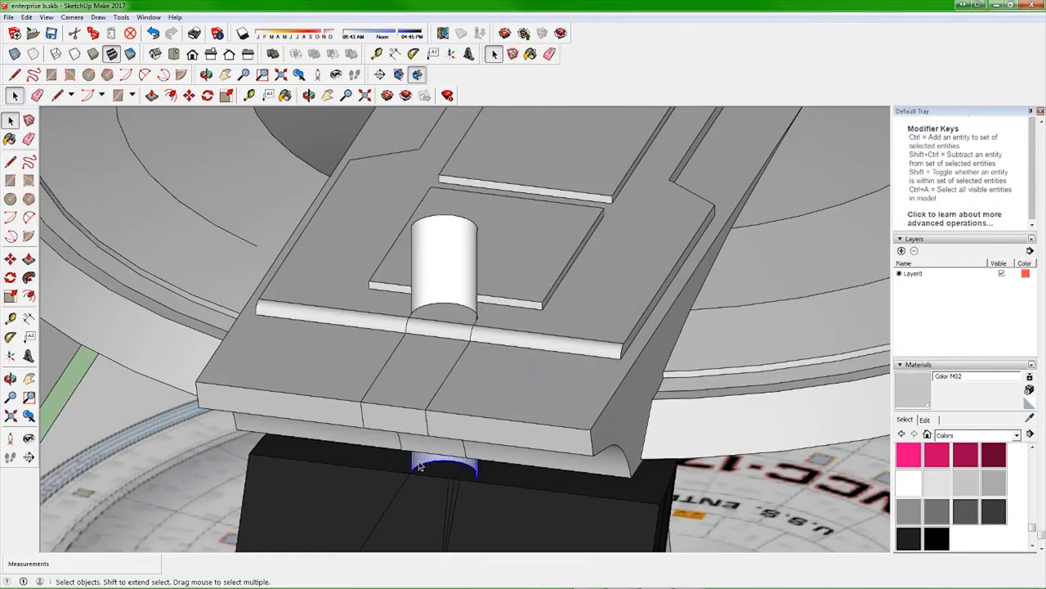
left_click(588, 324)
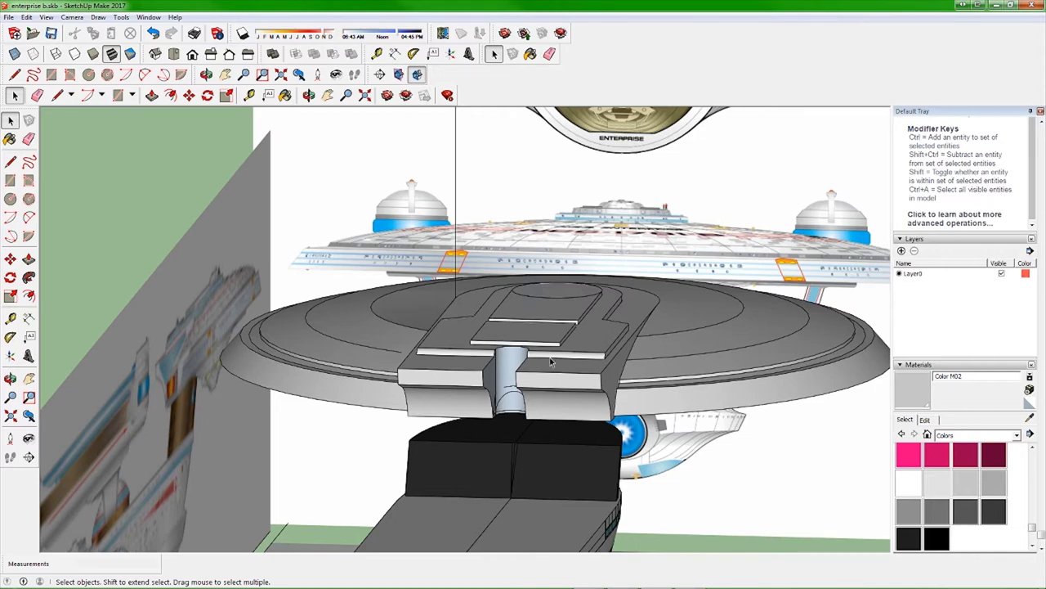
- Orbit around the neck and turn on View > Hidden Geometry to show dashed edges
key("e")
scroll(550, 362, "up", 5)
scroll(401, 362, "up", 3)
mouse_move(632, 424)
middle_mouse_down()
mouse_move(872, 401)
mouse_move(872, 414)
middle_mouse_up()
middle_click_drag(736, 218, 256, 285)
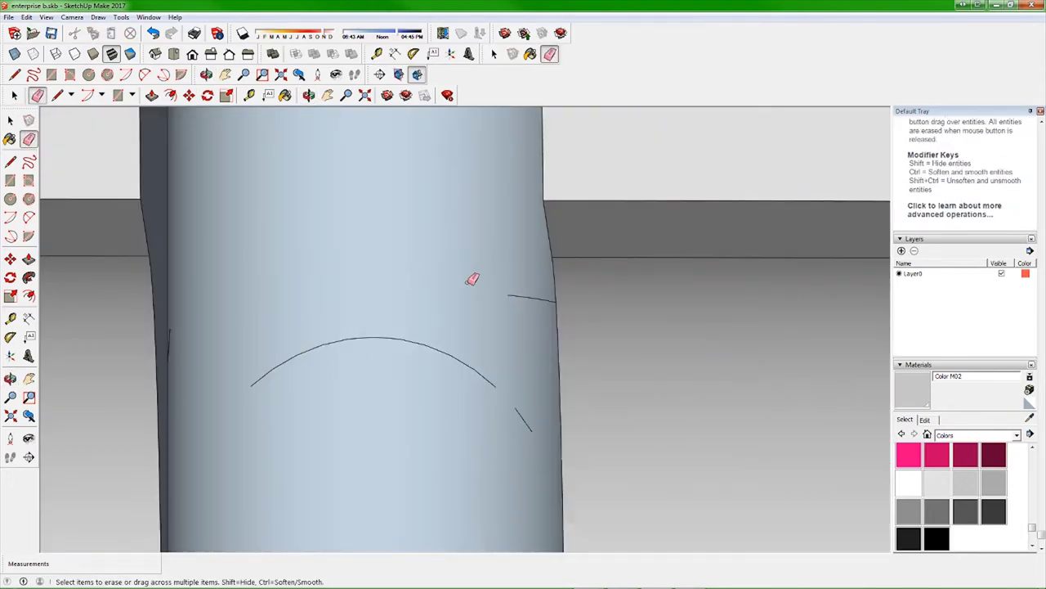
middle_click_drag(474, 273, 834, 330)
mouse_move(542, 354)
middle_mouse_down()
mouse_move(528, 343)
mouse_move(139, 374)
mouse_move(395, 273)
mouse_move(374, 377)
mouse_move(548, 324)
mouse_move(645, 227)
mouse_move(474, 295)
mouse_move(458, 262)
mouse_move(441, 278)
middle_mouse_up()
left_click(14, 95)
left_click(46, 16)
left_click(78, 55)
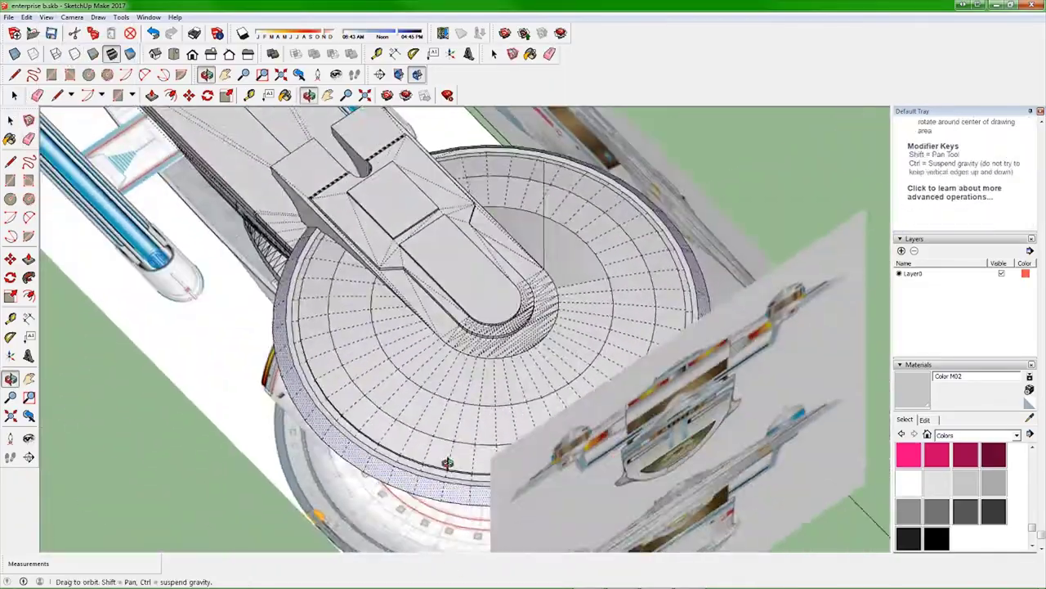
- Try a line on the saucer rim, then undo it and cancel the pending line
mouse_move(327, 327)
middle_mouse_down()
mouse_move(446, 470)
mouse_move(275, 362)
mouse_move(619, 475)
middle_mouse_up()
key("l")
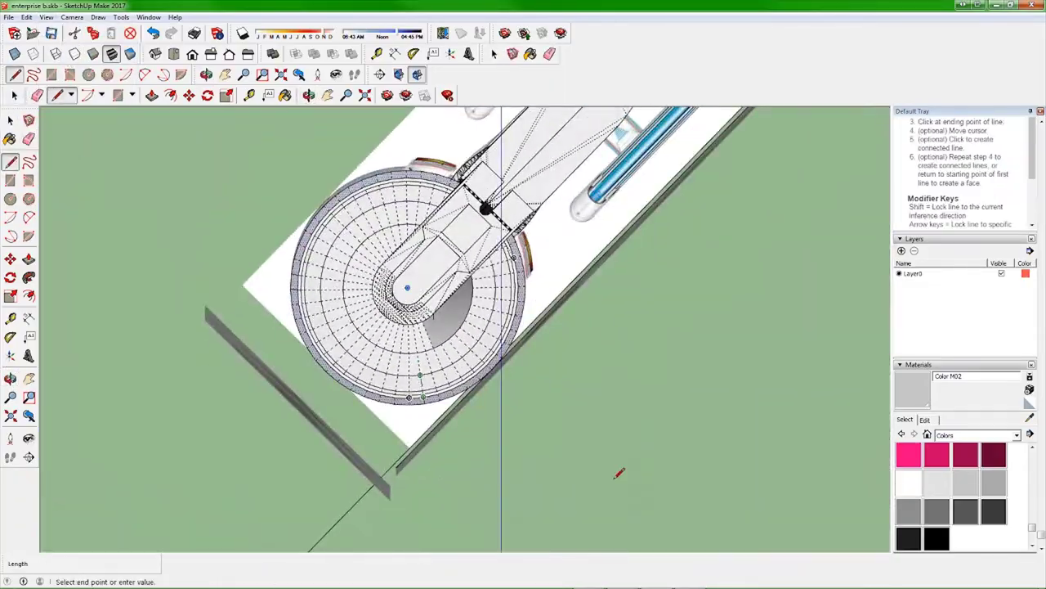
left_click(413, 395)
middle_click_drag(413, 395, 354, 389)
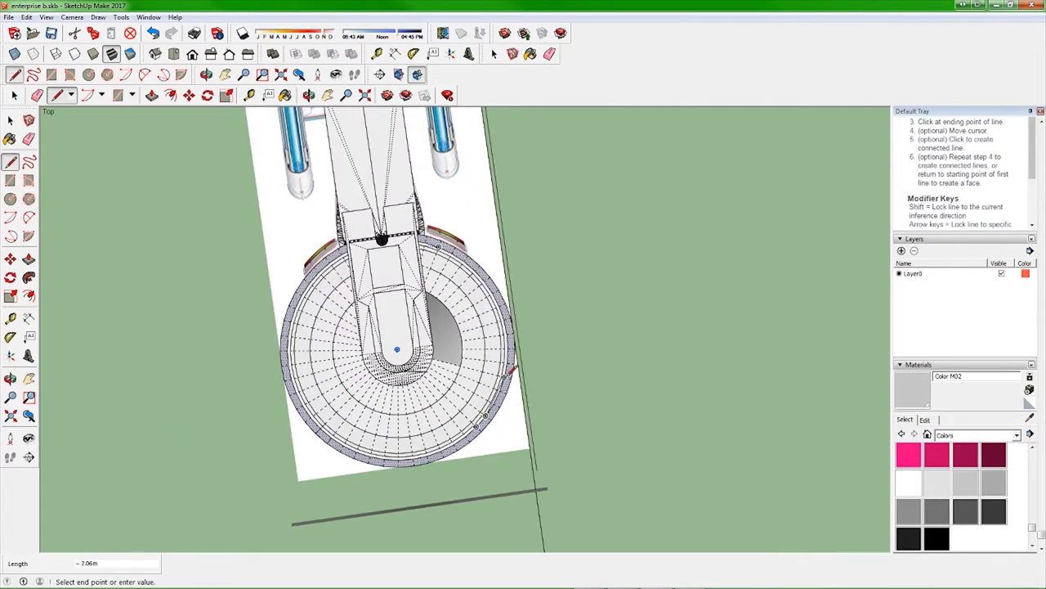
key("ctrl+z")
scroll(522, 342, "up", 3)
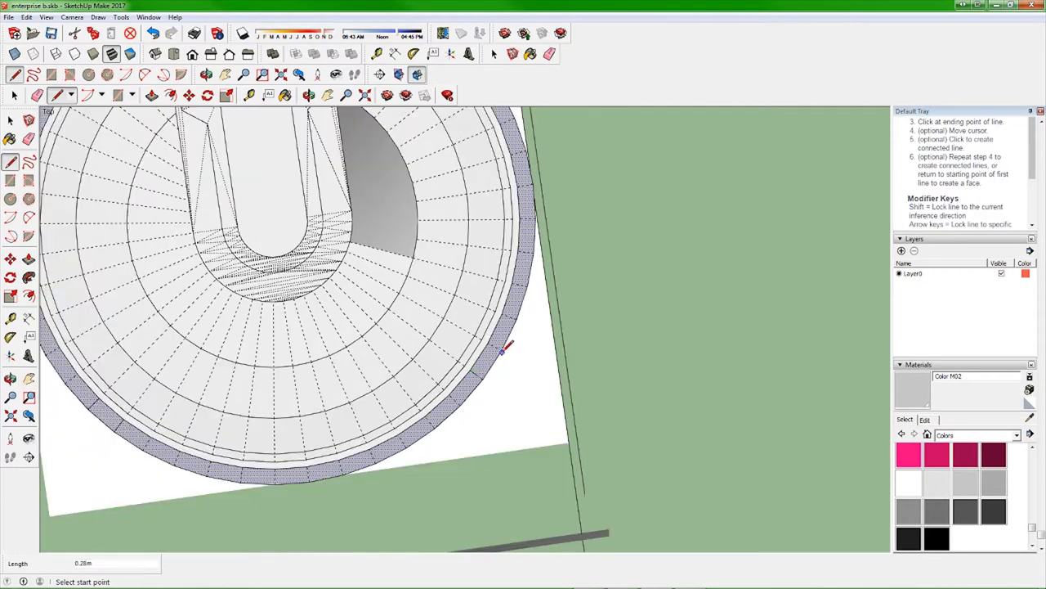
left_click(502, 350)
scroll(457, 356, "down", 3)
key("Escape")
scroll(508, 391, "up", 5)
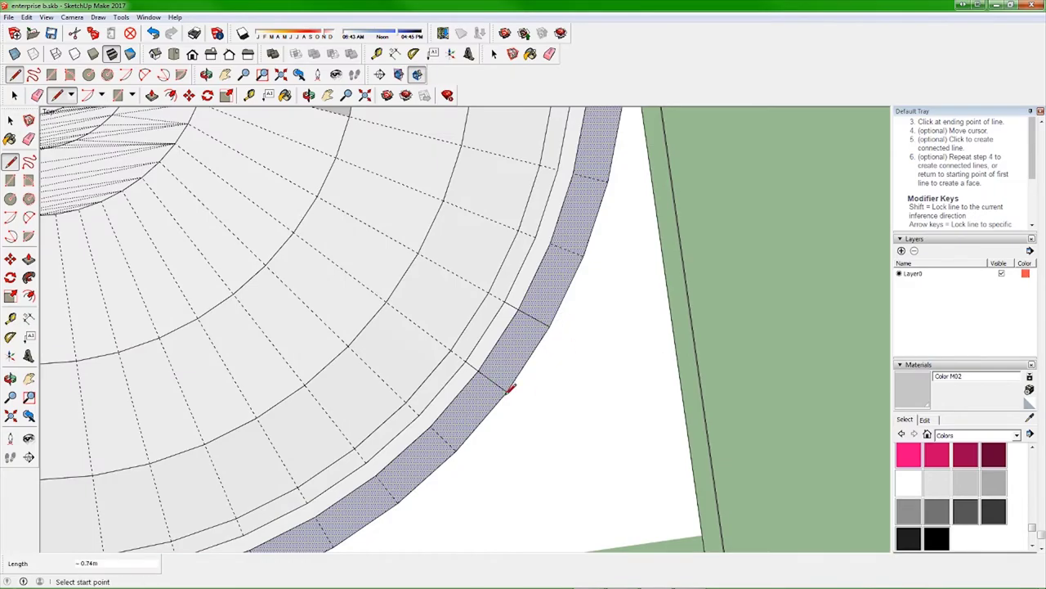
scroll(507, 392, "down", 5)
middle_click_drag(507, 391, 623, 530)
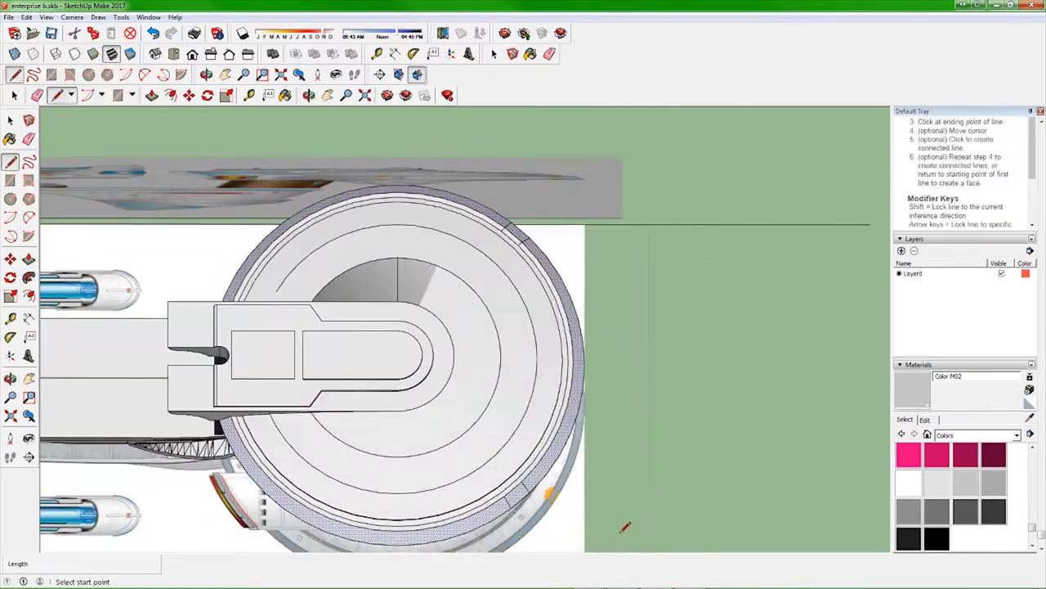
middle_click_drag(621, 433, 572, 392)
- Start a line across the rounded end of the U-shaped deck
key("e")
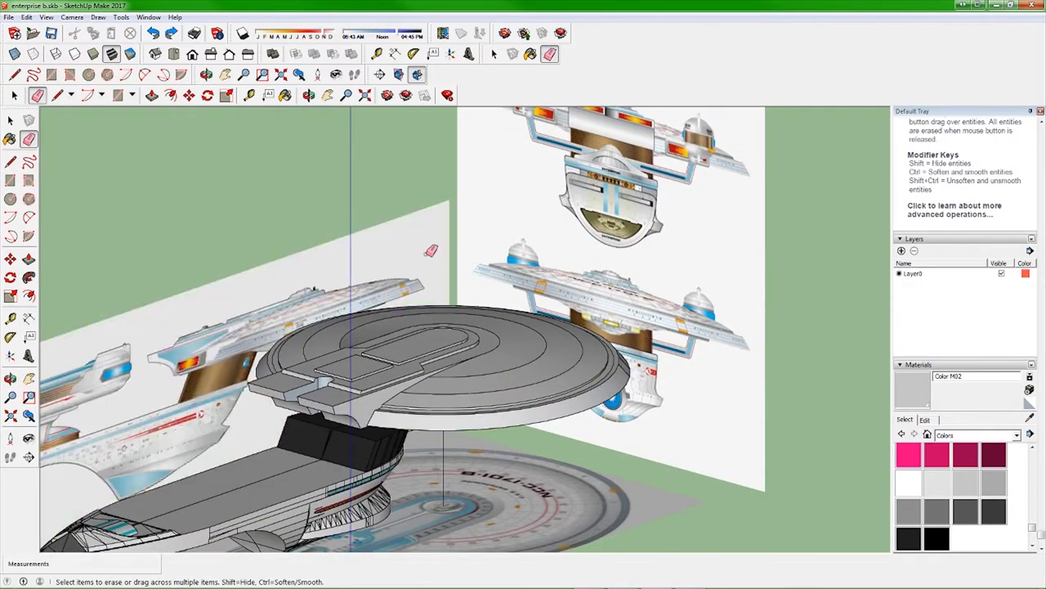
mouse_move(515, 294)
middle_mouse_down()
mouse_move(526, 407)
mouse_move(435, 338)
middle_mouse_up()
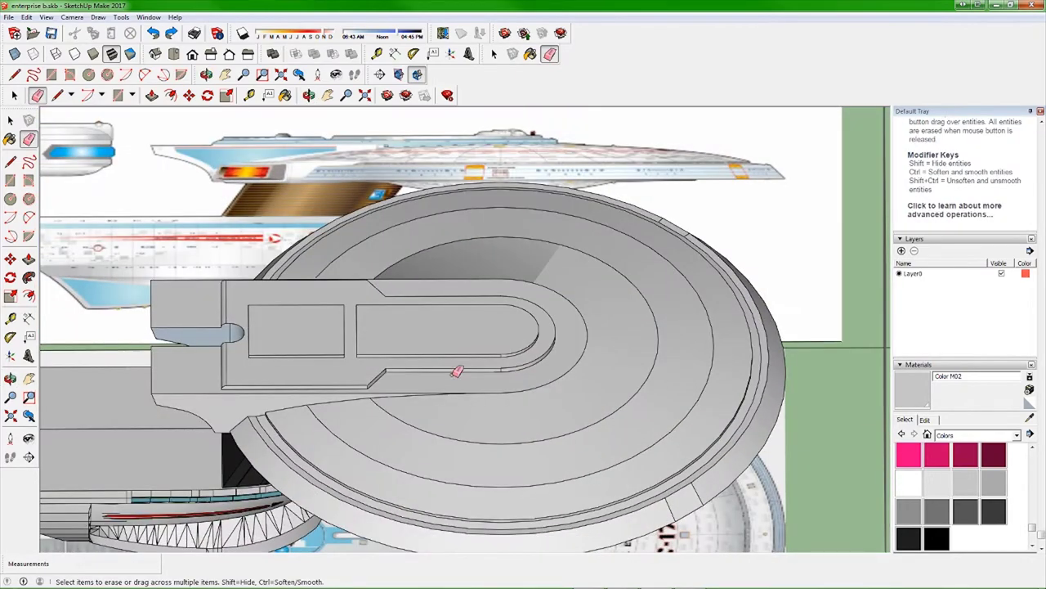
scroll(457, 371, "up", 3)
key("l")
left_click(565, 277)
scroll(564, 432, "up", 3)
mouse_move(565, 432)
middle_mouse_down()
mouse_move(250, 502)
mouse_move(463, 367)
mouse_move(742, 357)
middle_mouse_up()
scroll(490, 311, "down", 3)
- Orbit to a low side view of the U-shape and toggle hidden geometry with Alt+V, H
scroll(564, 258, "up", 3)
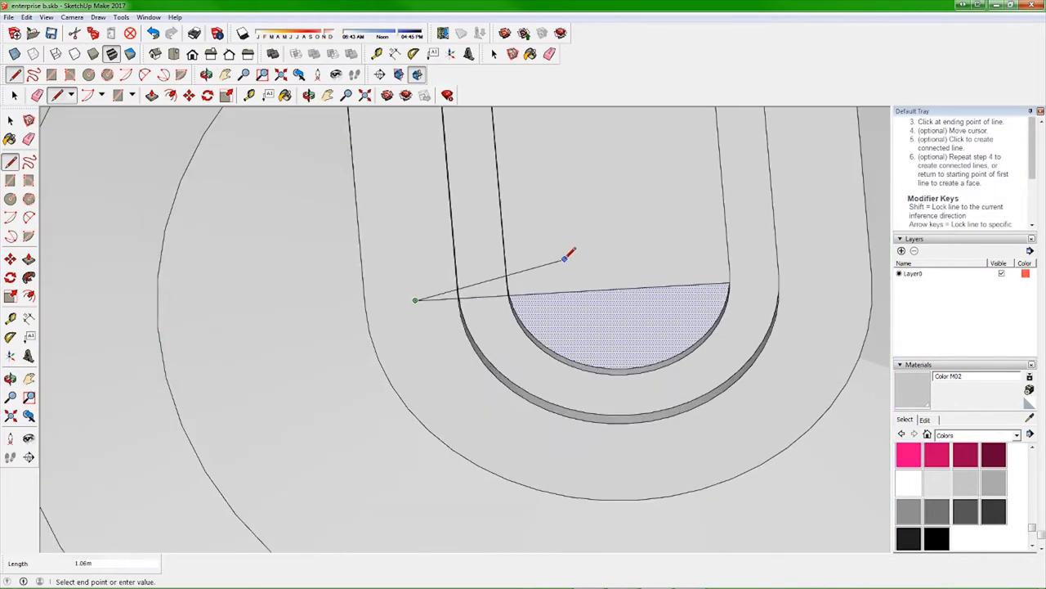
middle_click_drag(570, 253, 415, 334)
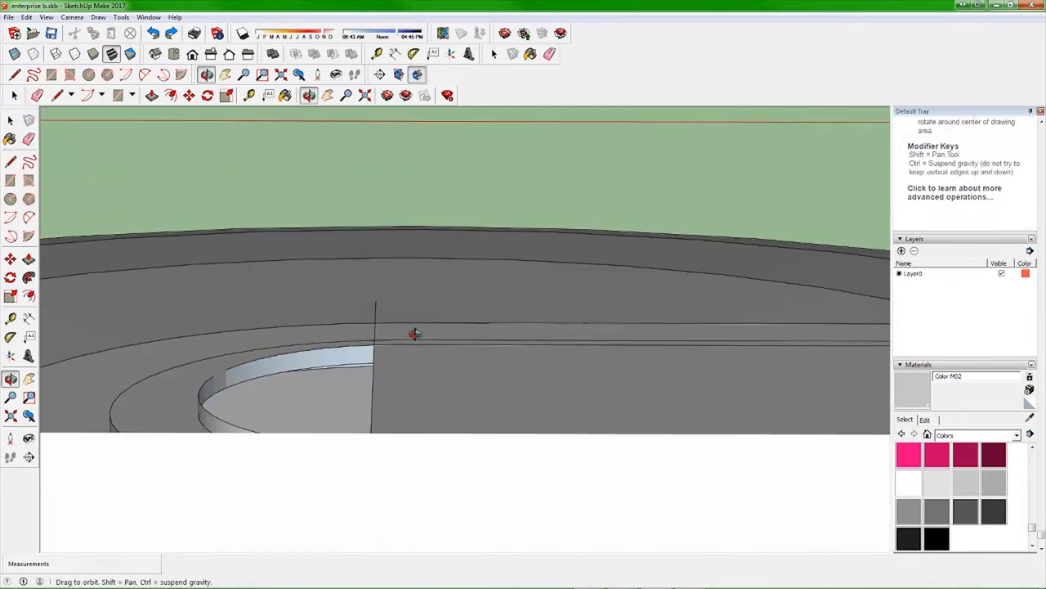
scroll(415, 334, "down", 3)
scroll(491, 310, "up", 3)
scroll(586, 346, "up", 3)
key("e")
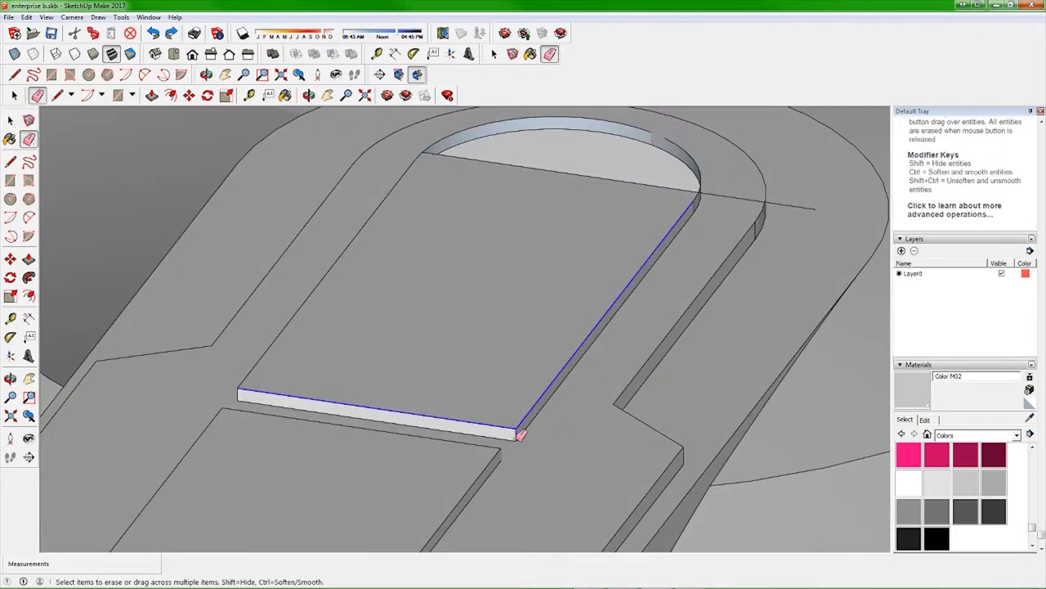
key("alt+v")
key("h")
- Erase the faces along the curved arc of the U-shaped wall
middle_click_drag(576, 431, 251, 130)
scroll(496, 264, "up", 3)
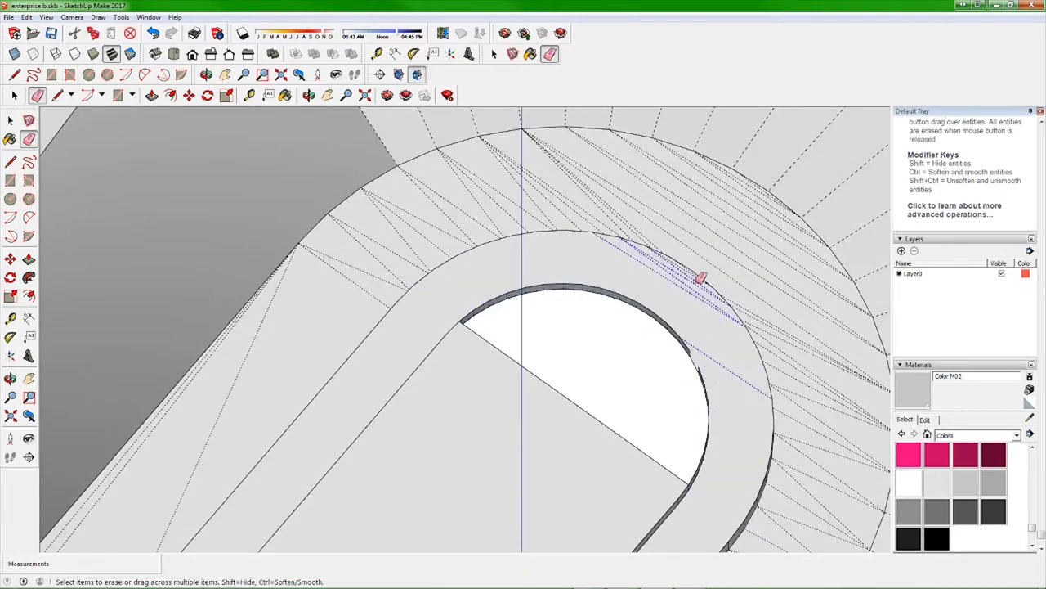
scroll(699, 279, "up", 4)
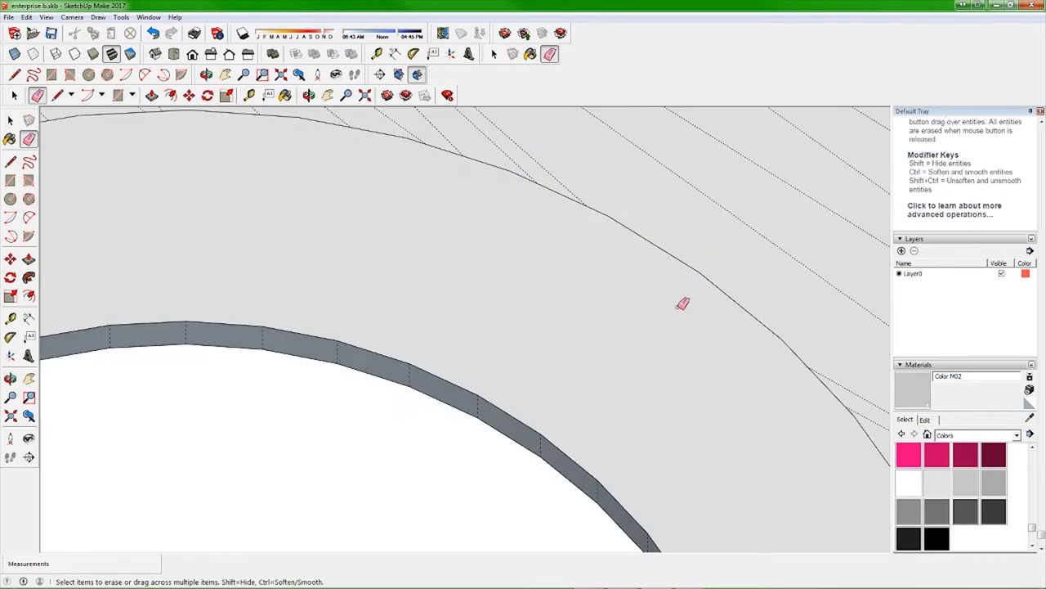
middle_click_drag(683, 303, 529, 256)
left_click_drag(146, 295, 624, 350)
middle_click_drag(624, 350, 363, 311)
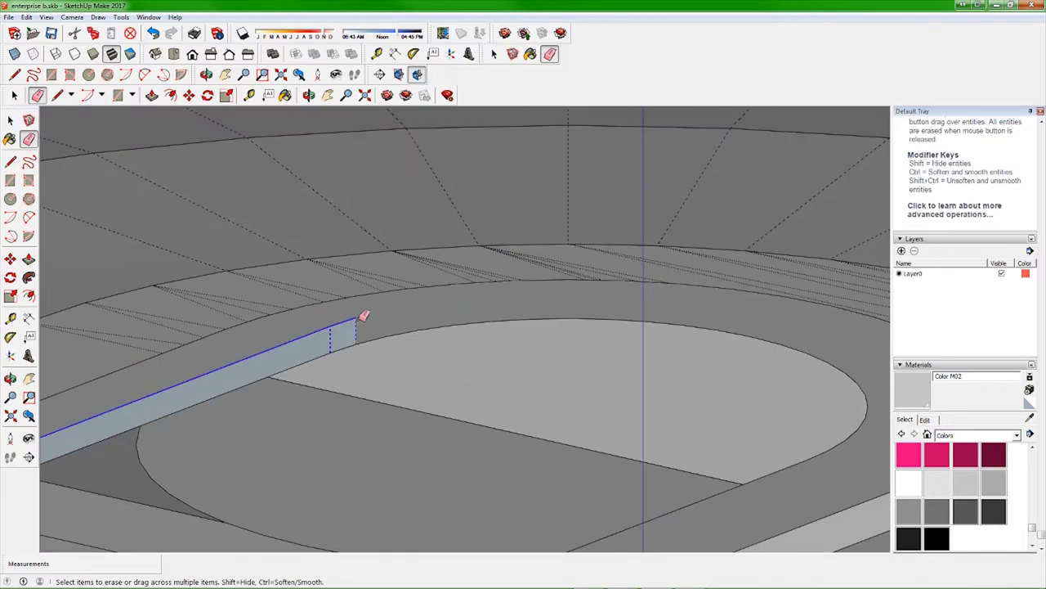
scroll(402, 366, "down", 5)
scroll(435, 413, "up", 5)
- Start a line on the U-shaped deck, then cancel it and orbit to the ship's front
key("e")
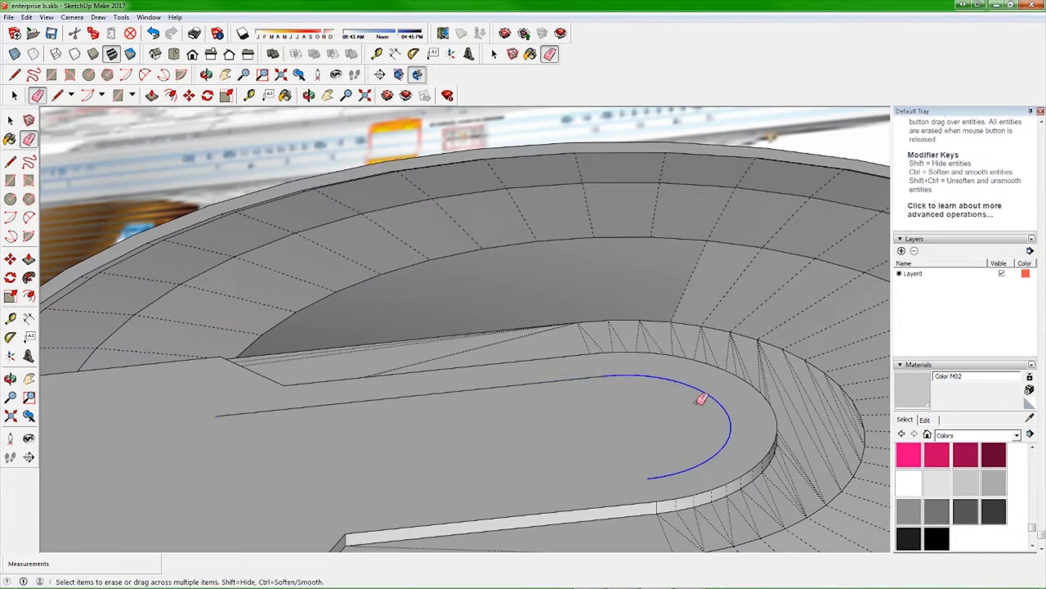
key("f")
key("e")
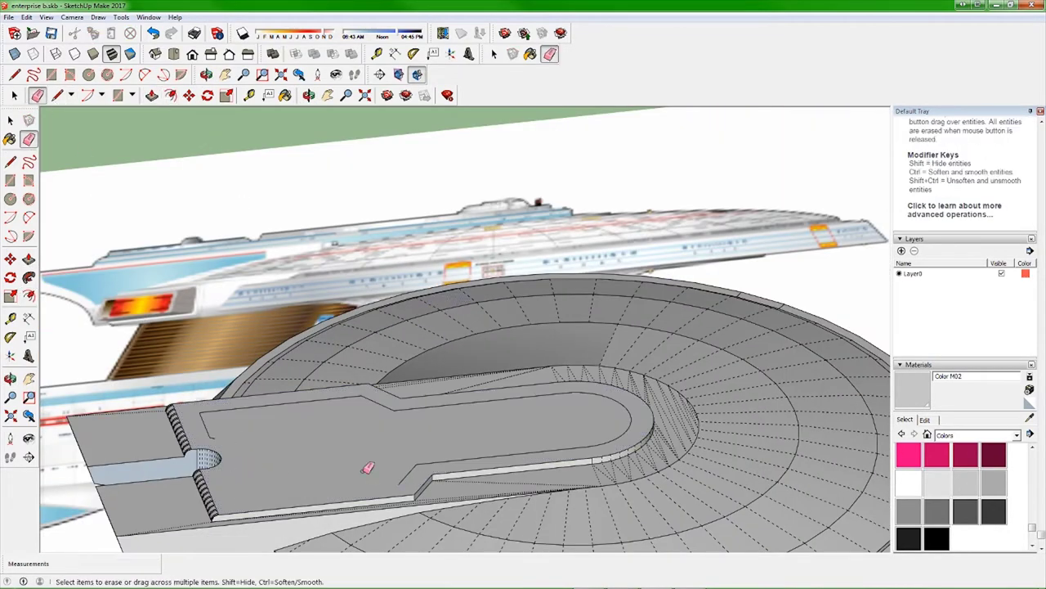
left_click(56, 95)
left_click(416, 464)
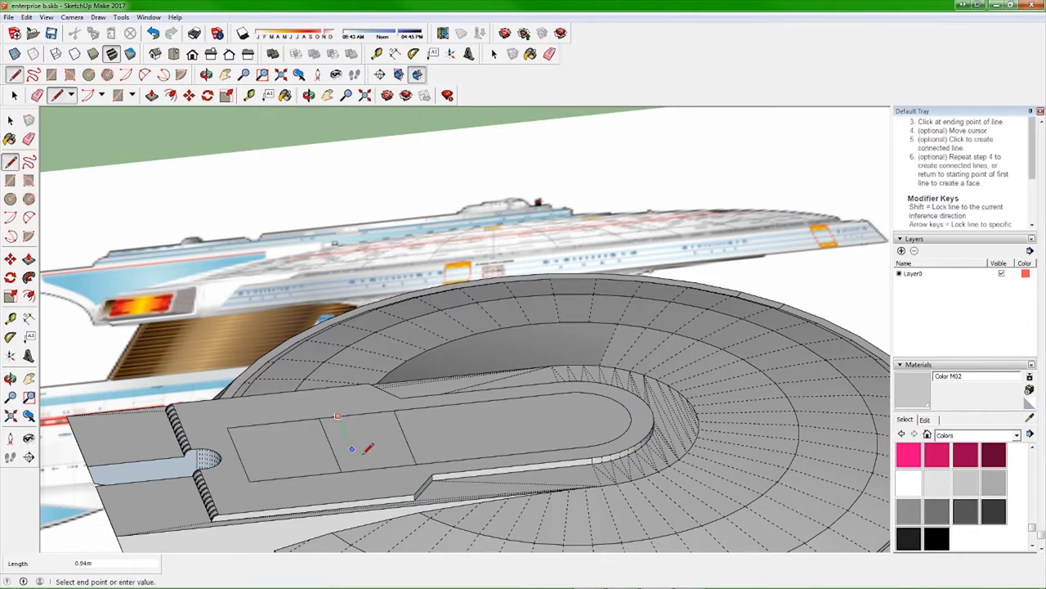
key("e")
key("p")
middle_click_drag(362, 467, 330, 355)
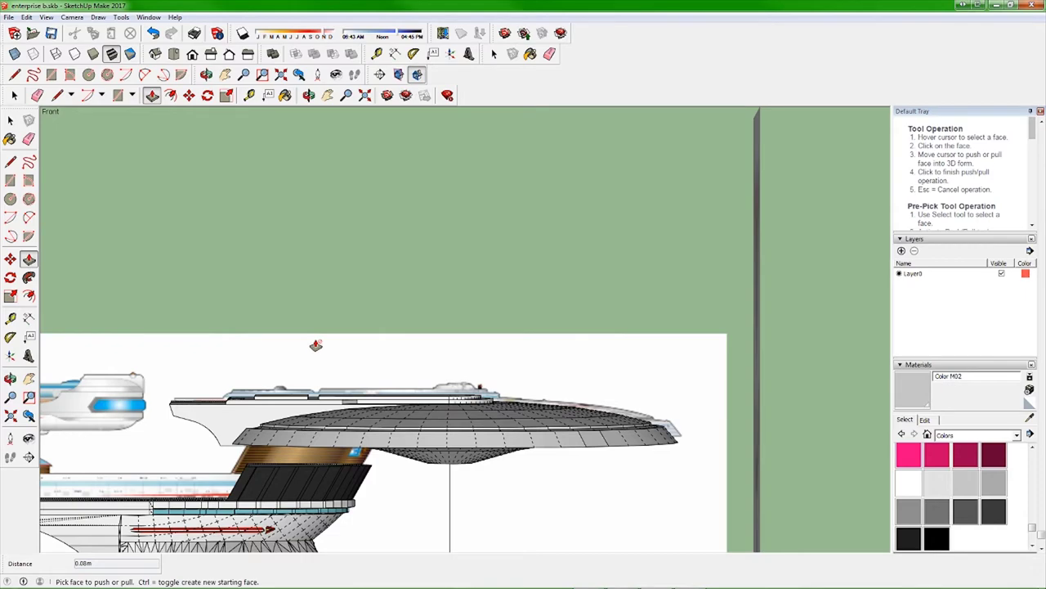
middle_click_drag(316, 345, 490, 446)
- Erase stray edges on the saucer and tilt the view down onto the raised deck
key("e")
left_click_drag(490, 446, 621, 434)
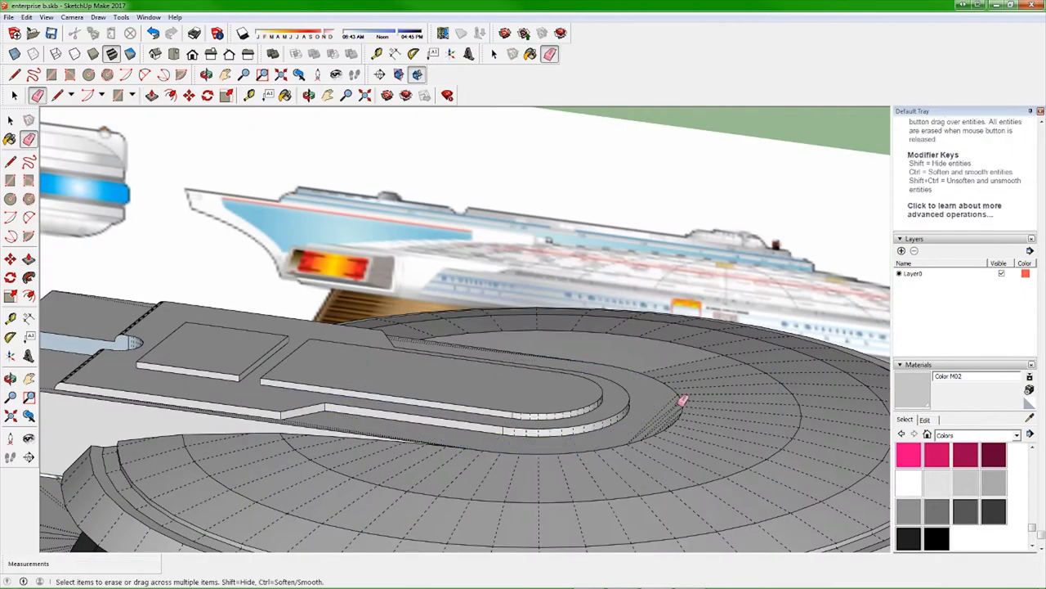
scroll(683, 400, "up", 3)
middle_click_drag(665, 479, 316, 355)
scroll(316, 354, "down", 2)
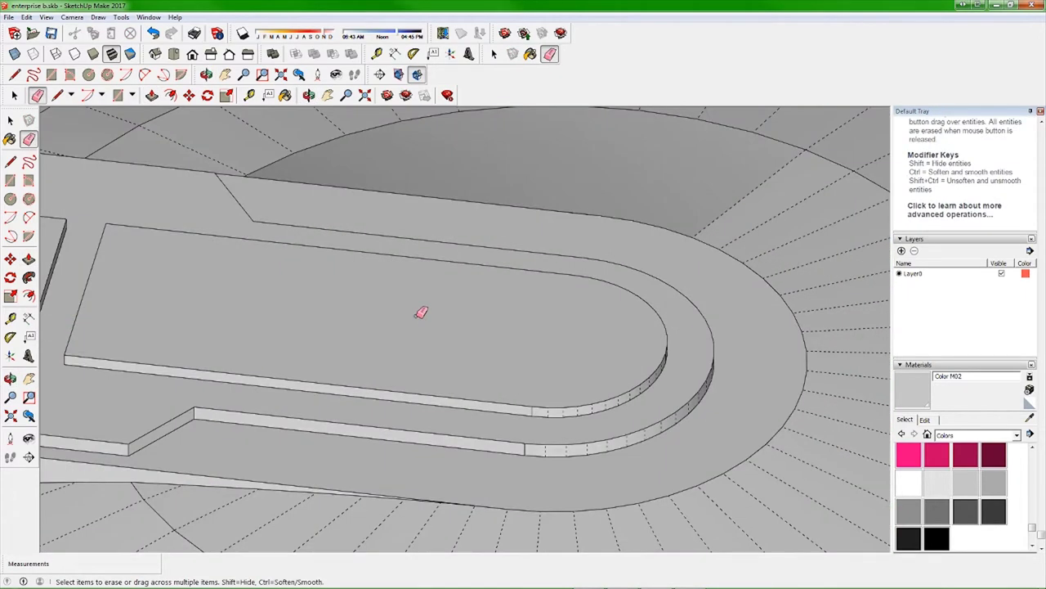
- Offset the deck face outline and erase the extra inner offset outline
key("f")
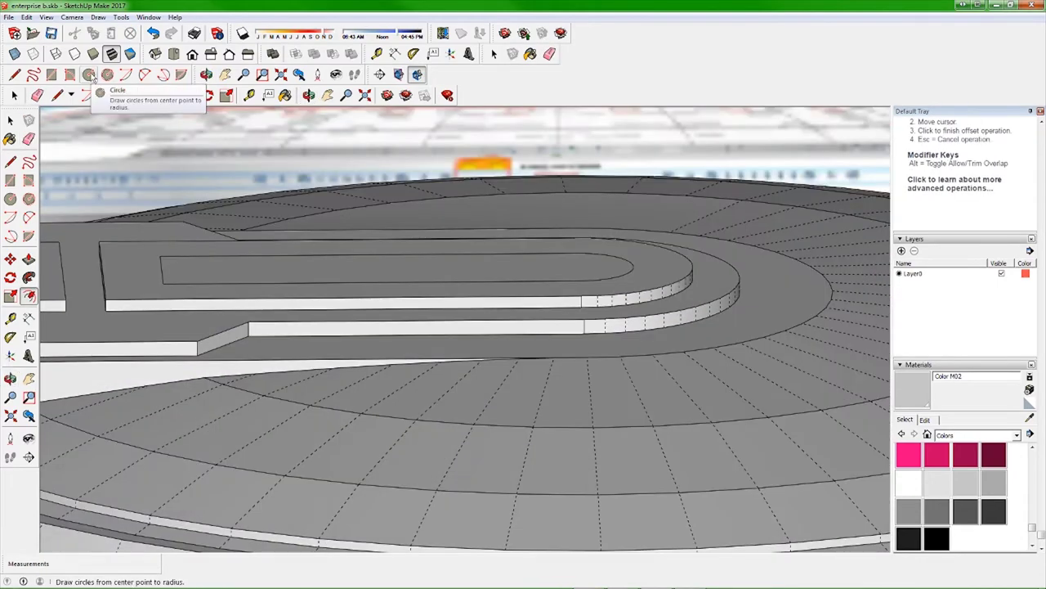
key("c")
key("l")
mouse_move(577, 280)
left_mouse_down()
mouse_move(583, 343)
mouse_move(551, 348)
left_mouse_up()
key("e")
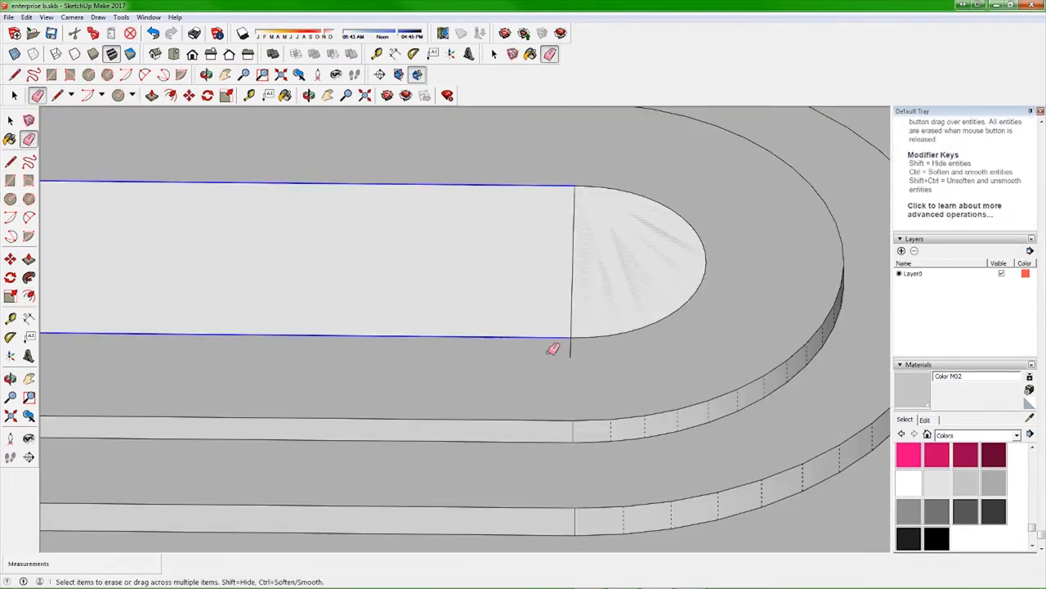
scroll(482, 281, "down", 2)
key("c")
scroll(404, 247, "up", 2)
key("a")
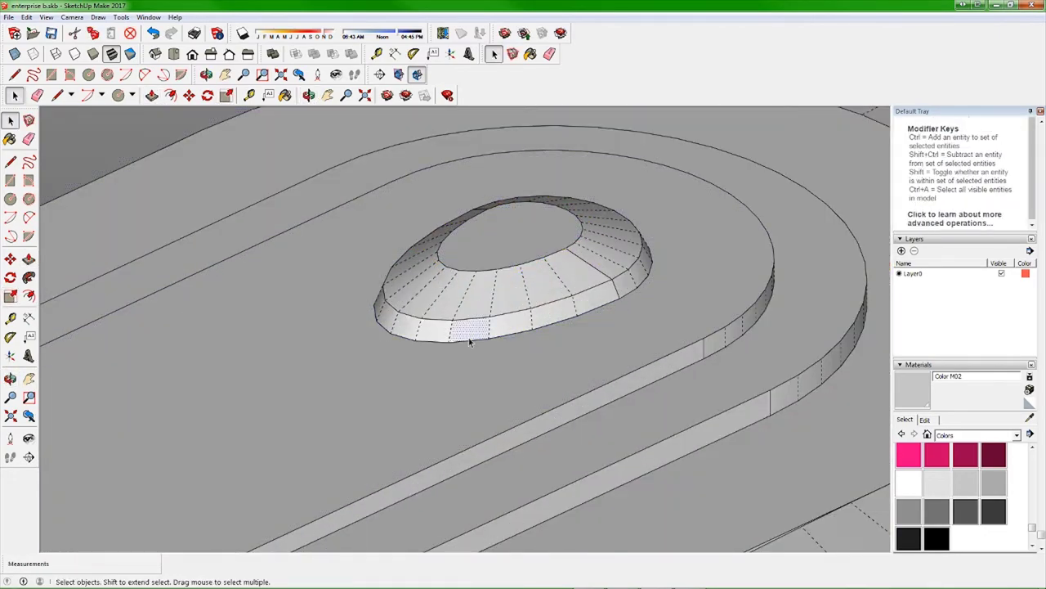
- Draw an arc and line on the deck to outline the next stepped level
middle_click_drag(466, 338, 371, 210)
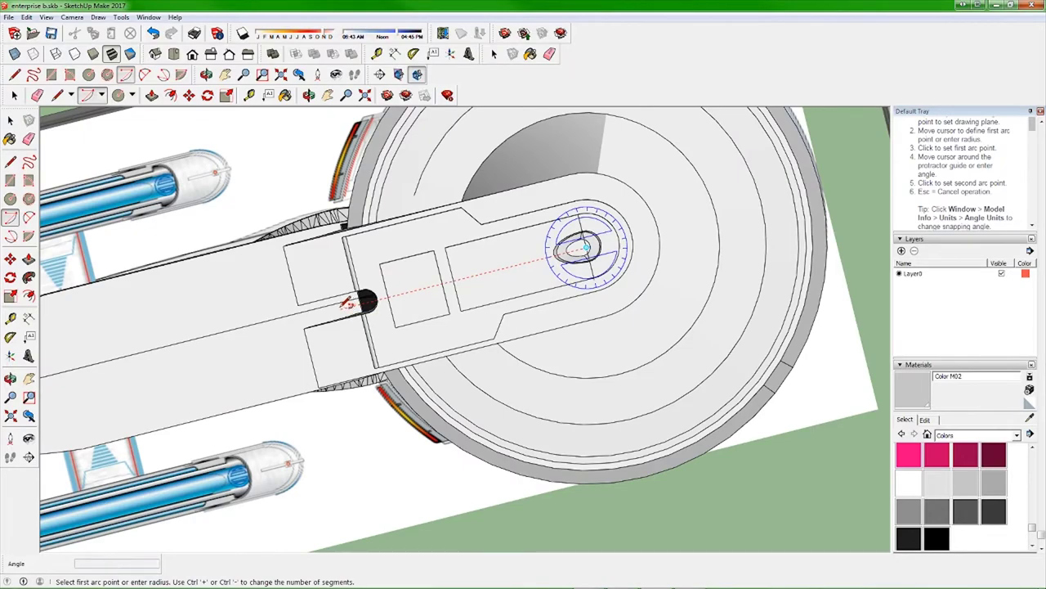
left_click(348, 302)
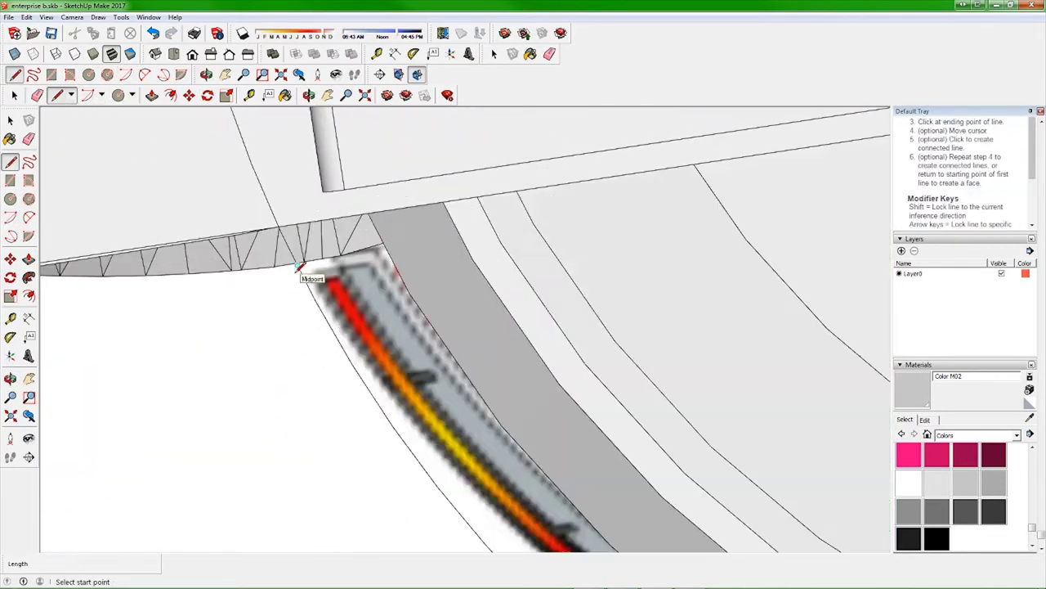
left_click(559, 220)
middle_click_drag(558, 221, 648, 417)
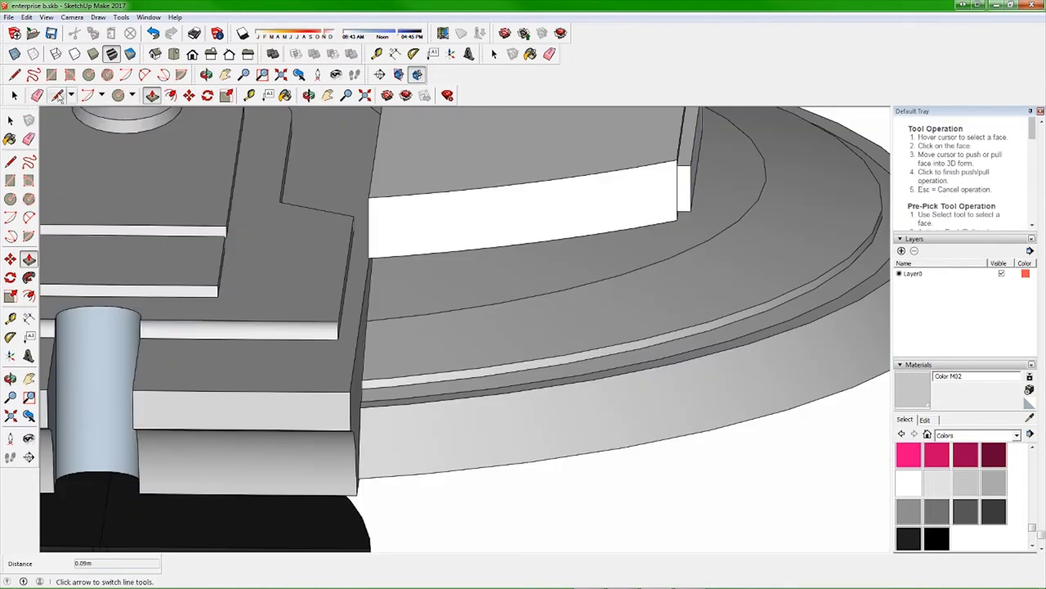
key("r")
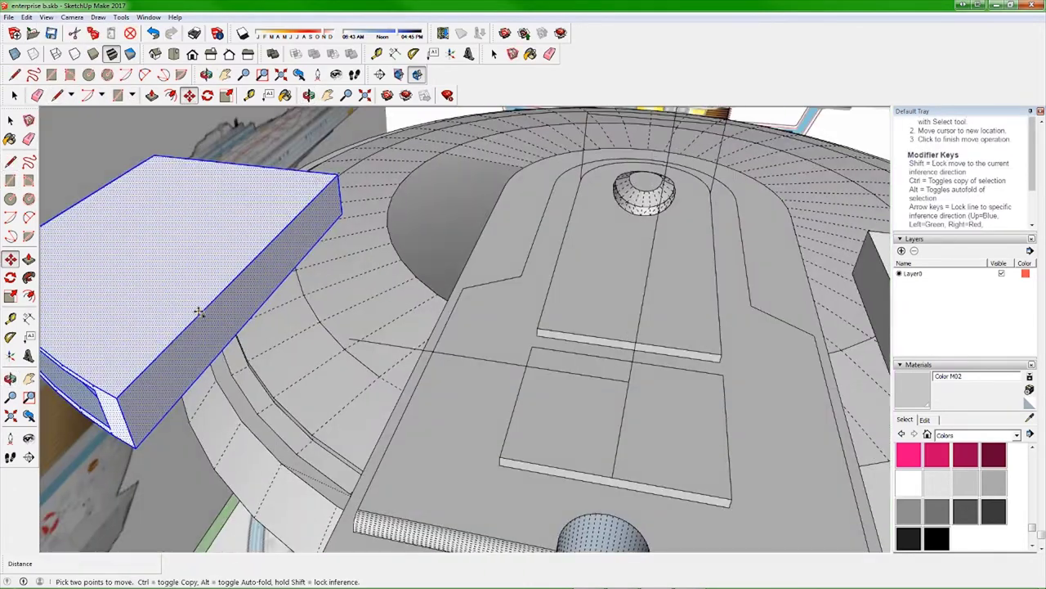
- Orbit around and over the saucer with the Eraser ready for stray geometry
left_click(68, 95)
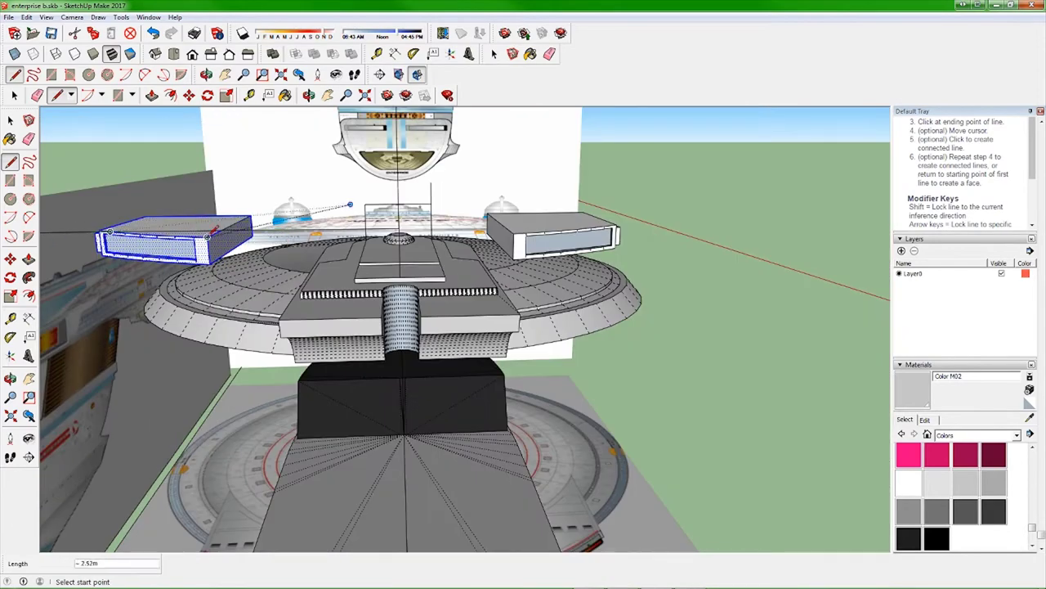
key("e")
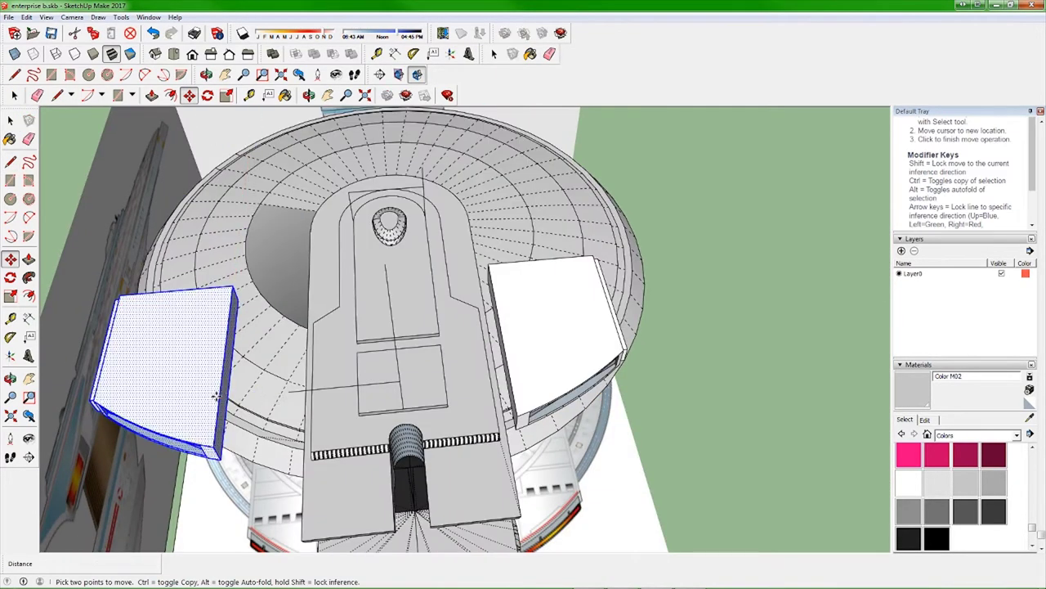
middle_click_drag(217, 396, 578, 564)
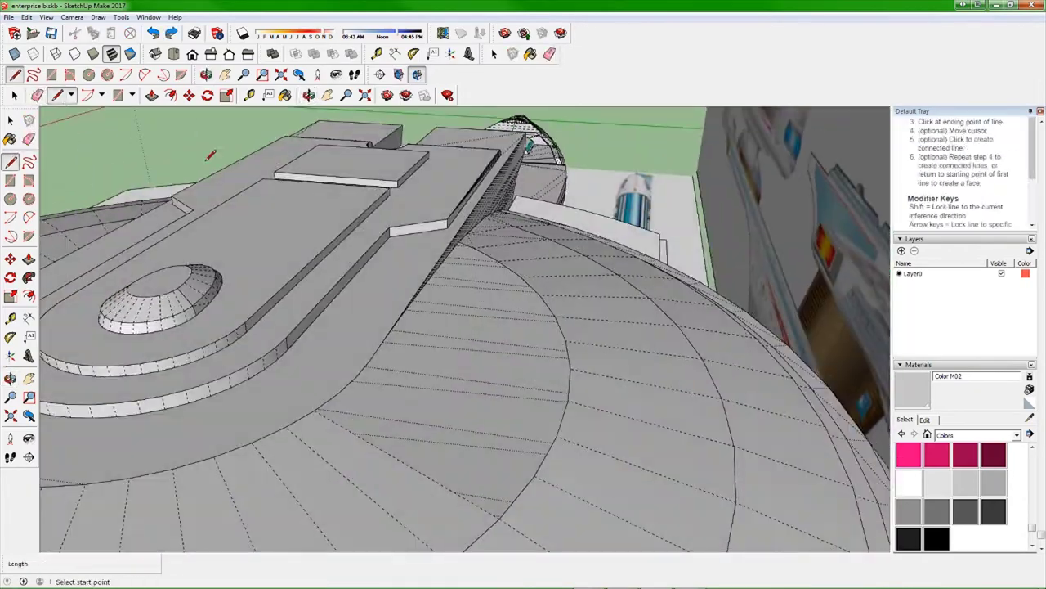
mouse_move(356, 376)
middle_mouse_down()
mouse_move(542, 369)
mouse_move(612, 385)
mouse_move(479, 392)
mouse_move(479, 419)
middle_mouse_up()
key("o")
mouse_move(523, 441)
left_mouse_down()
mouse_move(597, 300)
mouse_move(504, 343)
mouse_move(242, 431)
left_mouse_up()
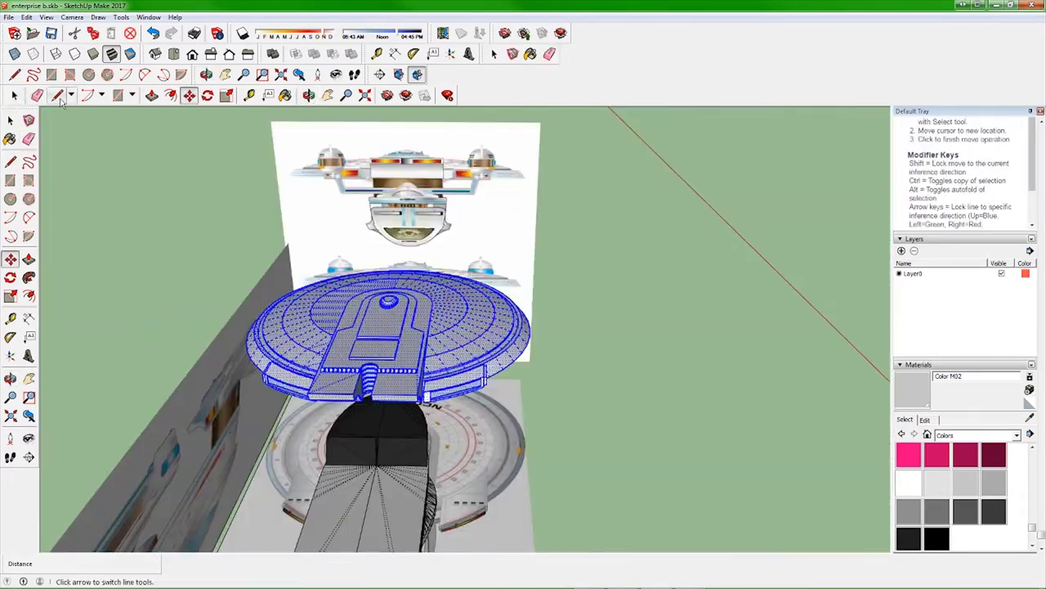
- Draw a line across the saucer, undoing and then redoing it
left_click(673, 362)
key("l")
left_click(406, 365)
key("ctrl+z")
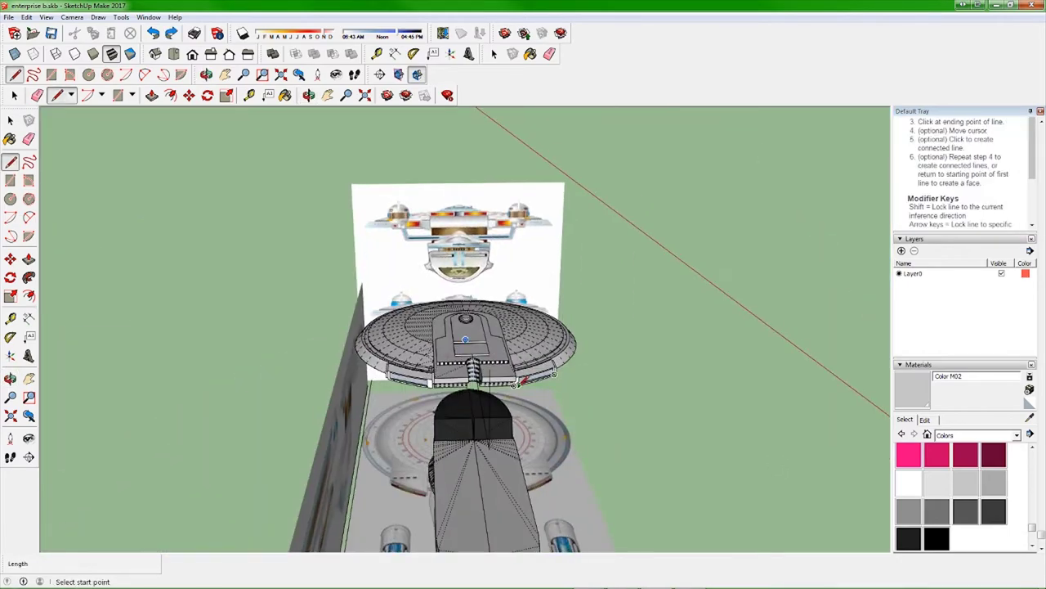
key("ctrl+y")
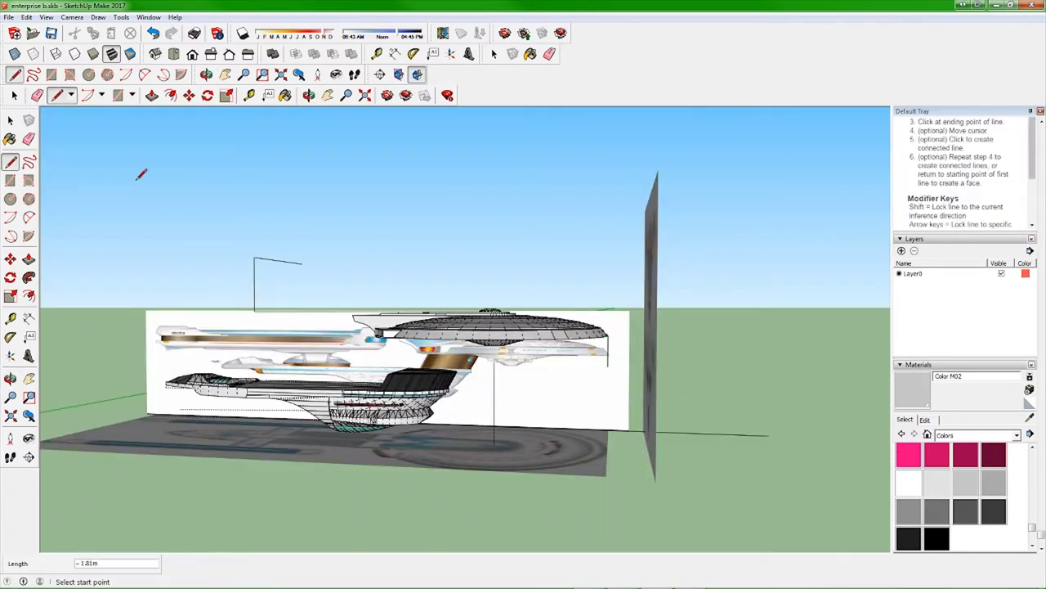
- Orbit to a side view of the ship to line the saucer up with the blueprint
key("space")
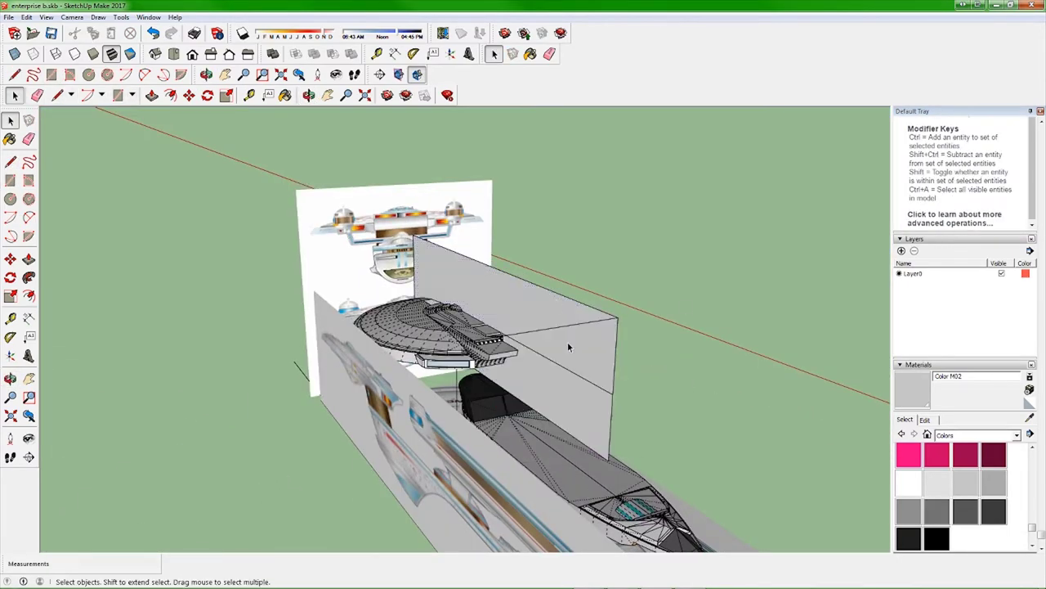
mouse_move(449, 340)
middle_mouse_down()
mouse_move(668, 408)
mouse_move(588, 363)
mouse_move(436, 309)
middle_mouse_up()
key("o")
key("e")
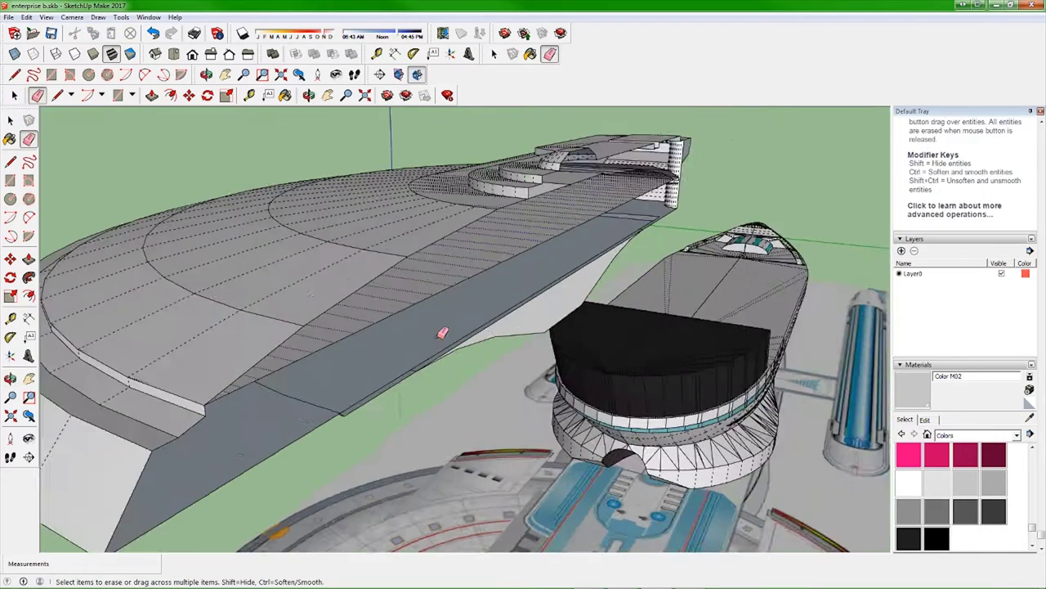
middle_click_drag(633, 302, 398, 327)
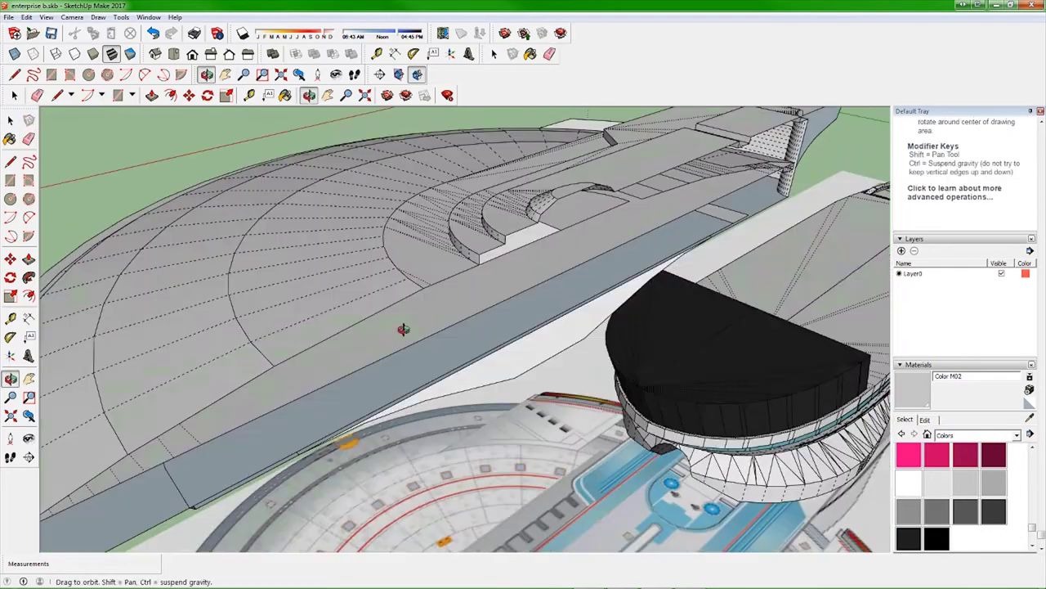
key("space")
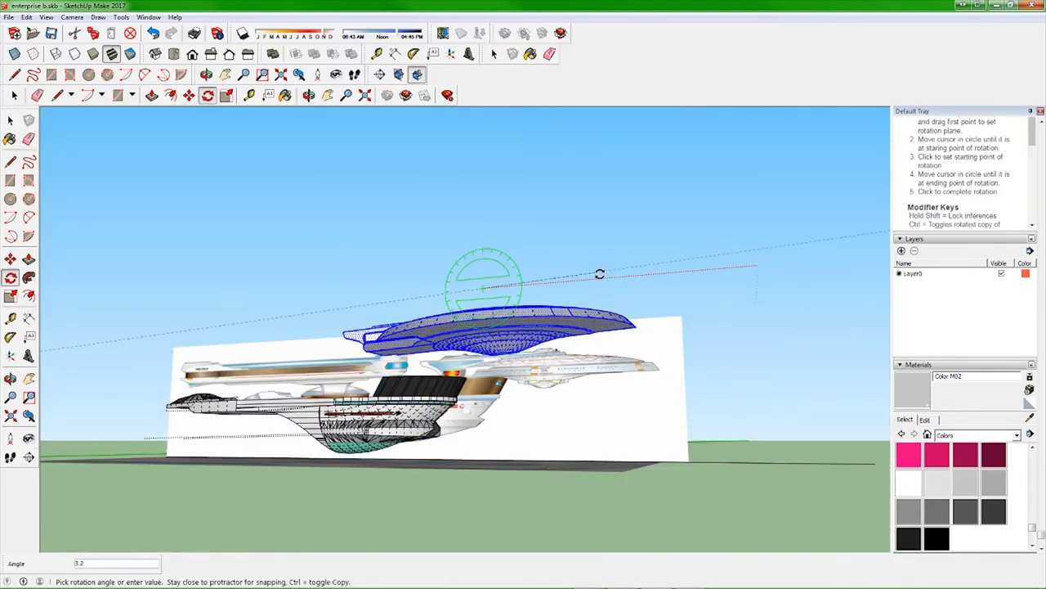
- Zoom in on the deck step and draw a line across it
scroll(760, 269, "up", 3)
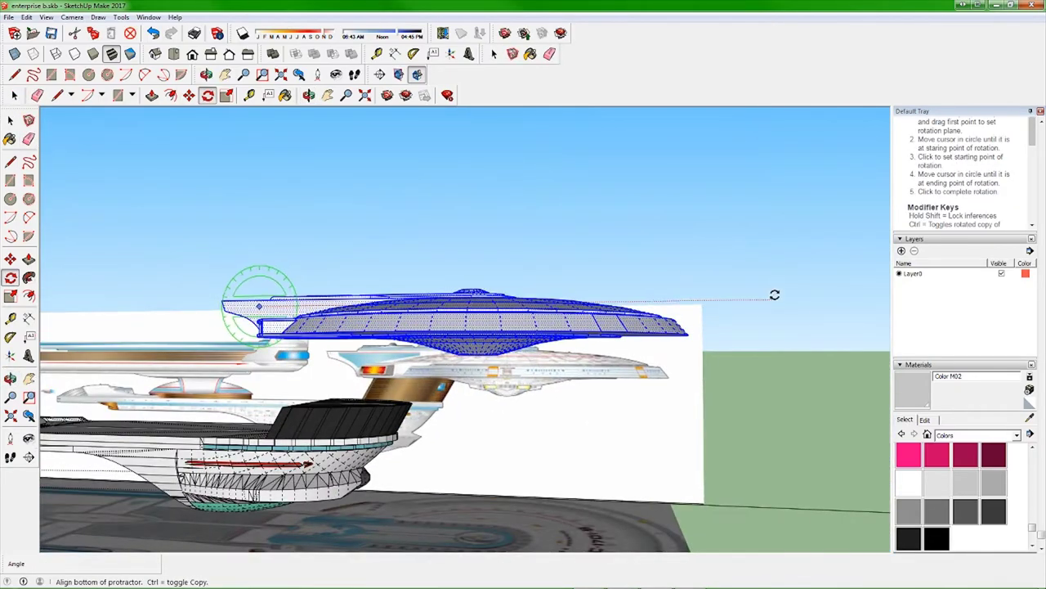
mouse_move(534, 170)
middle_mouse_down()
mouse_move(759, 497)
mouse_move(245, 355)
mouse_move(589, 467)
mouse_move(409, 327)
mouse_move(423, 325)
mouse_move(455, 170)
middle_mouse_up()
left_click(37, 95)
scroll(409, 327, "up", 5)
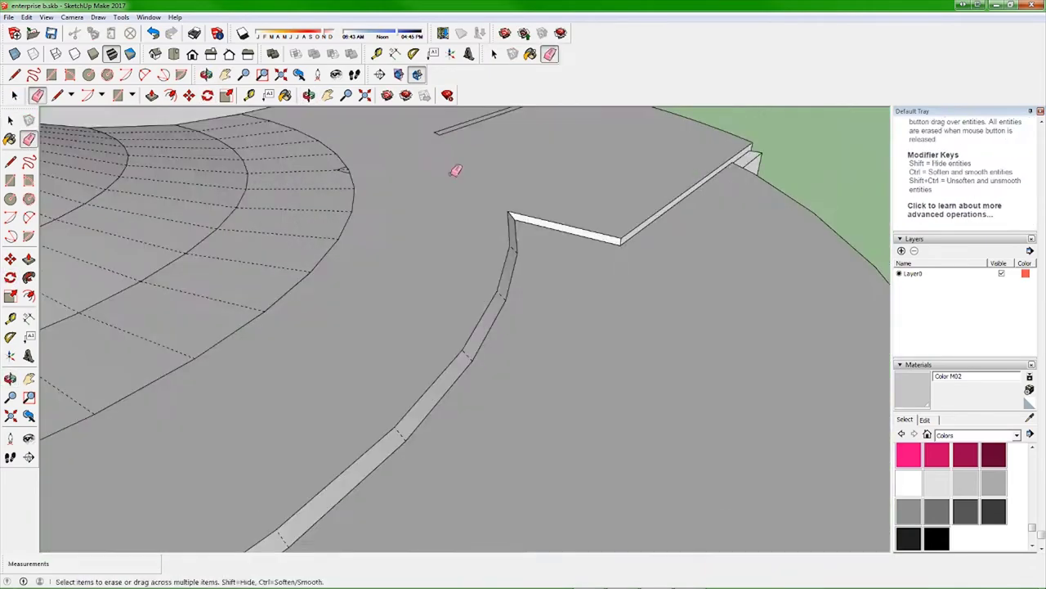
key("l")
middle_click_drag(626, 215, 497, 392)
scroll(497, 392, "up", 3)
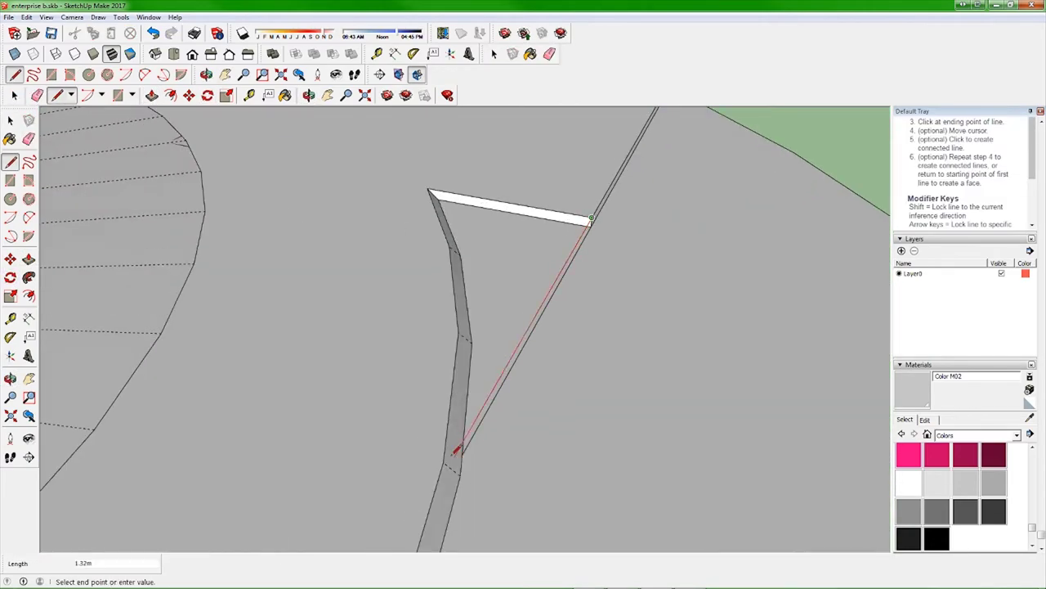
mouse_move(455, 449)
middle_mouse_down()
mouse_move(327, 318)
mouse_move(362, 315)
mouse_move(234, 297)
mouse_move(287, 280)
middle_mouse_up()
key("Escape")
key("Escape")
- Select and erase the leftover edge on the deck step, then view the top dome
mouse_move(456, 291)
middle_mouse_down()
mouse_move(327, 450)
mouse_move(497, 397)
mouse_move(505, 415)
middle_mouse_up()
key("space")
left_click(510, 385)
key("e")
scroll(505, 415, "down", 3)
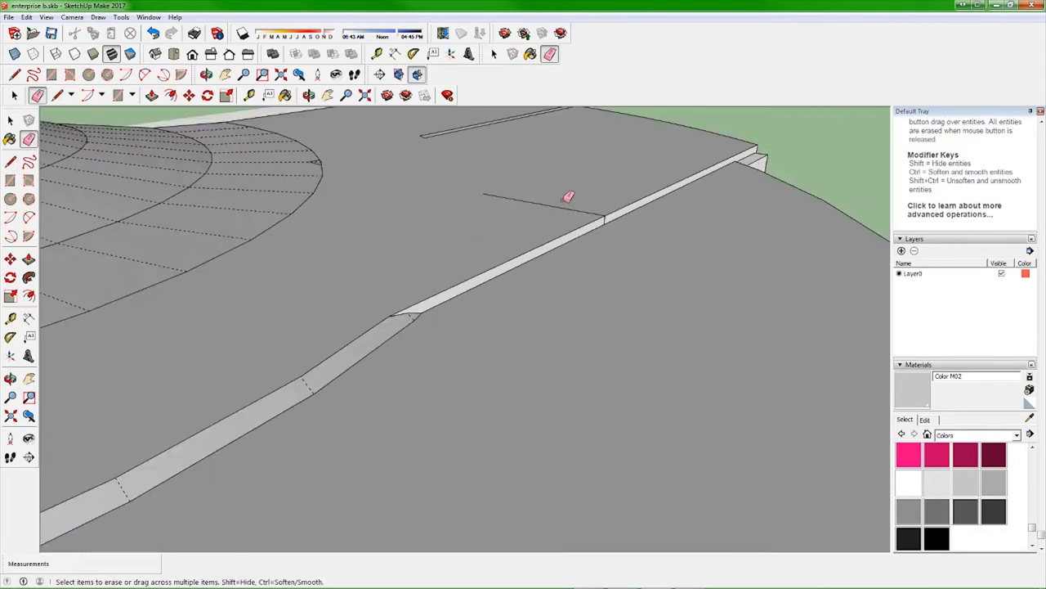
middle_click_drag(567, 196, 591, 237)
scroll(591, 236, "down", 5)
middle_click_drag(576, 151, 457, 245)
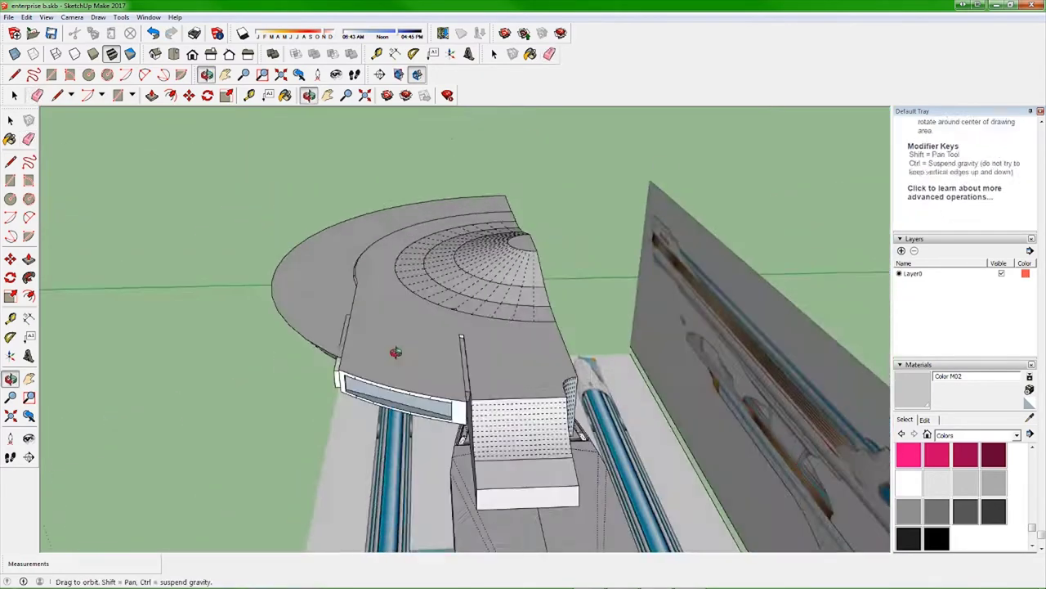
scroll(423, 261, "up", 5)
scroll(376, 254, "up", 1)
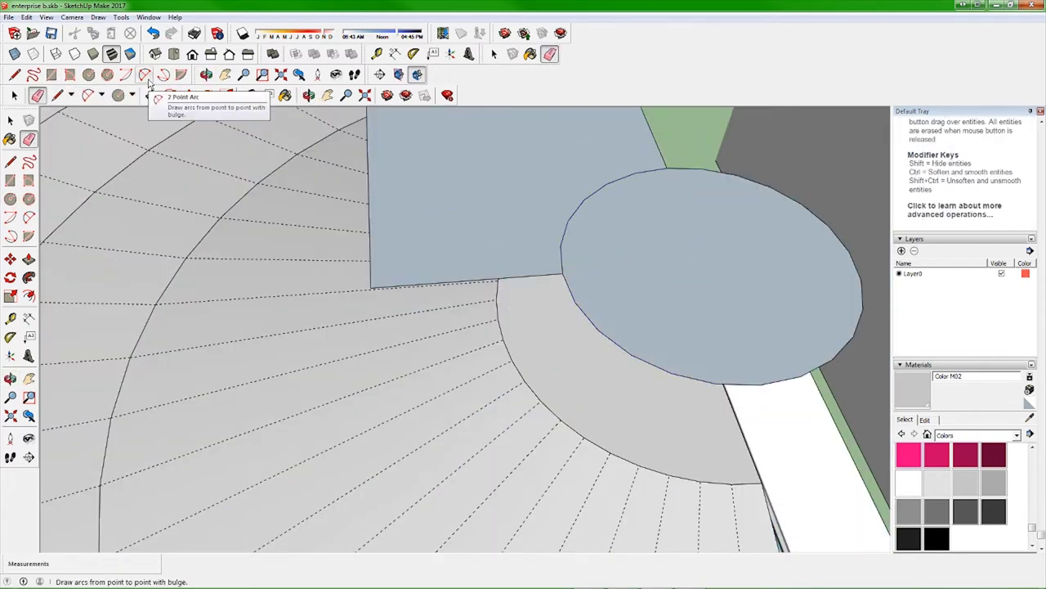
- Split the rectangle face with a line and erase stray edges on the deck
left_click(58, 96)
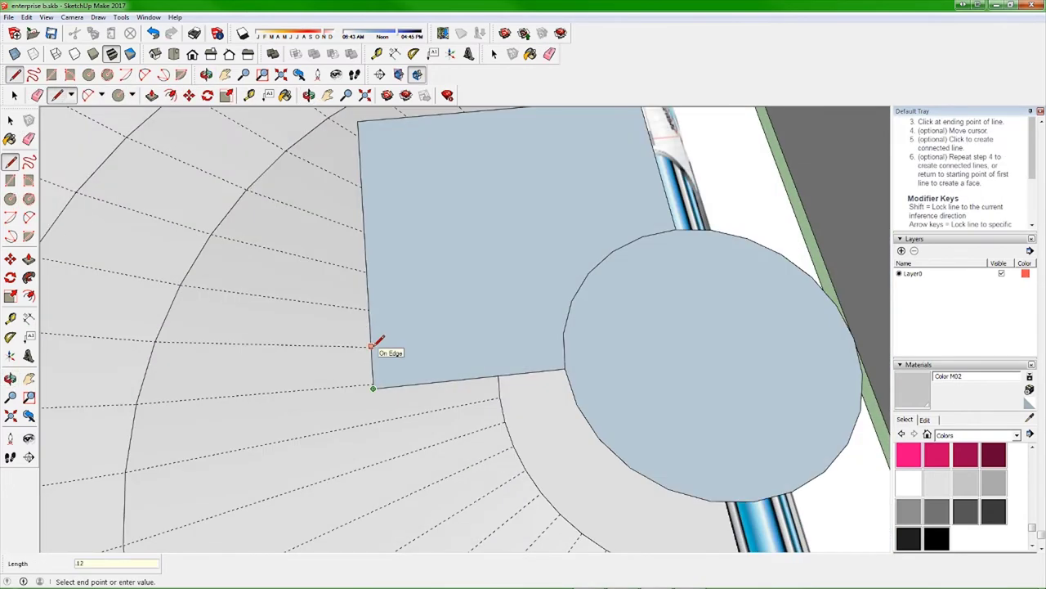
left_click(577, 305)
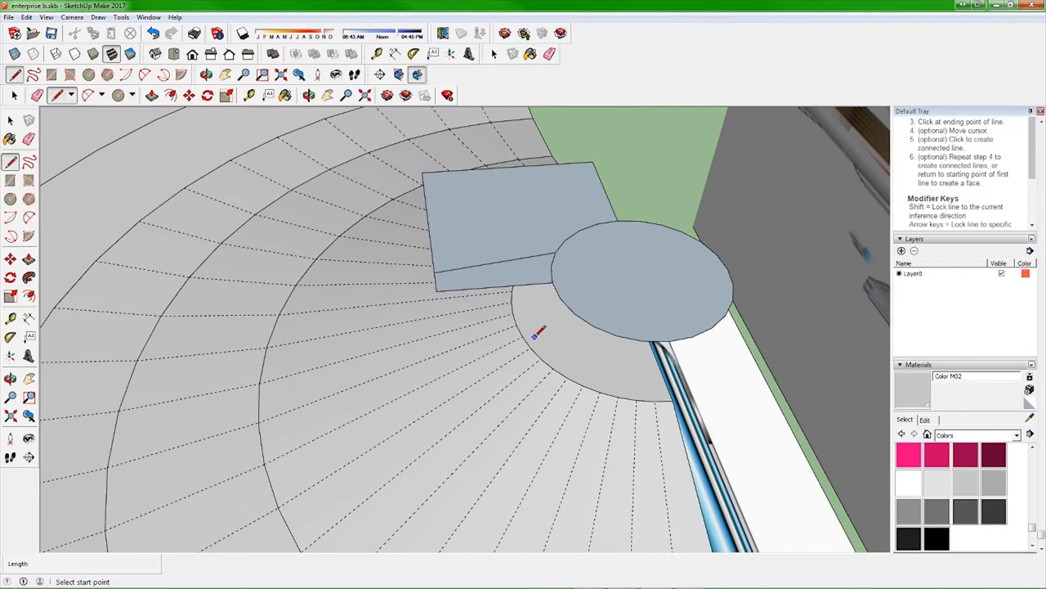
middle_click_drag(537, 333, 545, 420)
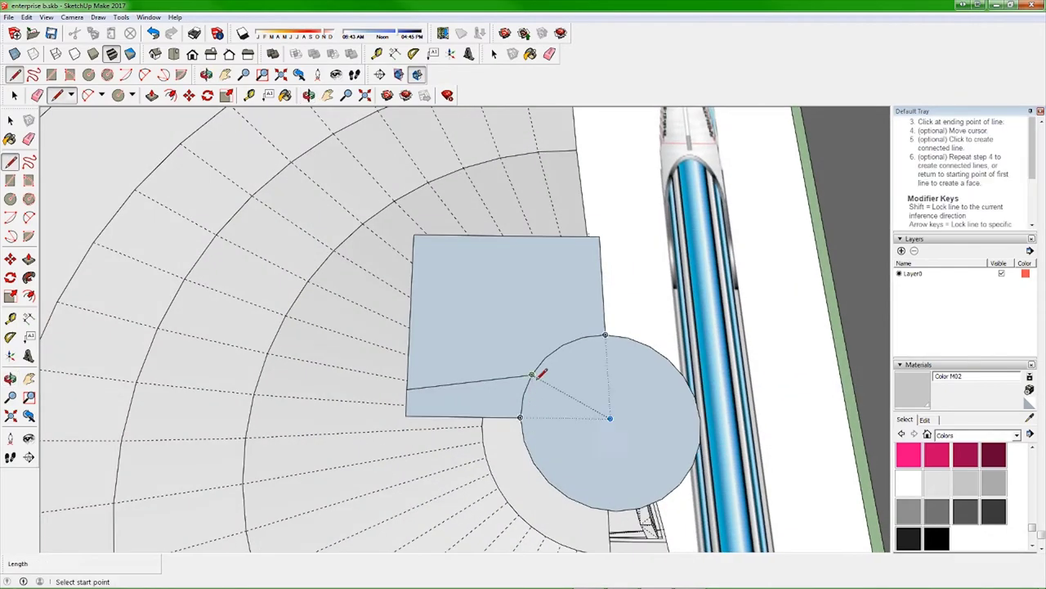
middle_click_drag(542, 303, 579, 316)
key("e")
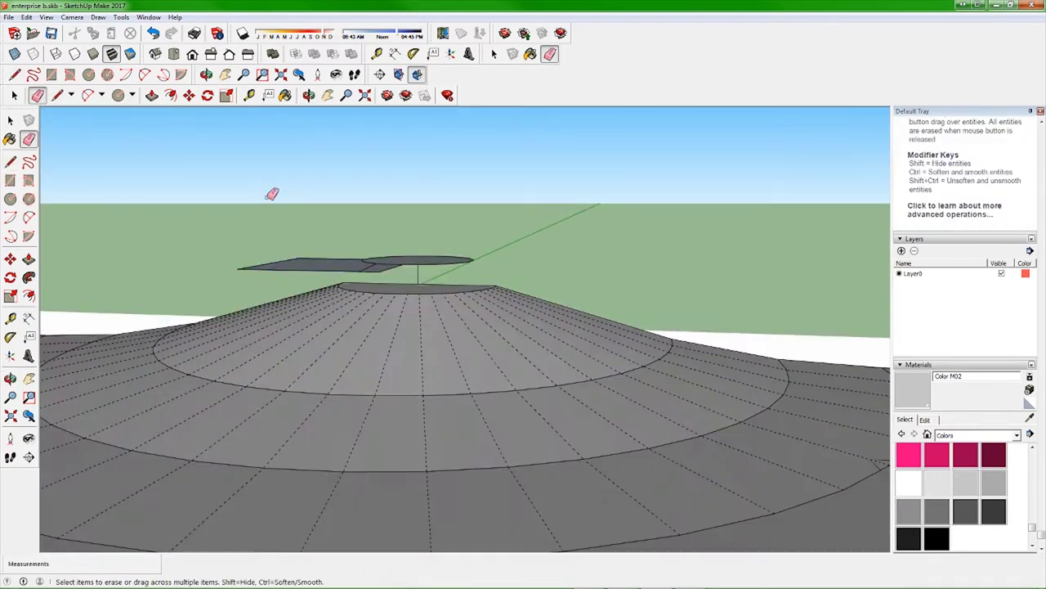
middle_click_drag(271, 192, 327, 397)
scroll(424, 292, "up", 3)
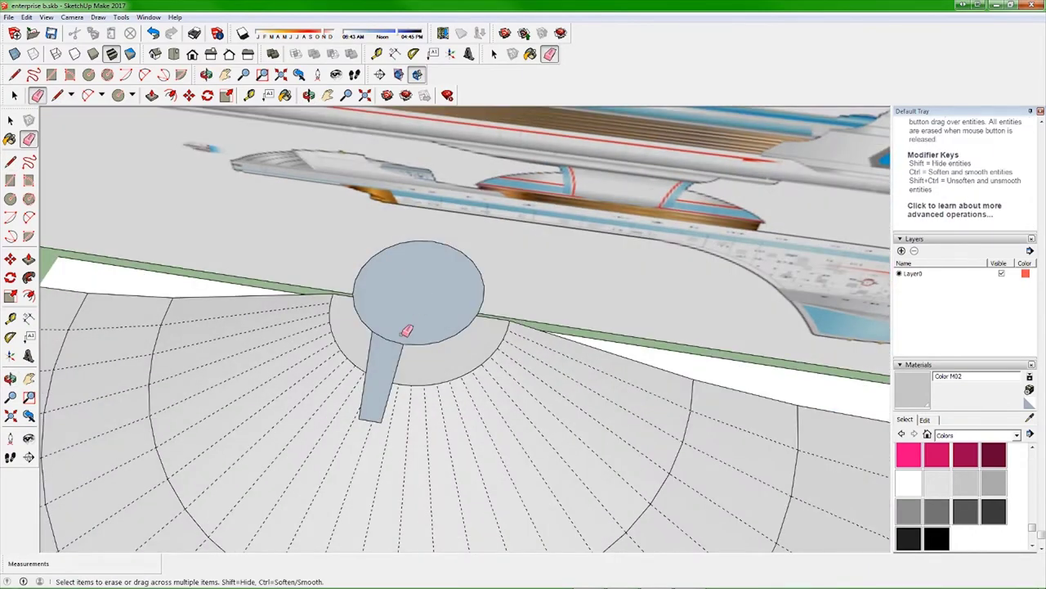
middle_click_drag(407, 331, 468, 122)
- Copy the disc-and-tab shape upward with Move and place it above the saucer
key("space")
left_click_drag(351, 187, 519, 245)
middle_click_drag(519, 245, 155, 128)
key("m")
left_click(413, 243)
key("q")
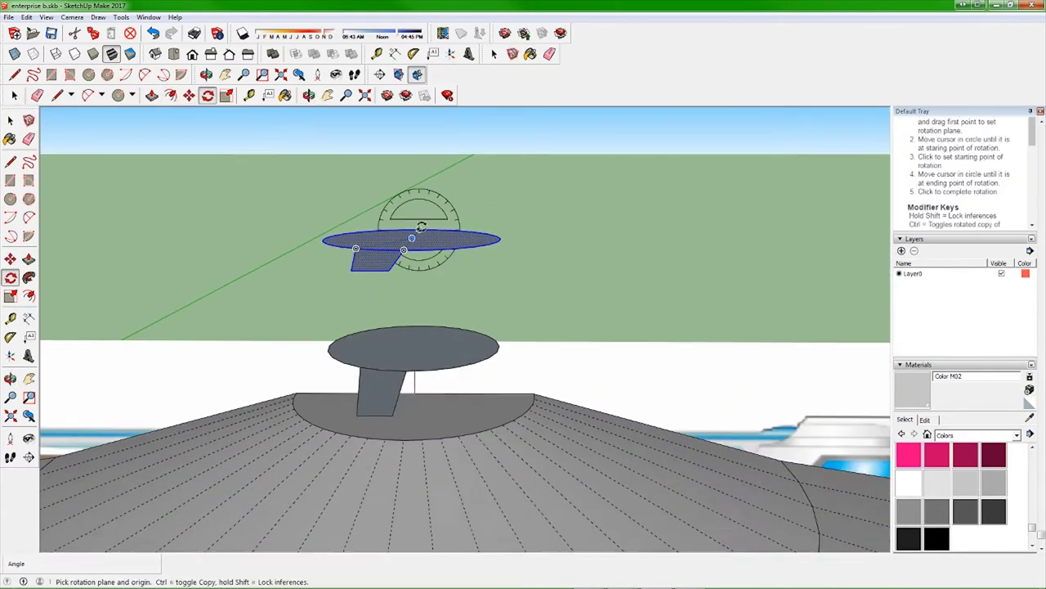
scroll(412, 282, "up", 3)
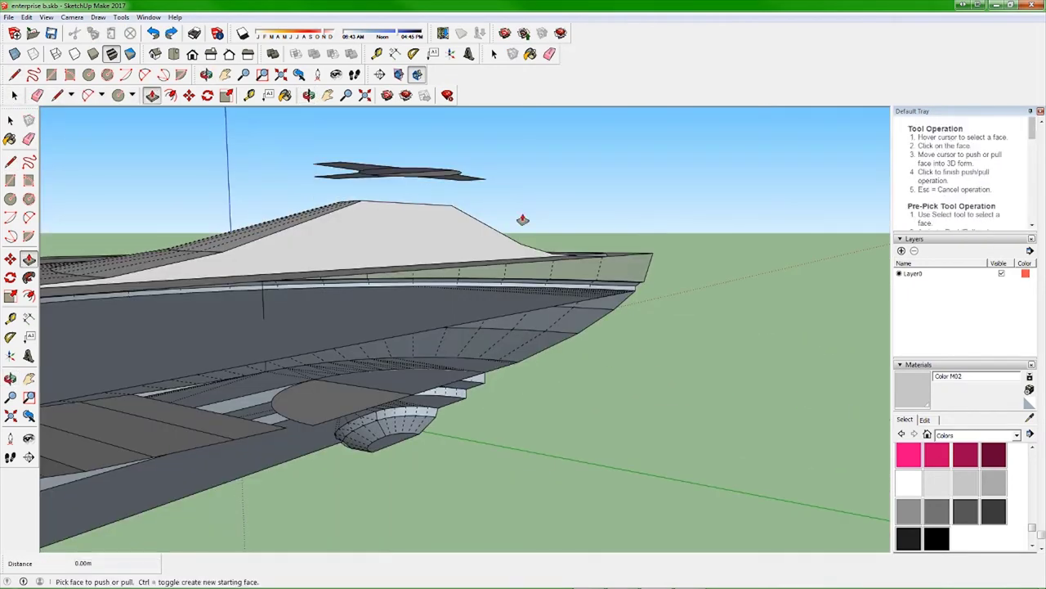
- Draw a new rectangular face above the saucer
mouse_move(357, 196)
middle_mouse_down()
mouse_move(500, 357)
mouse_move(366, 311)
mouse_move(245, 245)
middle_mouse_up()
key("e")
left_click(52, 74)
left_click(72, 352)
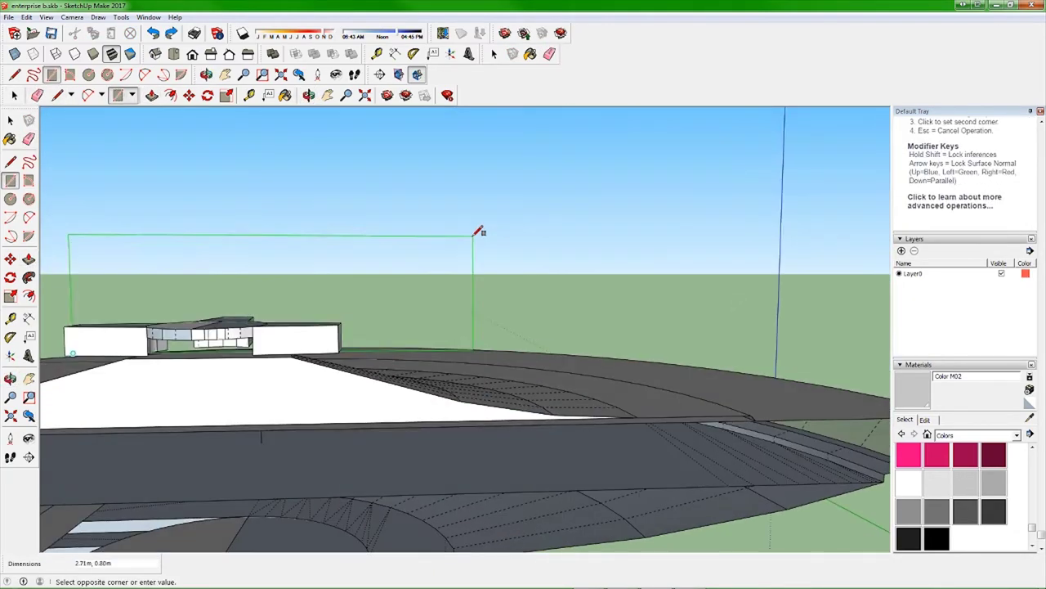
left_click(474, 236)
key("space")
- Move and rotate the new rectangle into position over the saucer
mouse_move(414, 273)
middle_mouse_down()
mouse_move(201, 260)
mouse_move(227, 226)
mouse_move(364, 368)
mouse_move(607, 234)
mouse_move(229, 332)
mouse_move(279, 438)
mouse_move(196, 451)
mouse_move(539, 301)
middle_mouse_up()
key("m")
key("space")
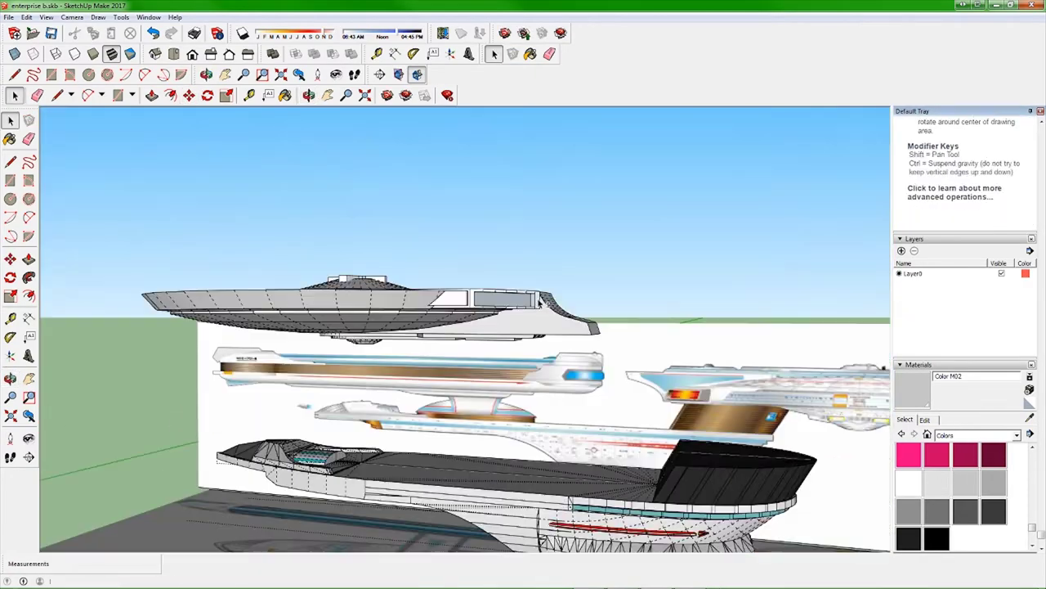
left_click(207, 96)
scroll(256, 278, "down", 3)
middle_click_drag(246, 315, 473, 226)
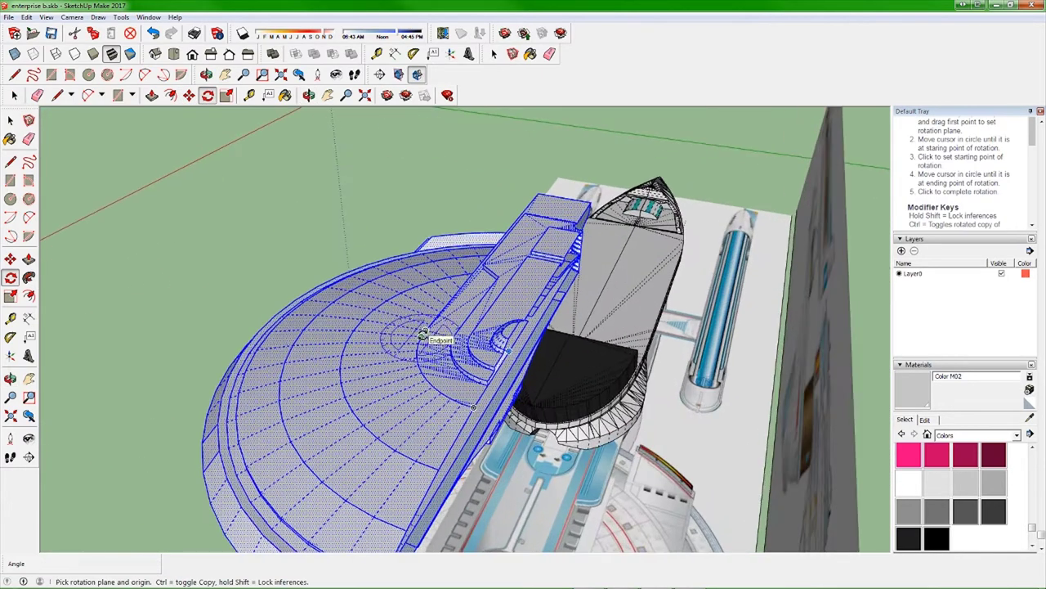
- Erase the stray edges across the saucer deck
key("e")
scroll(441, 343, "up", 2)
left_click_drag(474, 474, 423, 376)
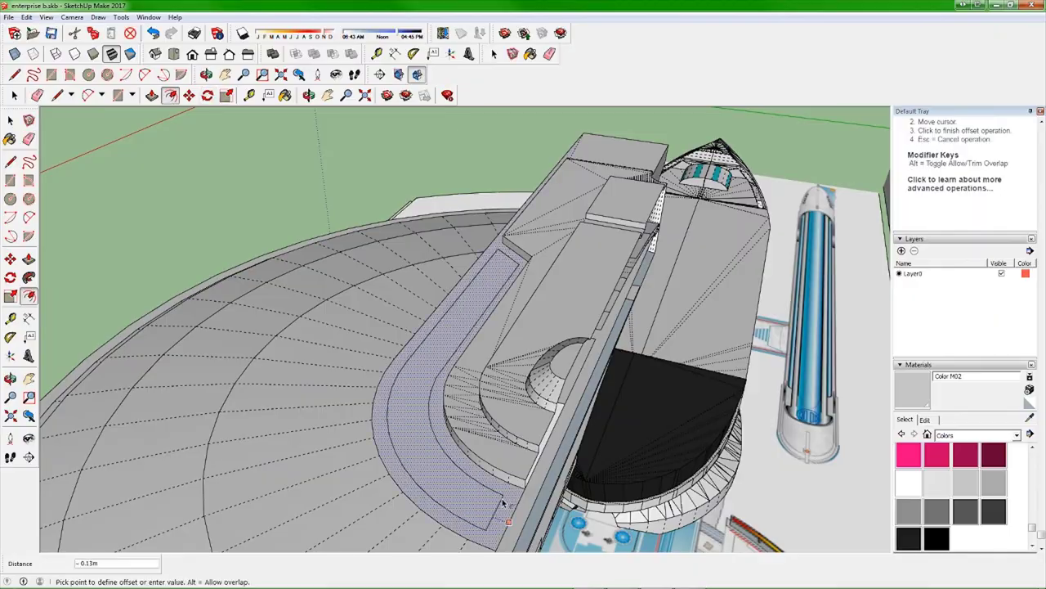
mouse_move(503, 502)
middle_mouse_down()
mouse_move(387, 314)
mouse_move(400, 221)
middle_mouse_up()
key("o")
key("e")
middle_click_drag(472, 372, 461, 362)
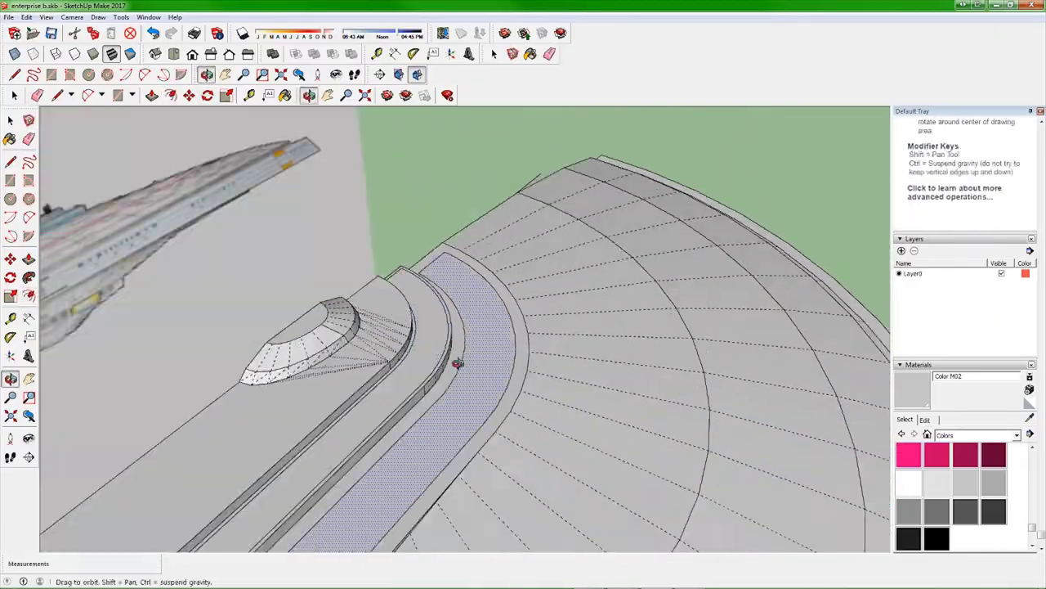
- Draw an edge line along the deck block on the saucer
key("l")
left_click(580, 200)
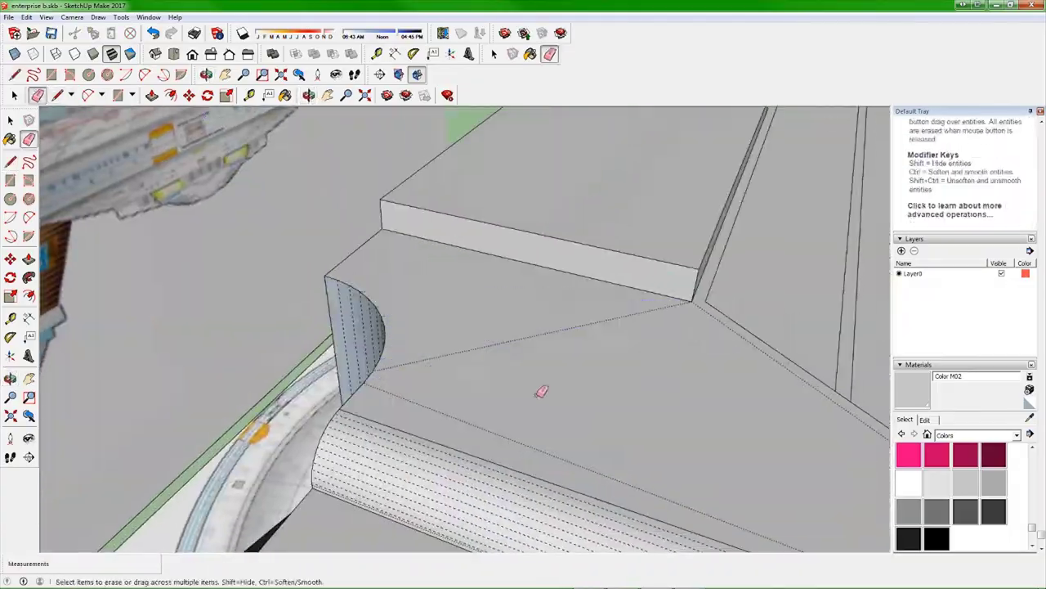
mouse_move(546, 300)
middle_mouse_down()
mouse_move(452, 336)
mouse_move(614, 215)
middle_mouse_up()
key("e")
scroll(452, 336, "up", 5)
scroll(614, 215, "down", 5)
scroll(408, 287, "up", 5)
scroll(287, 437, "down", 3)
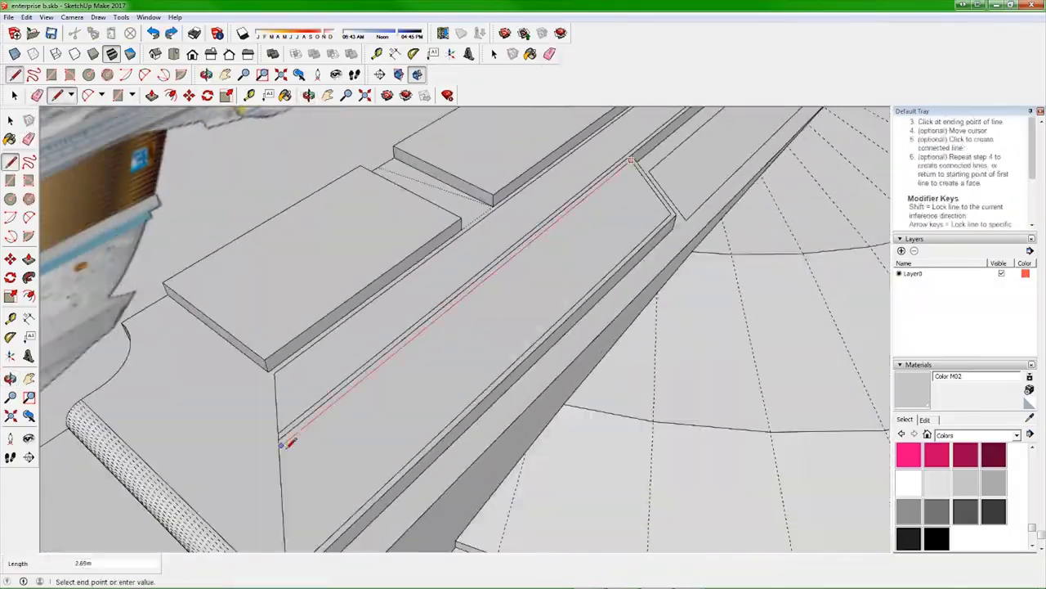
middle_click_drag(287, 436, 458, 367)
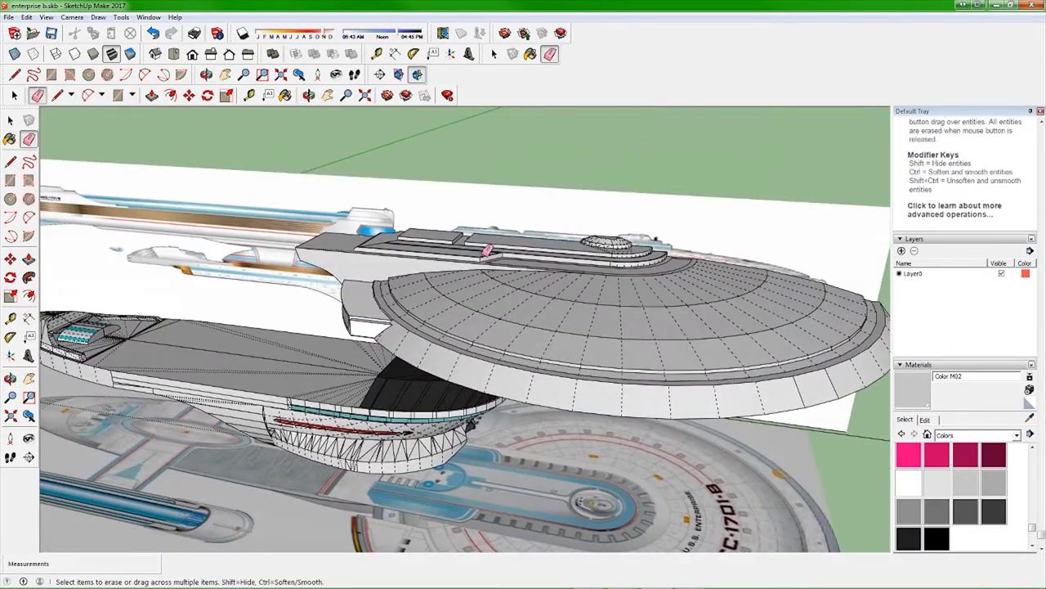
scroll(466, 367, "up", 5)
- Scale down the small disc on the deck block to form the dome
key("c")
key("s")
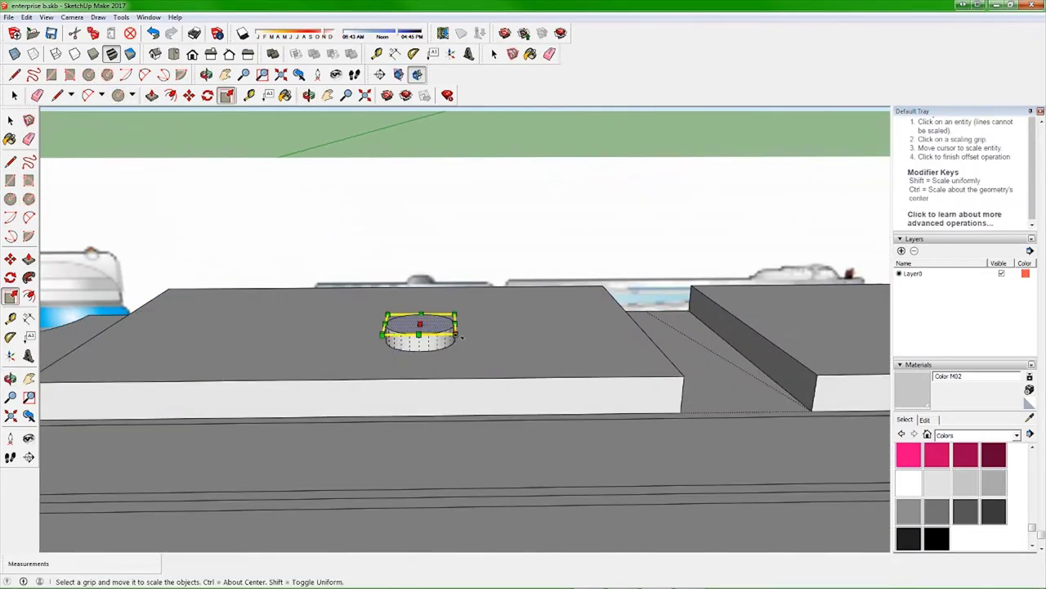
middle_click_drag(409, 339, 245, 205)
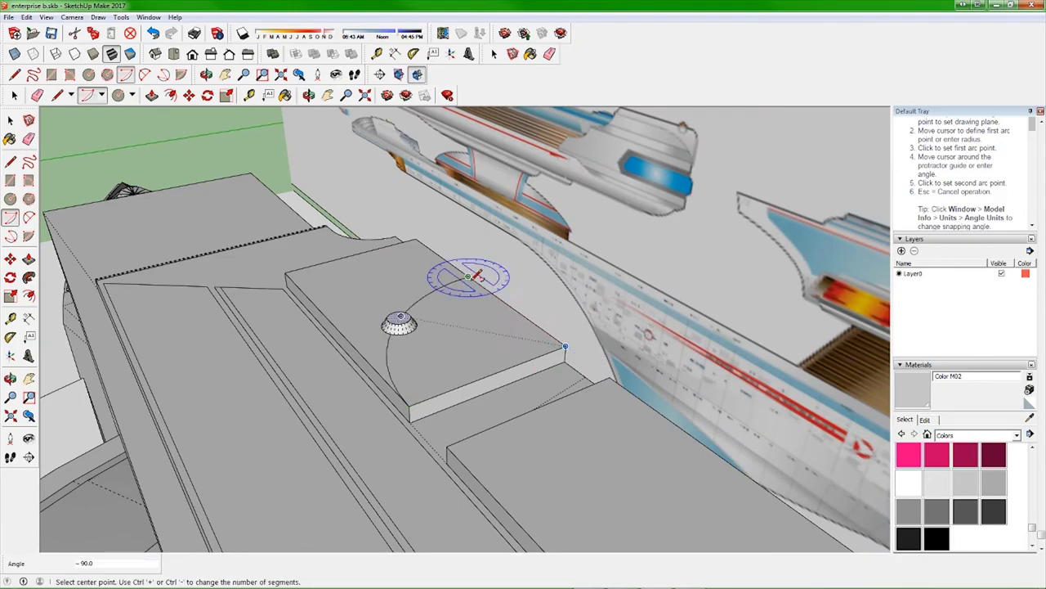
middle_click_drag(470, 276, 444, 385)
scroll(444, 385, "up", 5)
- Add edge lines along the saucer rim
key("l")
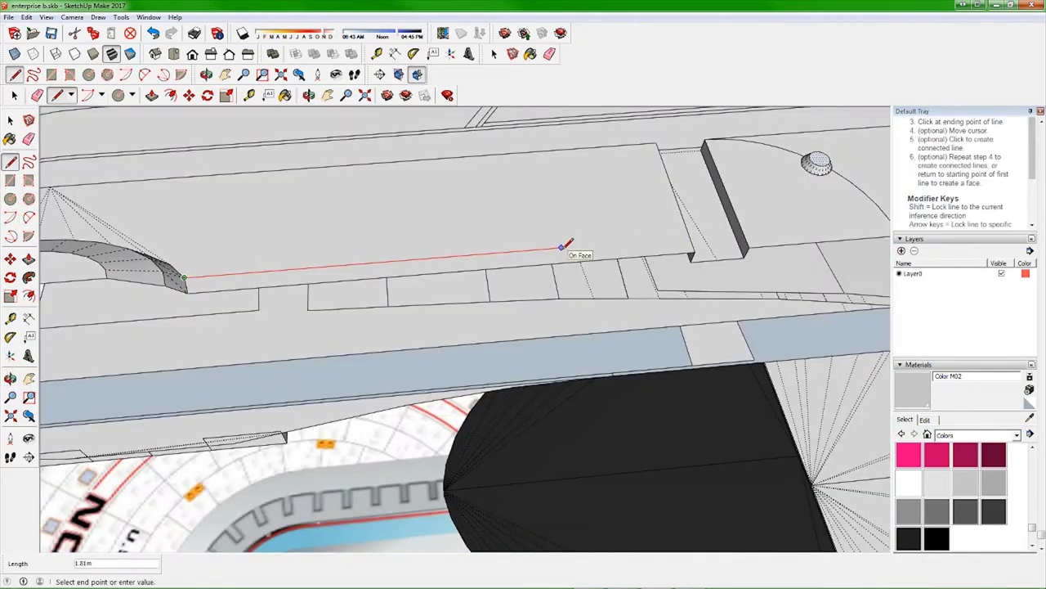
scroll(617, 146, "down", 5)
middle_click_drag(362, 147, 554, 241)
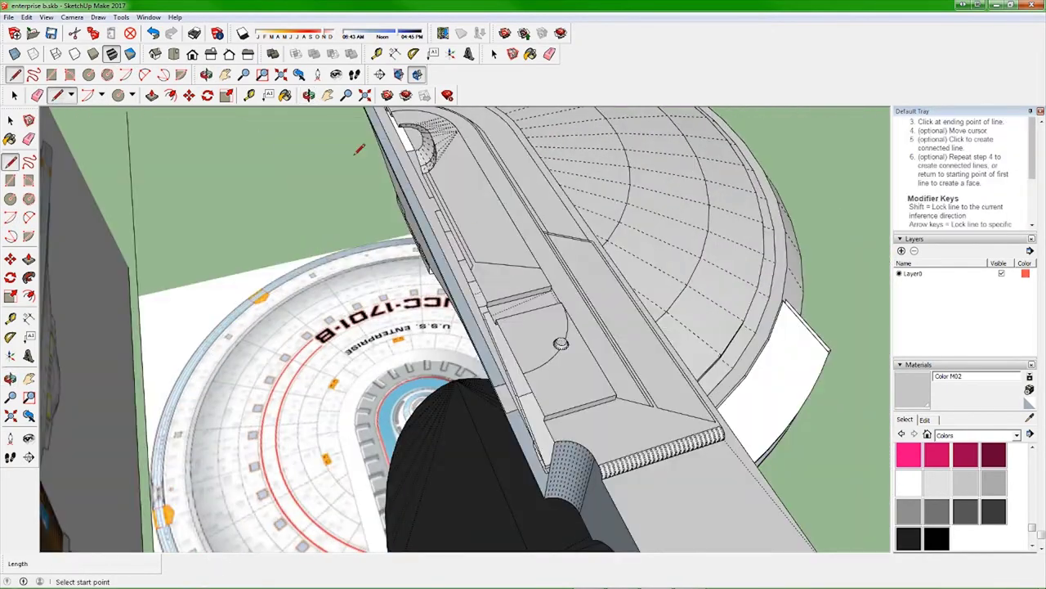
key("space")
left_click_drag(454, 328, 409, 245)
key("l")
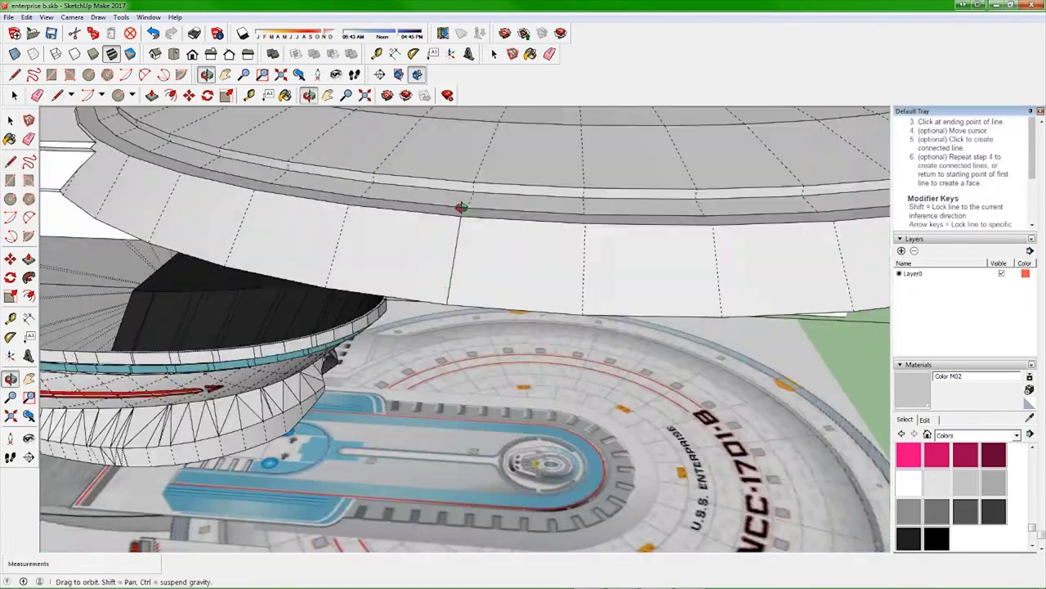
scroll(394, 309, "up", 5)
scroll(394, 309, "down", 8)
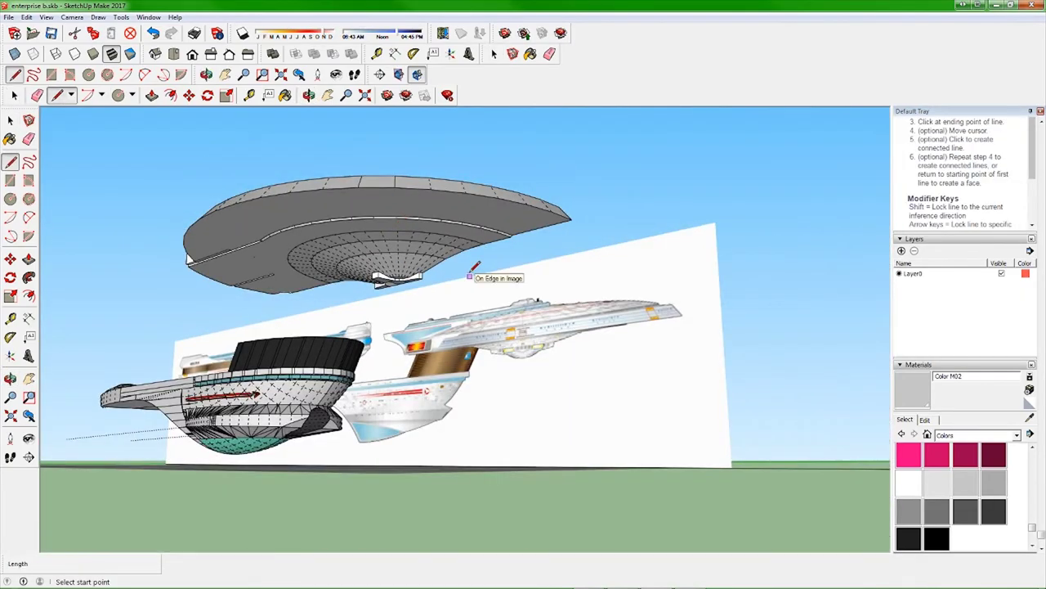
middle_click_drag(561, 245, 564, 386)
middle_click_drag(213, 245, 254, 322)
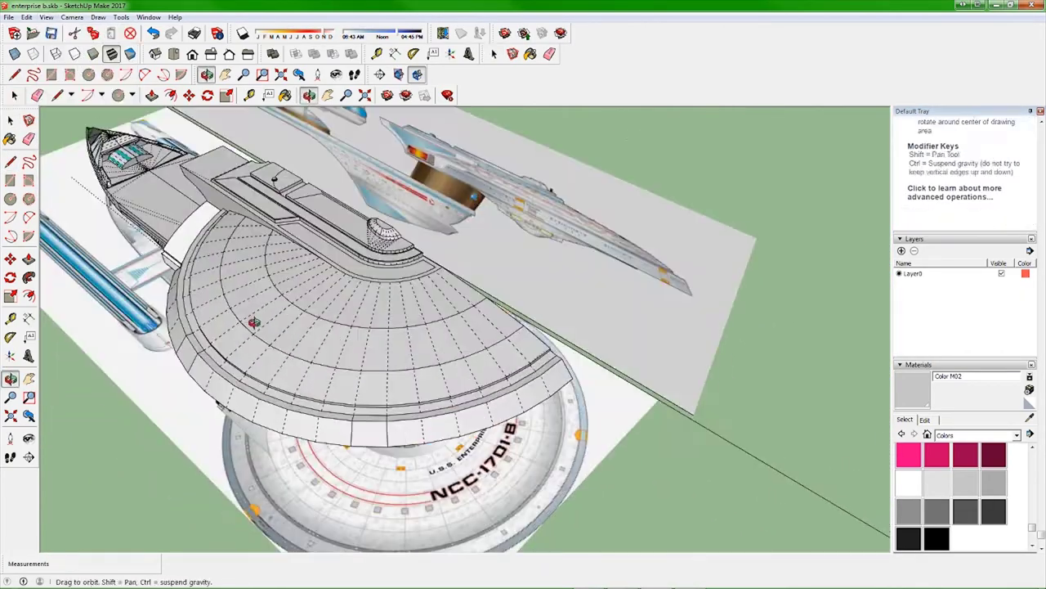
- Select the saucer and draw an inset rectangular panel on the superstructure's front face
triple_click(345, 321)
middle_click_drag(344, 322, 270, 261)
key("r")
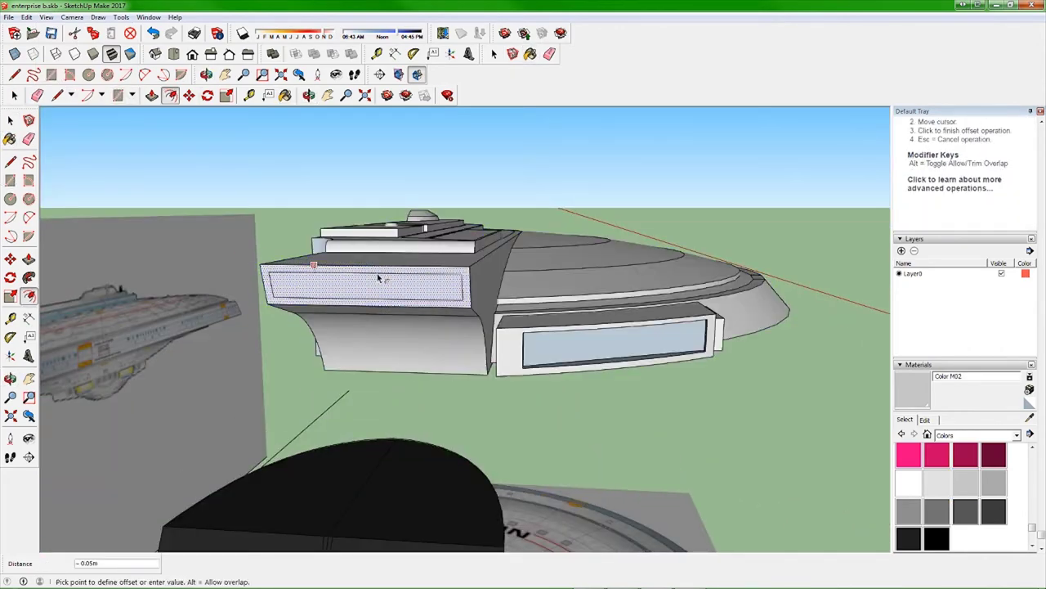
left_click(378, 277)
middle_click_drag(378, 278, 269, 269)
key("p")
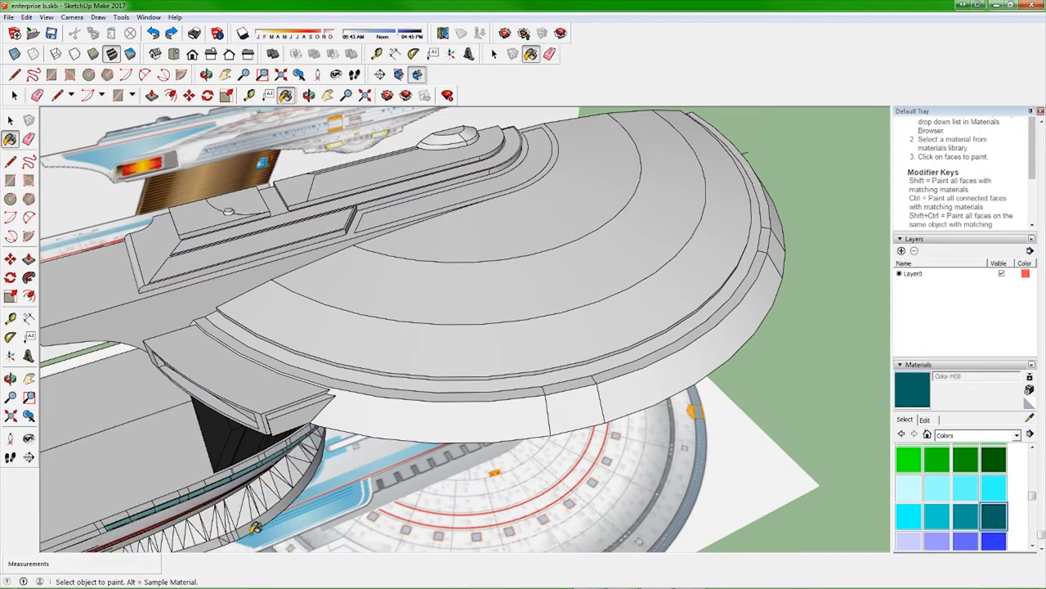
- Pick teal and yellow swatches from Colors-Named, then view the painted ship from the side
left_click(1017, 435)
left_click(965, 465)
left_click_drag(1032, 448, 1032, 521)
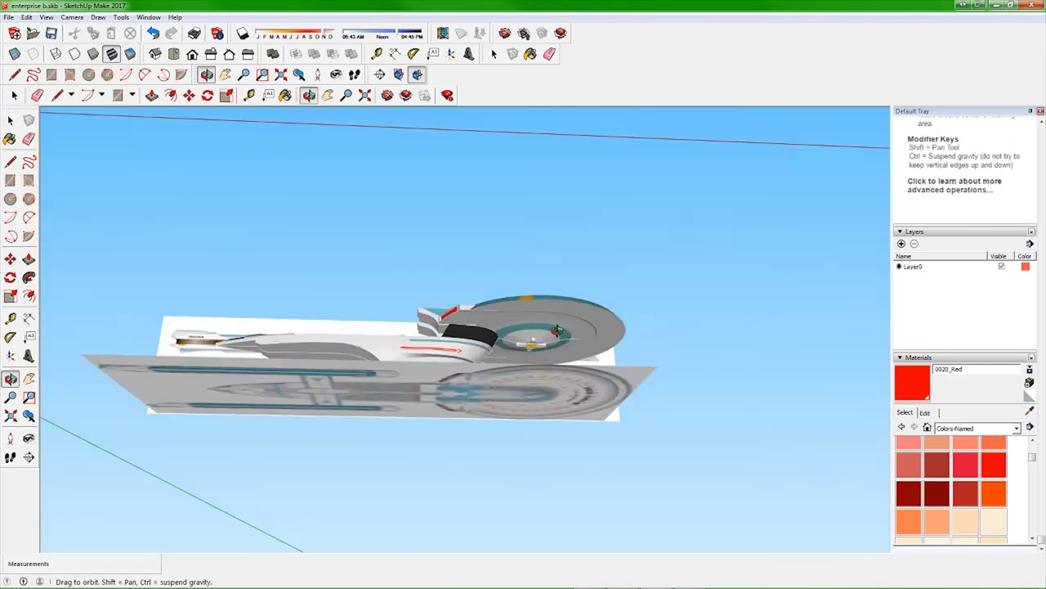
left_click_drag(556, 330, 556, 399)
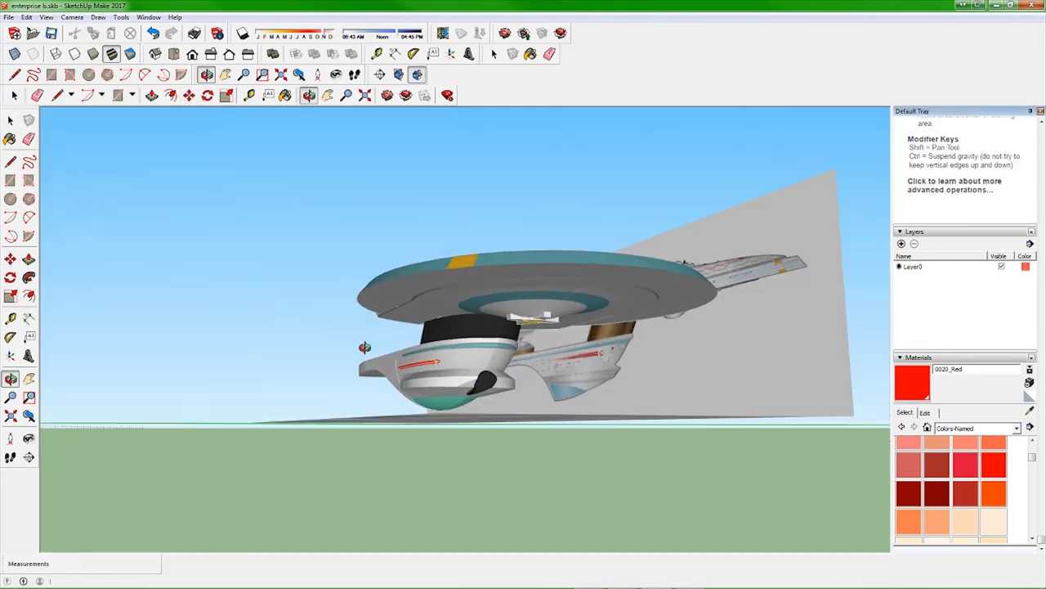